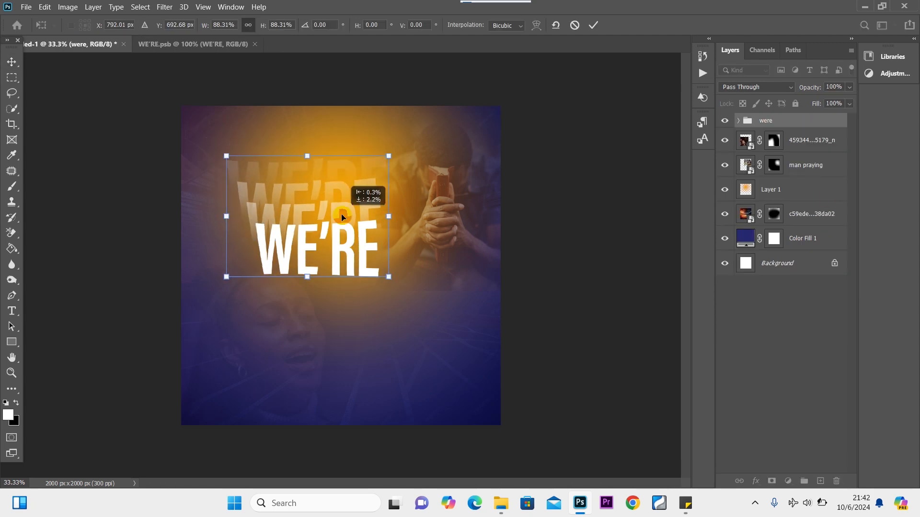
# Drag the WE'RE text to a new position on the finished flyer preview.
pyautogui.moveTo(353, 202); pyautogui.dragTo(402, 184)
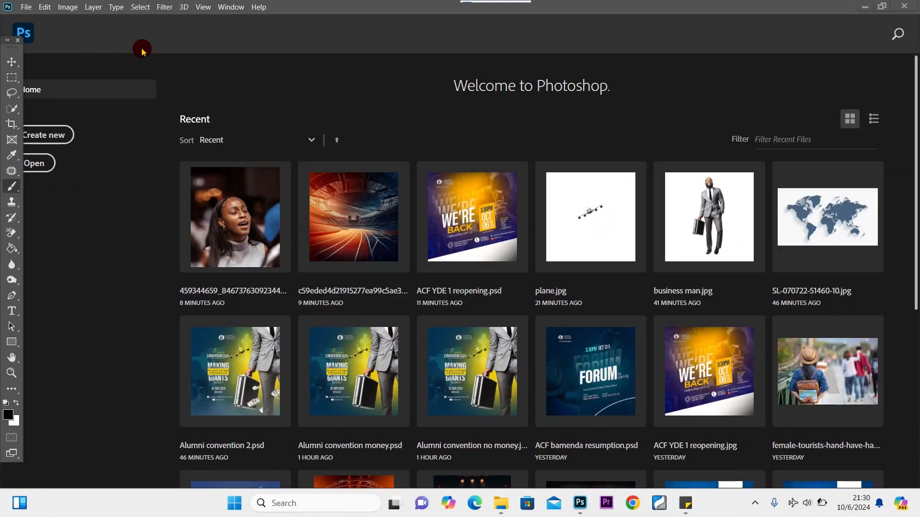
# Create a blank 2000 × 2000 px, 300 ppi document and swap the foreground and background colours.
pyautogui.click(24, 6)
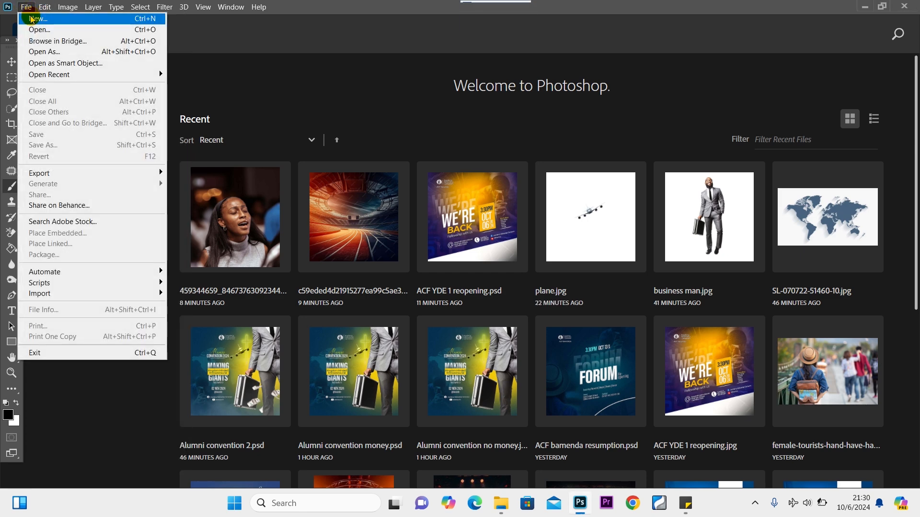
pyautogui.click(37, 18)
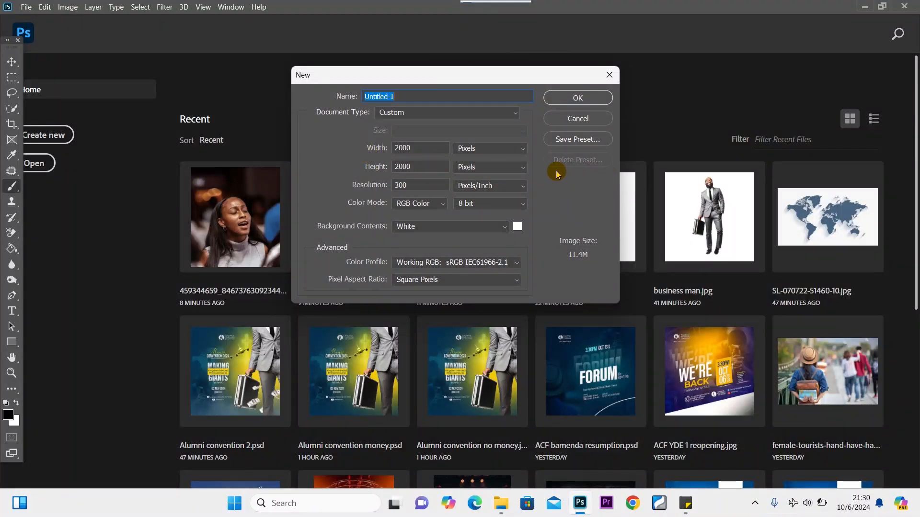
pyautogui.click(578, 98)
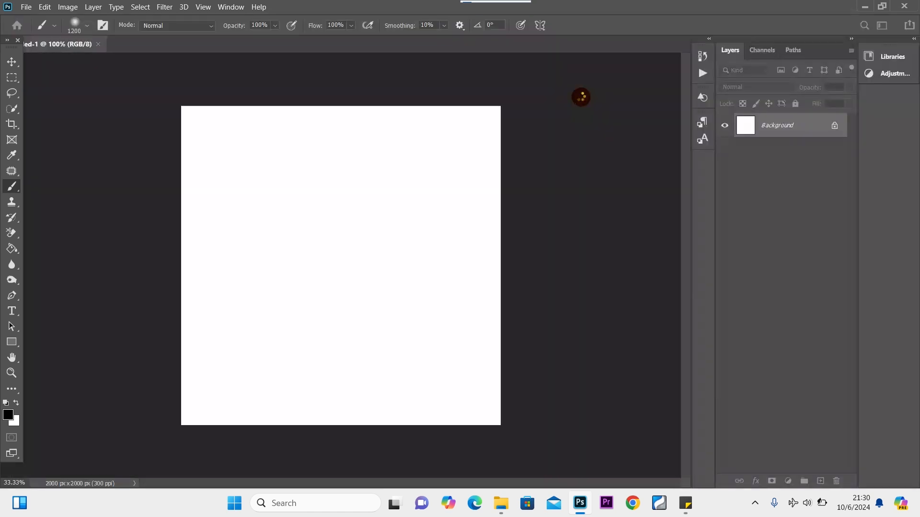
pyautogui.press('x')
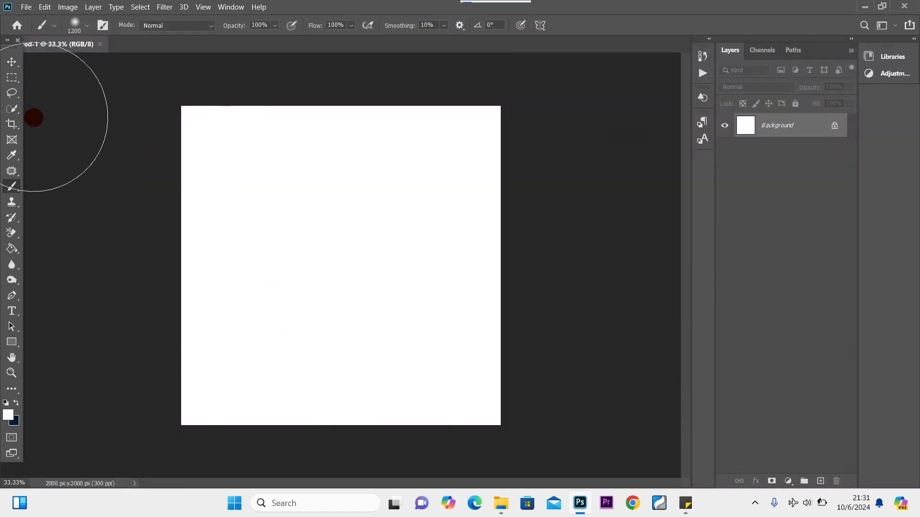
pyautogui.click(12, 63)
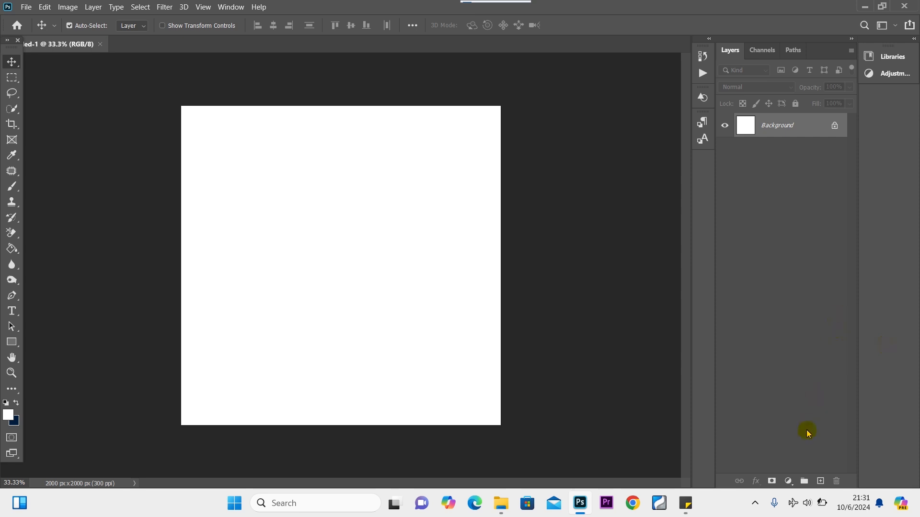
# Add a Solid Color fill layer in navy #25286f, pasting the code from the colour note.
pyautogui.click(788, 482)
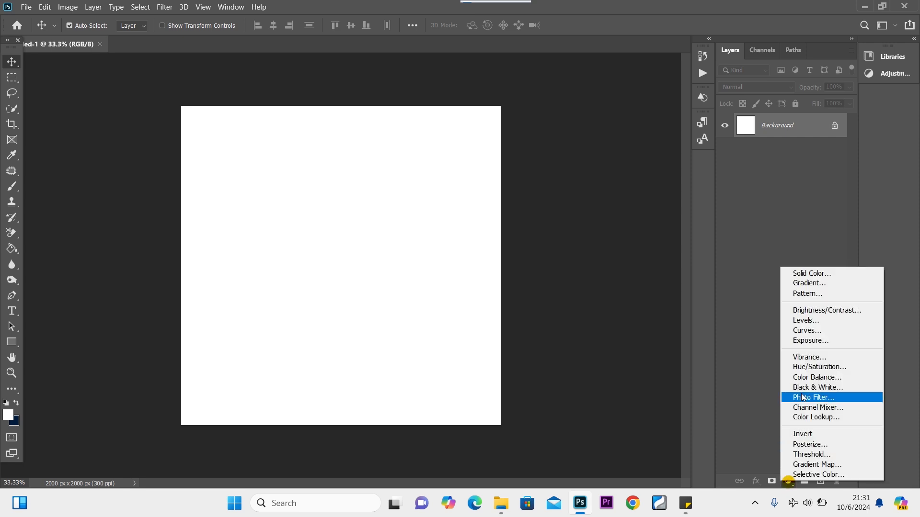
pyautogui.click(844, 273)
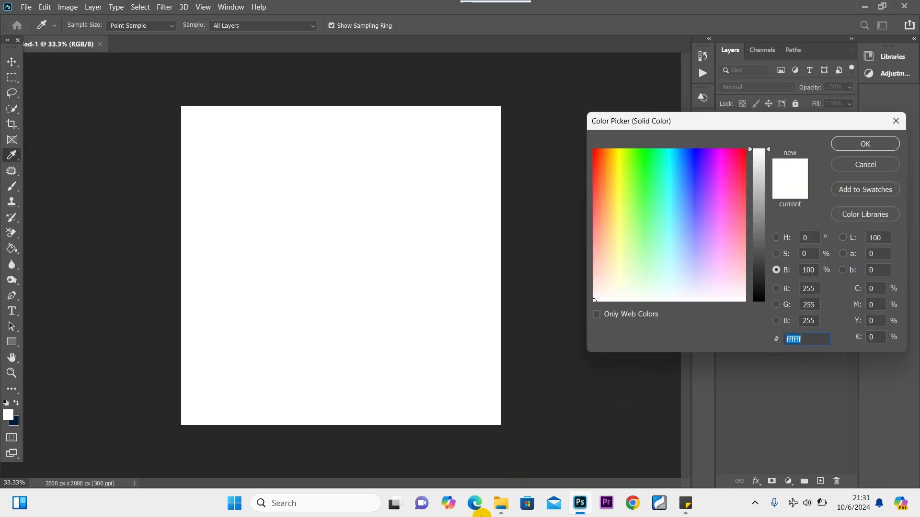
pyautogui.click(687, 504)
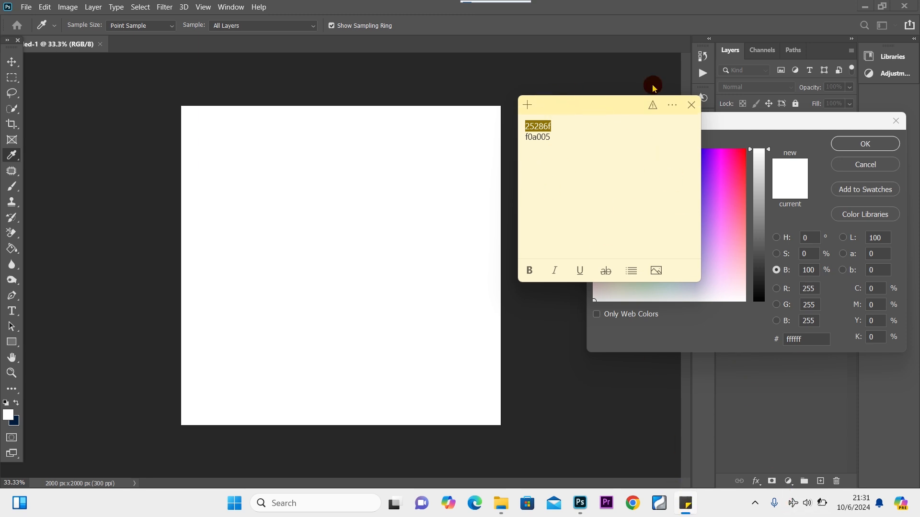
pyautogui.click(761, 121)
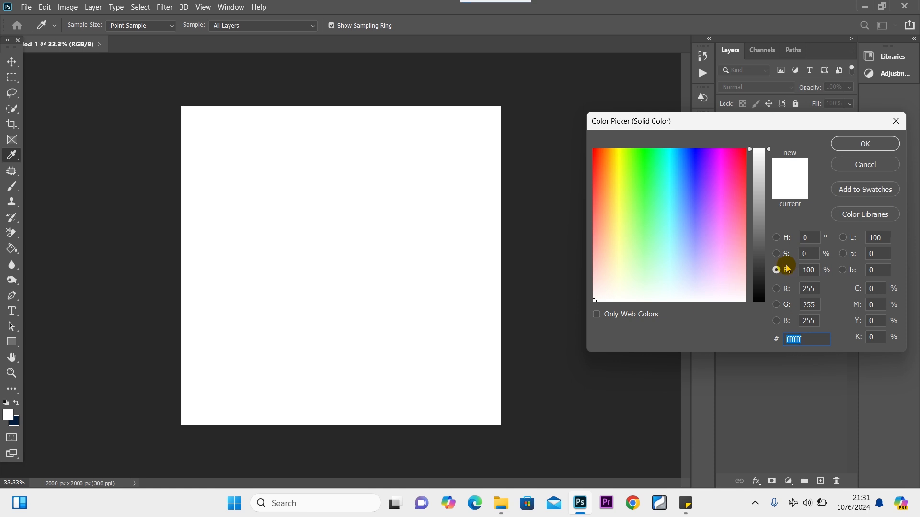
pyautogui.write('25286f')
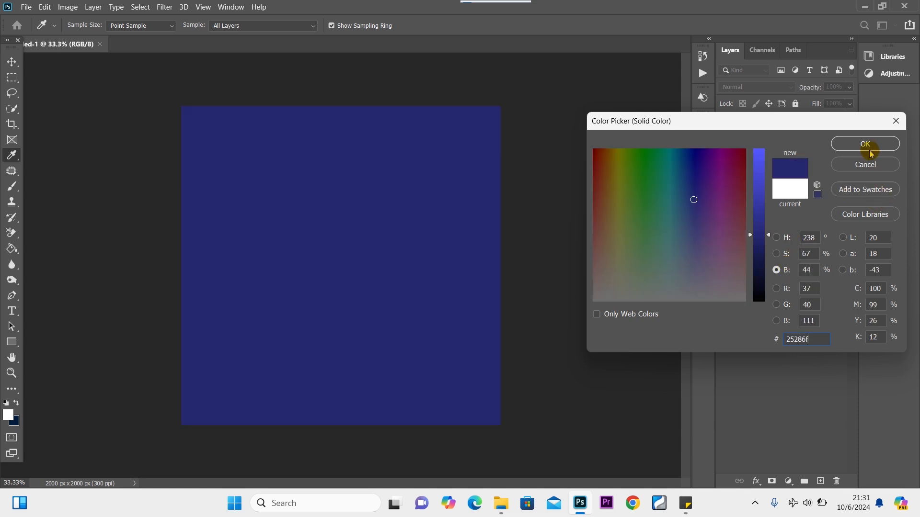
pyautogui.click(867, 147)
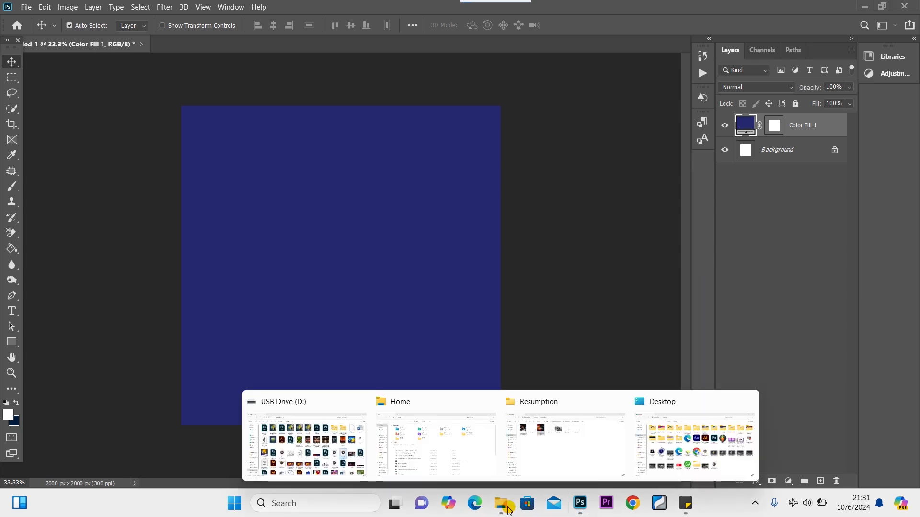
# Drag the stadium photo from the Resumption folder into the flyer and commit it at full size.
pyautogui.click(565, 425)
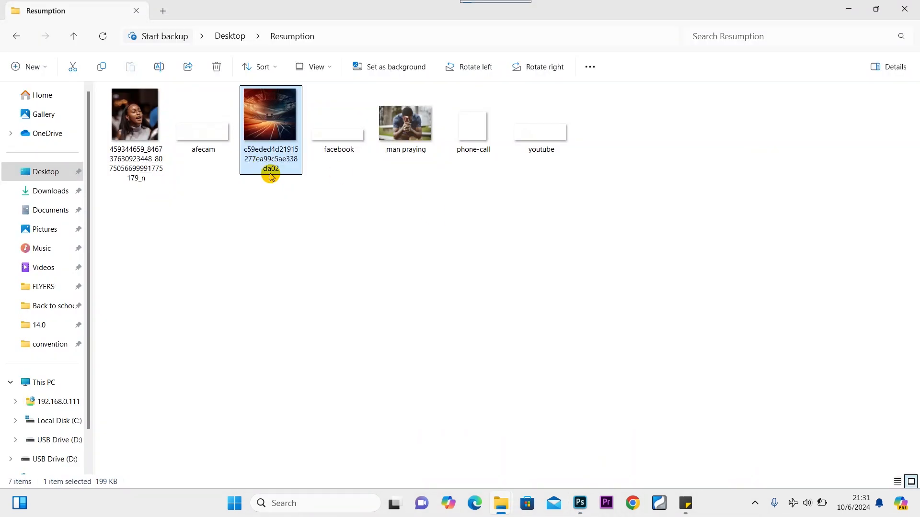
pyautogui.click(421, 228)
pyautogui.moveTo(278, 103); pyautogui.dragTo(364, 315)
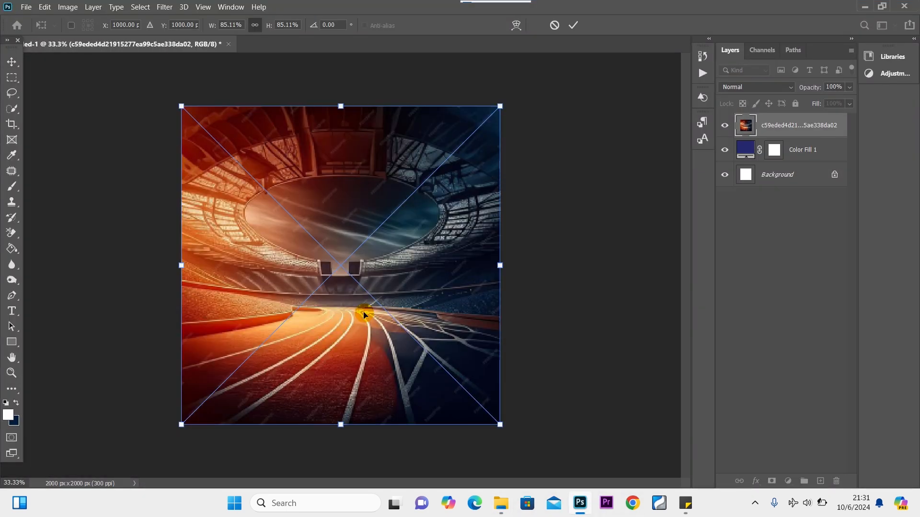
pyautogui.click(555, 221)
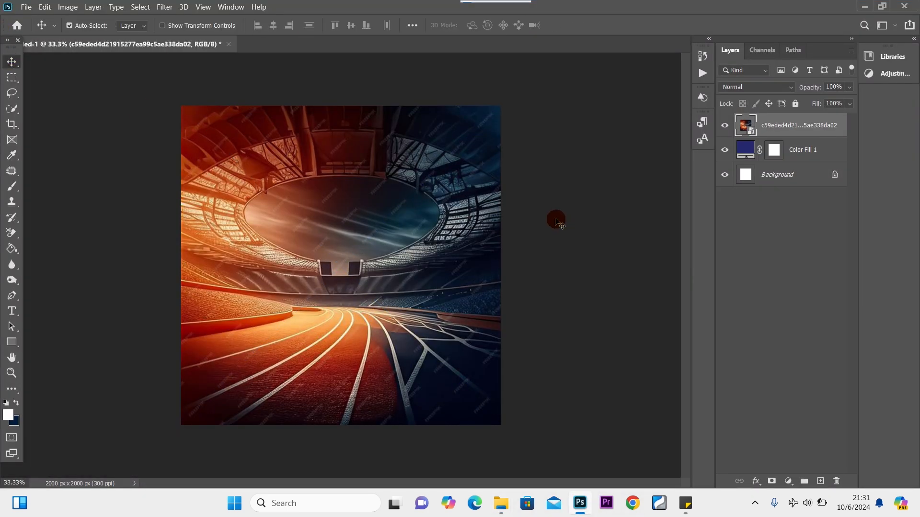
# Blend the stadium photo as Soft Light and give it a layer mask.
pyautogui.click(766, 89)
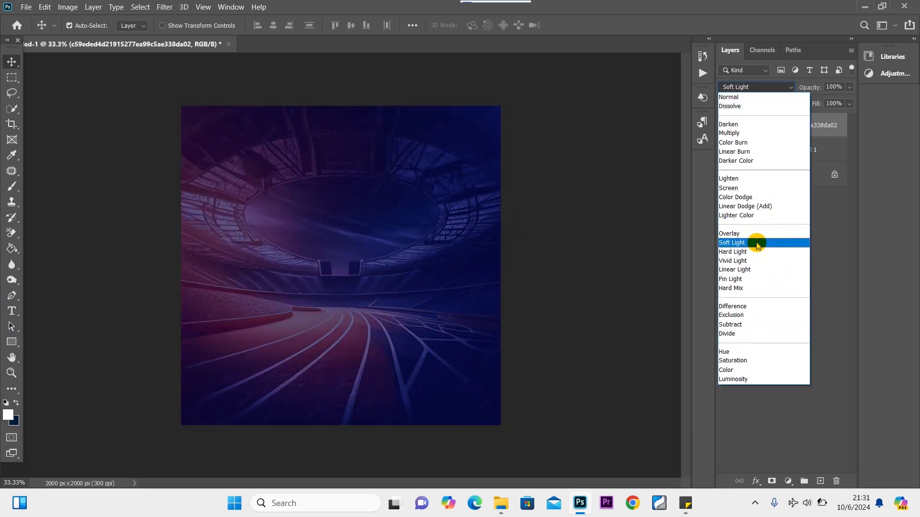
pyautogui.click(758, 245)
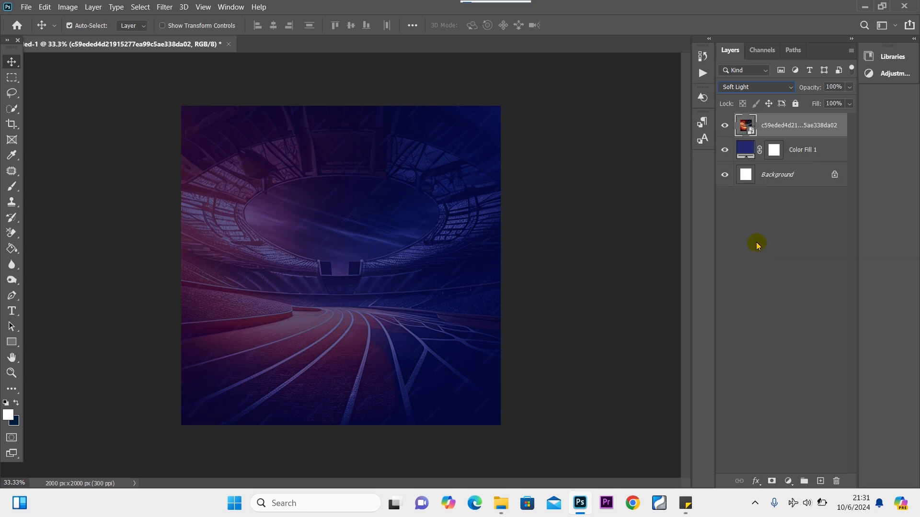
pyautogui.click(771, 481)
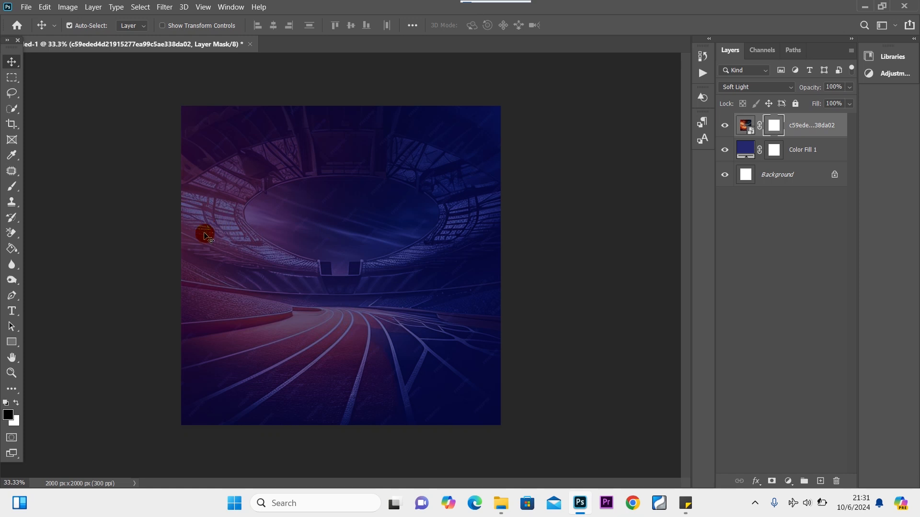
# Paint the centre of the stadium photo's mask black with a soft 2300 px brush.
pyautogui.click(12, 190)
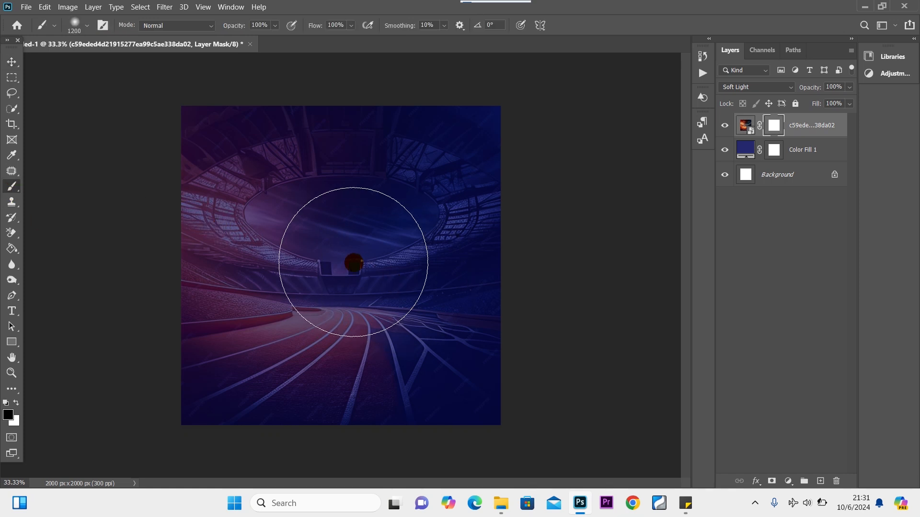
pyautogui.press(']')
pyautogui.press(']')
pyautogui.press(']')
pyautogui.press(']')
pyautogui.press(']')
pyautogui.press(']')
pyautogui.press(']')
pyautogui.press(']')
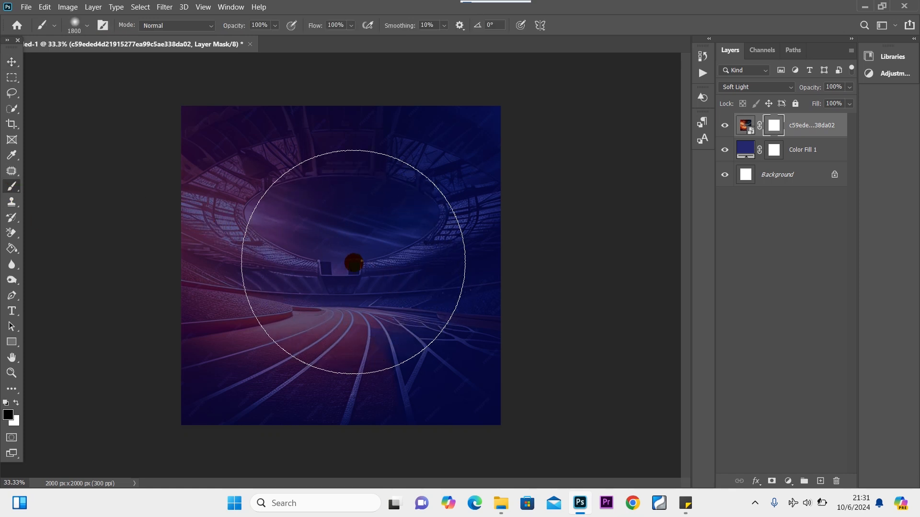
pyautogui.press(']')
pyautogui.press(']')
pyautogui.press(']')
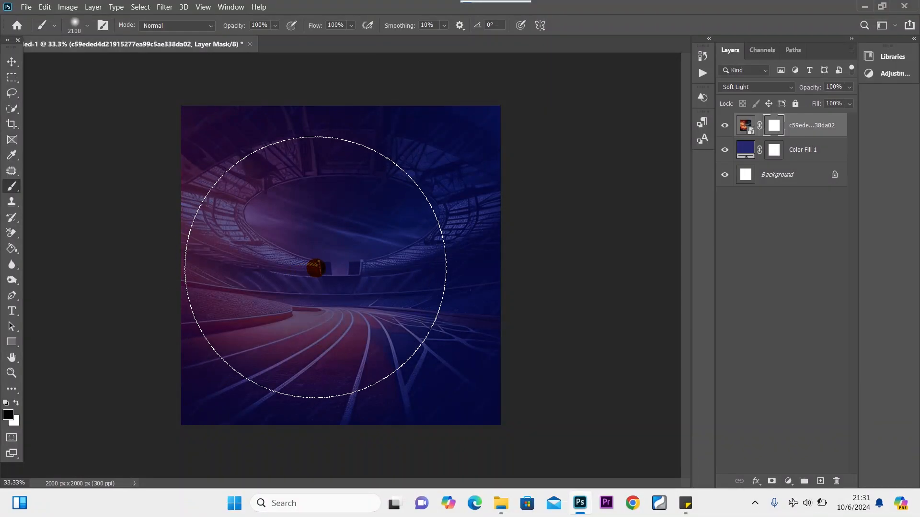
pyautogui.rightClick(315, 267)
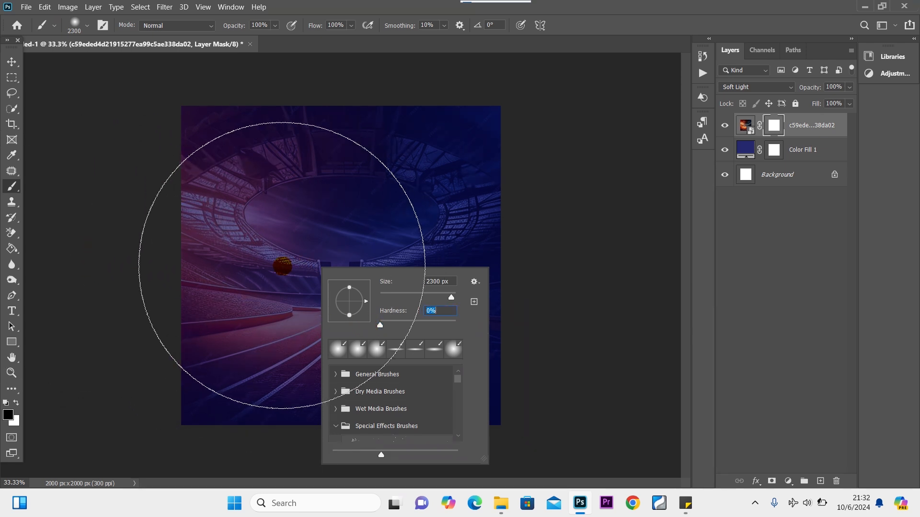
pyautogui.click(282, 266)
pyautogui.moveTo(283, 267)
pyautogui.mouseDown()
pyautogui.moveTo(400, 267)
pyautogui.moveTo(359, 267)
pyautogui.moveTo(372, 285)
pyautogui.moveTo(273, 279)
pyautogui.moveTo(304, 281)
pyautogui.moveTo(354, 313)
pyautogui.moveTo(117, 96)
pyautogui.moveTo(452, 105)
pyautogui.moveTo(210, 136)
pyautogui.moveTo(360, 118)
pyautogui.moveTo(366, 409)
pyautogui.moveTo(148, 375)
pyautogui.moveTo(234, 287)
pyautogui.moveTo(283, 263)
pyautogui.moveTo(268, 267)
pyautogui.moveTo(374, 308)
pyautogui.moveTo(33, 116)
pyautogui.mouseUp()
pyautogui.click(12, 61)
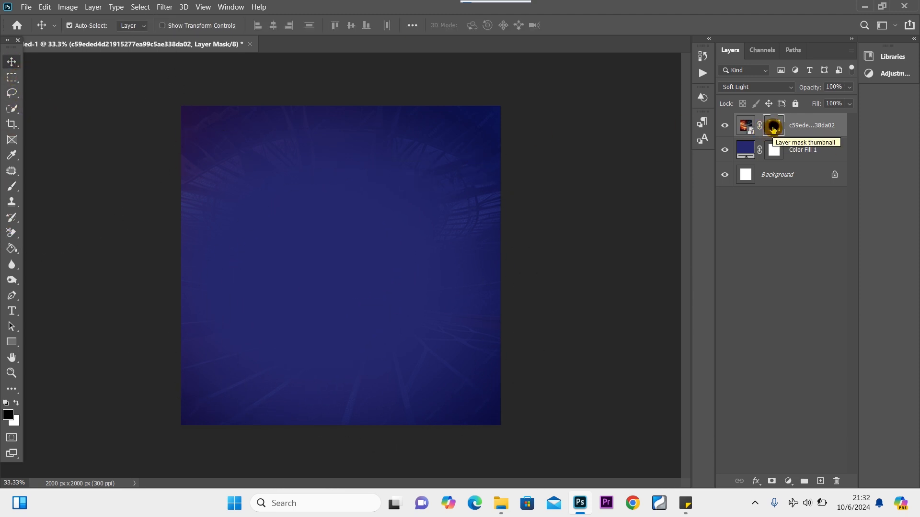
# Place the man praying photo at the upper right and blend it as Soft Light.
pyautogui.moveTo(501, 506)
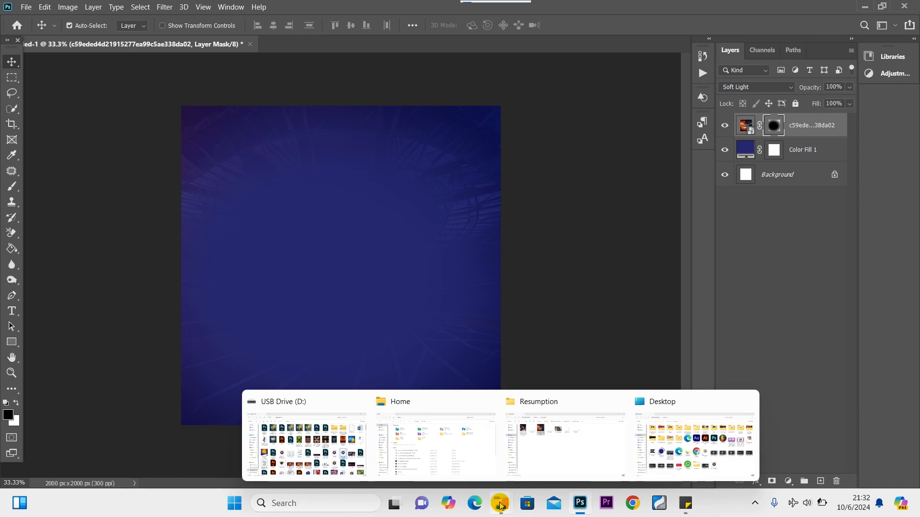
pyautogui.click(563, 449)
pyautogui.moveTo(429, 123); pyautogui.dragTo(412, 290)
pyautogui.moveTo(373, 265); pyautogui.dragTo(454, 186)
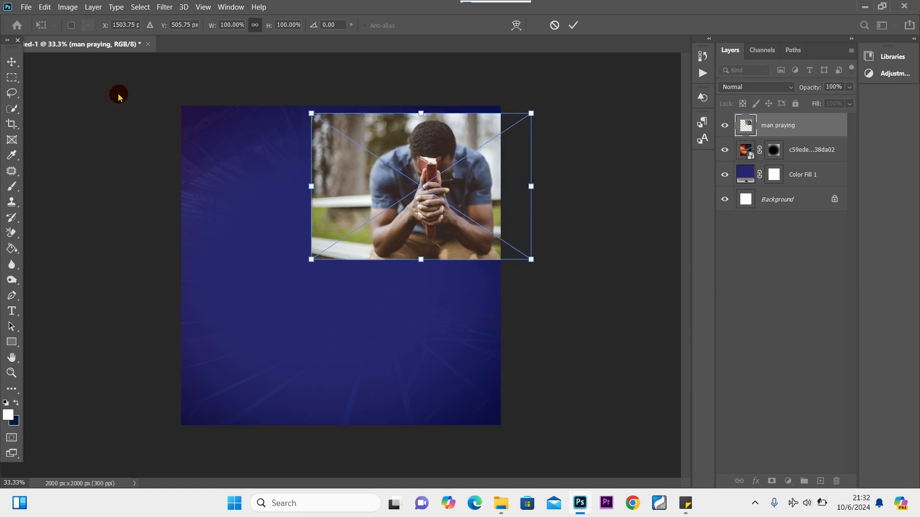
pyautogui.click(21, 62)
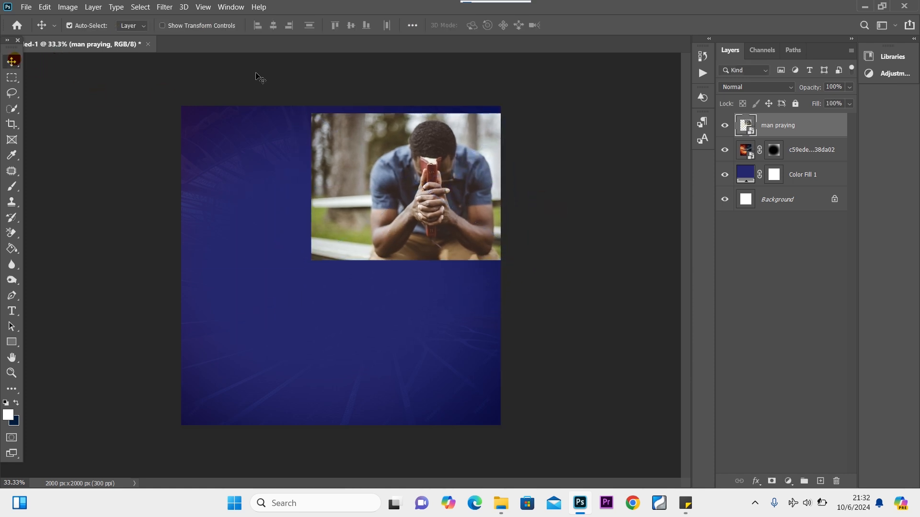
pyautogui.click(766, 88)
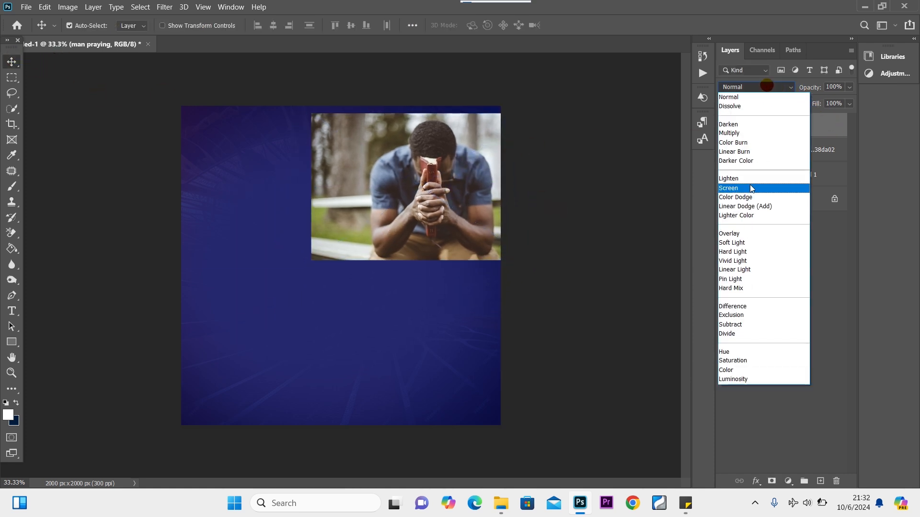
pyautogui.click(756, 243)
# Paint more of the stadium photo's mask black with a smaller brush, then reselect the man praying layer.
pyautogui.click(814, 151)
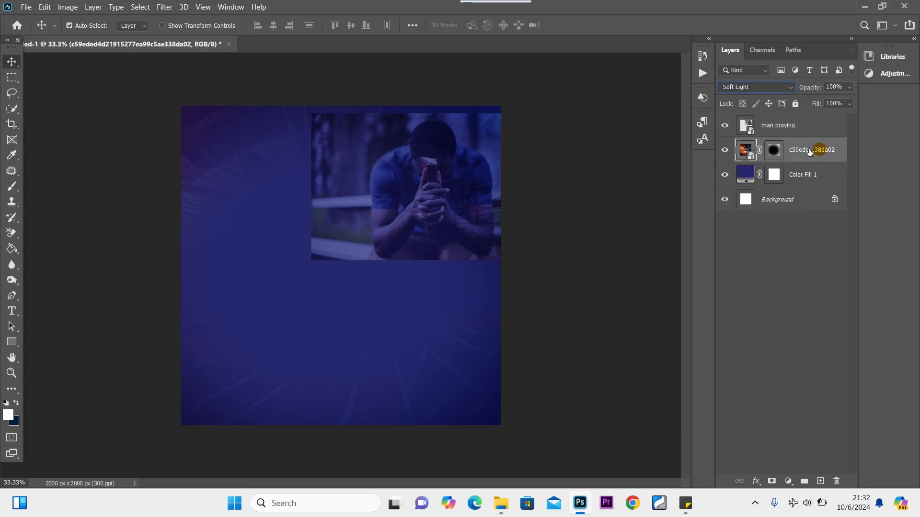
pyautogui.click(774, 151)
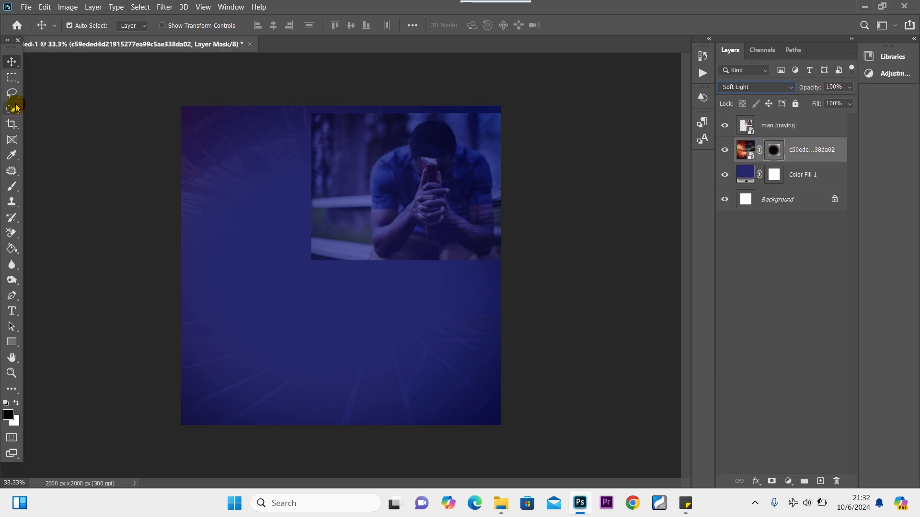
pyautogui.click(11, 187)
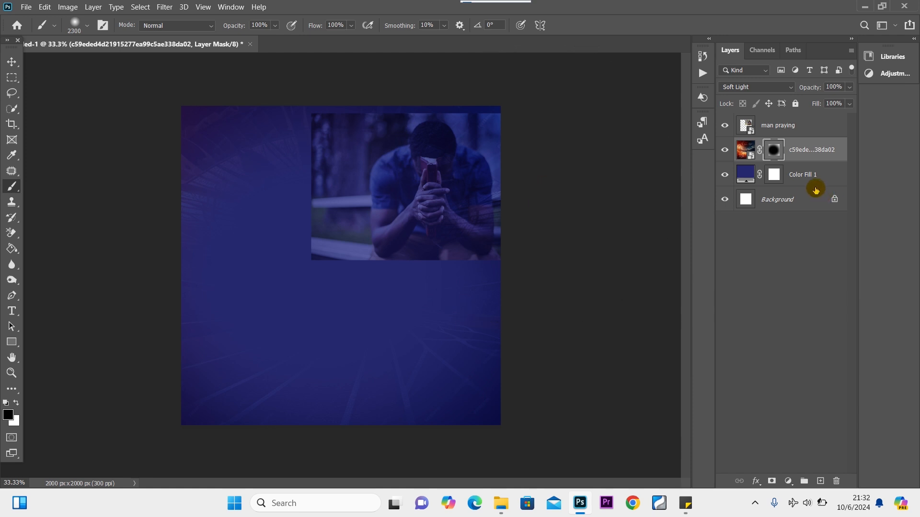
pyautogui.press('[')
pyautogui.press('[')
pyautogui.press('[')
pyautogui.press('[')
pyautogui.press('[')
pyautogui.press('[')
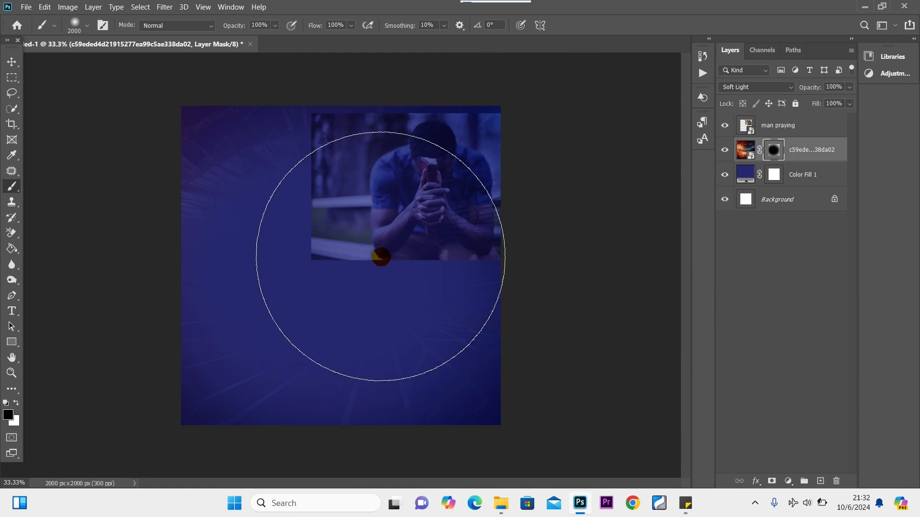
pyautogui.press('[')
pyautogui.press('[')
pyautogui.press('[')
pyautogui.press('[')
pyautogui.press('[')
pyautogui.press('[')
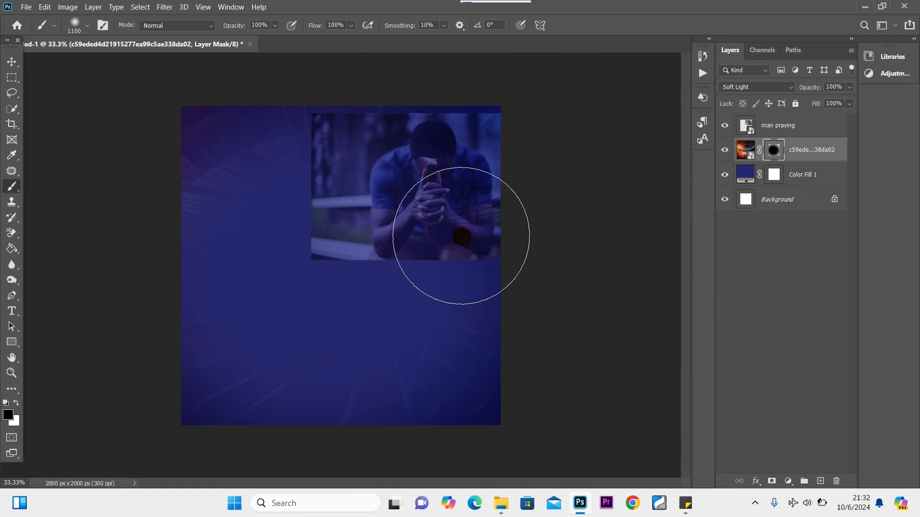
pyautogui.click(461, 237)
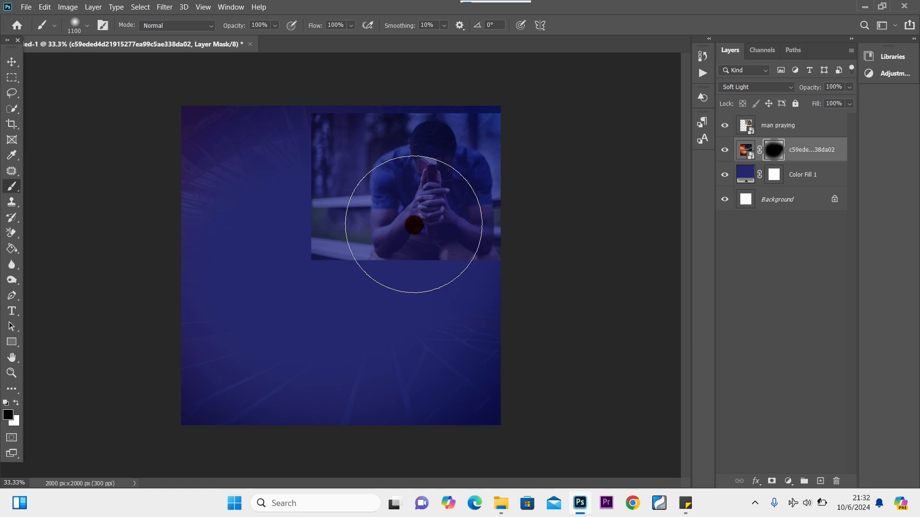
pyautogui.click(12, 61)
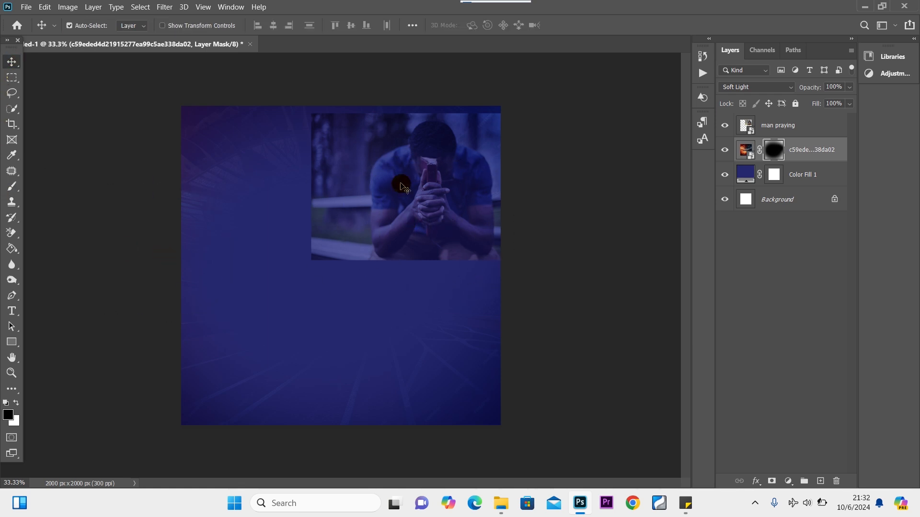
pyautogui.click(416, 198)
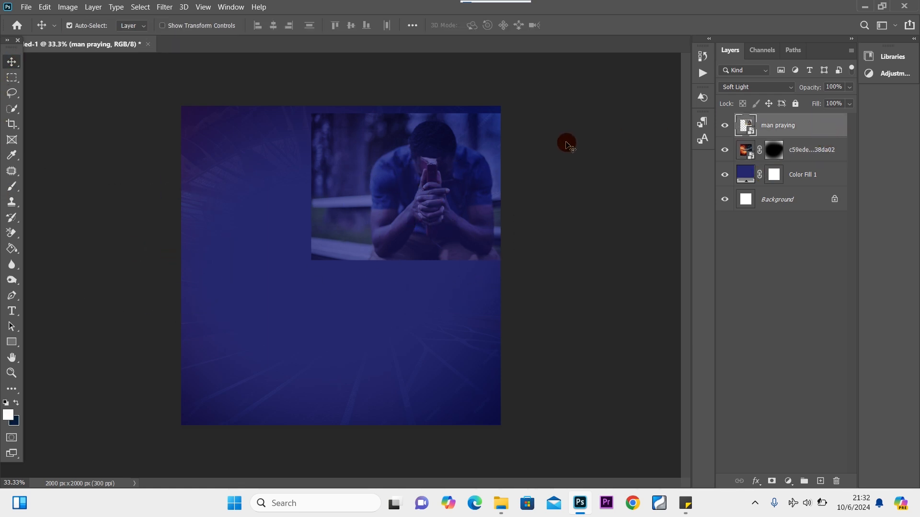
# Mask the man praying photo and paint its edges black so they fade into the navy.
pyautogui.click(772, 480)
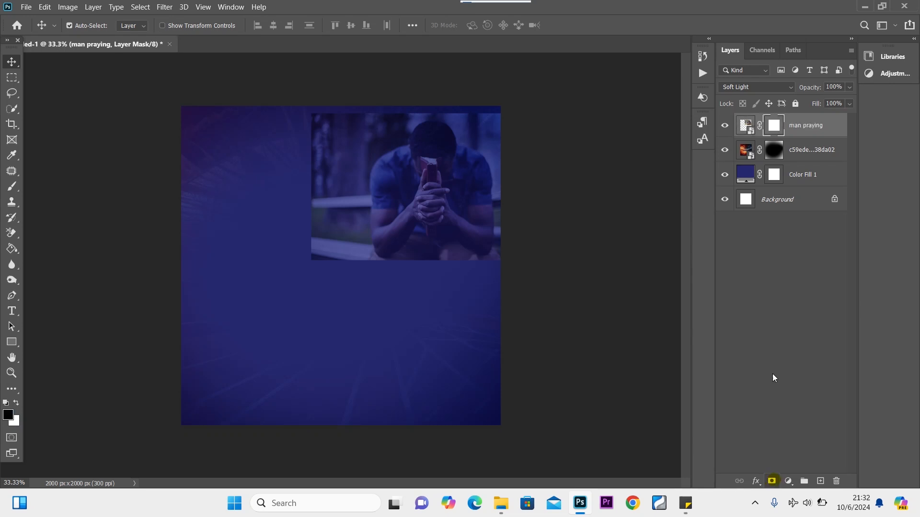
pyautogui.click(13, 187)
pyautogui.moveTo(308, 174)
pyautogui.mouseDown()
pyautogui.moveTo(283, 206)
pyautogui.moveTo(248, 288)
pyautogui.moveTo(259, 296)
pyautogui.moveTo(285, 266)
pyautogui.moveTo(269, 160)
pyautogui.moveTo(255, 221)
pyautogui.moveTo(261, 244)
pyautogui.moveTo(274, 78)
pyautogui.moveTo(264, 149)
pyautogui.moveTo(341, 58)
pyautogui.moveTo(366, 68)
pyautogui.moveTo(393, 53)
pyautogui.mouseUp()
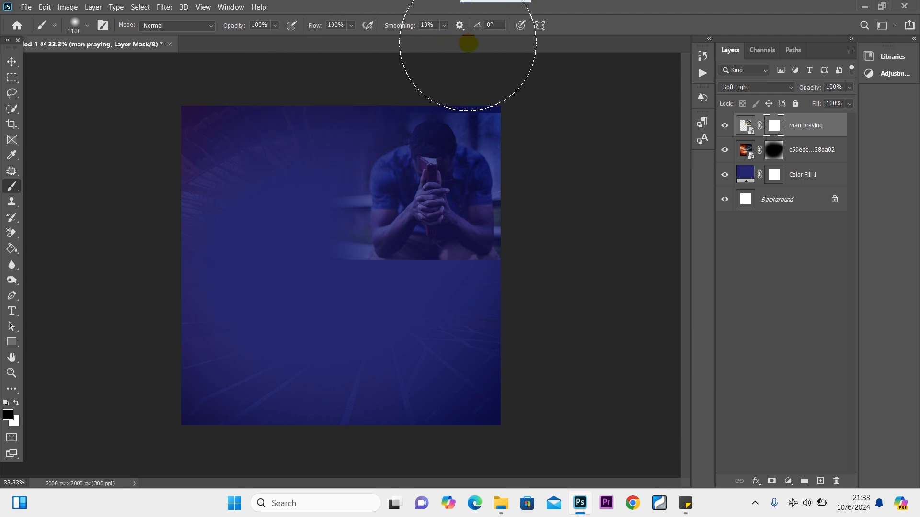
pyautogui.moveTo(306, 115)
pyautogui.mouseDown()
pyautogui.moveTo(267, 158)
pyautogui.moveTo(302, 275)
pyautogui.moveTo(454, 347)
pyautogui.moveTo(561, 224)
pyautogui.moveTo(562, 234)
pyautogui.moveTo(544, 120)
pyautogui.moveTo(380, 25)
pyautogui.moveTo(315, 211)
pyautogui.moveTo(314, 294)
pyautogui.moveTo(478, 333)
pyautogui.moveTo(391, 322)
pyautogui.mouseUp()
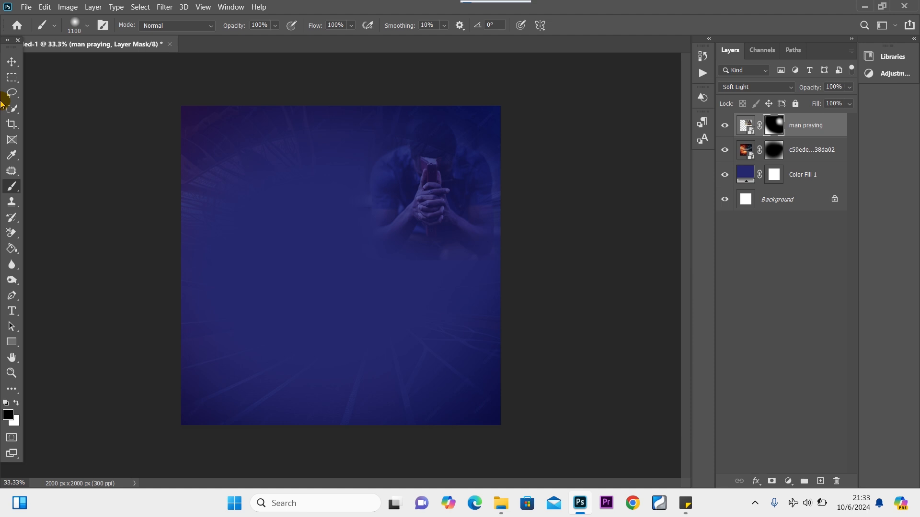
pyautogui.click(12, 63)
# Scale the man praying photo to about 121% and shift it slightly left.
pyautogui.hotkey('ctrl', 't')
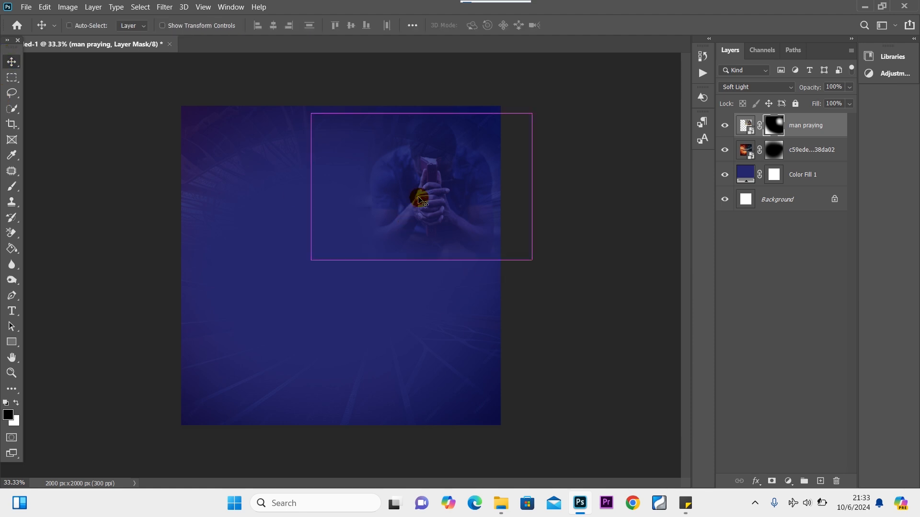
pyautogui.moveTo(531, 260); pyautogui.dragTo(577, 290)
pyautogui.moveTo(450, 219); pyautogui.dragTo(435, 212)
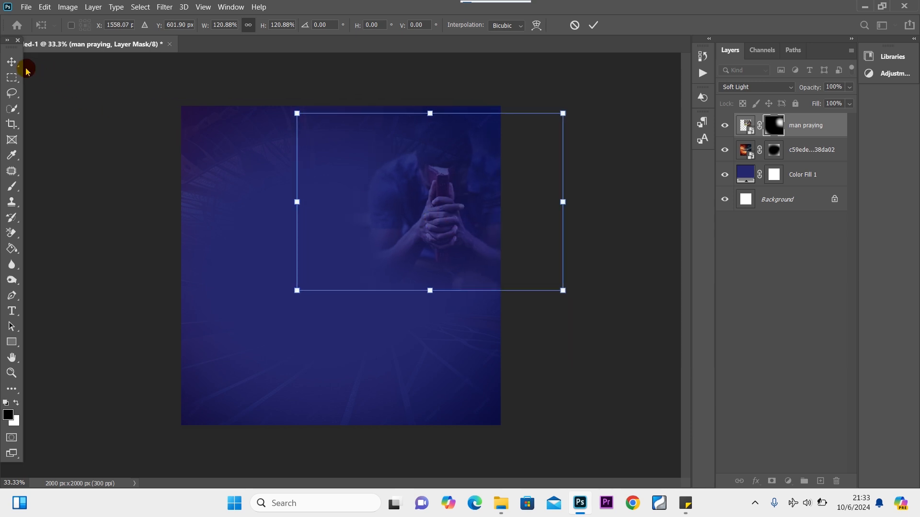
pyautogui.click(11, 61)
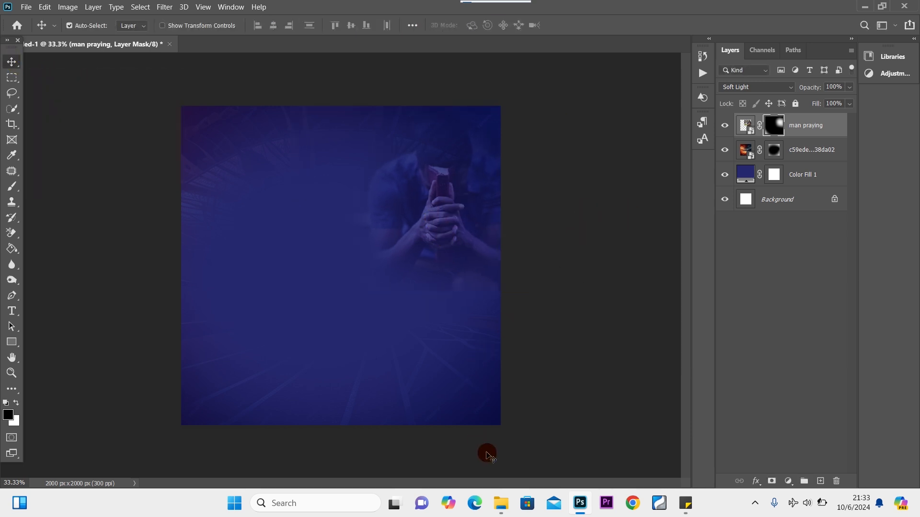
# Drag the singing woman photo from the Resumption folder into the flyer.
pyautogui.moveTo(505, 508)
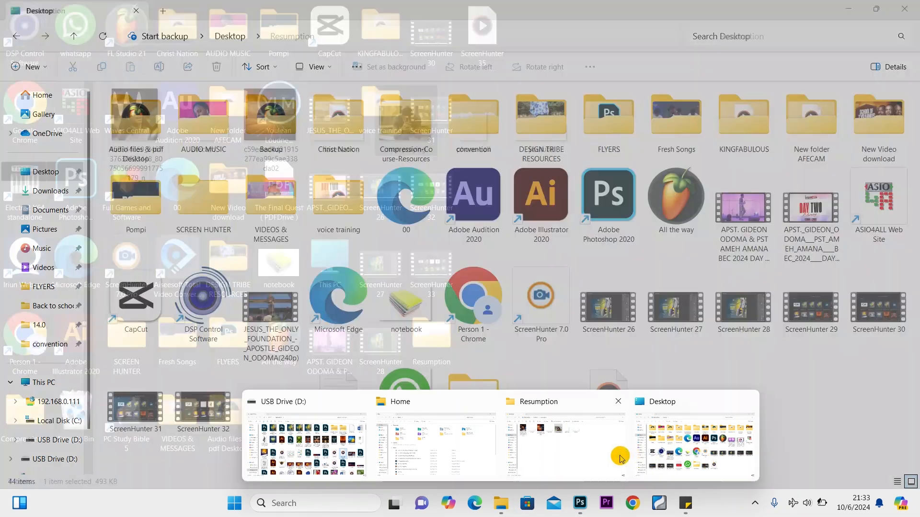
pyautogui.click(565, 440)
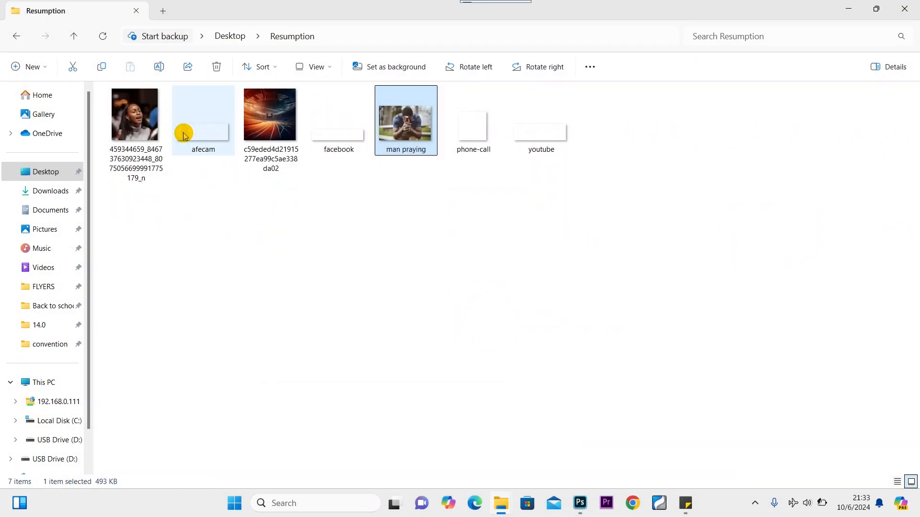
pyautogui.moveTo(134, 158); pyautogui.dragTo(270, 394)
# Blend the singing woman photo as Soft Light at 18% opacity and commit it at lower left.
pyautogui.click(771, 87)
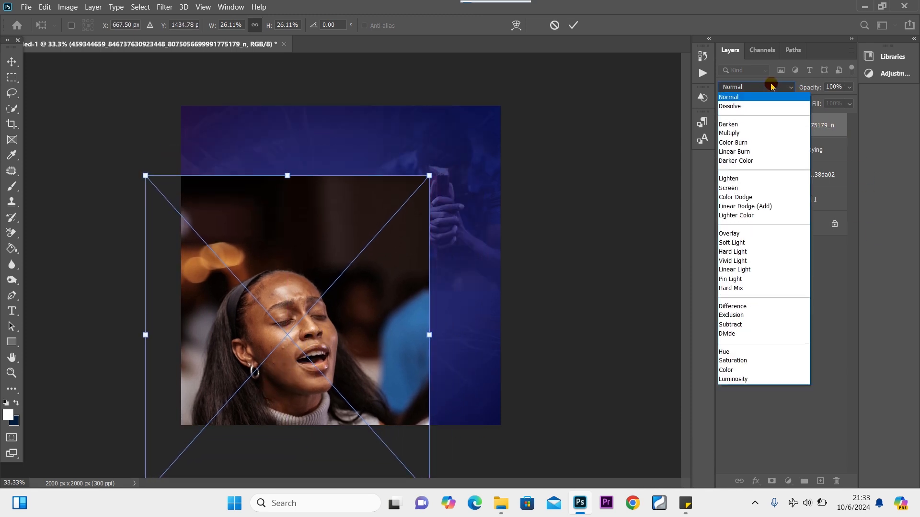
pyautogui.click(749, 242)
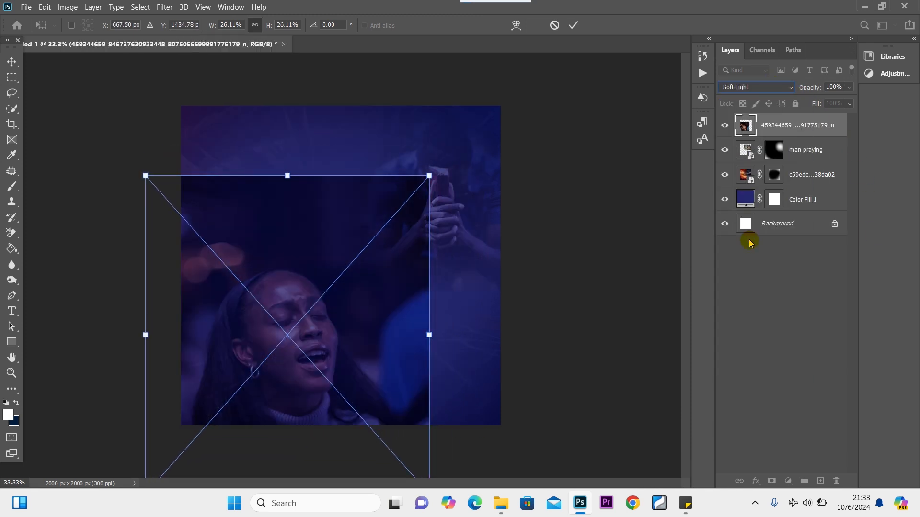
pyautogui.moveTo(825, 104); pyautogui.dragTo(817, 103)
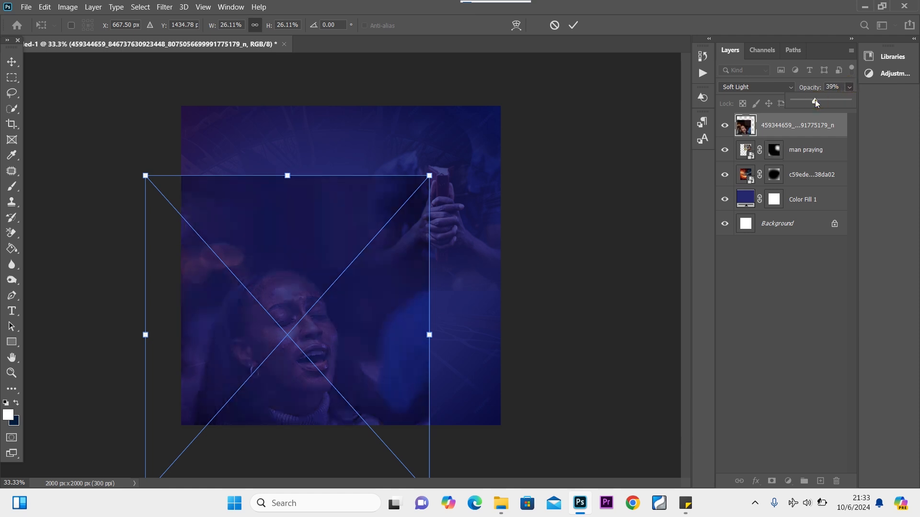
pyautogui.moveTo(808, 101); pyautogui.dragTo(808, 101)
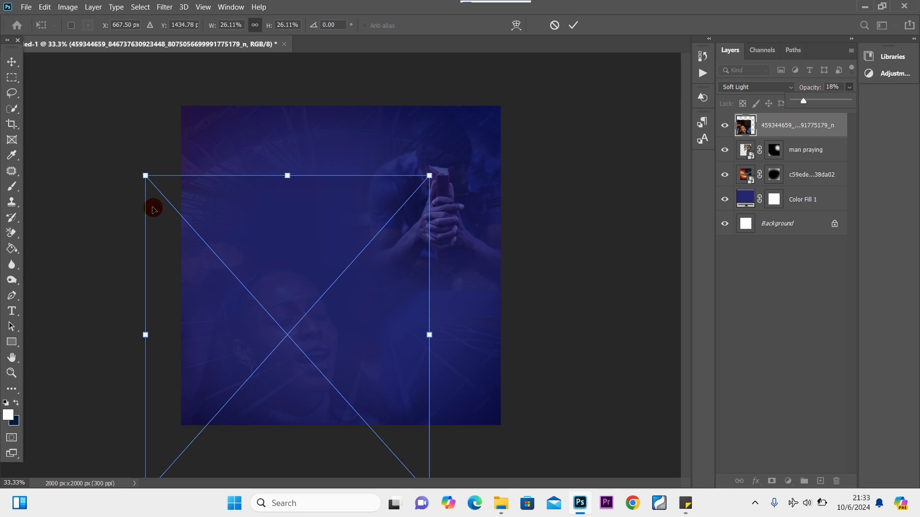
pyautogui.click(11, 61)
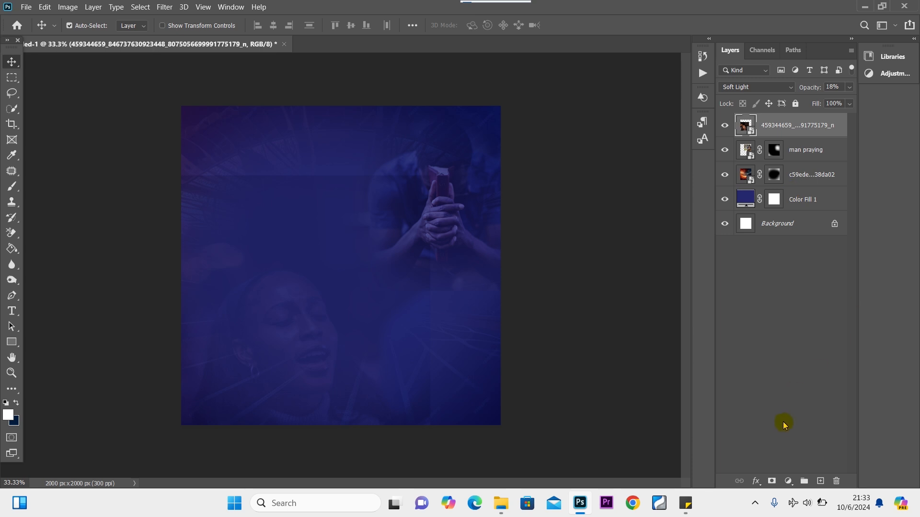
# Add a layer mask to the singing woman photo and paint its edges out.
pyautogui.click(771, 481)
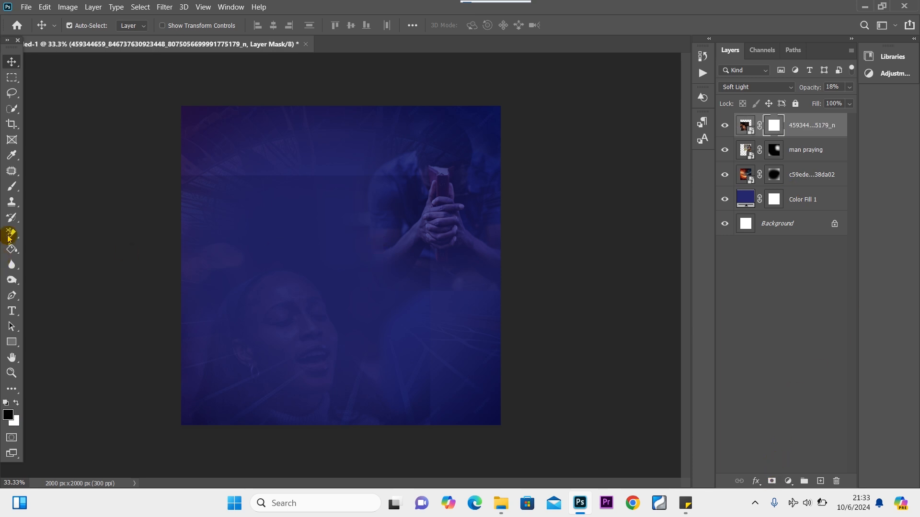
pyautogui.click(11, 186)
pyautogui.moveTo(230, 144)
pyautogui.mouseDown()
pyautogui.moveTo(296, 111)
pyautogui.moveTo(449, 322)
pyautogui.moveTo(452, 388)
pyautogui.moveTo(442, 419)
pyautogui.moveTo(448, 381)
pyautogui.moveTo(279, 117)
pyautogui.mouseUp()
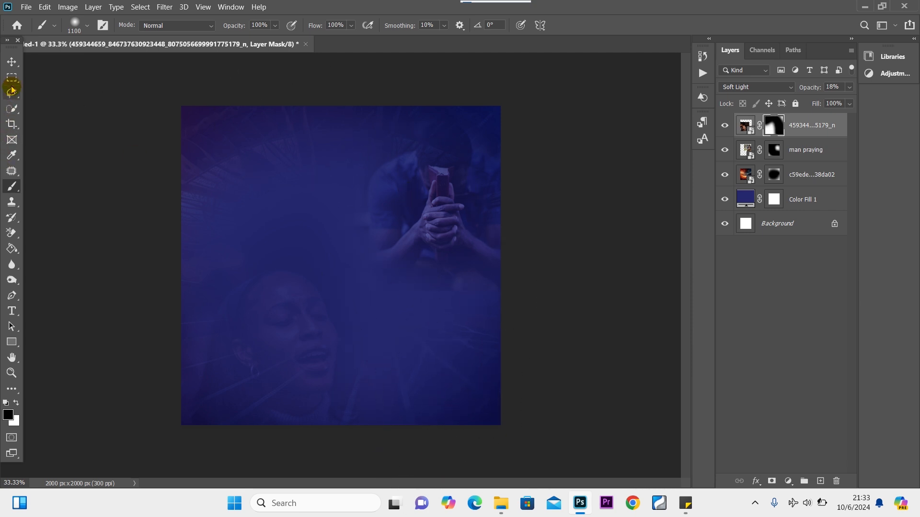
# Nudge the singing woman photo slightly left and swap the foreground and background colours.
pyautogui.click(11, 61)
pyautogui.moveTo(304, 316); pyautogui.dragTo(288, 314)
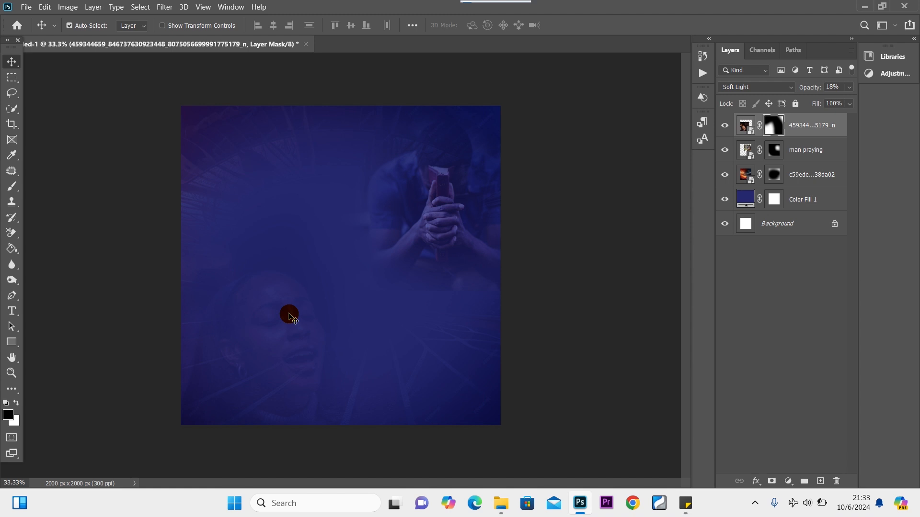
pyautogui.moveTo(289, 312); pyautogui.dragTo(289, 304)
pyautogui.click(16, 403)
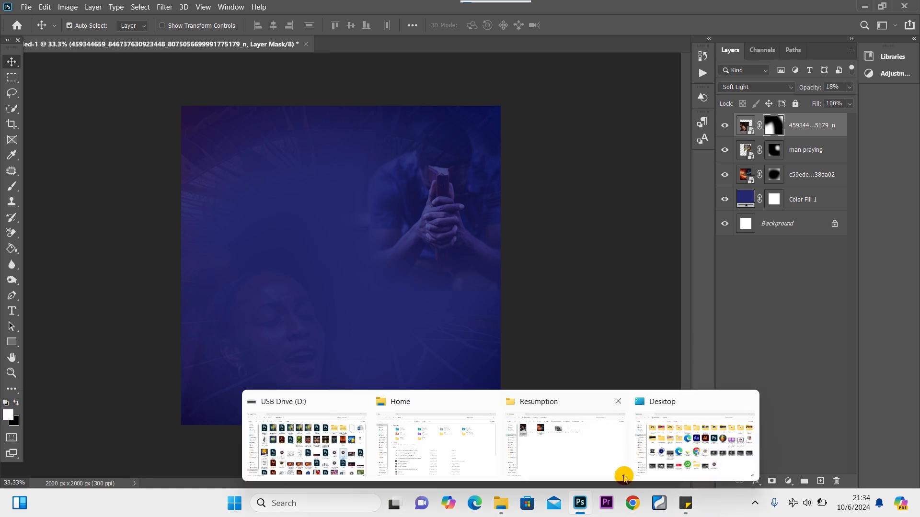
# Copy orange f0a005 from the sticky note and set it as the foreground colour.
pyautogui.click(689, 504)
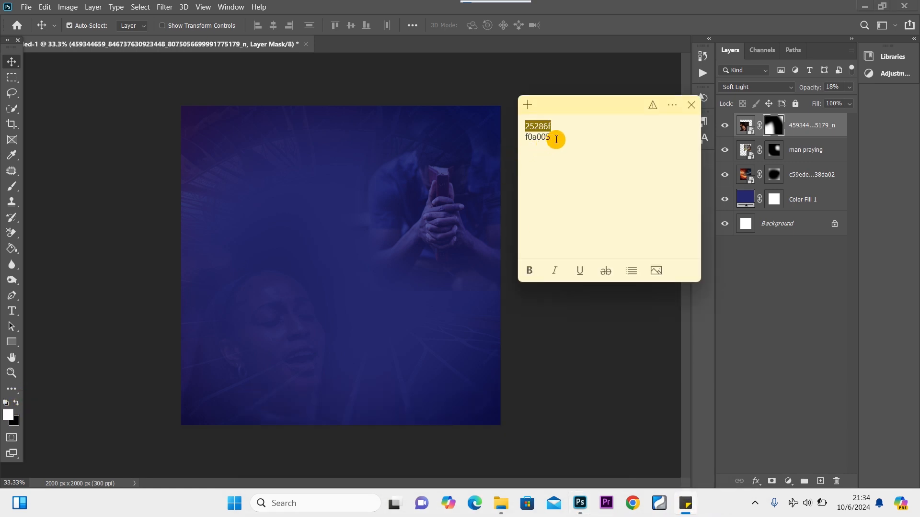
pyautogui.click(554, 138)
pyautogui.moveTo(554, 138); pyautogui.dragTo(502, 140)
pyautogui.hotkey('ctrl', 'c')
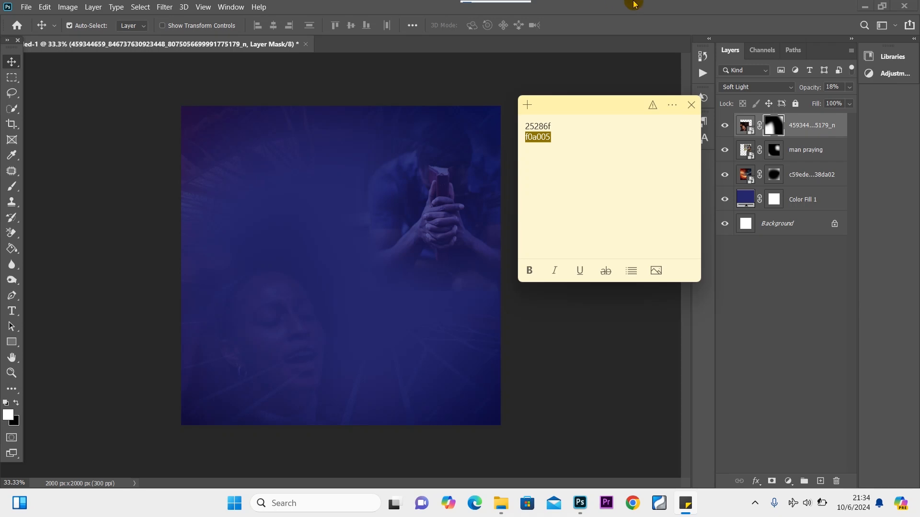
pyautogui.click(566, 15)
pyautogui.click(8, 415)
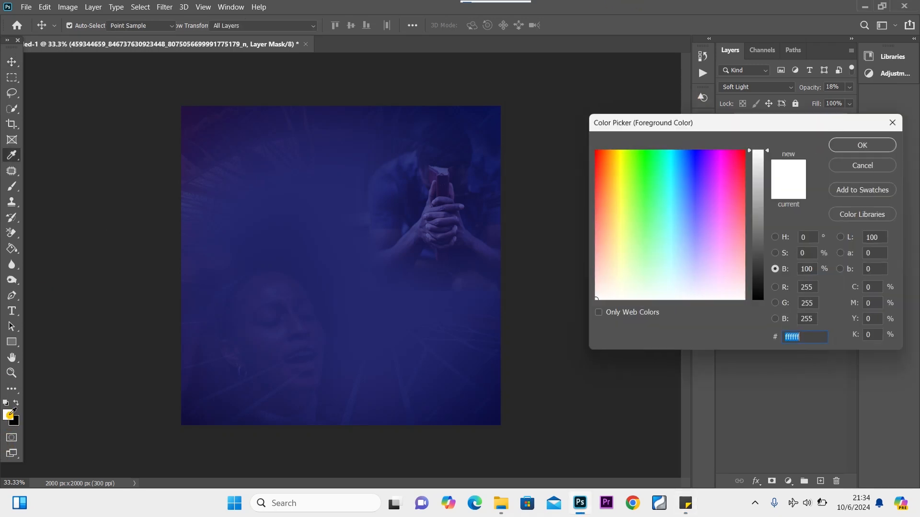
pyautogui.hotkey('ctrl', 'v')
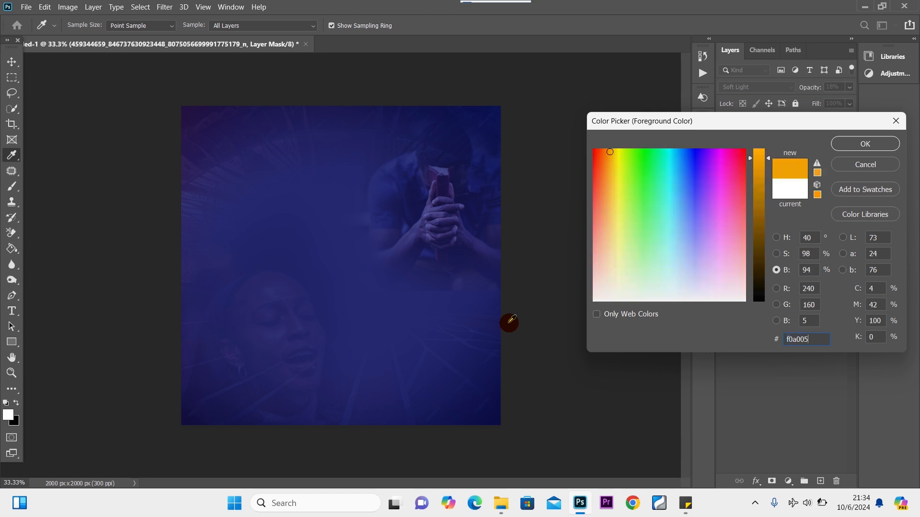
pyautogui.click(855, 142)
pyautogui.click(11, 186)
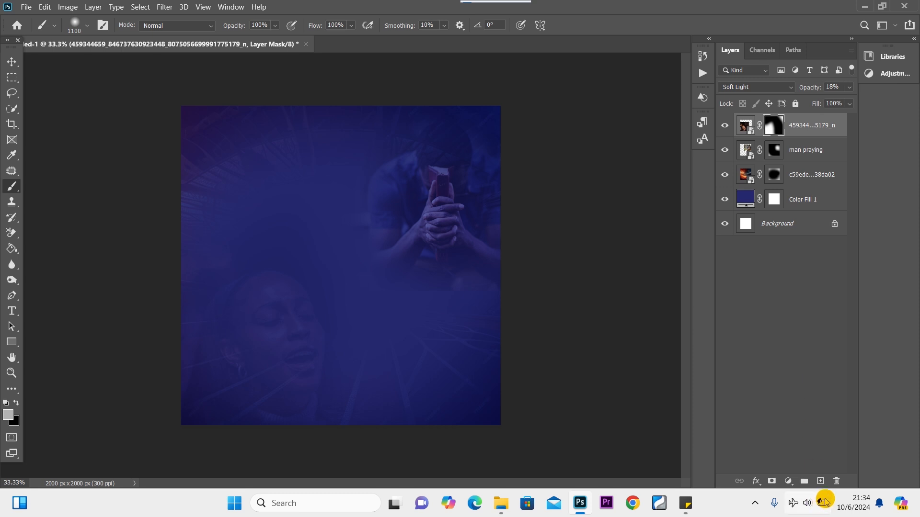
# Add an empty Layer 1 above the fiery photo and enlarge the soft brush to 1900 px.
pyautogui.click(820, 481)
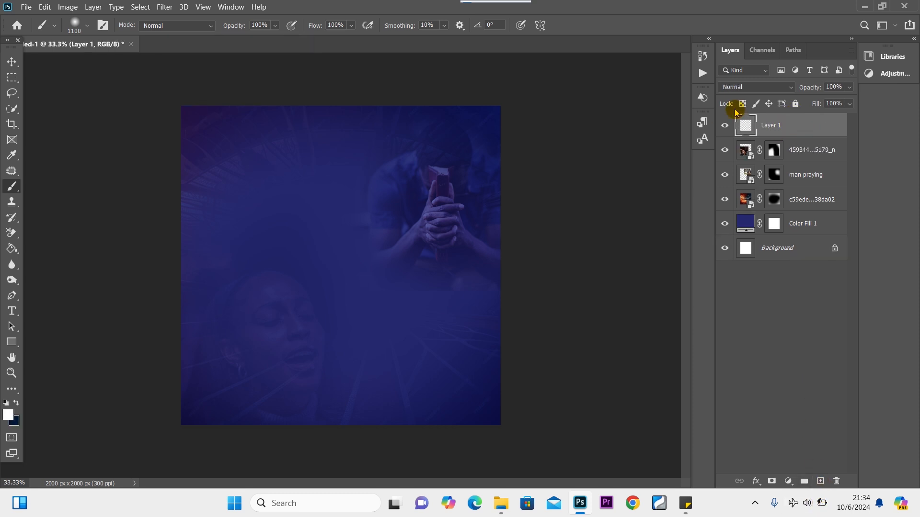
pyautogui.moveTo(802, 125); pyautogui.dragTo(781, 190)
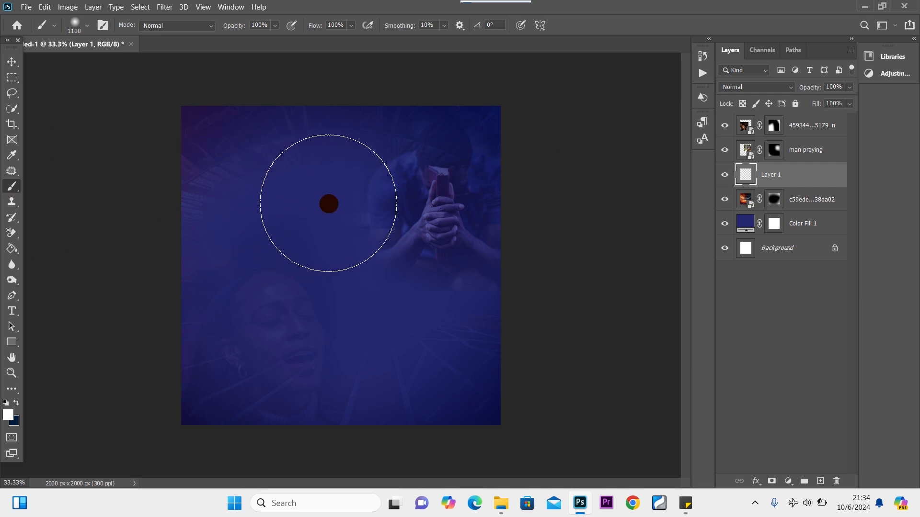
pyautogui.press(']')
pyautogui.press(']')
pyautogui.press(']')
pyautogui.press(']')
pyautogui.press(']')
pyautogui.press(']')
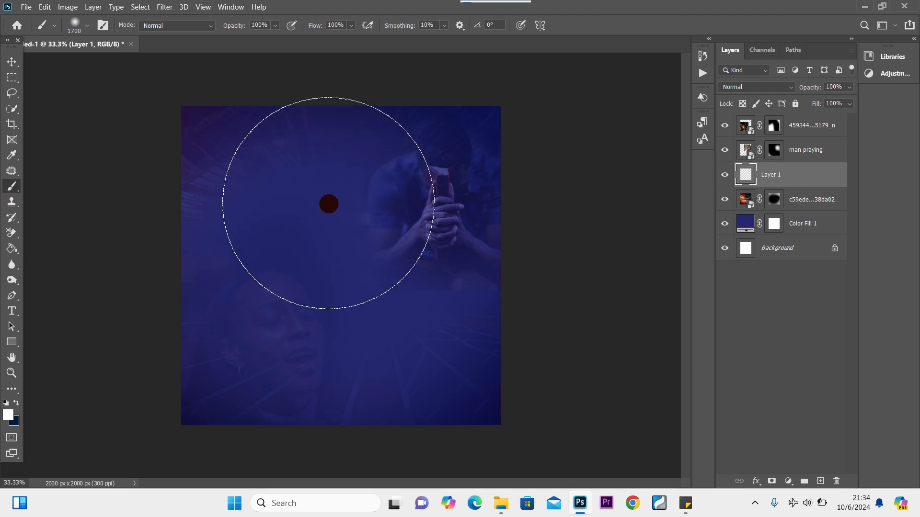
pyautogui.press(']')
pyautogui.press(']')
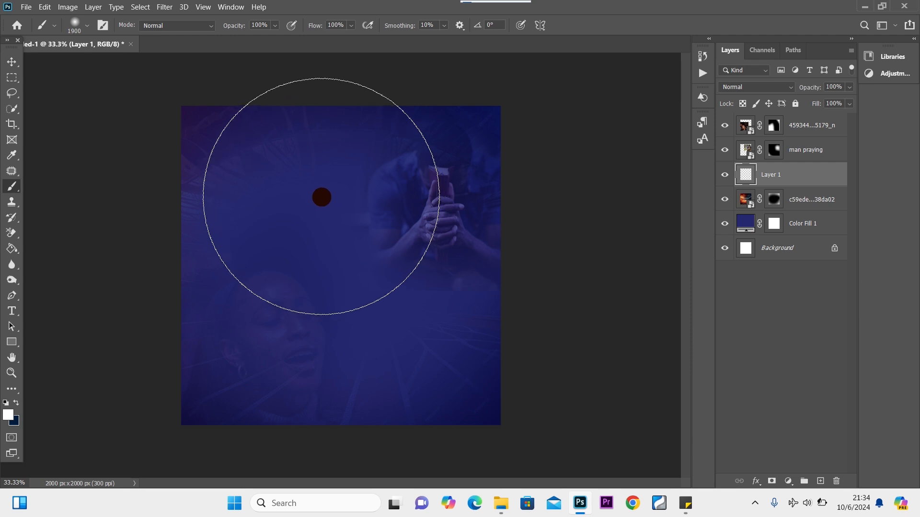
pyautogui.click(321, 197)
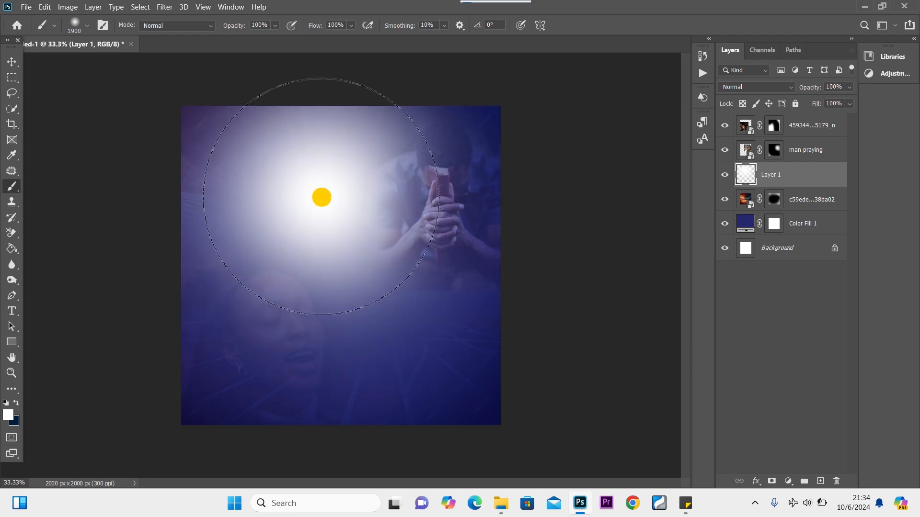
pyautogui.hotkey('ctrl', 'z')
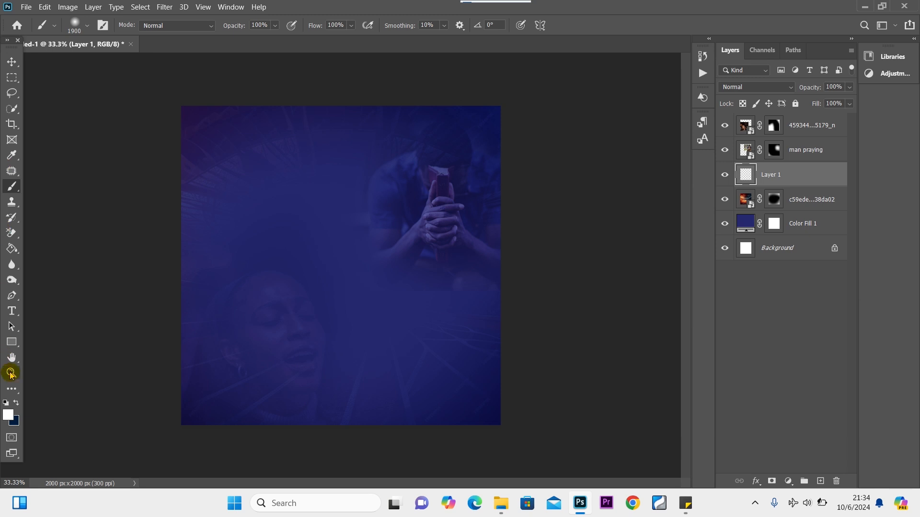
# Set the foreground colour to orange hex f0a005.
pyautogui.click(6, 416)
pyautogui.click(785, 337)
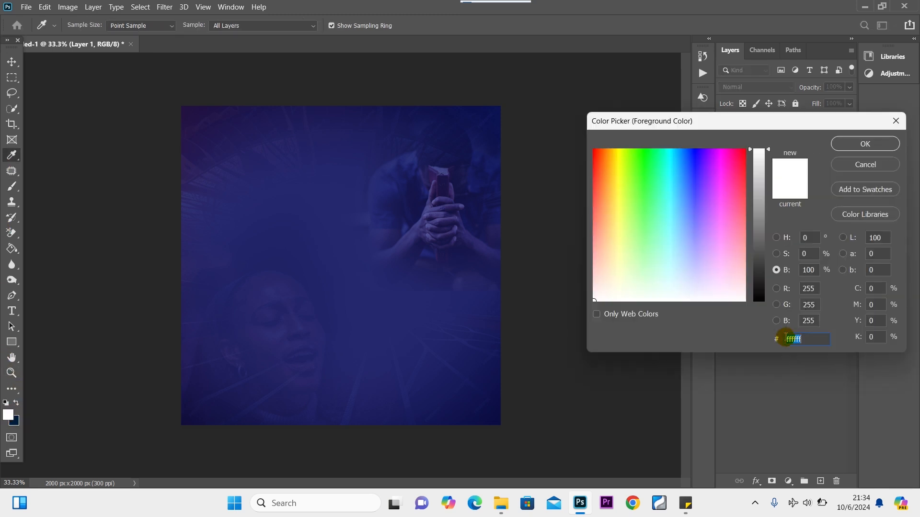
pyautogui.write('f0a005')
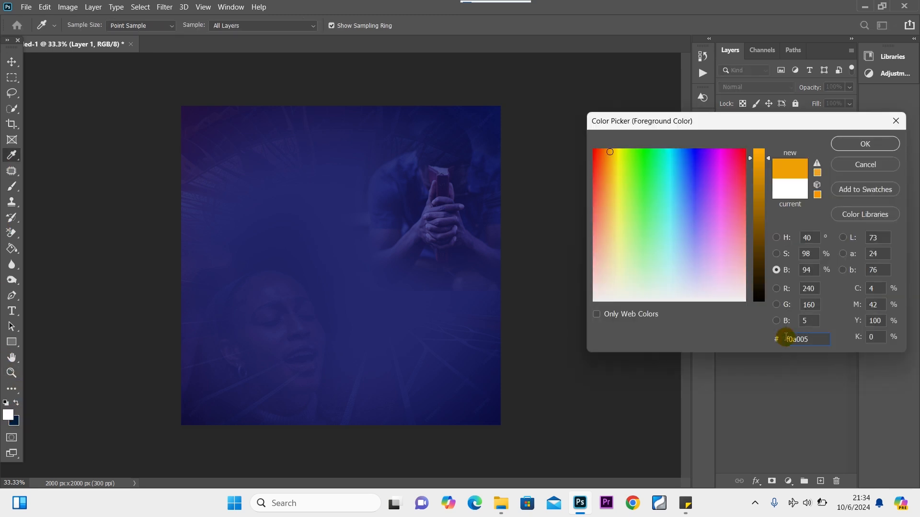
pyautogui.click(862, 143)
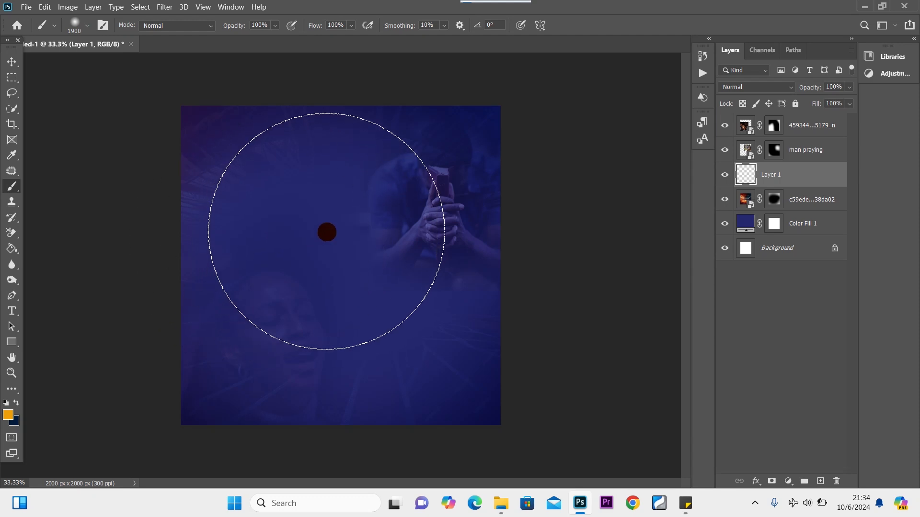
# Paint soft orange dabs over the upper canvas, widening the brush to 2200 px.
pyautogui.click(330, 201)
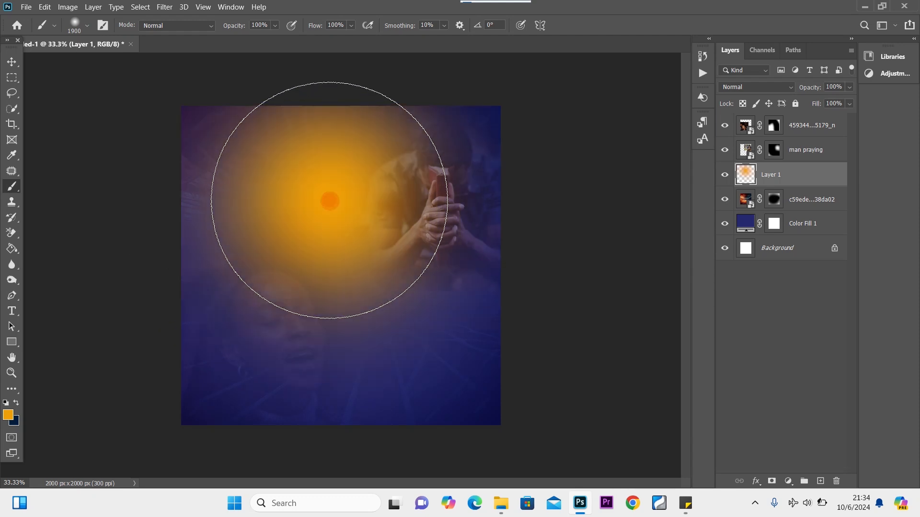
pyautogui.click(341, 196)
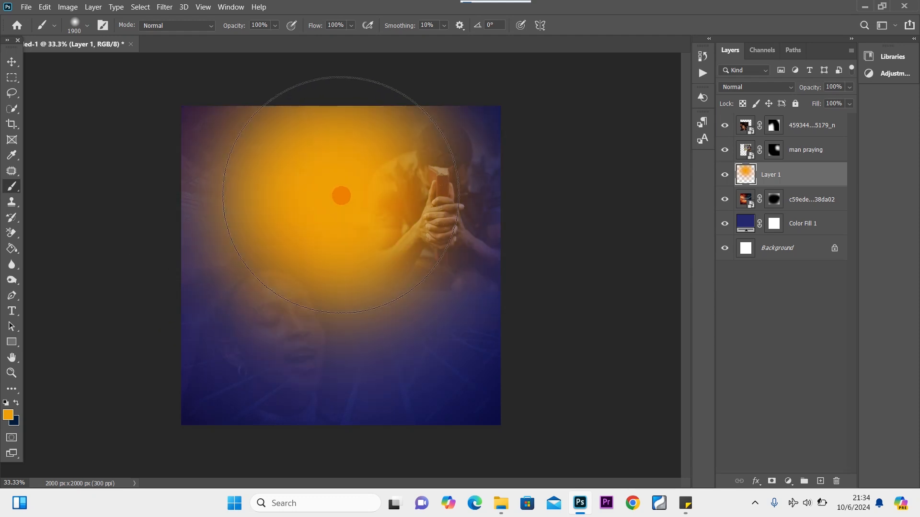
pyautogui.click(329, 222)
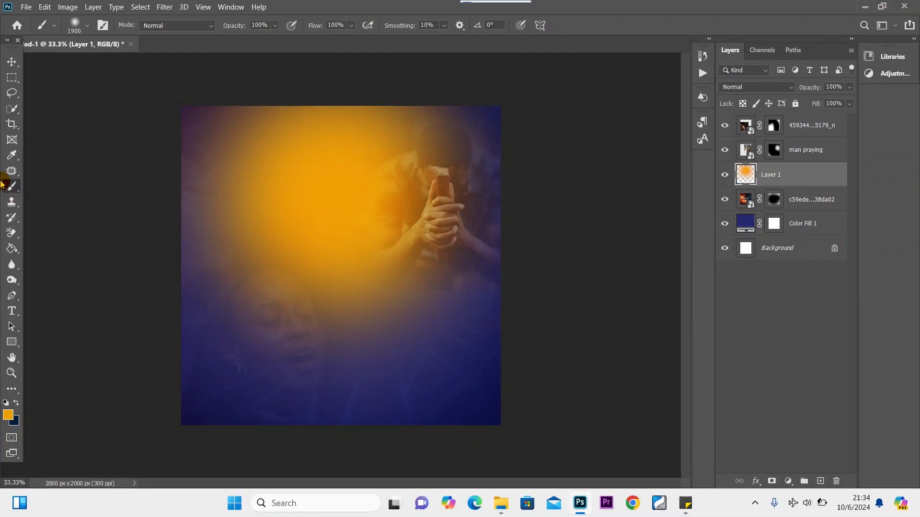
pyautogui.hotkey('ctrl', 'z')
pyautogui.hotkey('ctrl', 'z')
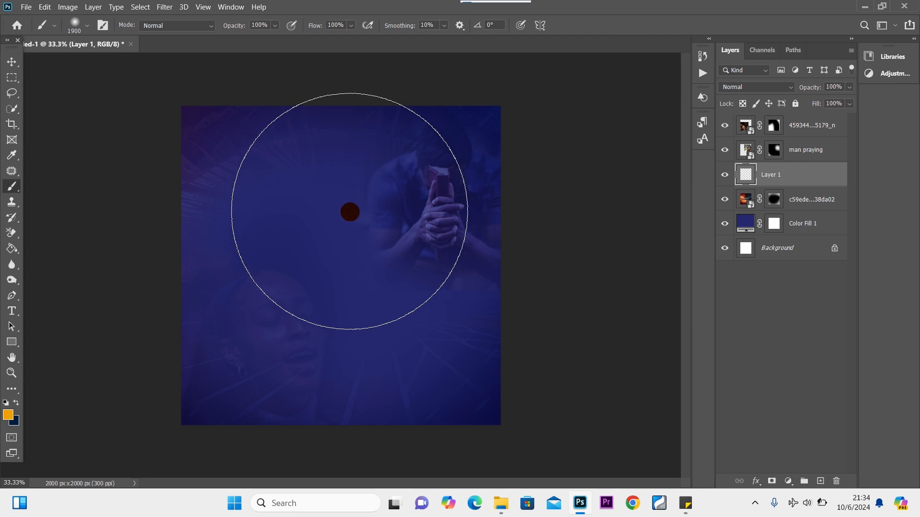
pyautogui.press(']')
pyautogui.press(']')
pyautogui.press(']')
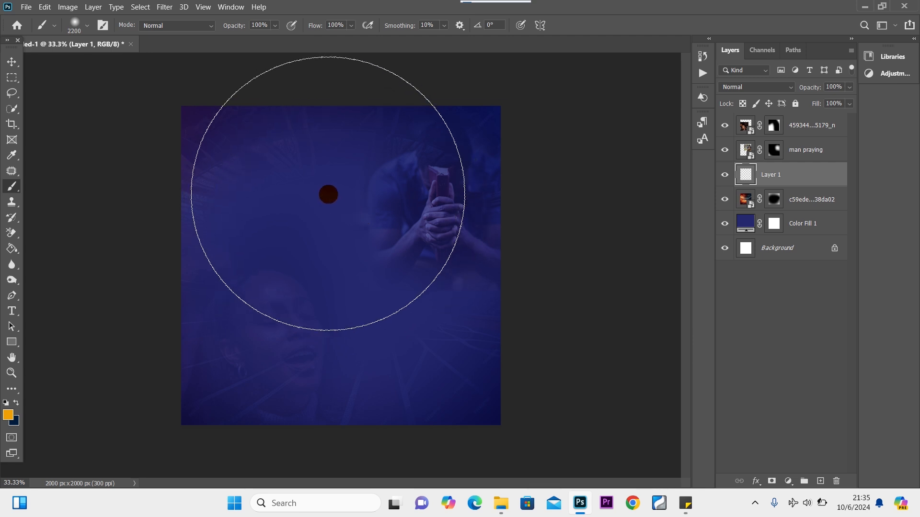
pyautogui.click(340, 197)
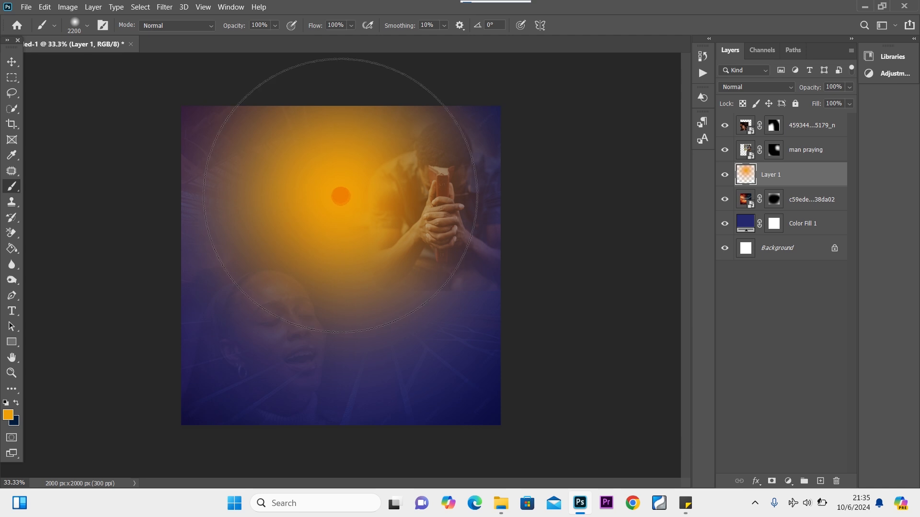
pyautogui.click(12, 61)
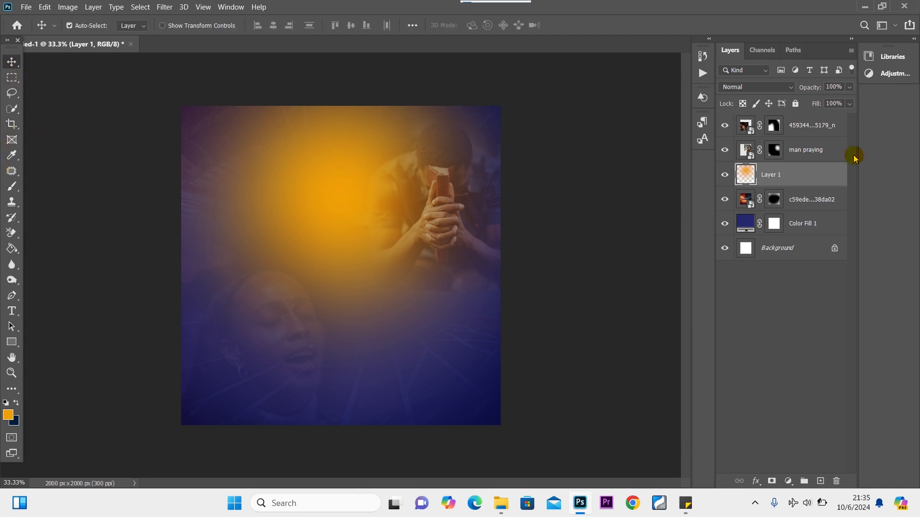
pyautogui.click(833, 124)
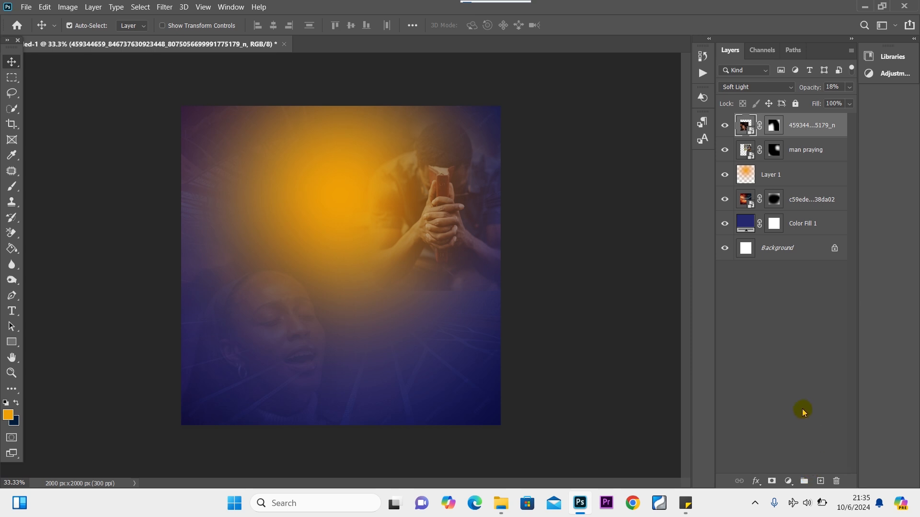
# Type a white WE'RE text layer on the orange glow.
pyautogui.click(803, 412)
pyautogui.click(12, 311)
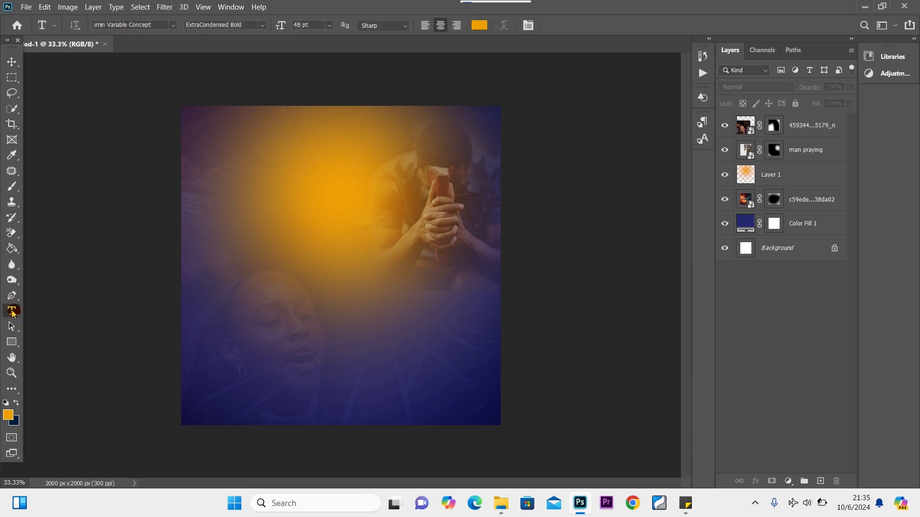
pyautogui.click(6, 403)
pyautogui.click(16, 403)
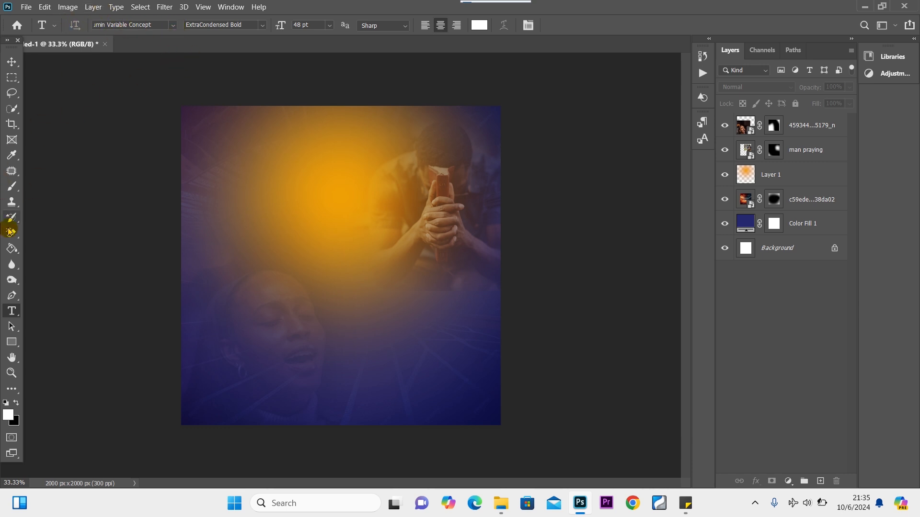
pyautogui.click(276, 222)
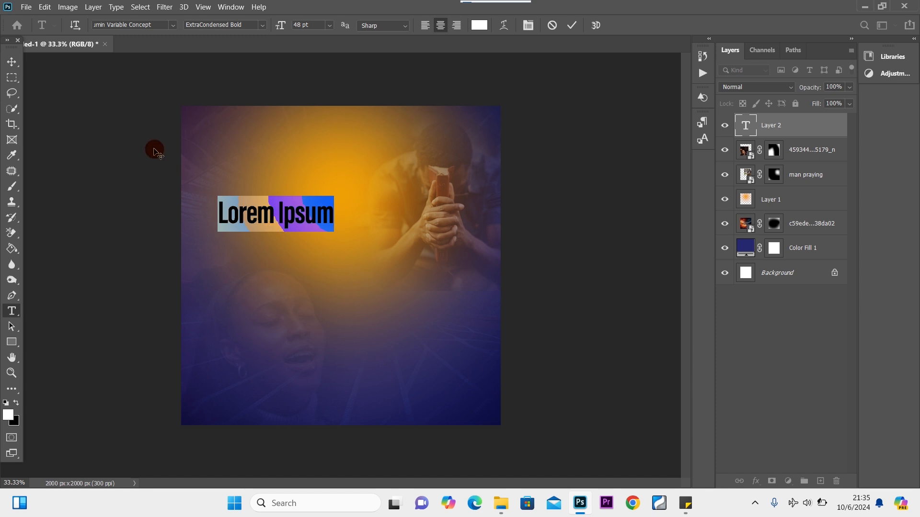
pyautogui.write('We')
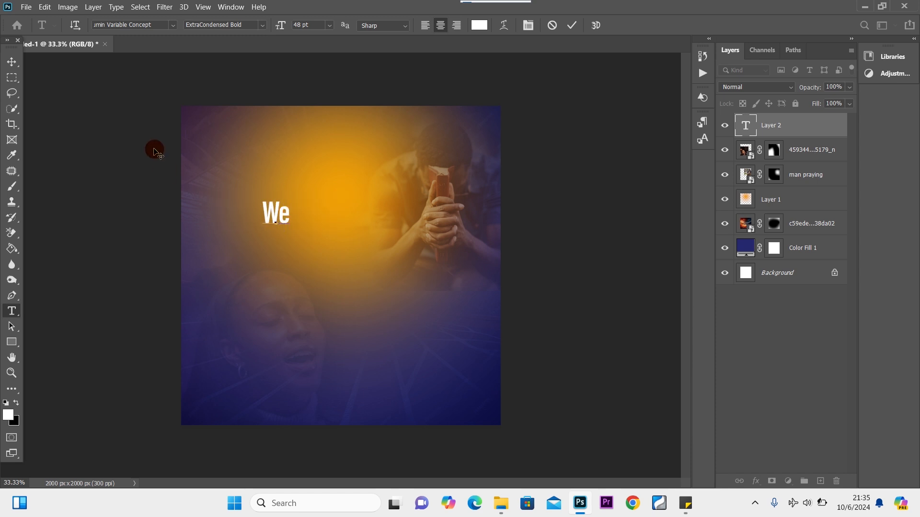
pyautogui.press('BackSpace')
pyautogui.write('E')
pyautogui.write("'R")
pyautogui.write('E')
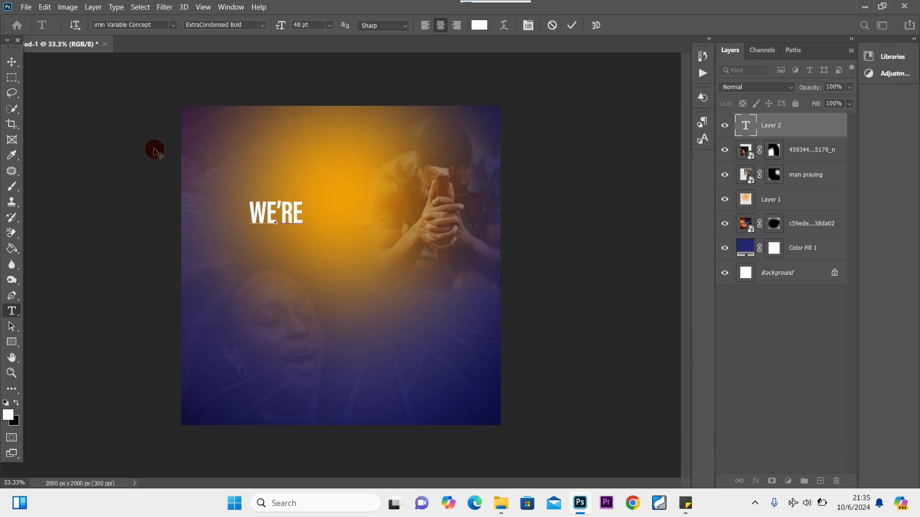
# Style WE'RE at 72 pt in ExtraCondensed Black.
pyautogui.hotkey('ctrl', 'a')
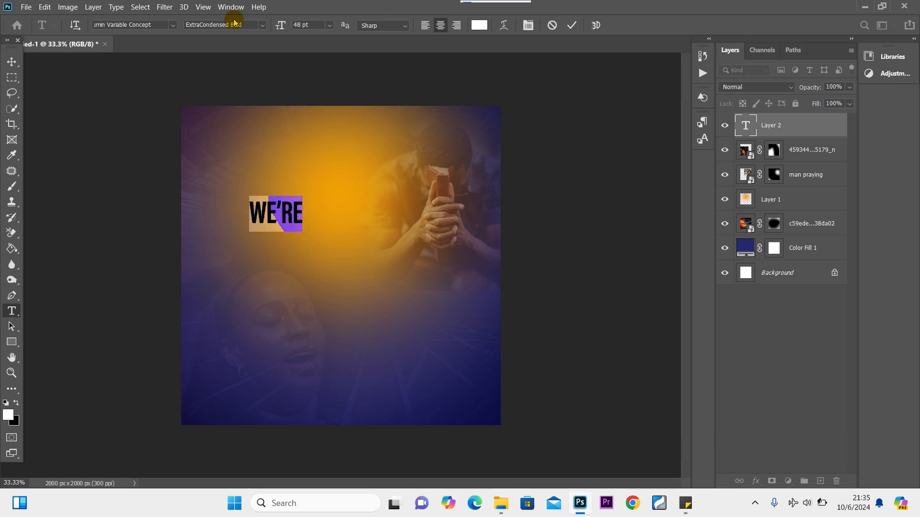
pyautogui.click(330, 25)
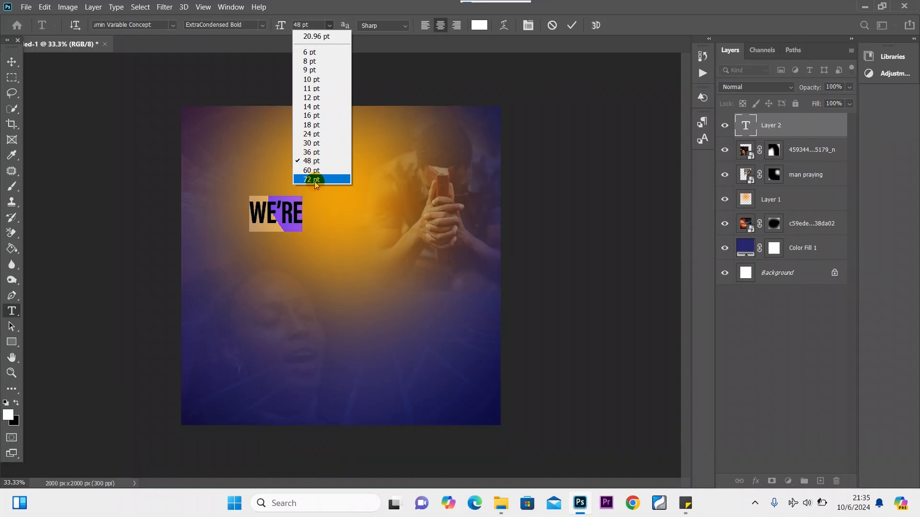
pyautogui.click(312, 180)
pyautogui.click(263, 25)
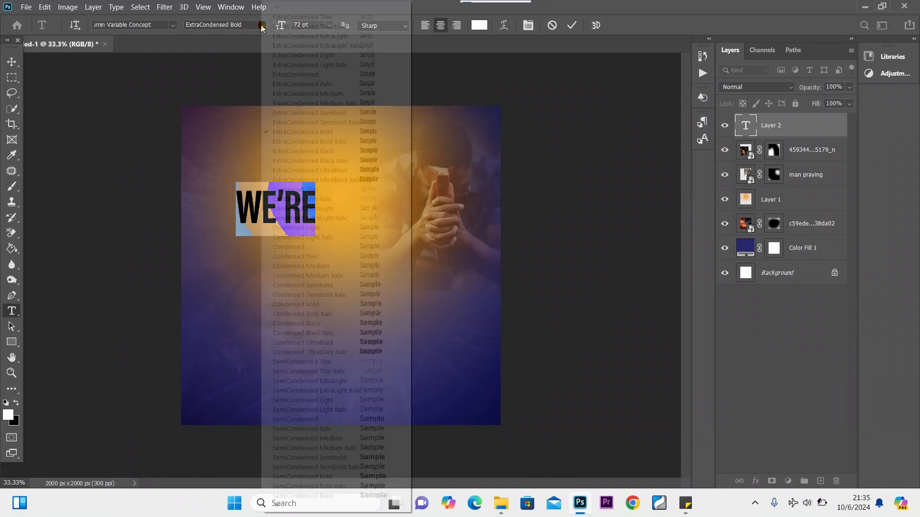
pyautogui.click(337, 152)
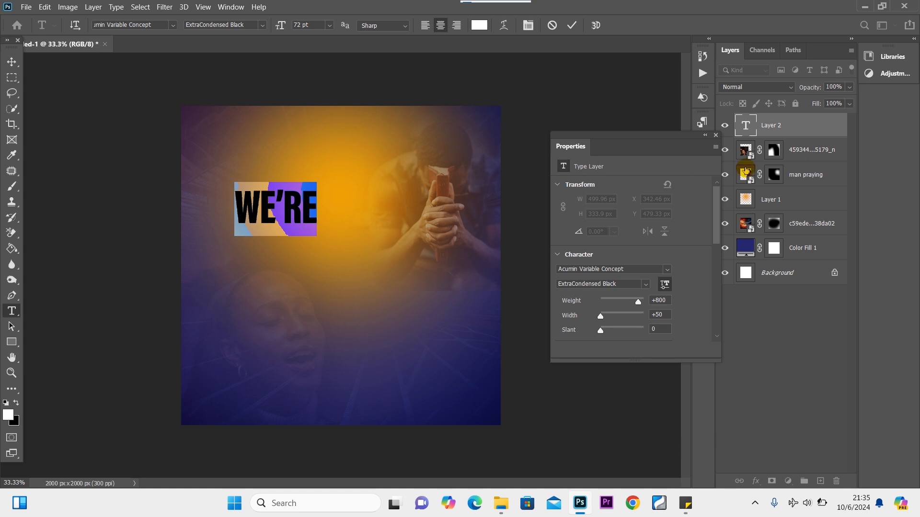
pyautogui.click(716, 135)
pyautogui.click(12, 62)
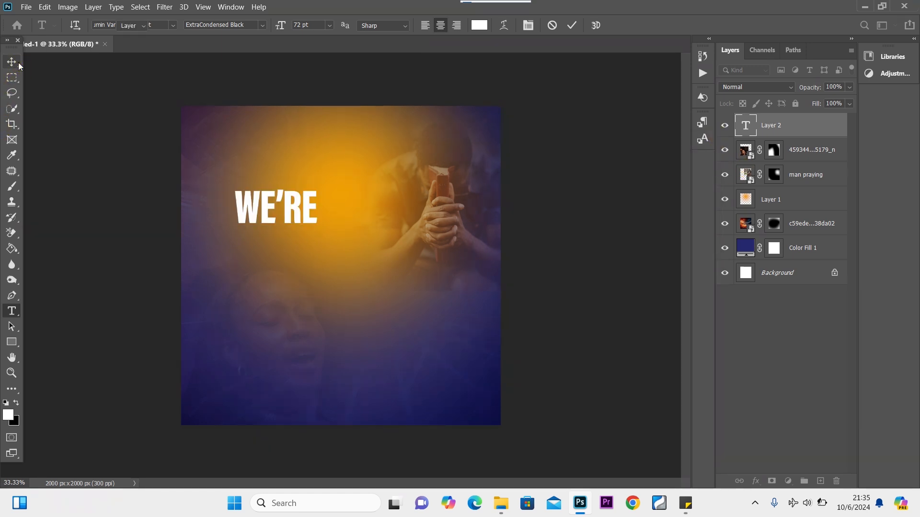
# Enlarge WE'RE to about 167% and move it down toward the canvas centre.
pyautogui.hotkey('ctrl', 't')
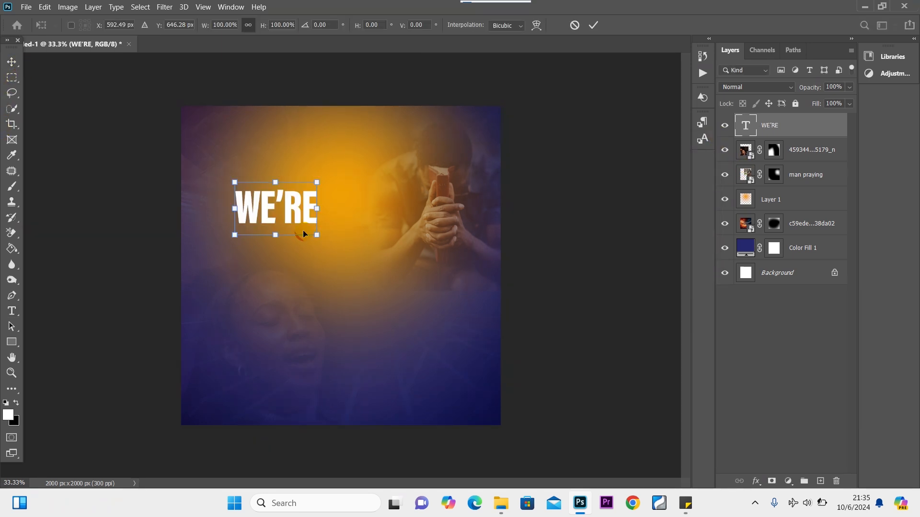
pyautogui.moveTo(317, 235); pyautogui.dragTo(363, 265)
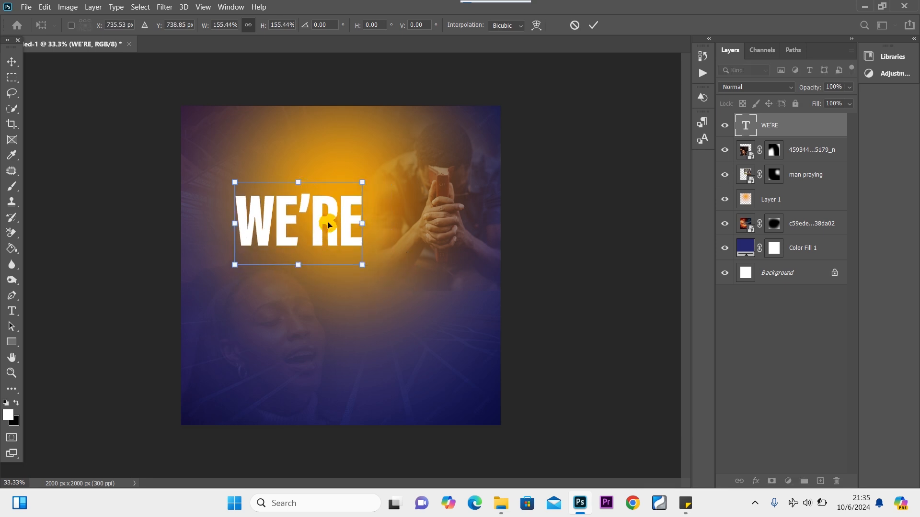
pyautogui.moveTo(325, 235); pyautogui.dragTo(339, 254)
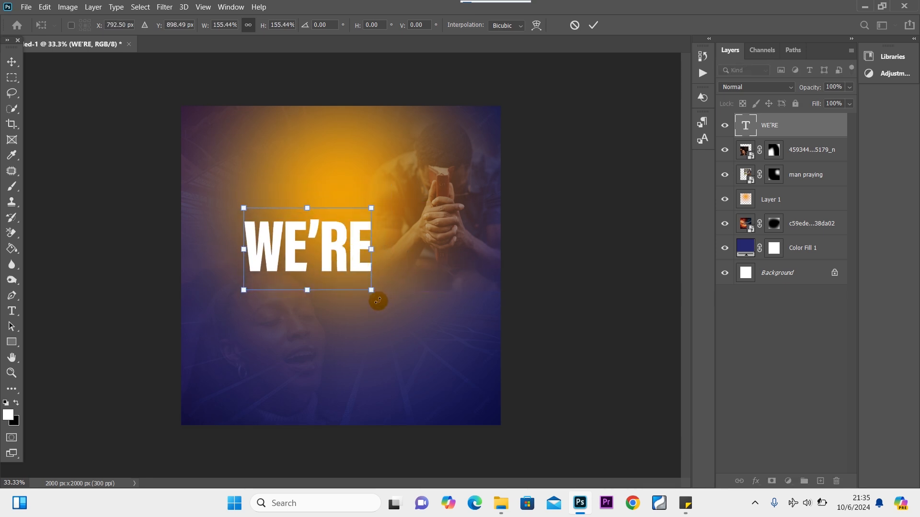
pyautogui.moveTo(372, 290); pyautogui.dragTo(380, 297)
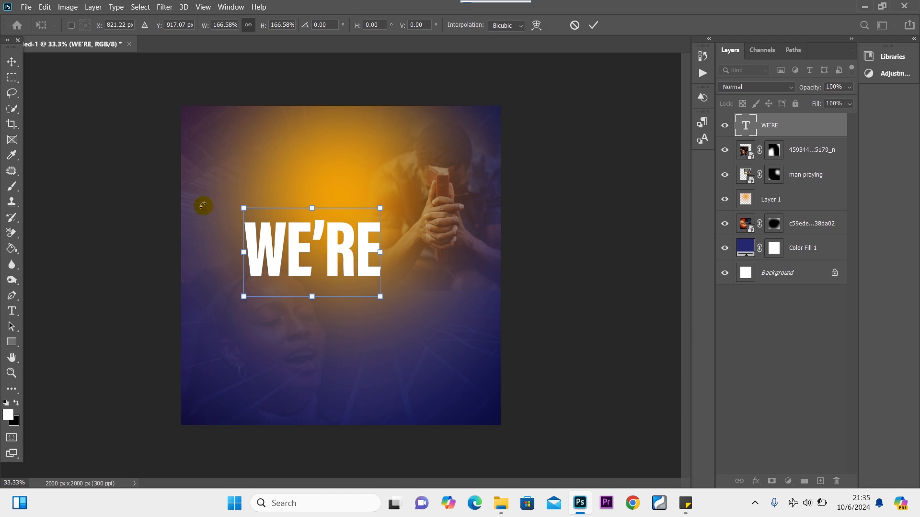
pyautogui.click(12, 63)
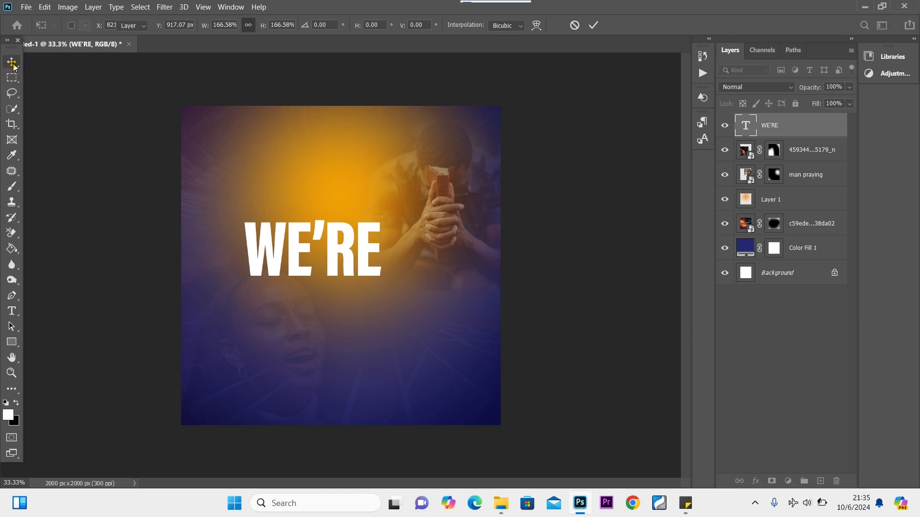
# Apply a Warp with Bend 0 and shift WE'RE toward the left side.
pyautogui.hotkey('ctrl', 't')
pyautogui.rightClick(347, 257)
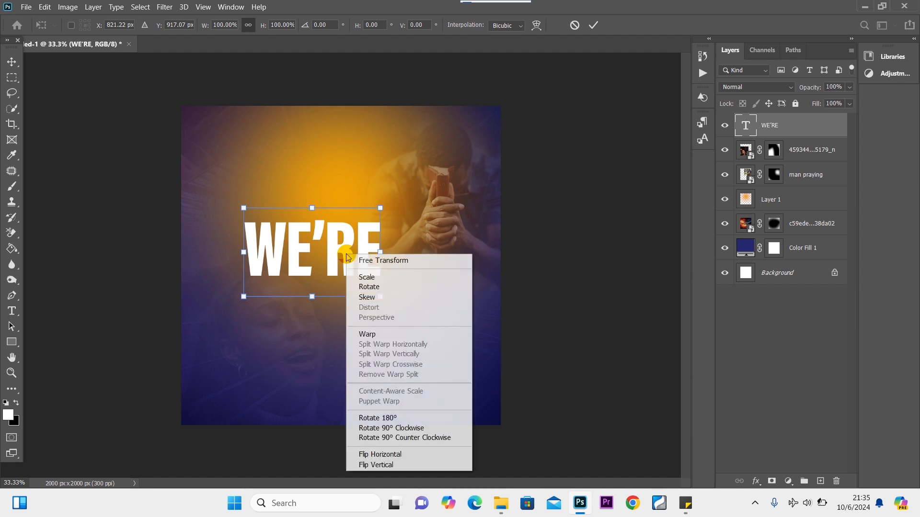
pyautogui.click(380, 335)
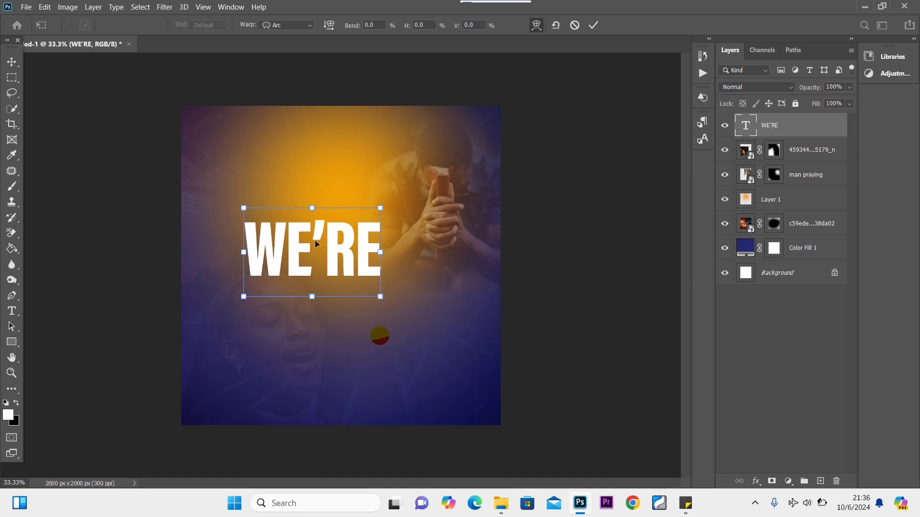
pyautogui.rightClick(351, 242)
pyautogui.click(381, 323)
pyautogui.moveTo(341, 254); pyautogui.dragTo(301, 248)
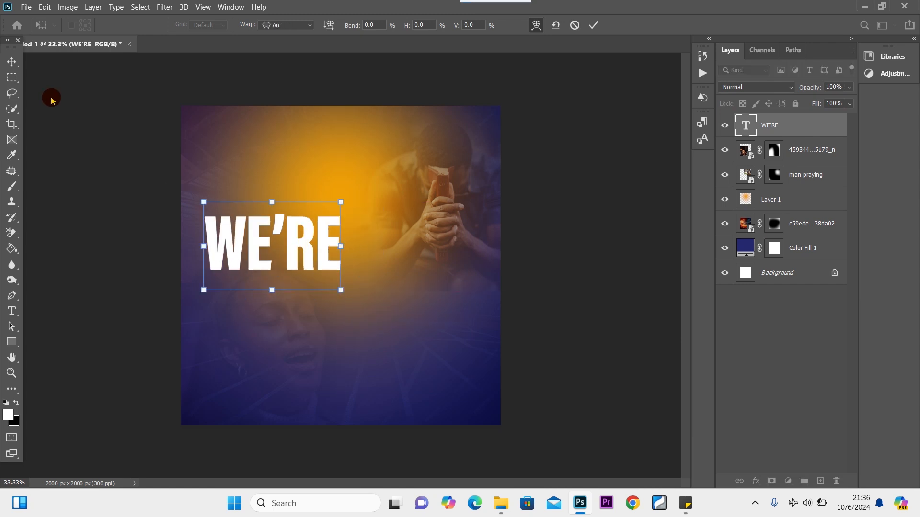
pyautogui.click(12, 62)
pyautogui.click(299, 231)
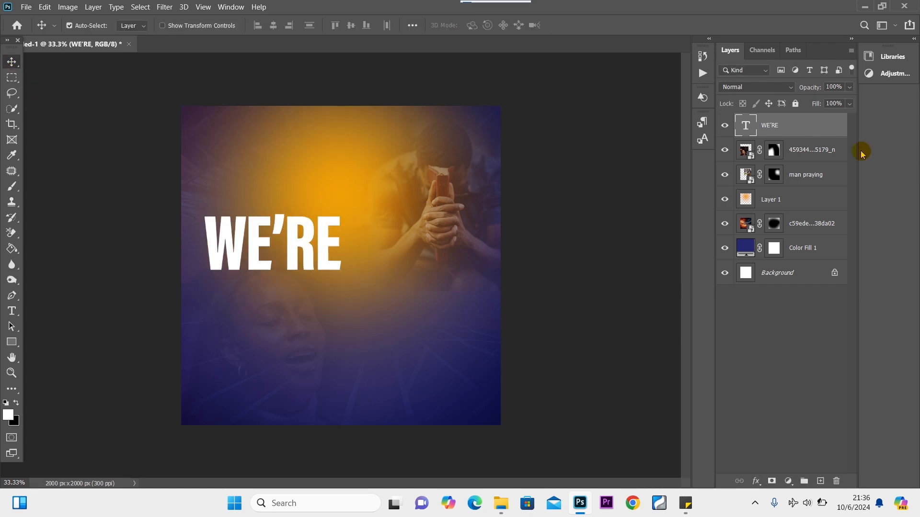
# Convert the WE'RE layer to a smart object and put it in Warp mode.
pyautogui.rightClick(797, 129)
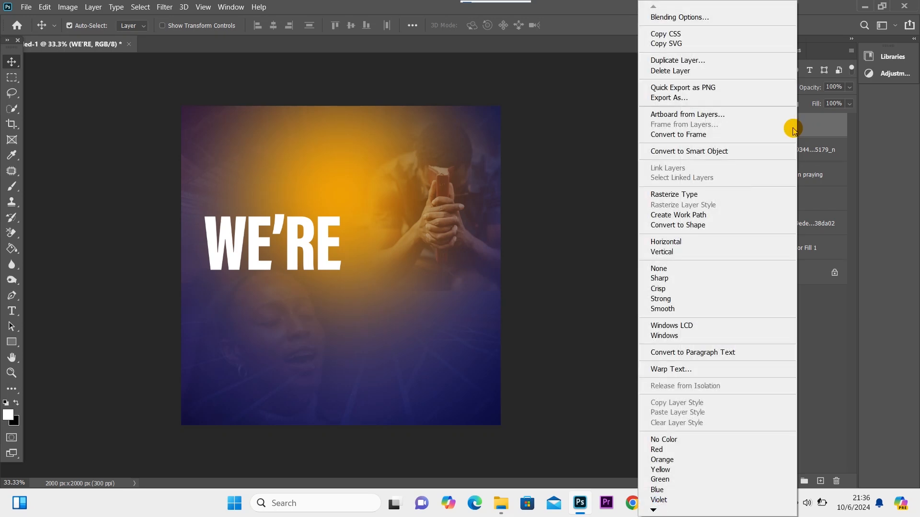
pyautogui.click(690, 158)
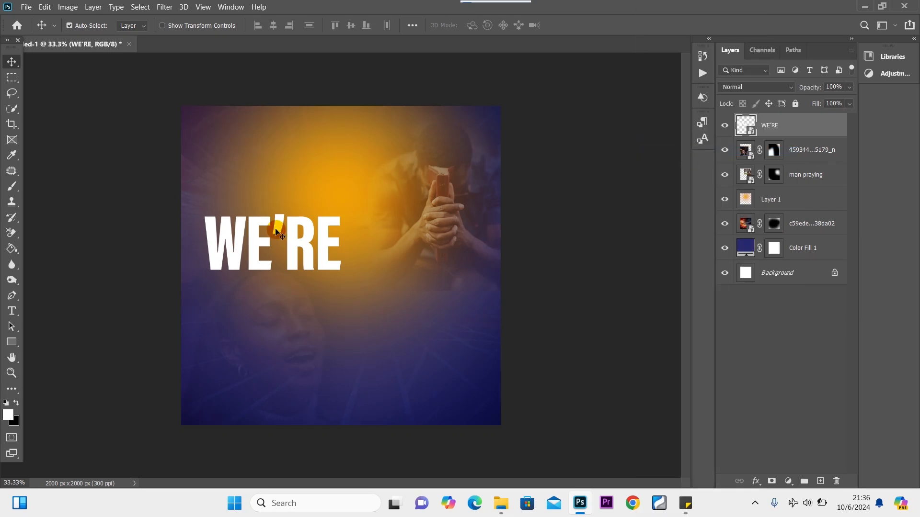
pyautogui.hotkey('ctrl', 't')
pyautogui.rightClick(297, 231)
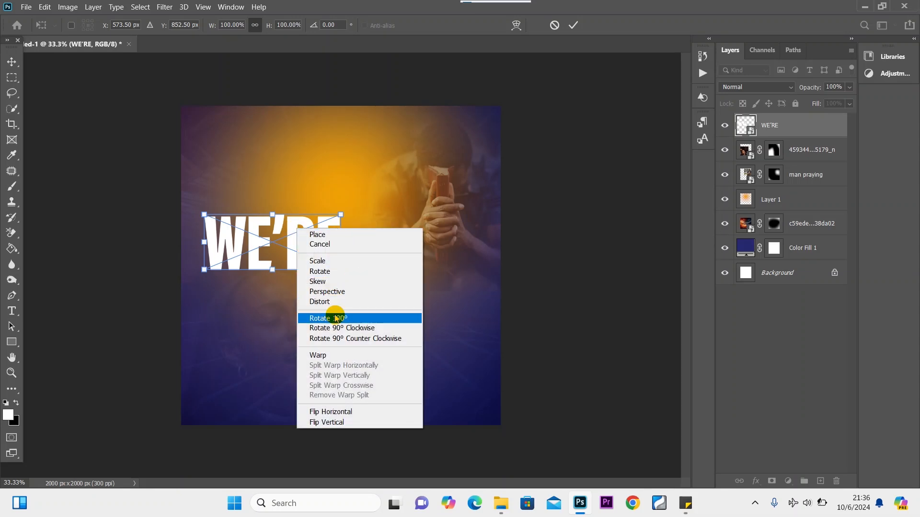
pyautogui.click(334, 355)
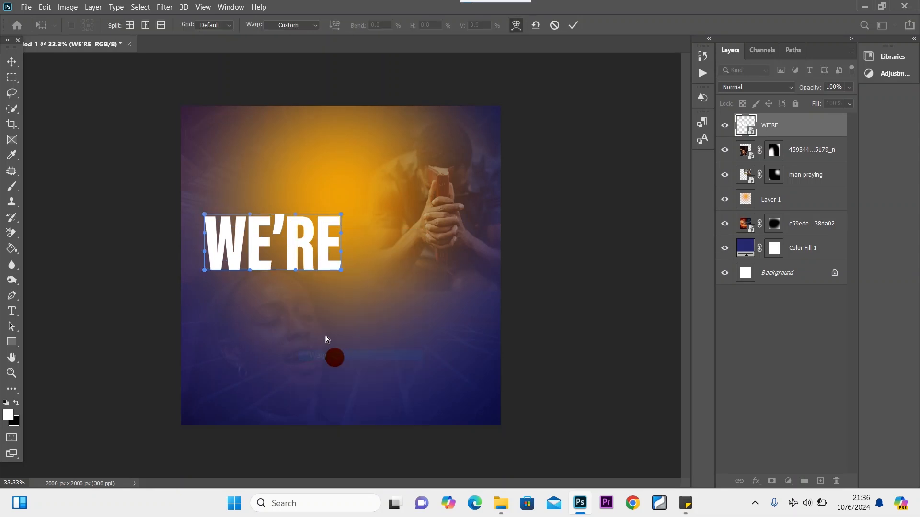
# Raise the right-hand warp corners so WE'RE slants upward, then shift it toward the centre.
pyautogui.moveTo(253, 214); pyautogui.dragTo(253, 222)
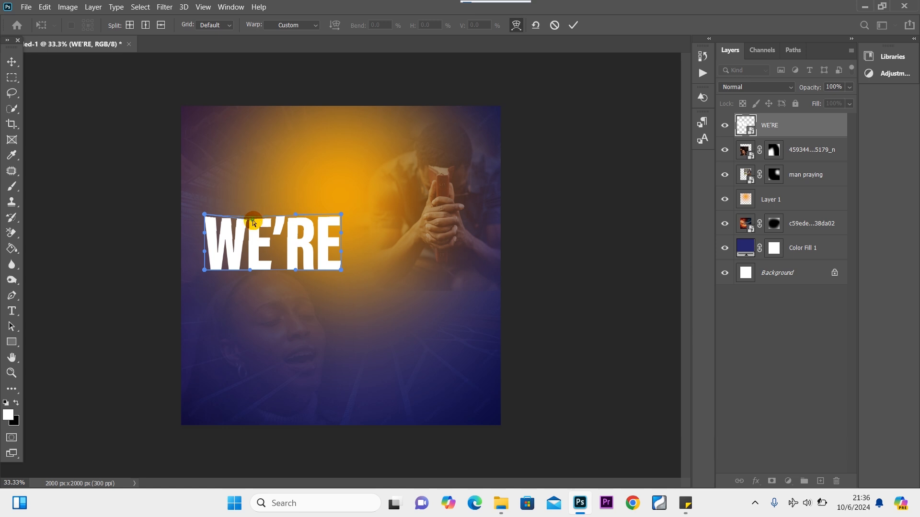
pyautogui.moveTo(338, 214); pyautogui.dragTo(339, 211)
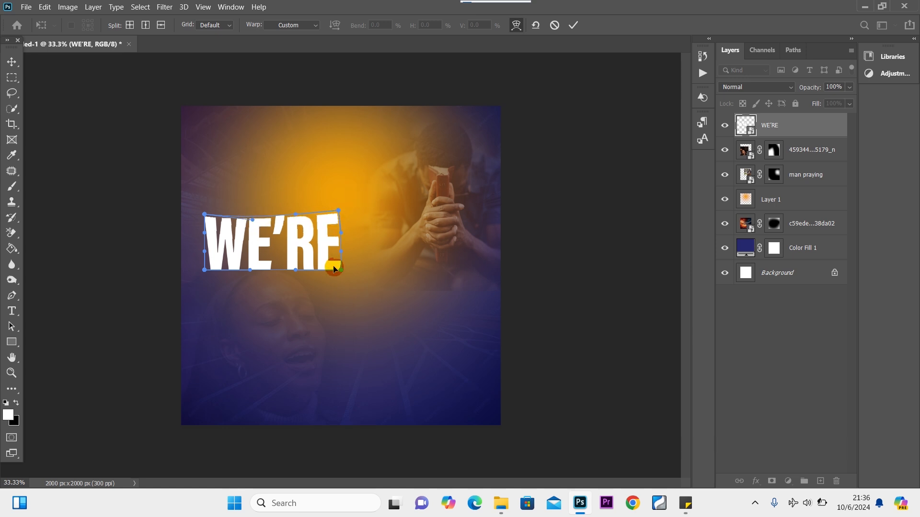
pyautogui.moveTo(341, 270); pyautogui.dragTo(341, 262)
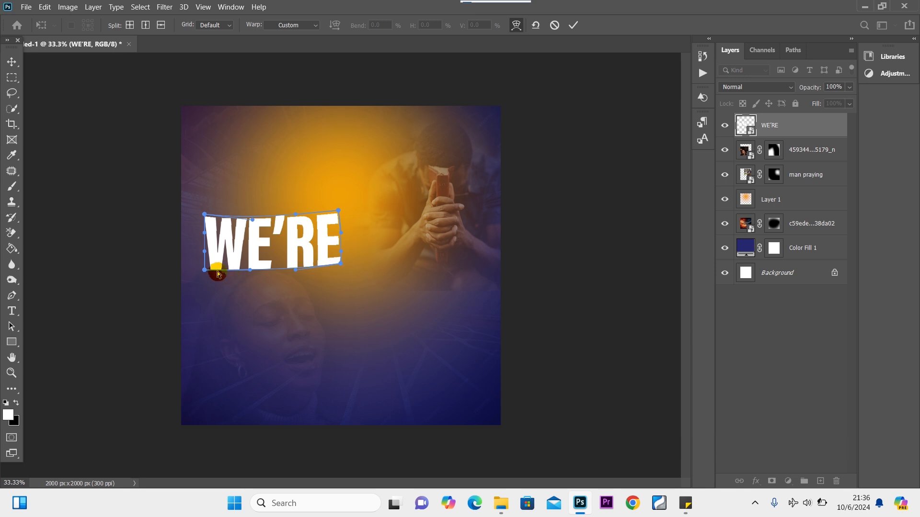
pyautogui.moveTo(206, 272); pyautogui.dragTo(206, 271)
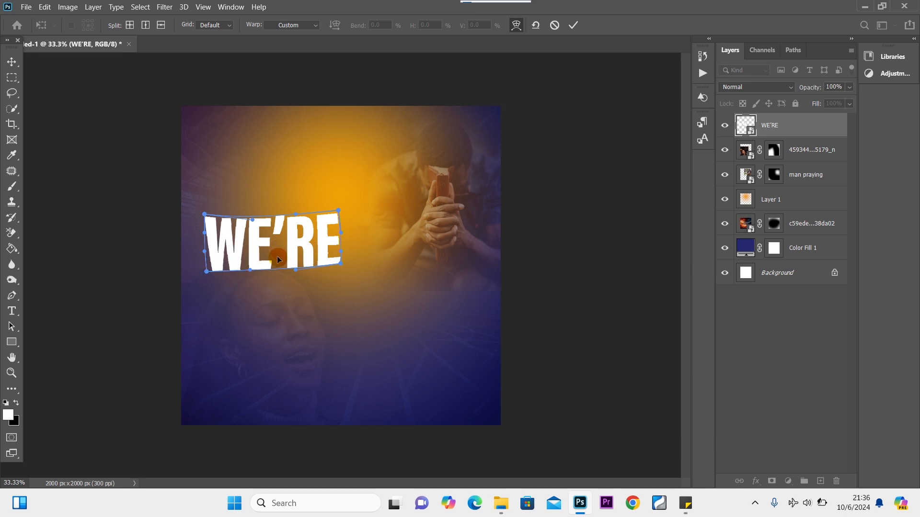
pyautogui.moveTo(297, 270); pyautogui.dragTo(340, 275)
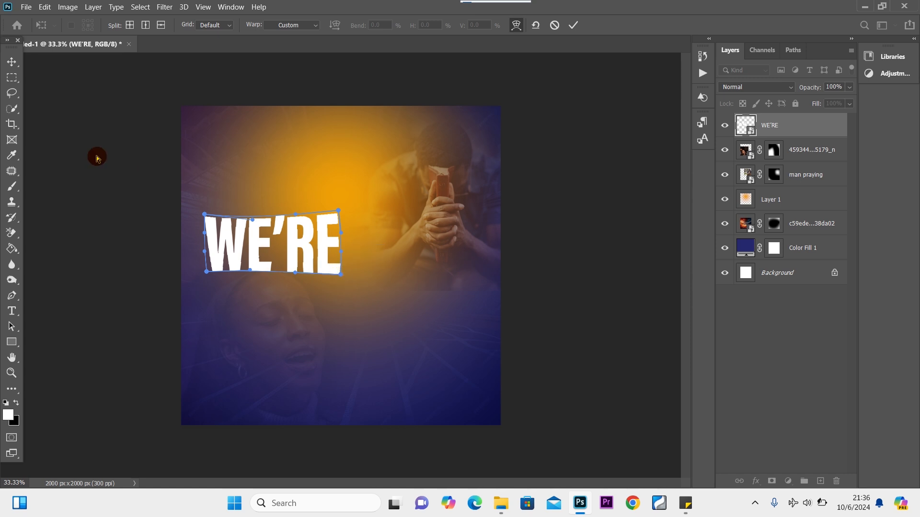
pyautogui.click(12, 61)
pyautogui.moveTo(298, 249); pyautogui.dragTo(330, 249)
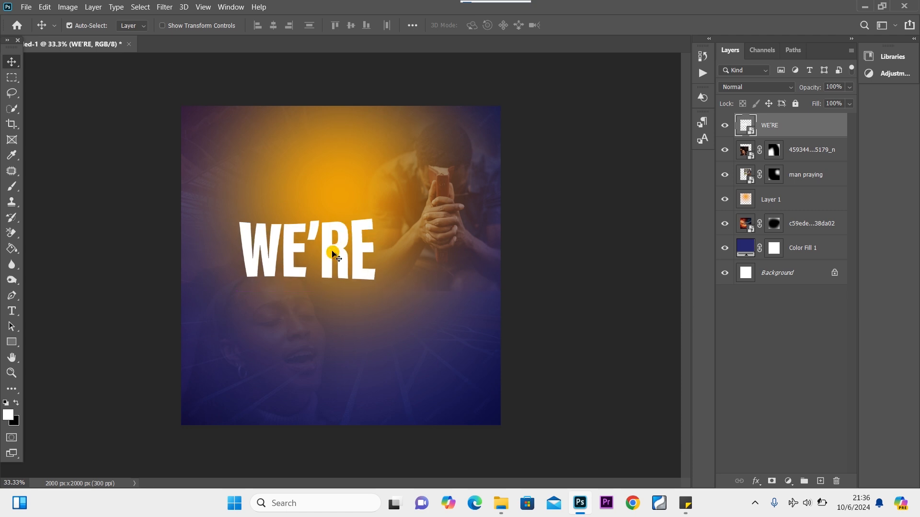
# Inside the WE'RE smart object, change the lettering to ExtraCondensed Bold.
pyautogui.doubleClick(750, 129)
pyautogui.hotkey('ctrl', 'a')
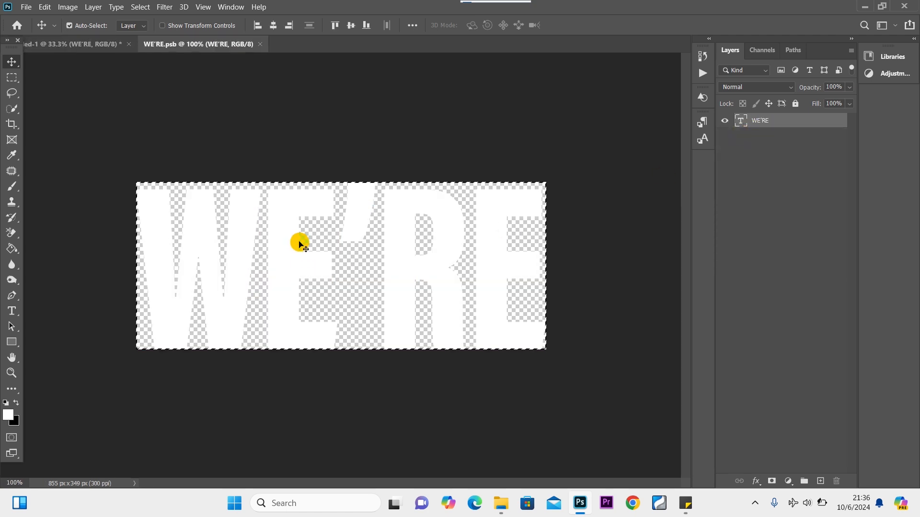
pyautogui.click(12, 77)
pyautogui.click(279, 129)
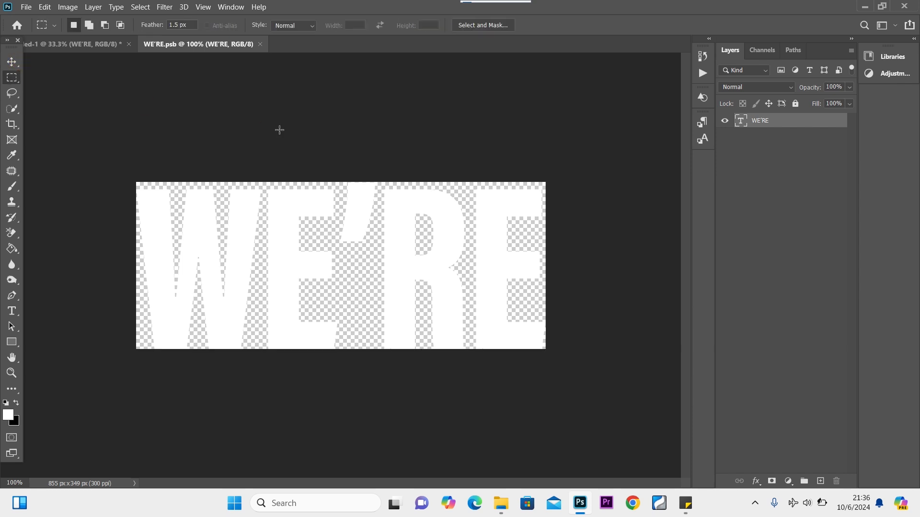
pyautogui.doubleClick(740, 122)
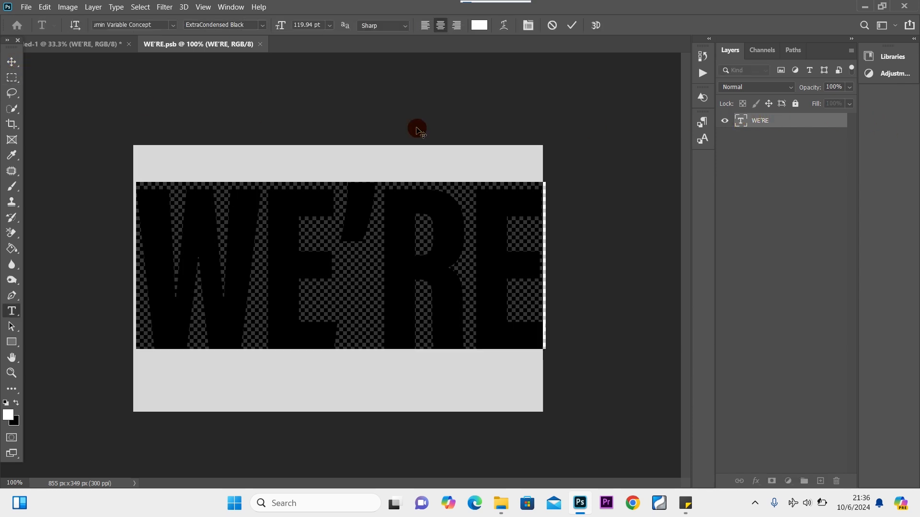
pyautogui.click(262, 25)
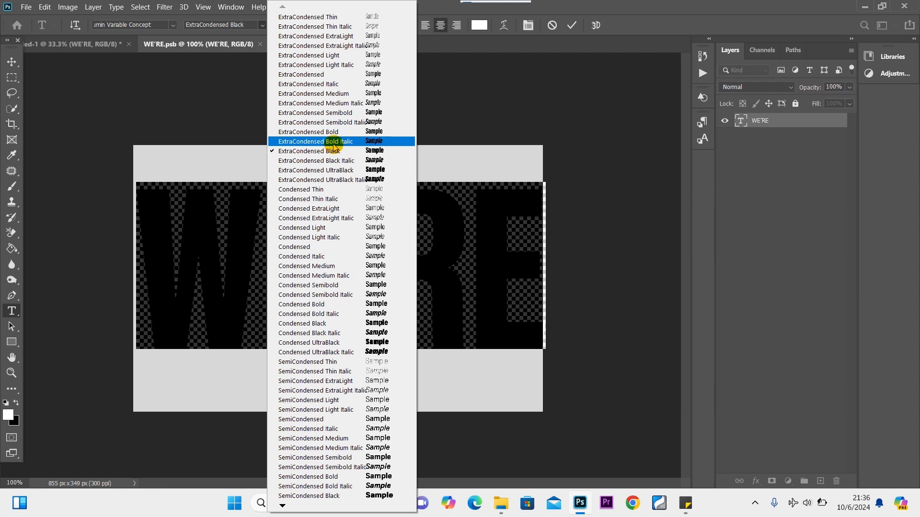
pyautogui.click(335, 133)
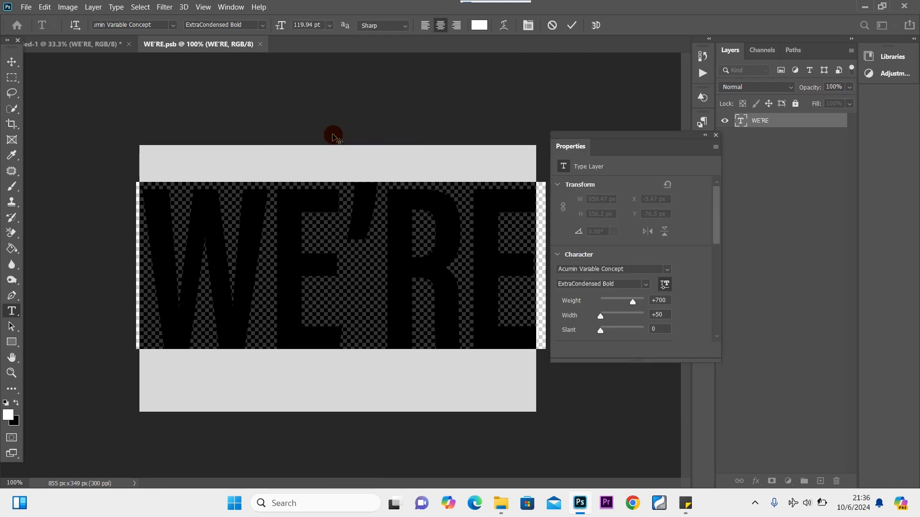
pyautogui.click(715, 138)
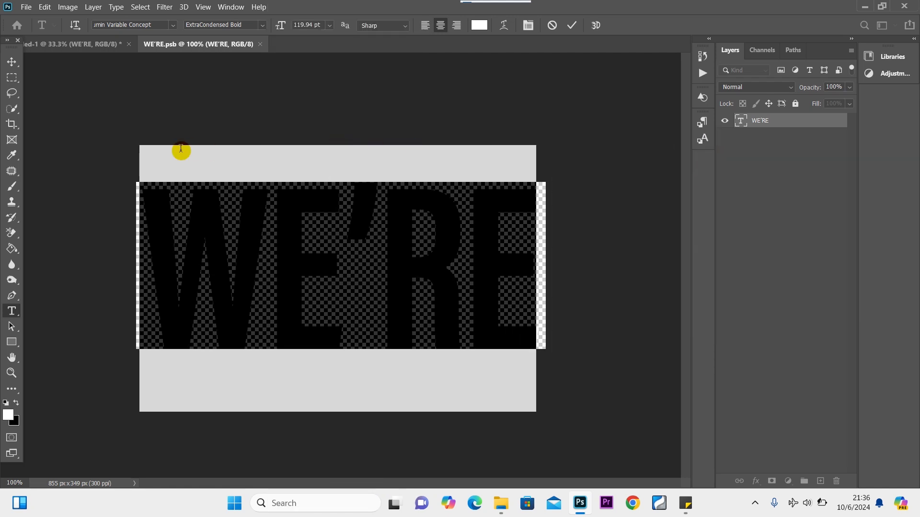
pyautogui.click(12, 61)
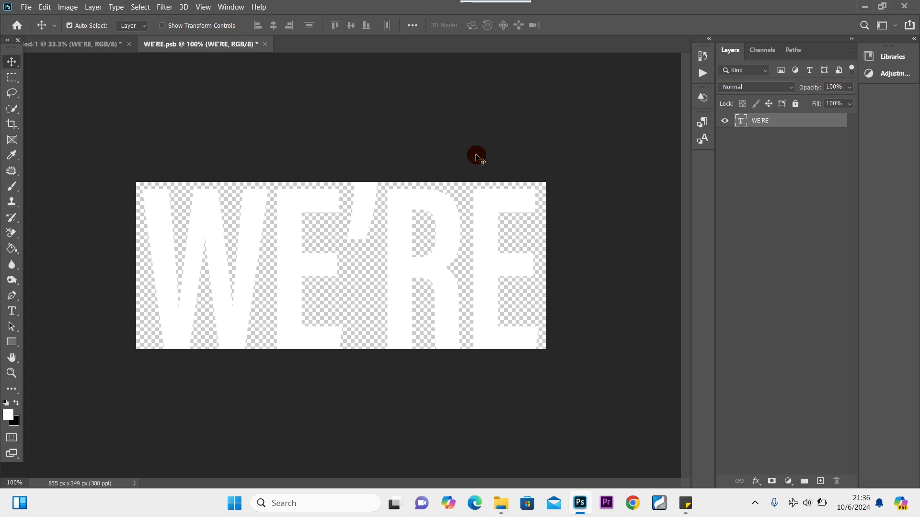
# Save the smart object contents and return to the flyer document.
pyautogui.hotkey('ctrl', 's')
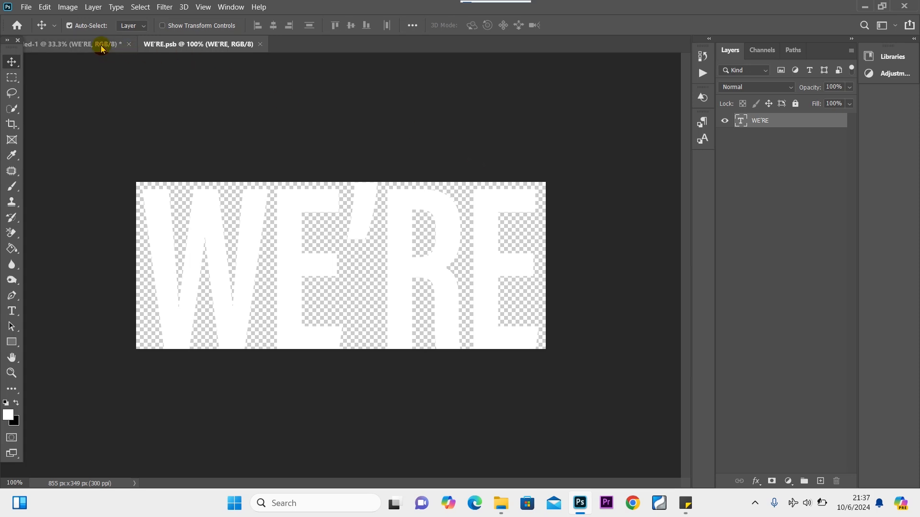
pyautogui.click(100, 44)
pyautogui.moveTo(315, 252); pyautogui.dragTo(326, 243)
# Enlarge WE'RE to 106% and nudge it slightly up.
pyautogui.hotkey('ctrl', 't')
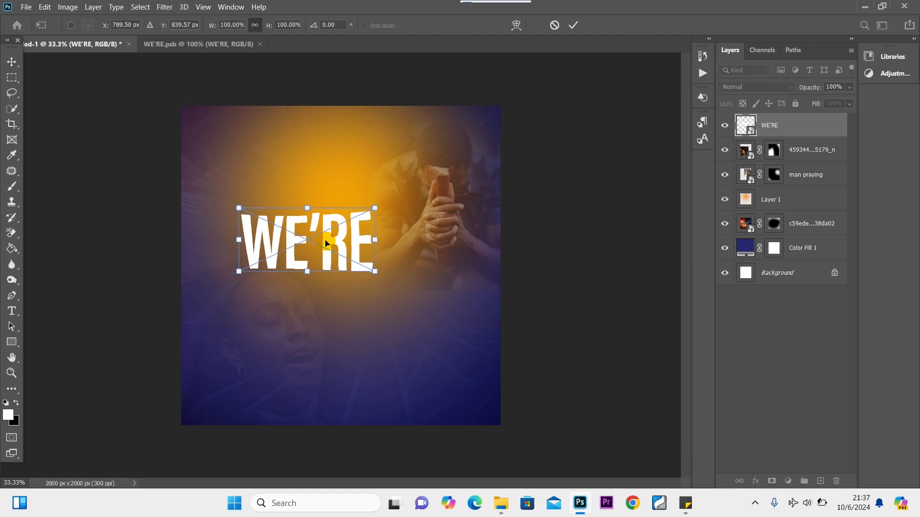
pyautogui.moveTo(378, 211); pyautogui.dragTo(386, 206)
pyautogui.moveTo(367, 243); pyautogui.dragTo(366, 237)
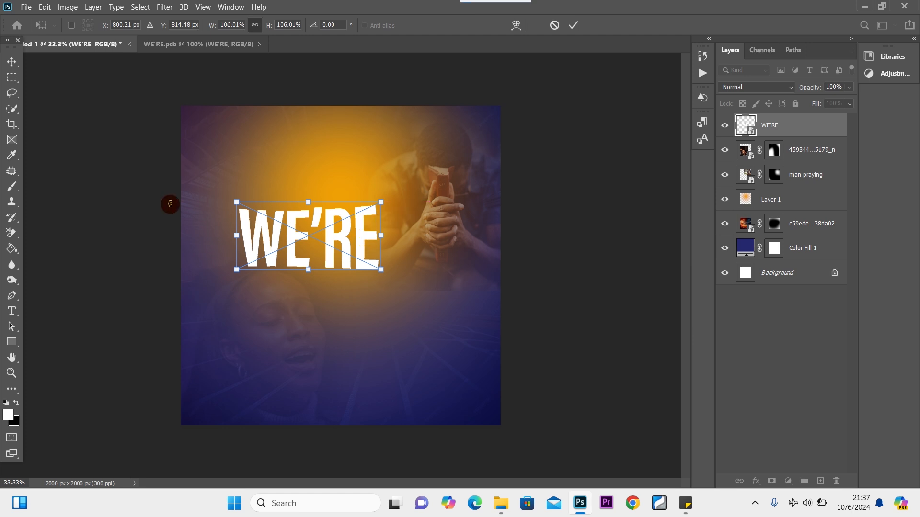
pyautogui.click(12, 62)
pyautogui.click(330, 237)
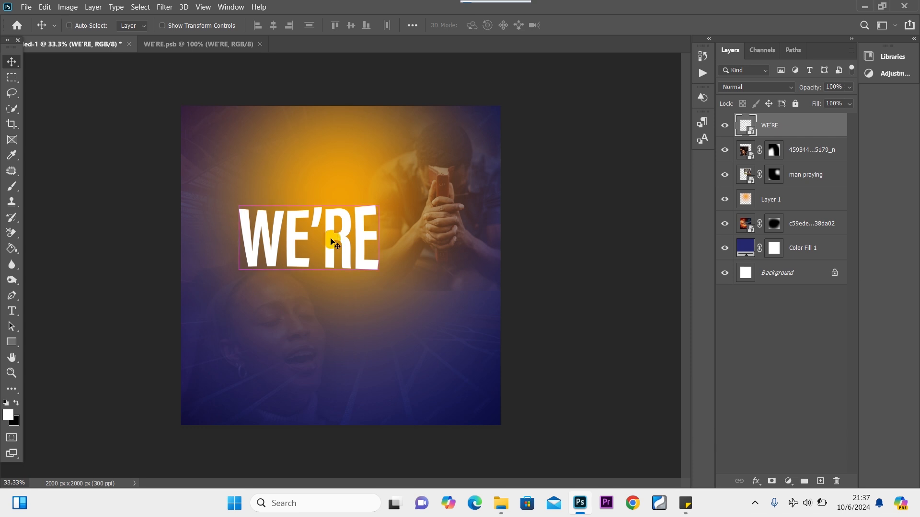
# Duplicate WE'RE, then enlarge the original to 117% and shift it up and left.
pyautogui.hotkey('ctrl', 'j')
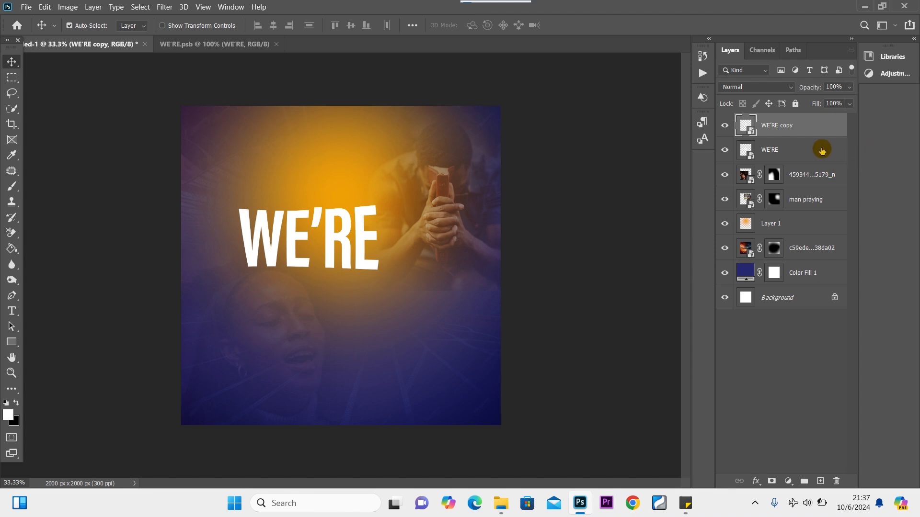
pyautogui.click(795, 152)
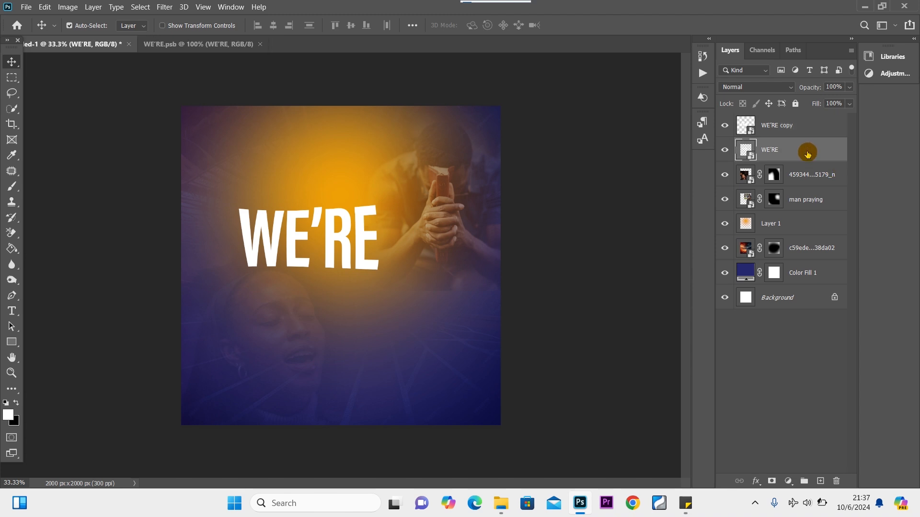
pyautogui.hotkey('ctrl', 't')
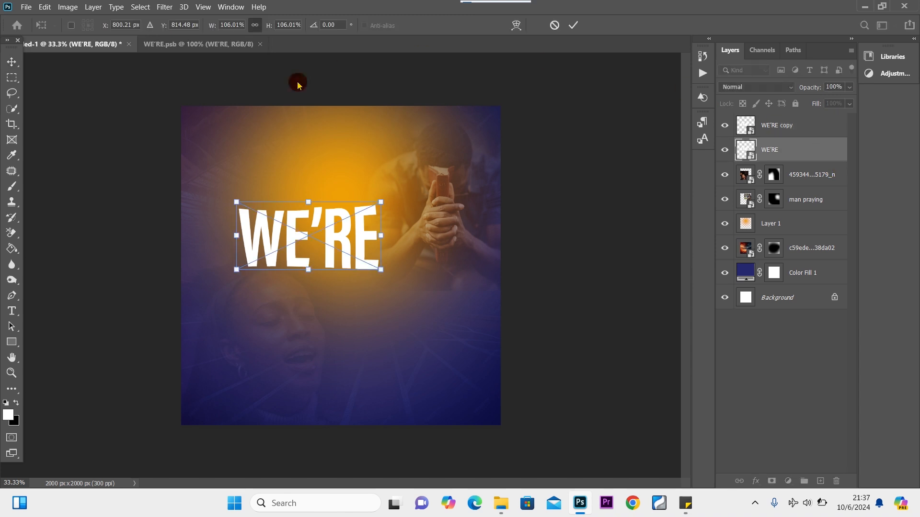
pyautogui.moveTo(238, 200); pyautogui.dragTo(220, 194)
pyautogui.moveTo(322, 211); pyautogui.dragTo(323, 198)
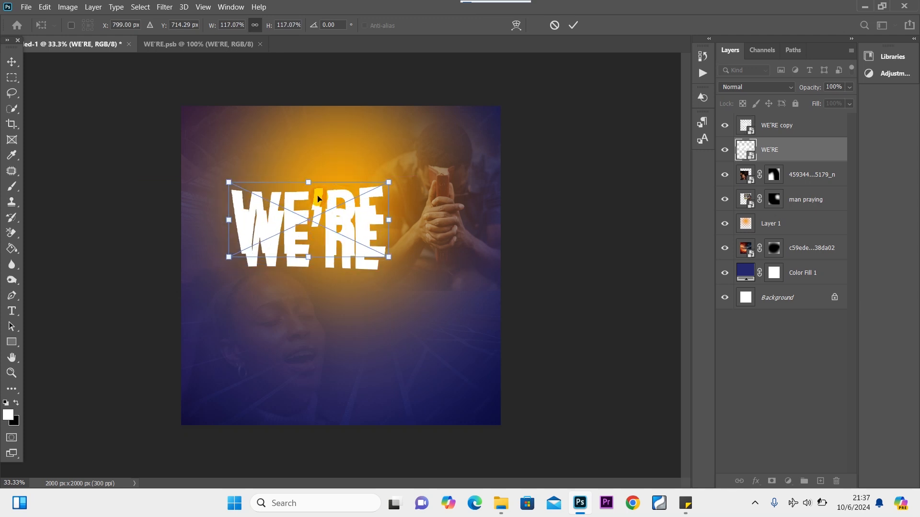
pyautogui.press('Left')
pyautogui.press('Left')
pyautogui.press('Left')
pyautogui.press('Left')
pyautogui.press('Left')
pyautogui.press('Left')
pyautogui.press('Left')
pyautogui.press('Left')
pyautogui.press('Left')
pyautogui.press('Left')
pyautogui.press('Left')
pyautogui.press('Left')
pyautogui.press('Left')
pyautogui.press('Left')
pyautogui.press('Left')
pyautogui.press('Left')
pyautogui.press('Left')
pyautogui.press('Left')
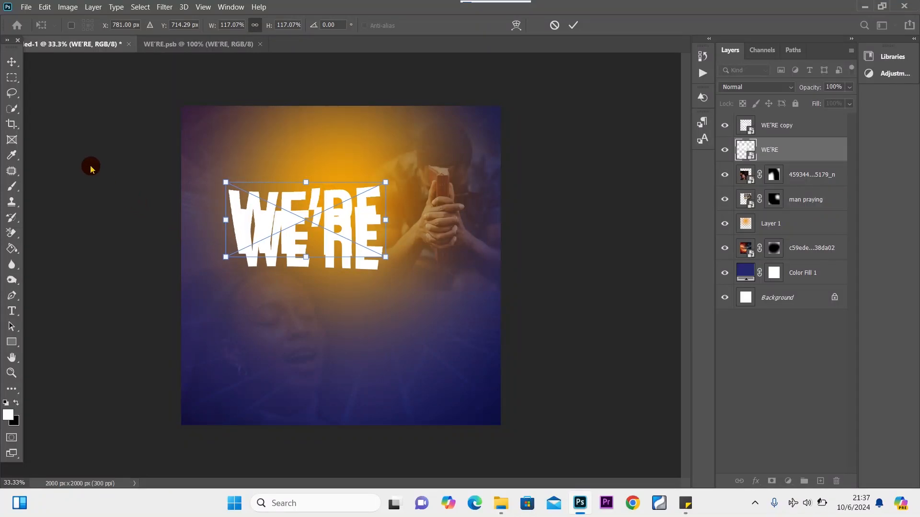
pyautogui.click(18, 62)
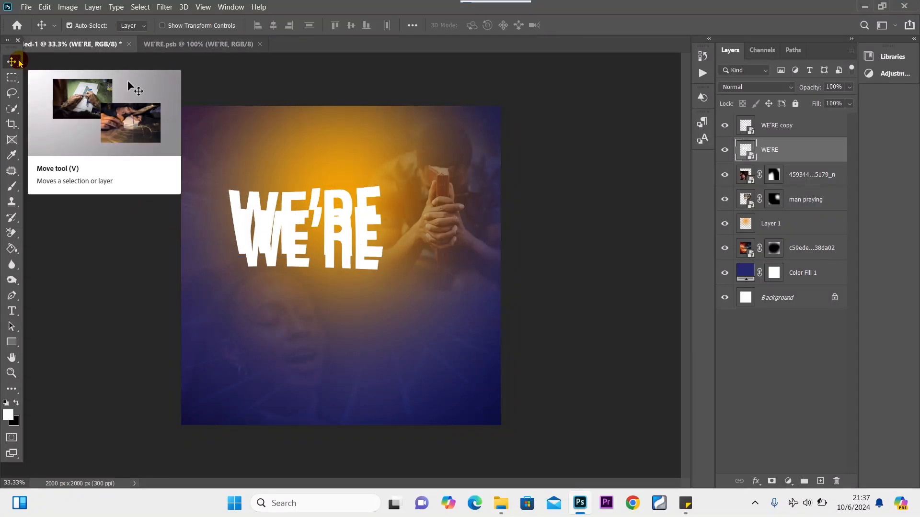
# Duplicate WE'RE copy, nudge it upward and enlarge it toward the top-left.
pyautogui.click(813, 126)
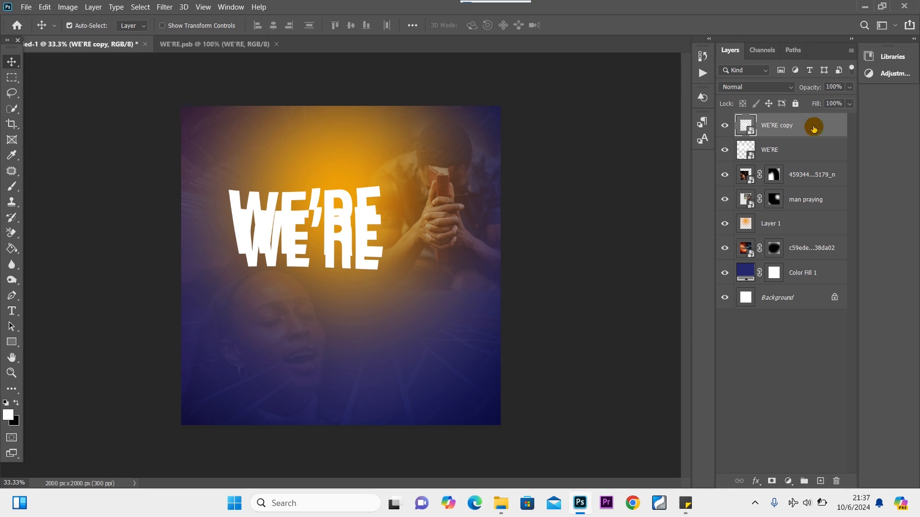
pyautogui.hotkey('ctrl', 'j')
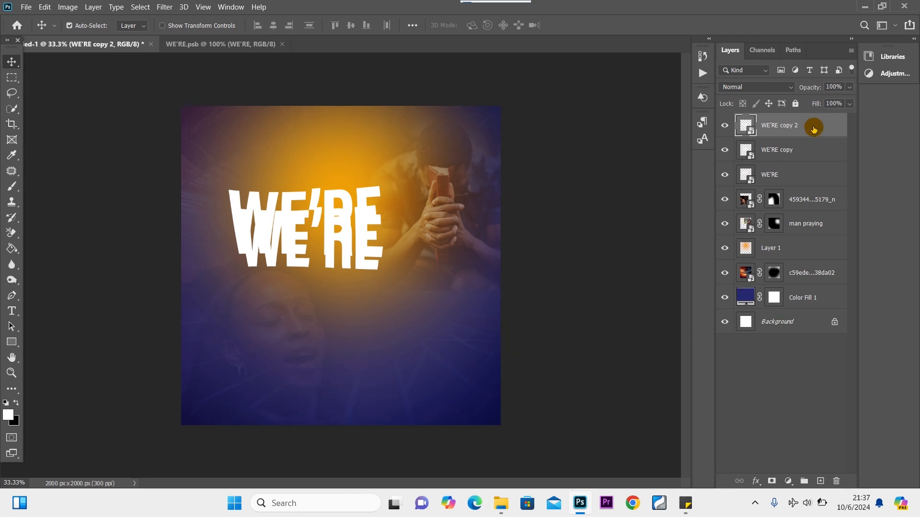
pyautogui.click(816, 153)
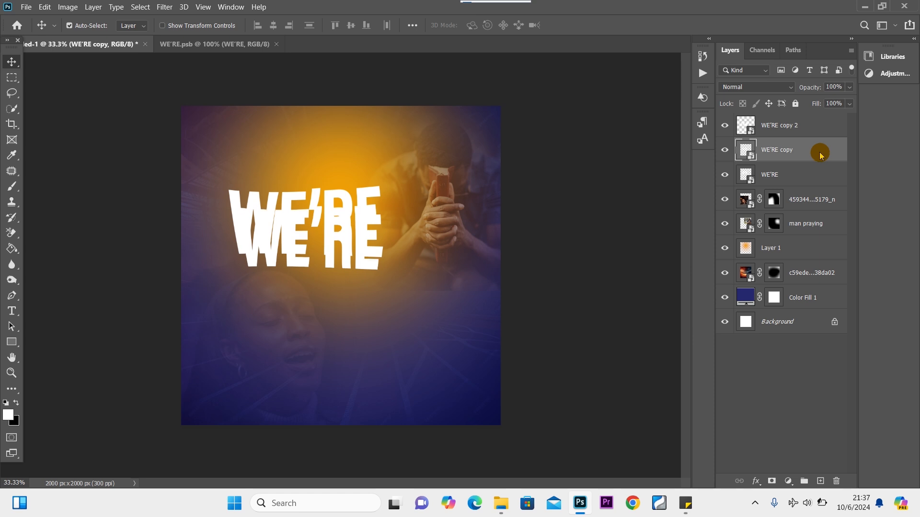
pyautogui.hotkey('shift', 'Up')
pyautogui.hotkey('shift', 'Up')
pyautogui.hotkey('shift', 'Up')
pyautogui.hotkey('shift', 'Up')
pyautogui.hotkey('shift', 'Up')
pyautogui.hotkey('shift', 'Up')
pyautogui.hotkey('shift', 'Up')
pyautogui.hotkey('shift', 'Up')
pyautogui.hotkey('shift', 'Up')
pyautogui.hotkey('shift', 'Up')
pyautogui.hotkey('shift', 'Up')
pyautogui.hotkey('shift', 'Up')
pyautogui.hotkey('shift', 'Up')
pyautogui.hotkey('shift', 'Up')
pyautogui.hotkey('shift', 'Up')
pyautogui.hotkey('shift', 'Up')
pyautogui.hotkey('shift', 'Up')
pyautogui.hotkey('shift', 'Up')
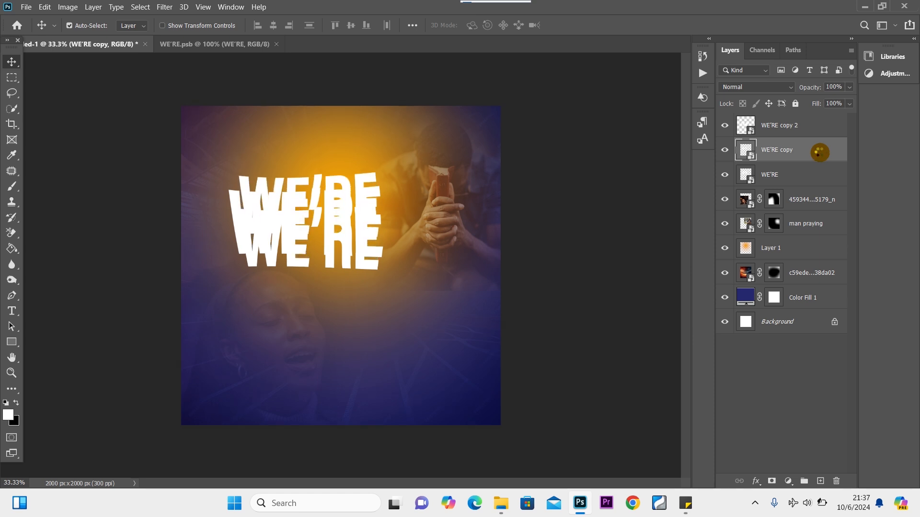
pyautogui.hotkey('shift', 'Up')
pyautogui.hotkey('shift', 'Up')
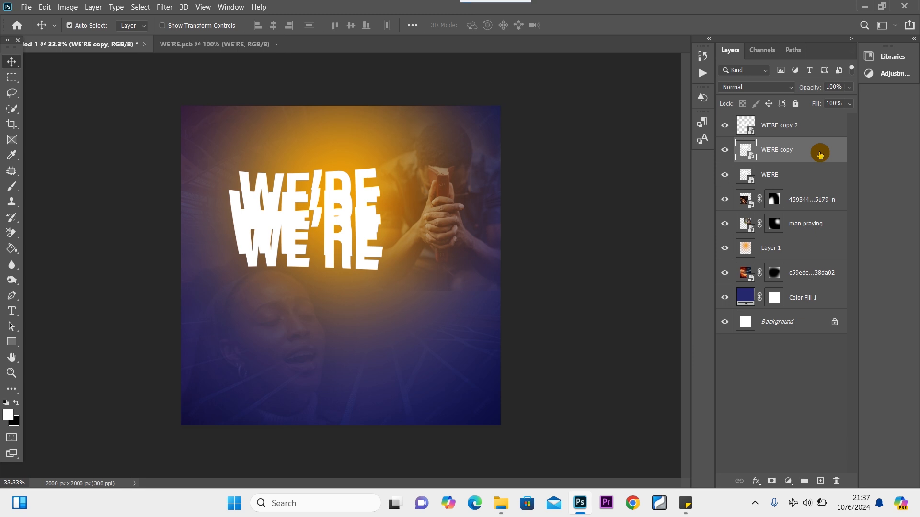
pyautogui.hotkey('ctrl', 't')
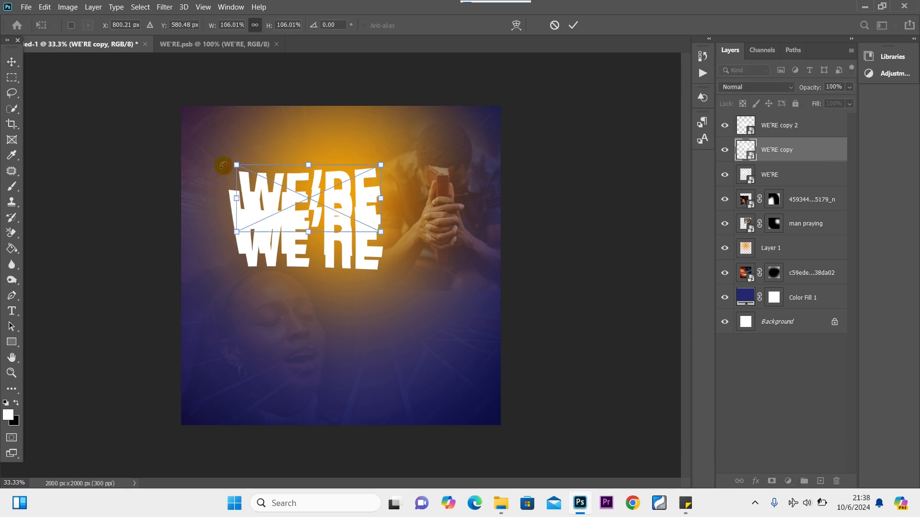
pyautogui.moveTo(237, 167); pyautogui.dragTo(217, 165)
pyautogui.click(12, 62)
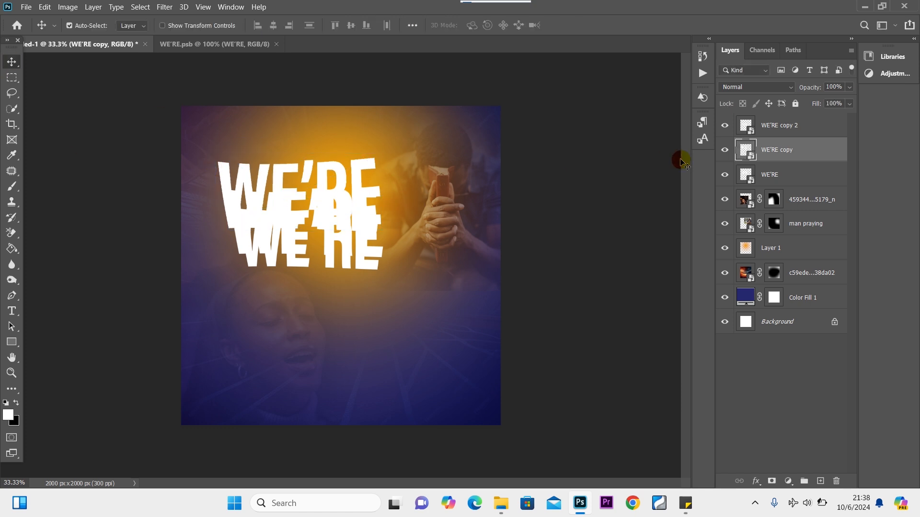
# Make WE'RE copy 3, move it up-left and enlarge it to about 140%.
pyautogui.click(810, 127)
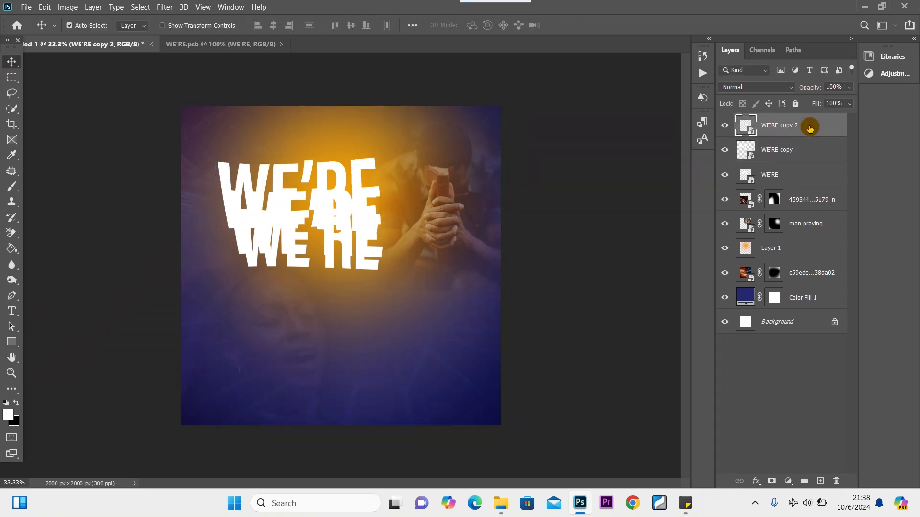
pyautogui.hotkey('ctrl', 'j')
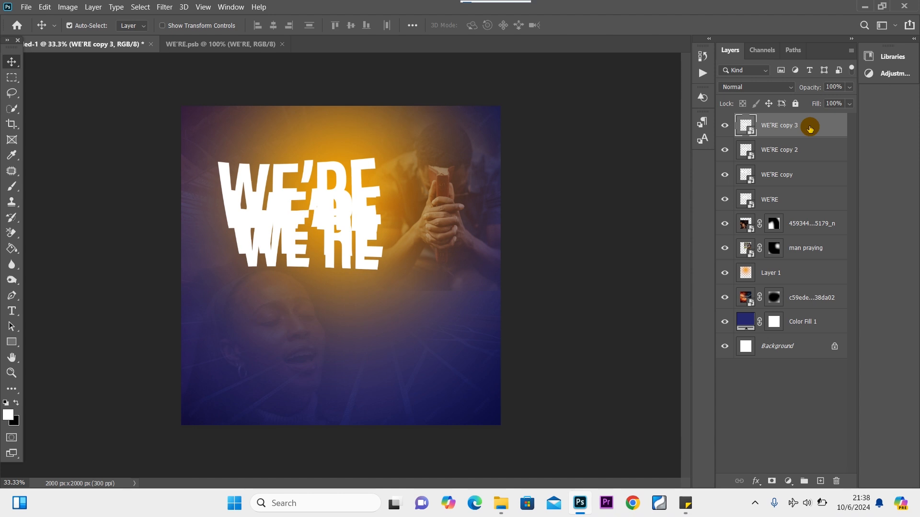
pyautogui.hotkey('ctrl', 't')
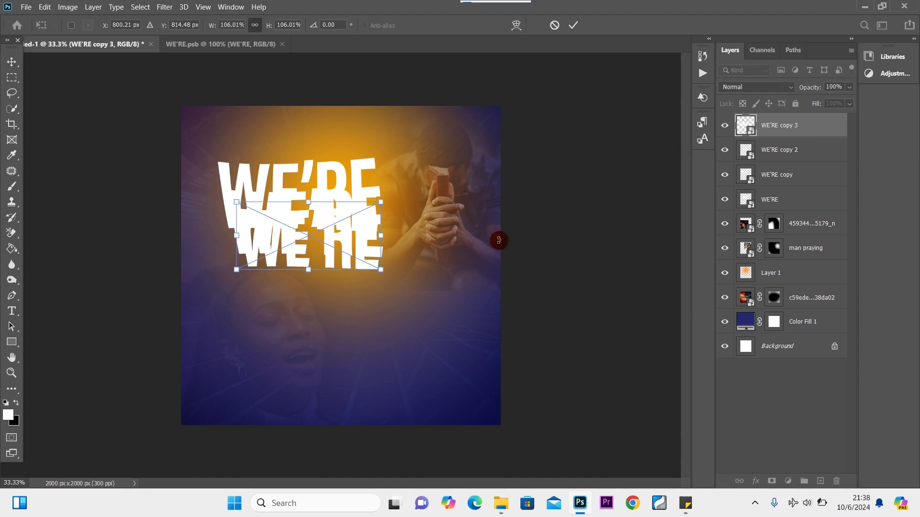
pyautogui.moveTo(322, 251); pyautogui.dragTo(306, 189)
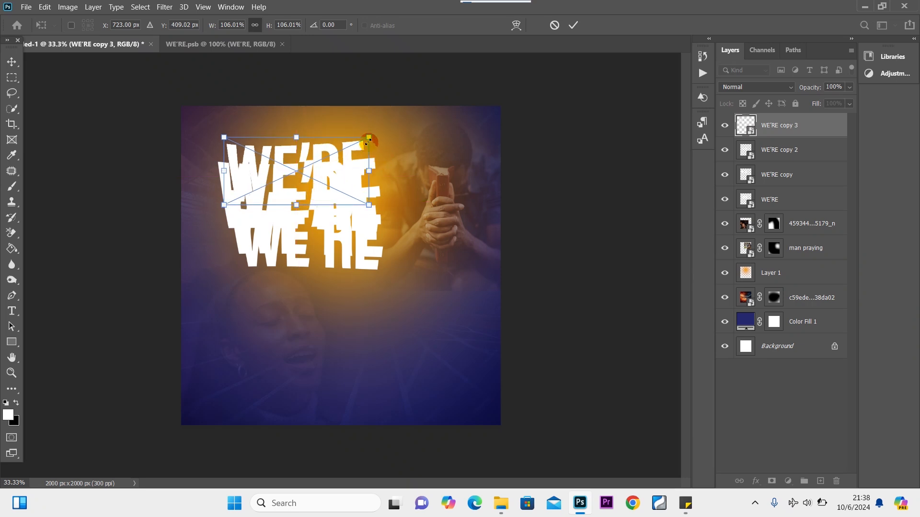
pyautogui.moveTo(368, 142); pyautogui.dragTo(390, 122)
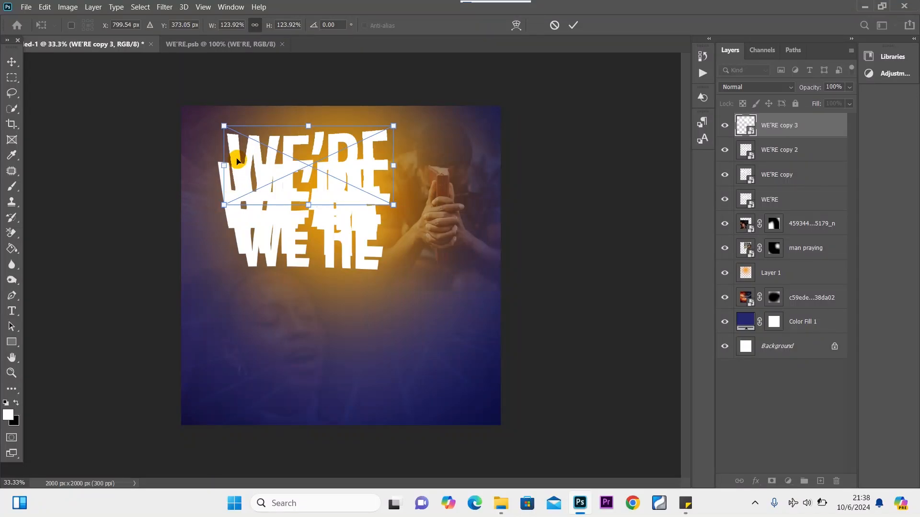
pyautogui.moveTo(224, 126); pyautogui.dragTo(203, 124)
pyautogui.moveTo(293, 151); pyautogui.dragTo(328, 144)
pyautogui.click(11, 61)
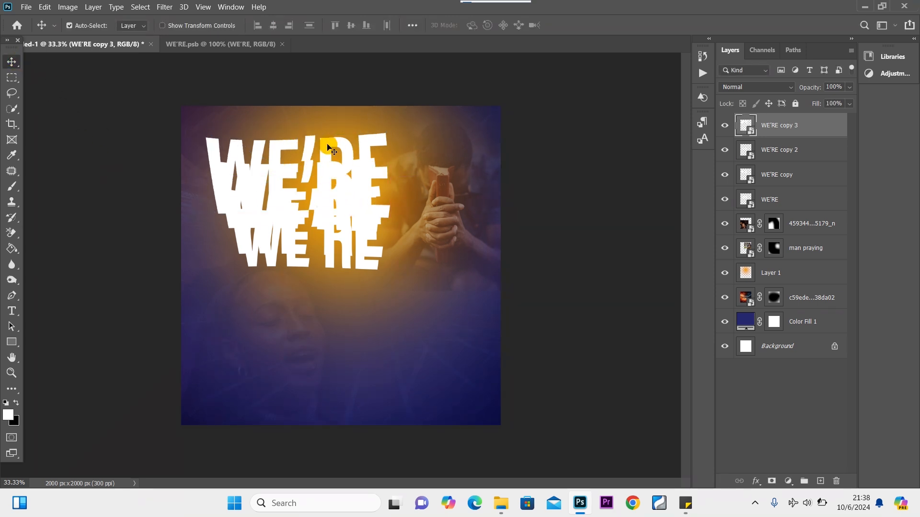
# Compare the WE'RE copies by toggling visibility and move WE'RE copy 2 above WE'RE copy 3.
pyautogui.click(724, 126)
pyautogui.click(725, 153)
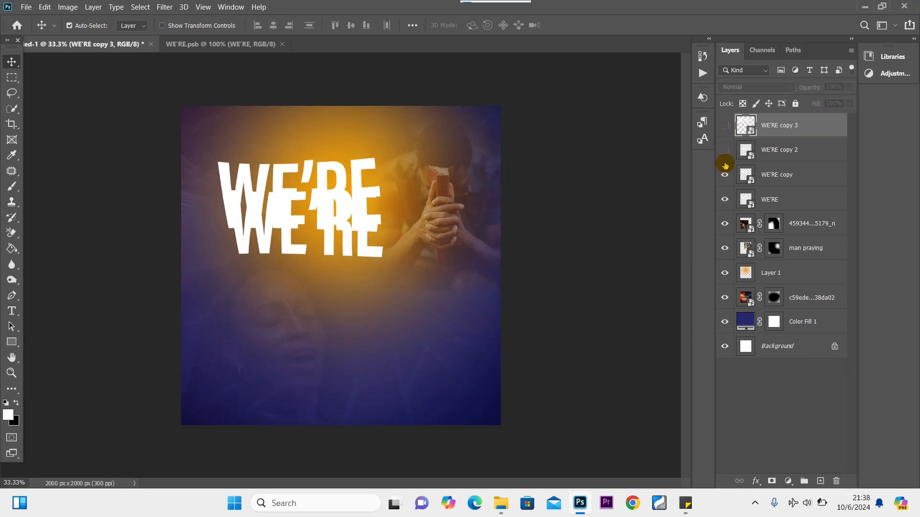
pyautogui.click(724, 177)
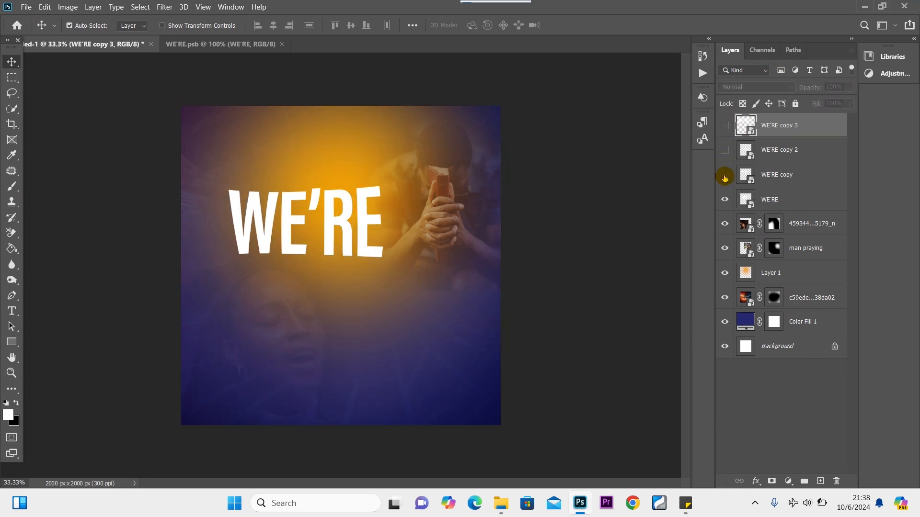
pyautogui.click(724, 178)
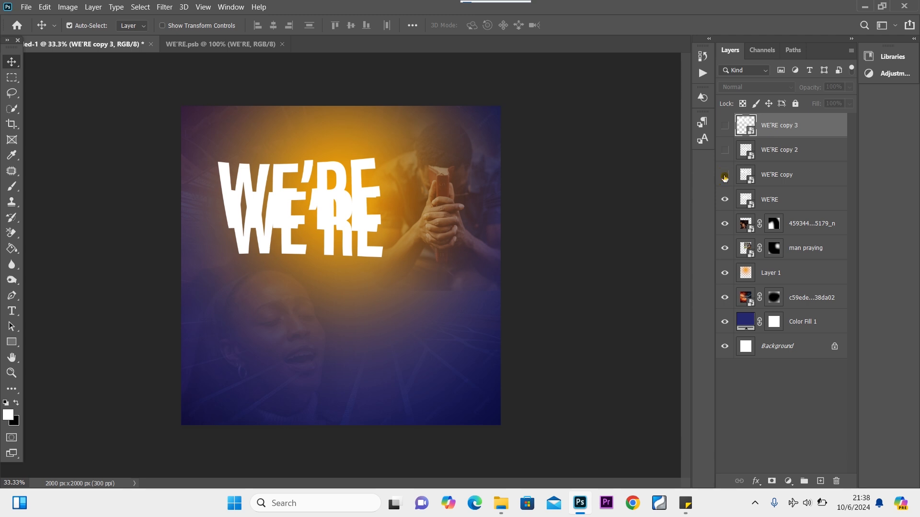
pyautogui.click(725, 177)
pyautogui.click(724, 177)
pyautogui.moveTo(809, 150); pyautogui.dragTo(800, 120)
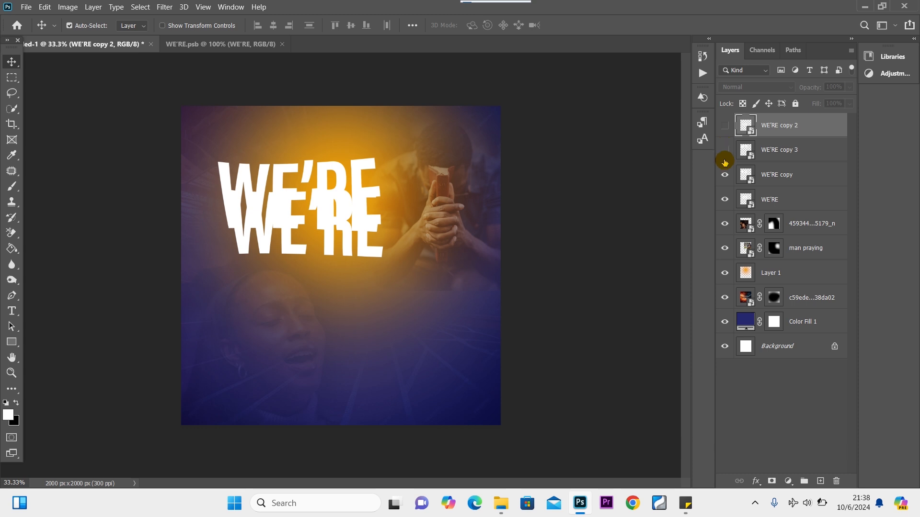
# Check each WE'RE layer individually, then move the original WE'RE above WE'RE copy 3.
pyautogui.click(724, 174)
pyautogui.click(724, 199)
pyautogui.click(724, 125)
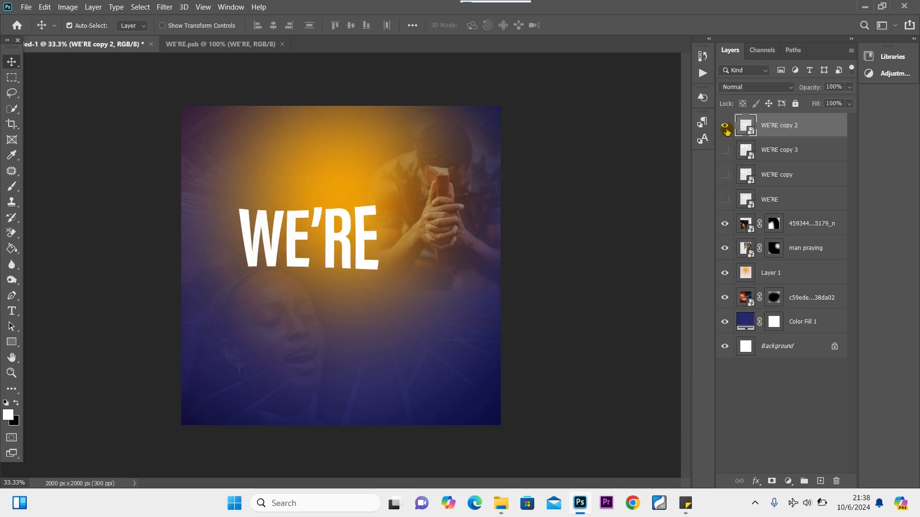
pyautogui.click(725, 149)
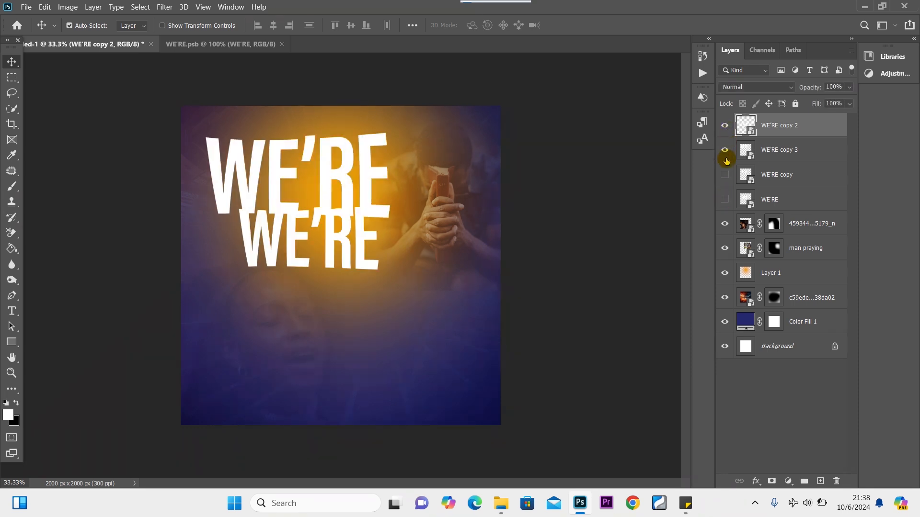
pyautogui.click(726, 174)
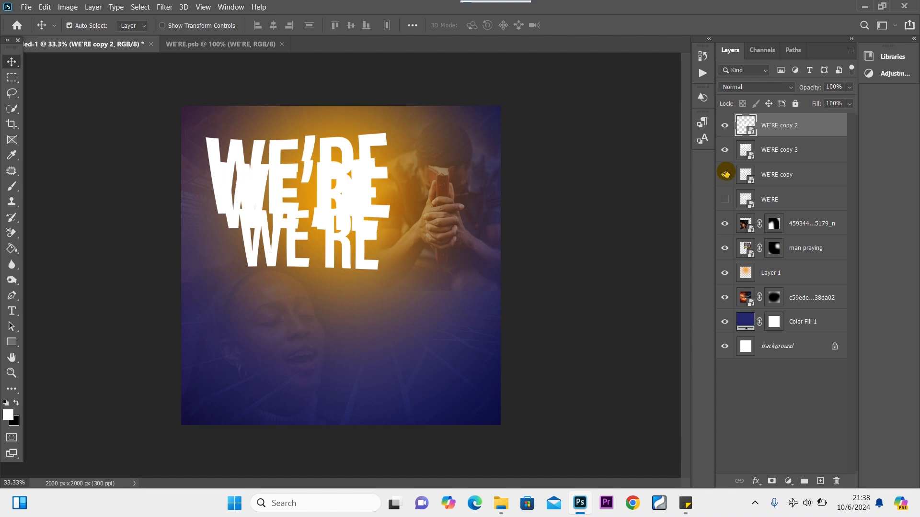
pyautogui.click(724, 200)
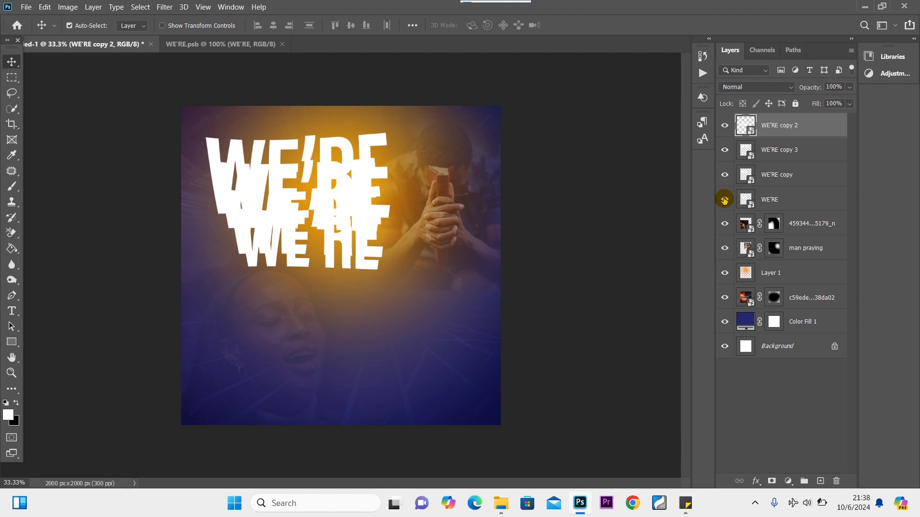
pyautogui.moveTo(789, 200); pyautogui.dragTo(790, 140)
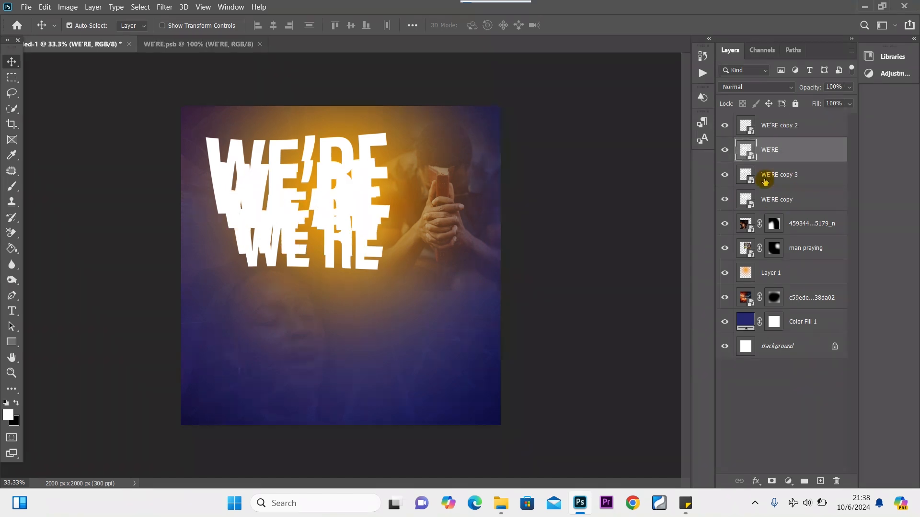
# Compare the stacked layers again and move WE'RE copy above WE'RE copy 3.
pyautogui.click(724, 126)
pyautogui.click(724, 126)
pyautogui.click(725, 150)
pyautogui.click(725, 151)
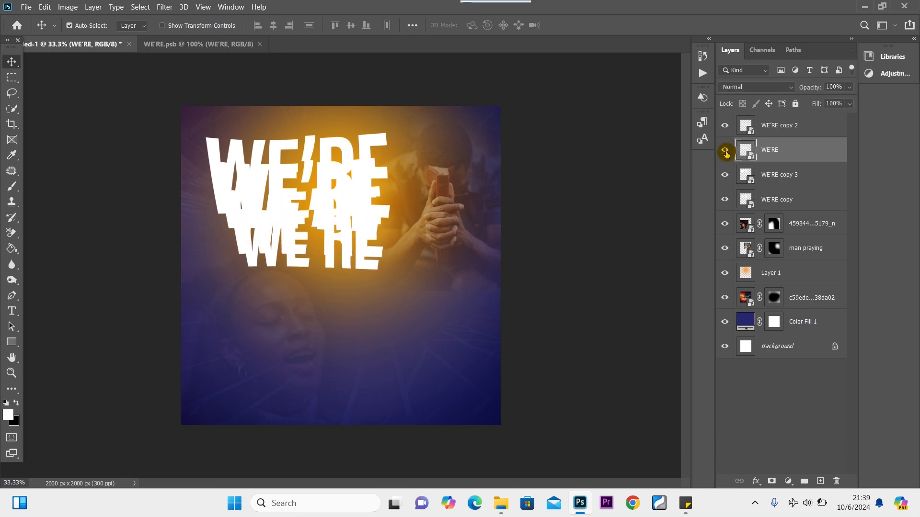
pyautogui.click(725, 151)
pyautogui.click(725, 151)
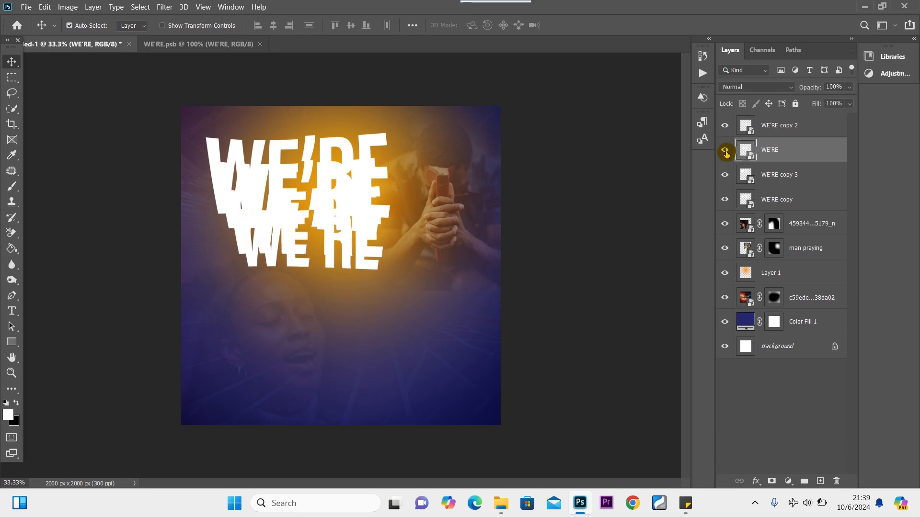
pyautogui.click(725, 176)
pyautogui.click(725, 175)
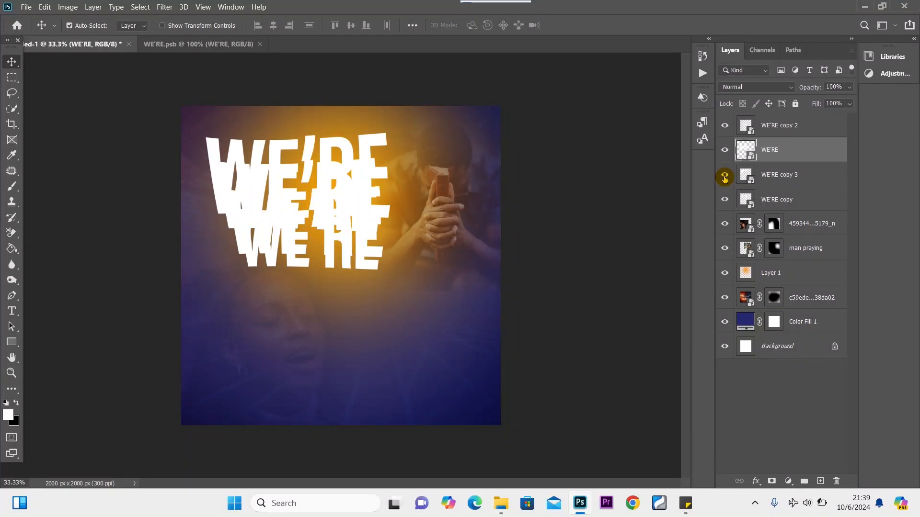
pyautogui.click(725, 200)
pyautogui.click(725, 200)
pyautogui.click(800, 209)
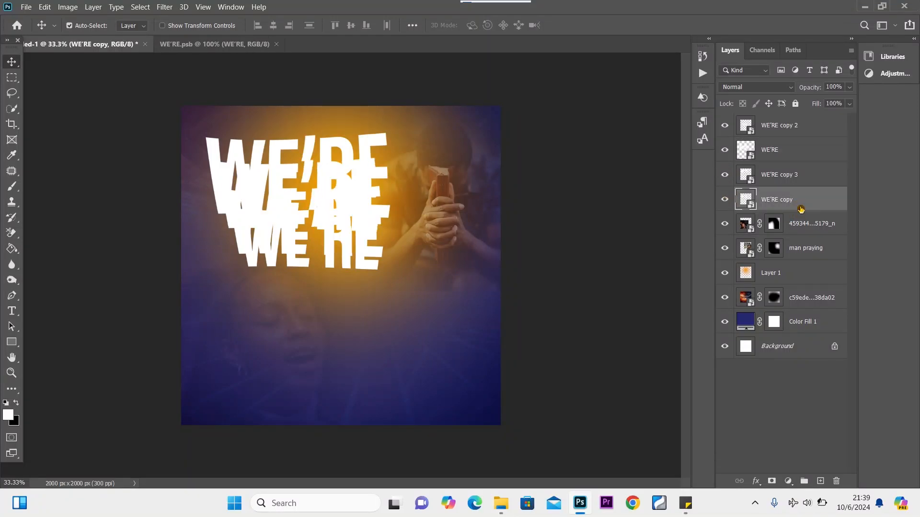
pyautogui.moveTo(800, 209); pyautogui.dragTo(802, 173)
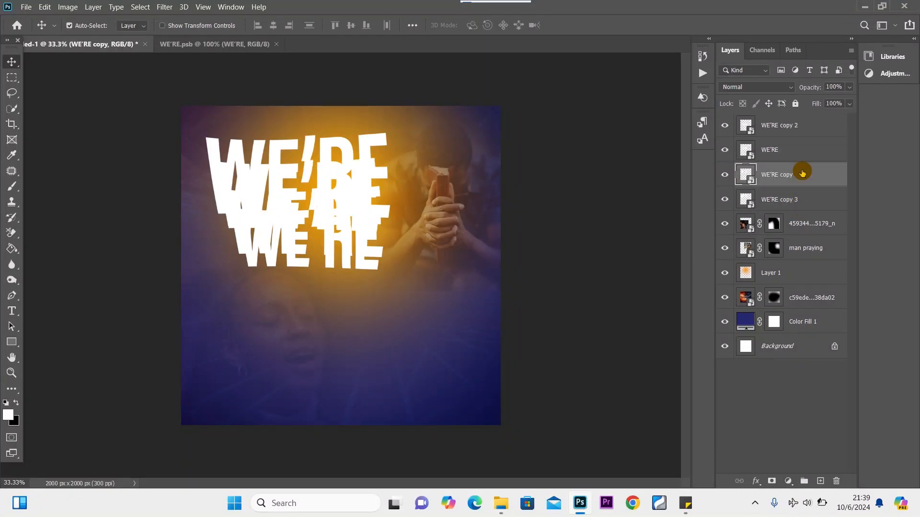
# Hide WE'RE copy and WE'RE copy 3, leaving the WE'RE layer visible and selected.
pyautogui.click(725, 150)
pyautogui.click(725, 175)
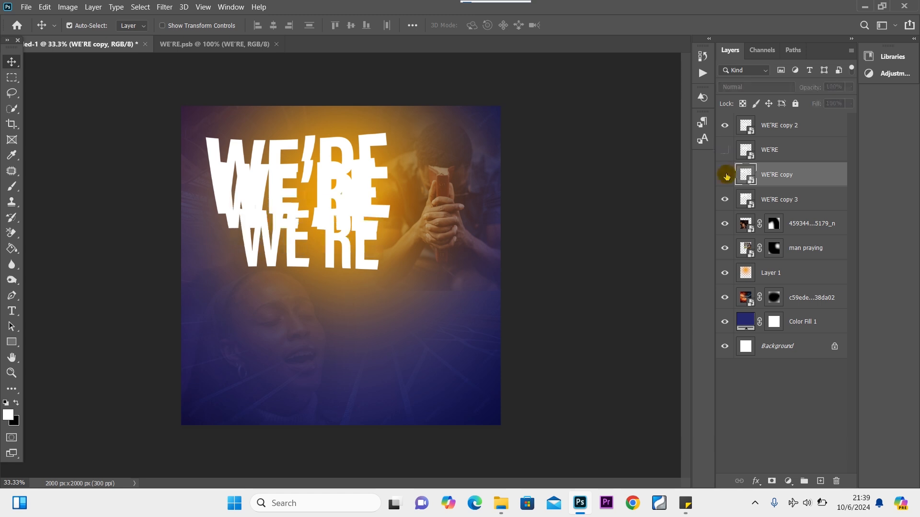
pyautogui.click(725, 201)
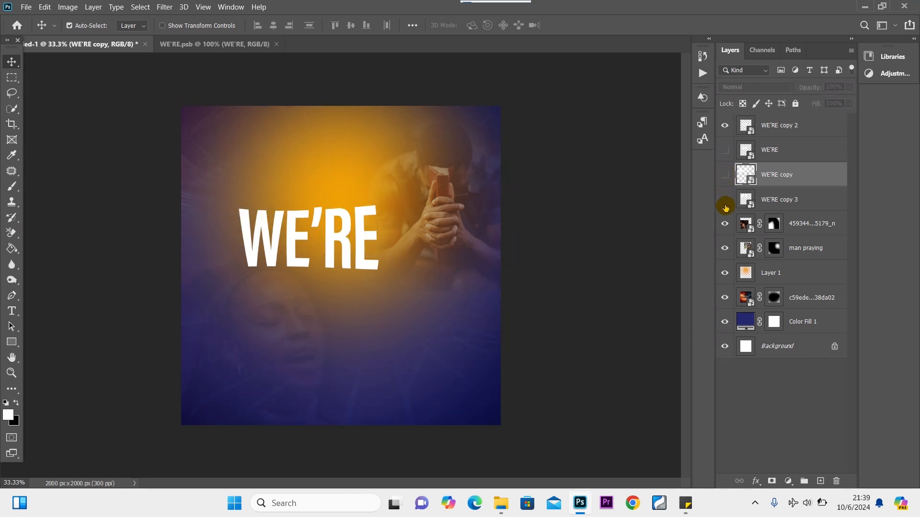
pyautogui.click(725, 150)
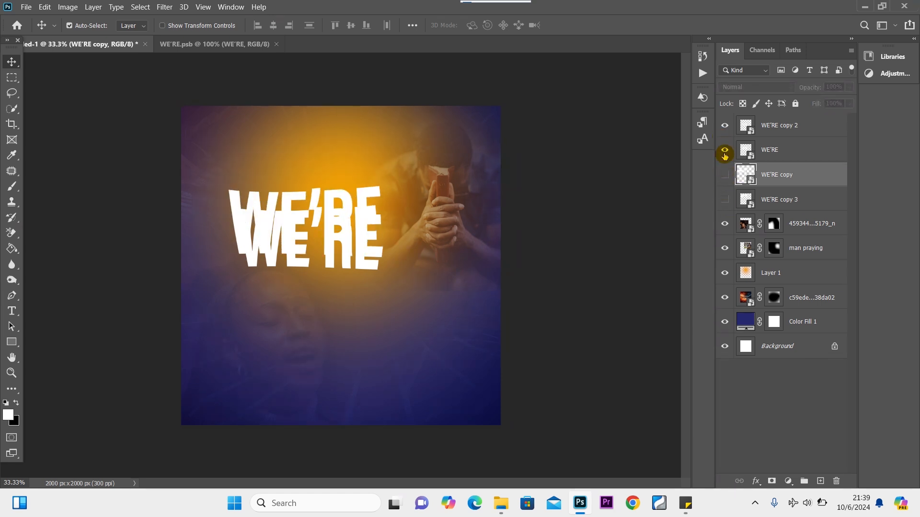
pyautogui.click(792, 150)
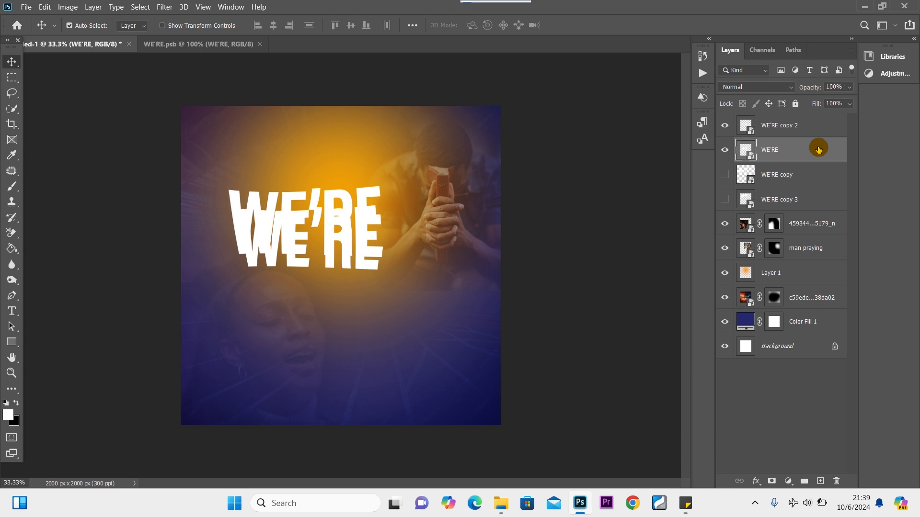
# Add a layer mask to WE'RE and paint out its lower part with a soft black brush.
pyautogui.click(771, 481)
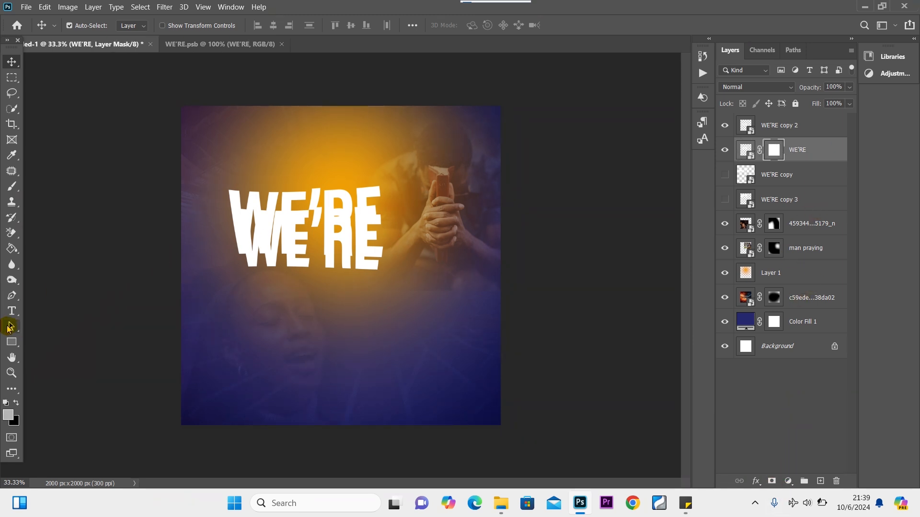
pyautogui.click(16, 405)
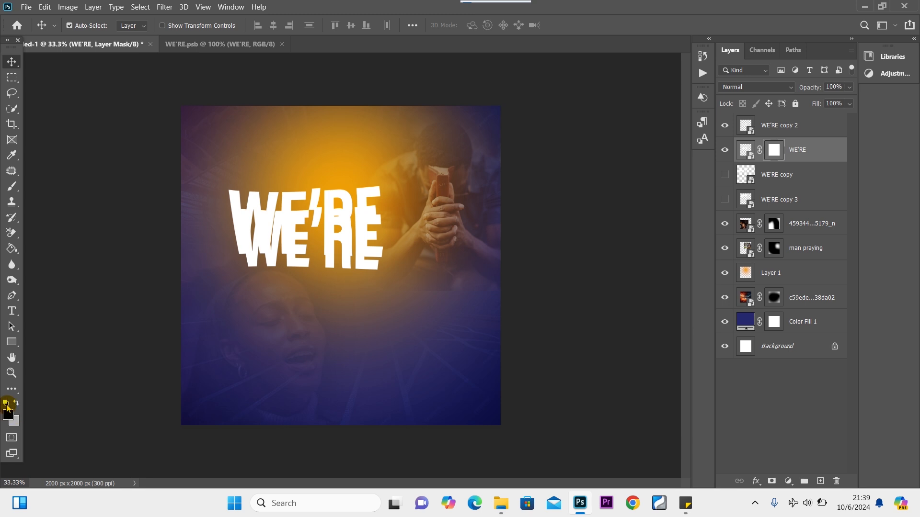
pyautogui.click(11, 186)
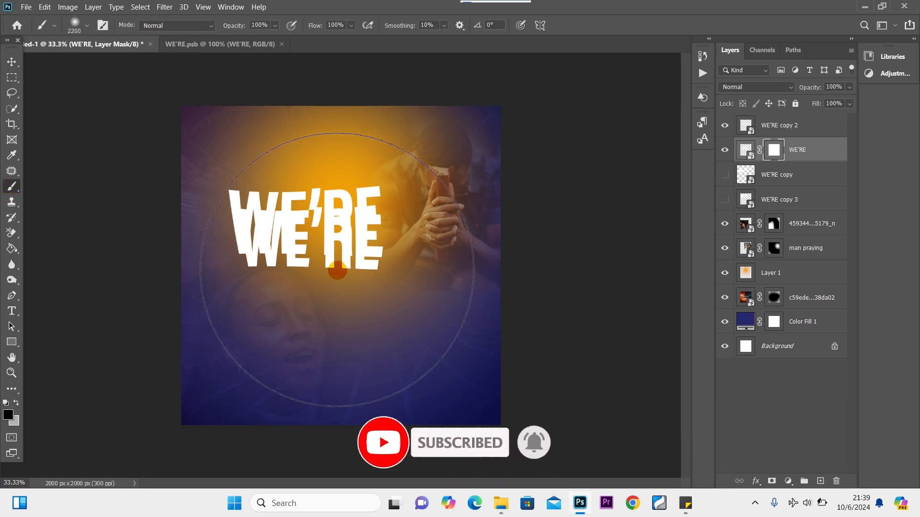
pyautogui.press('[')
pyautogui.press('[')
pyautogui.press('[')
pyautogui.press('[')
pyautogui.press('[')
pyautogui.press('[')
pyautogui.press('[')
pyautogui.press('[')
pyautogui.press('[')
pyautogui.press('[')
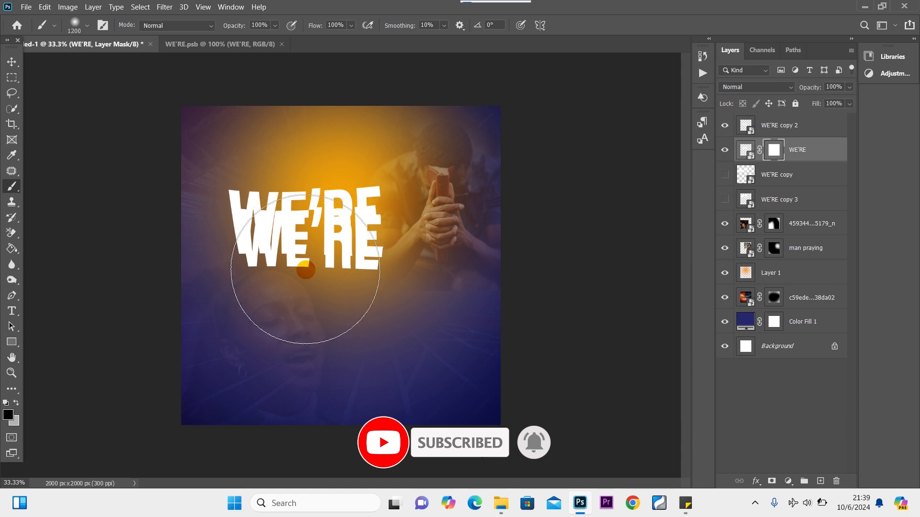
pyautogui.rightClick(306, 270)
pyautogui.click(82, 269)
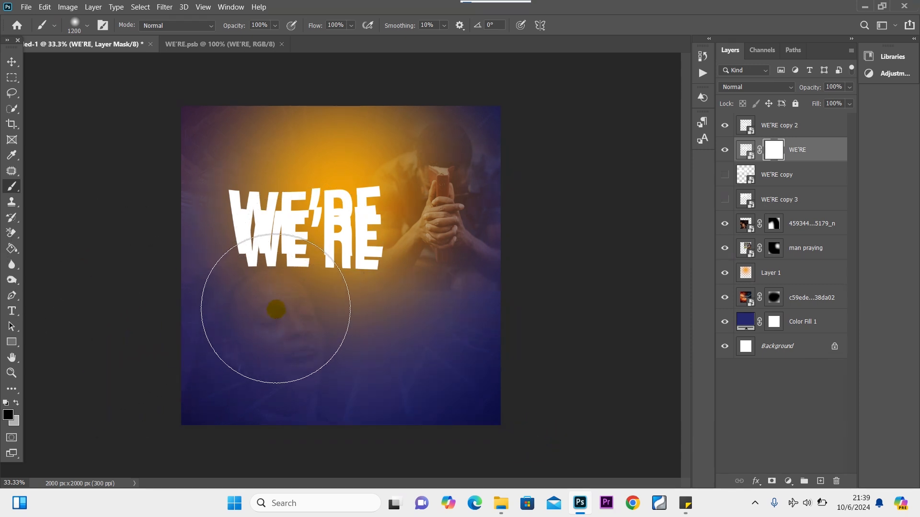
pyautogui.moveTo(276, 309)
pyautogui.mouseDown()
pyautogui.moveTo(263, 322)
pyautogui.moveTo(228, 306)
pyautogui.moveTo(233, 297)
pyautogui.moveTo(218, 298)
pyautogui.moveTo(383, 318)
pyautogui.mouseUp()
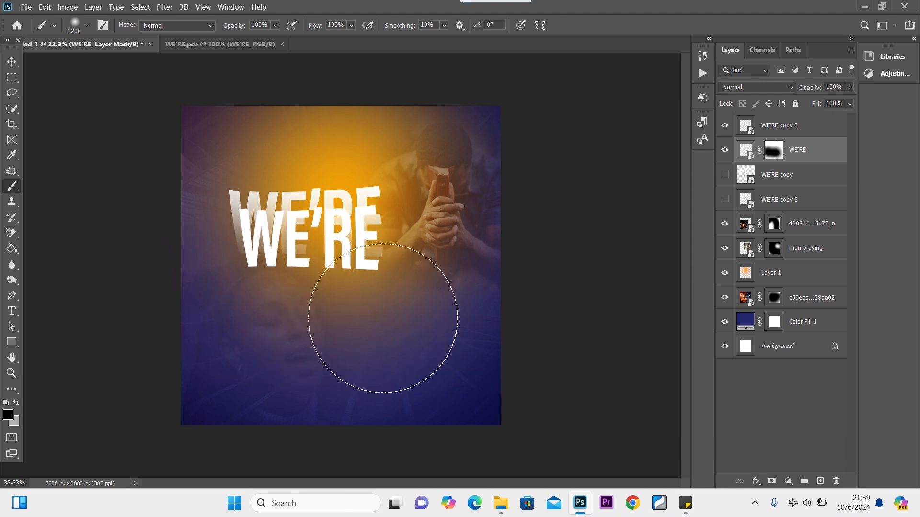
# Shrink the brush to 300 px and lower the WE'RE layer opacity to 71%.
pyautogui.press('[')
pyautogui.press('[')
pyautogui.press('[')
pyautogui.press('[')
pyautogui.press('[')
pyautogui.press('[')
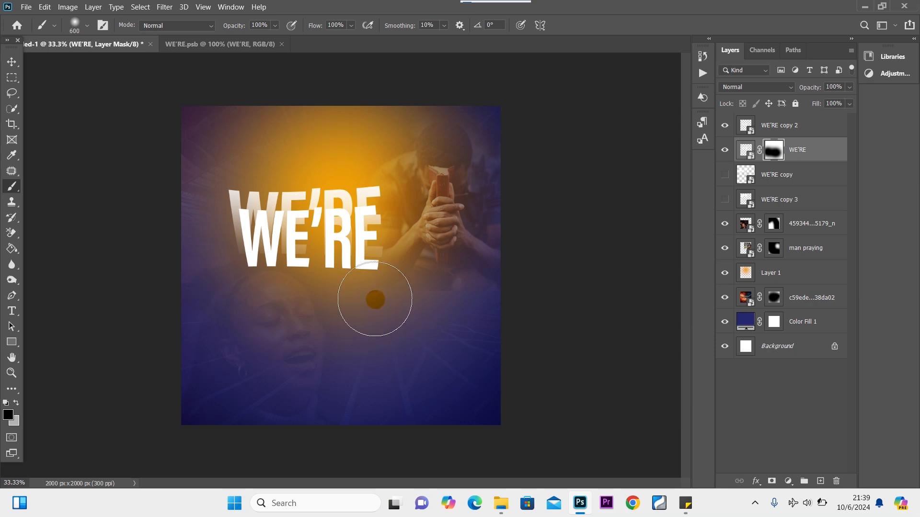
pyautogui.press('[')
pyautogui.press('[')
pyautogui.press('[')
pyautogui.press('[')
pyautogui.press('[')
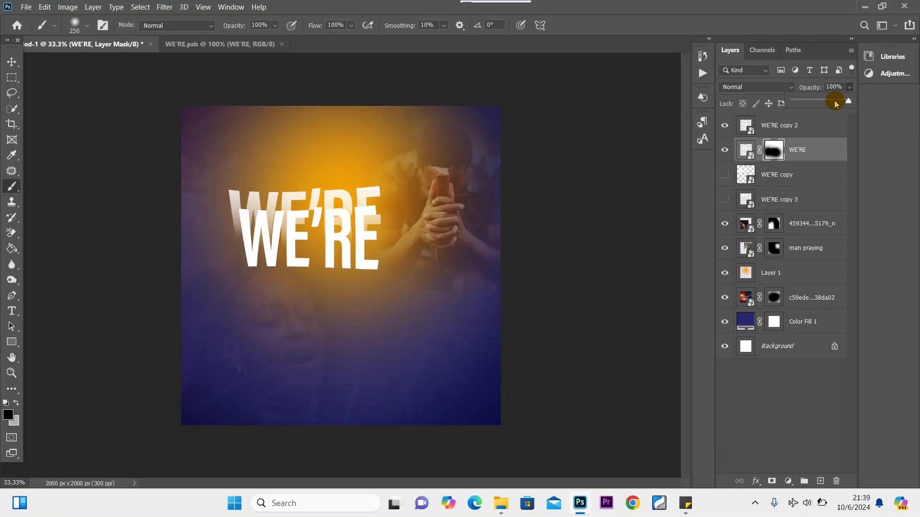
pyautogui.moveTo(833, 103); pyautogui.dragTo(832, 103)
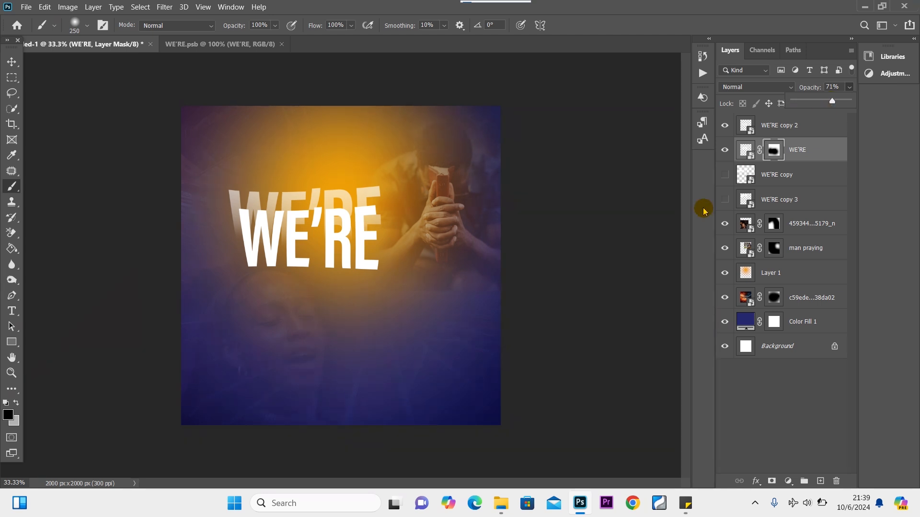
pyautogui.click(376, 244)
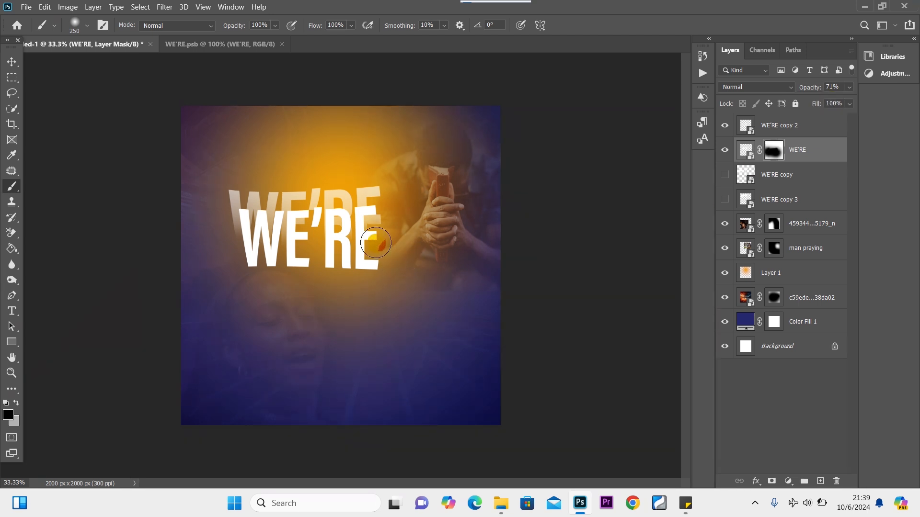
# Undo the stray stroke and reveal the woman's face below WE'RE with a 600 px brush.
pyautogui.press(']')
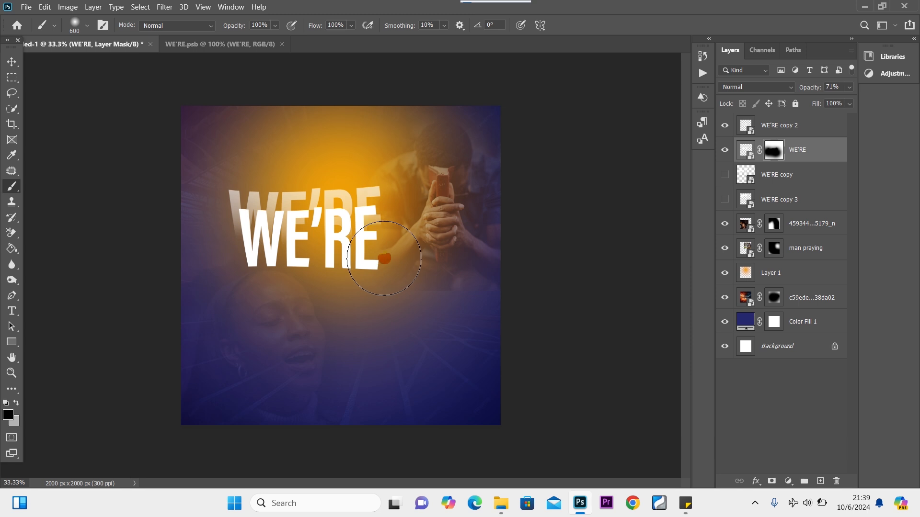
pyautogui.hotkey('ctrl', 'z')
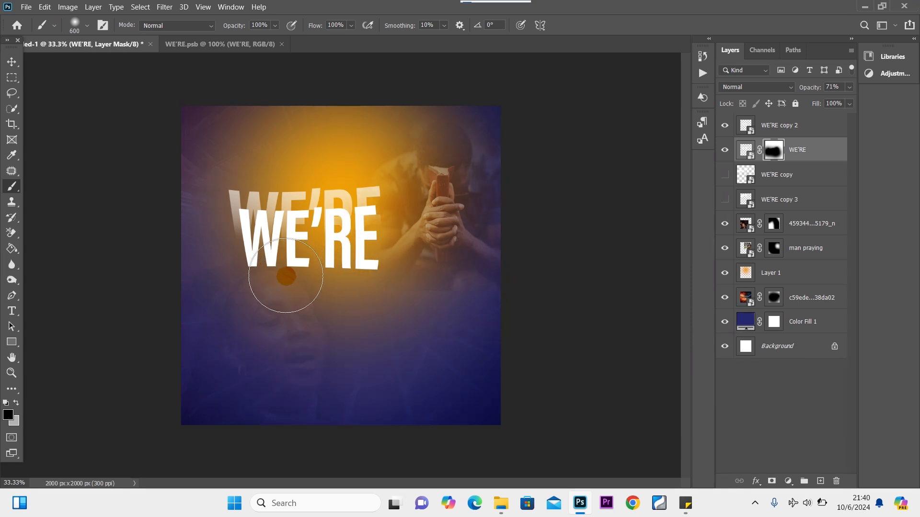
pyautogui.click(257, 269)
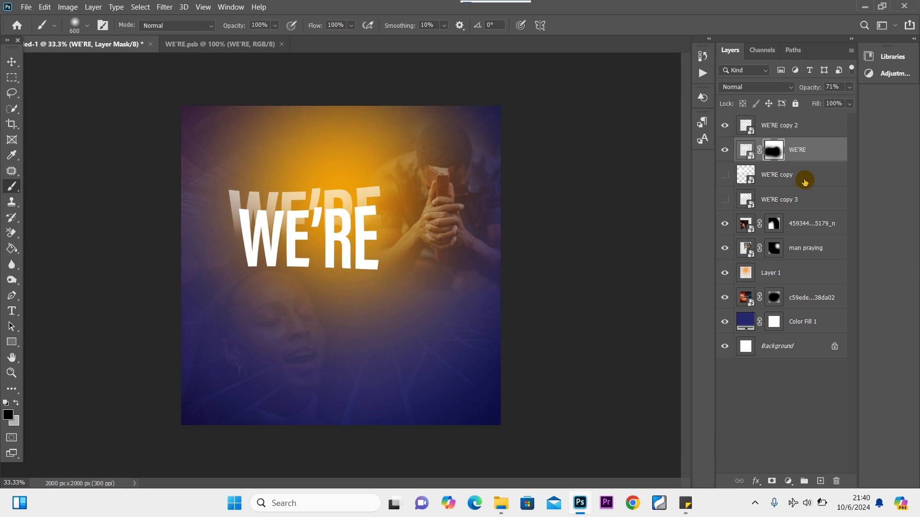
# Show and select WE'RE copy, add a layer mask, and set its opacity to 51%.
pyautogui.click(724, 176)
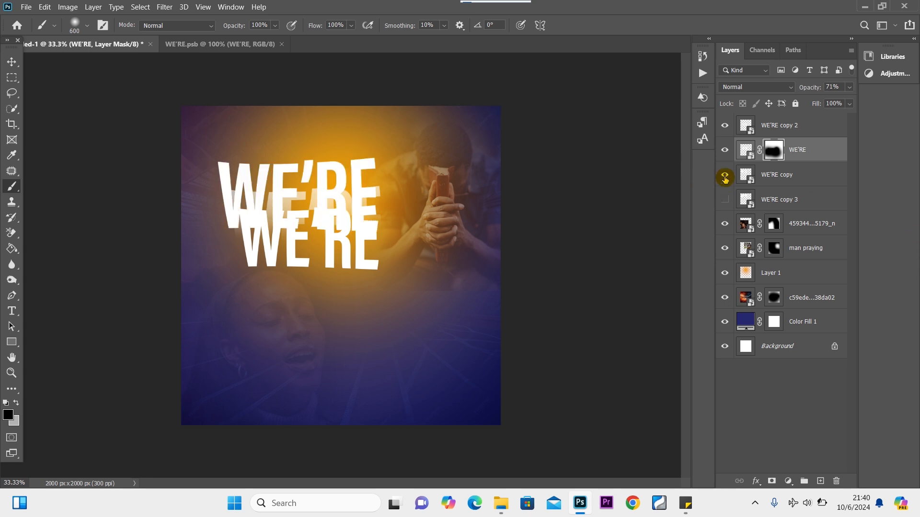
pyautogui.click(798, 175)
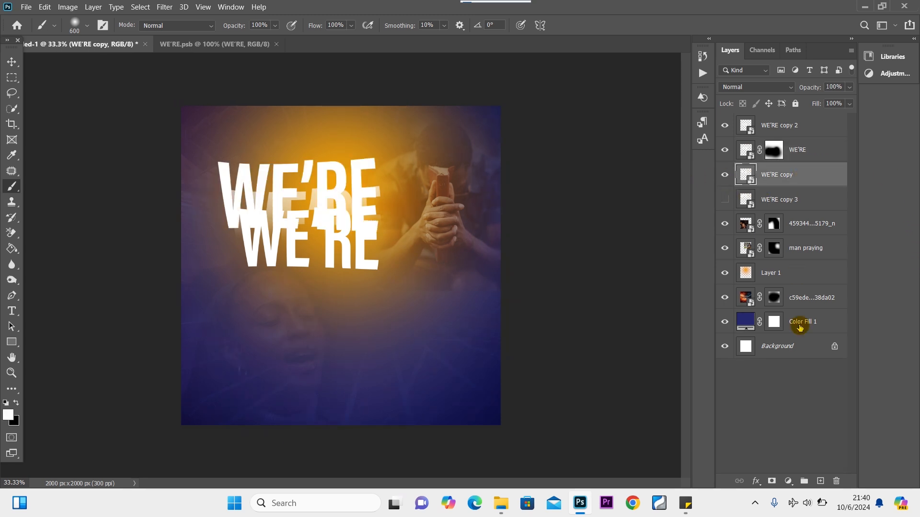
pyautogui.click(771, 481)
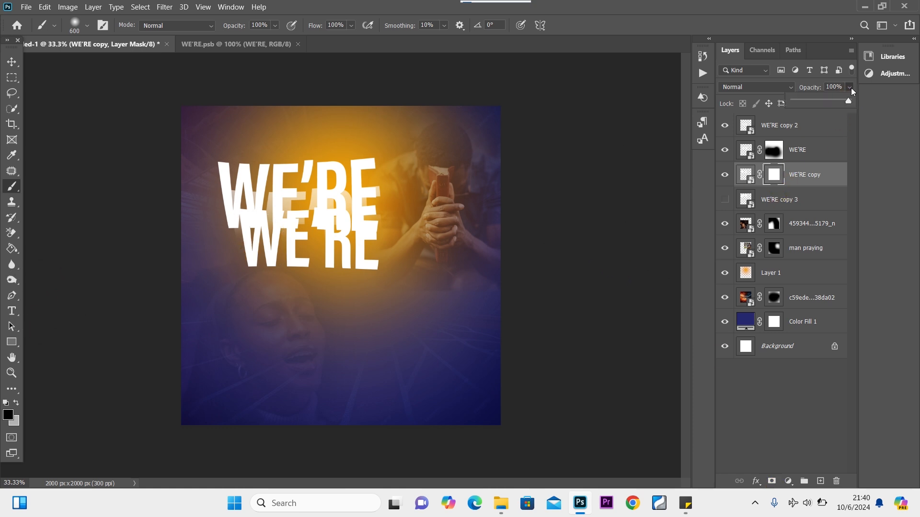
pyautogui.click(830, 100)
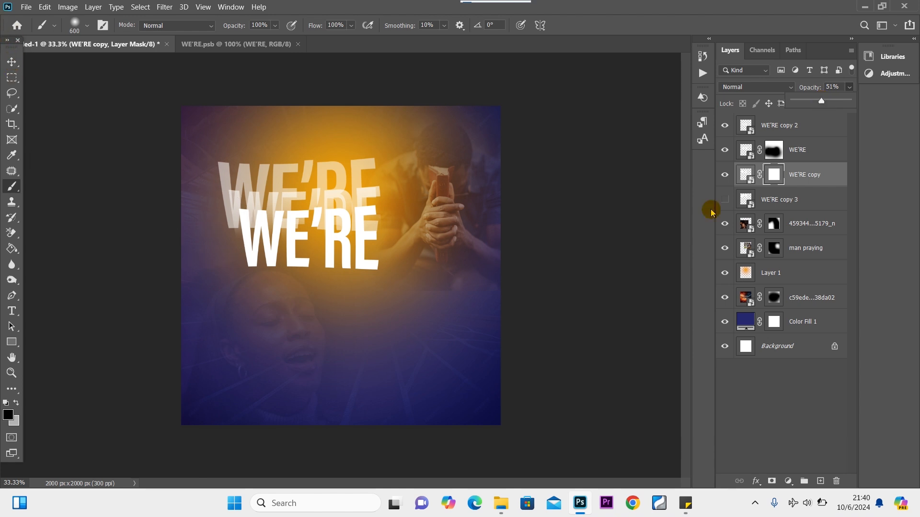
pyautogui.click(765, 184)
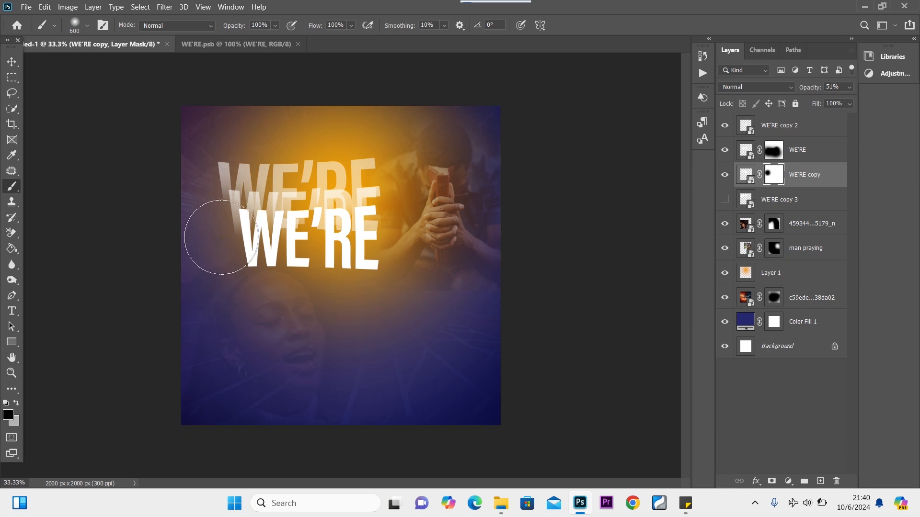
# Paint WE'RE copy's mask so it fades behind the front WE'RE and near the man's head.
pyautogui.click(252, 232)
pyautogui.moveTo(252, 232)
pyautogui.mouseDown()
pyautogui.moveTo(377, 227)
pyautogui.moveTo(283, 230)
pyautogui.mouseUp()
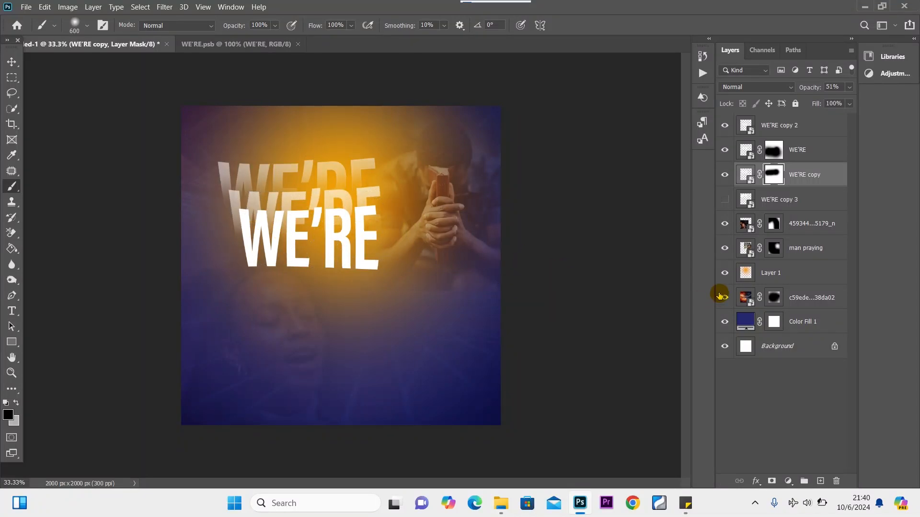
pyautogui.moveTo(520, 181)
pyautogui.mouseDown()
pyautogui.moveTo(530, 189)
pyautogui.moveTo(320, 183)
pyautogui.mouseUp()
pyautogui.click(12, 62)
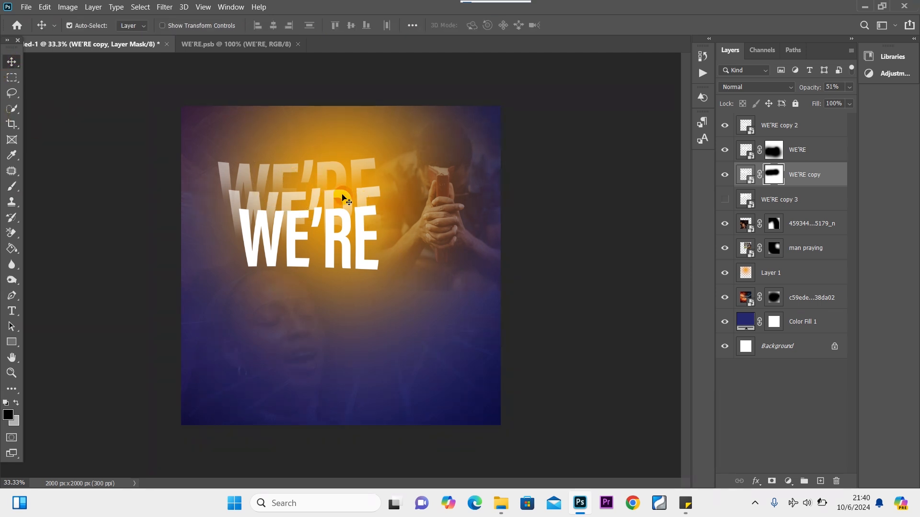
pyautogui.click(334, 200)
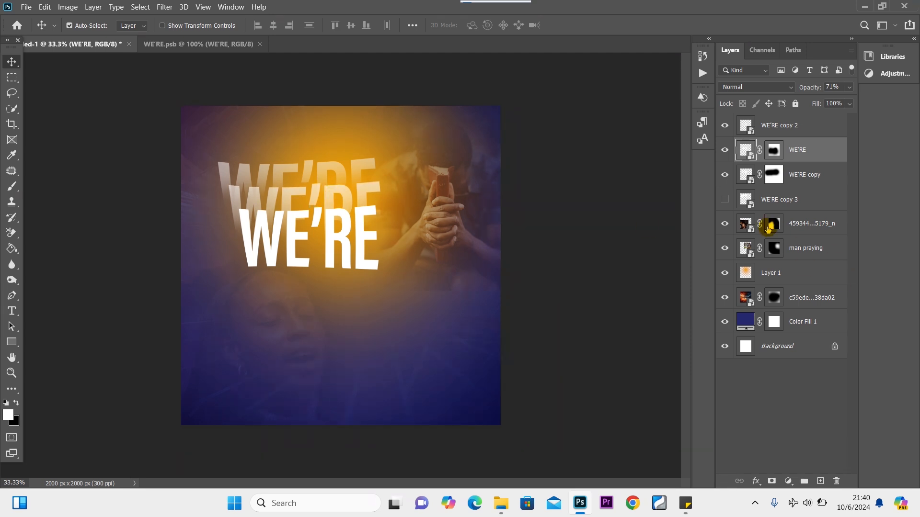
# Show and select WE'RE copy 3, add a mask, and brush out its left side.
pyautogui.click(725, 200)
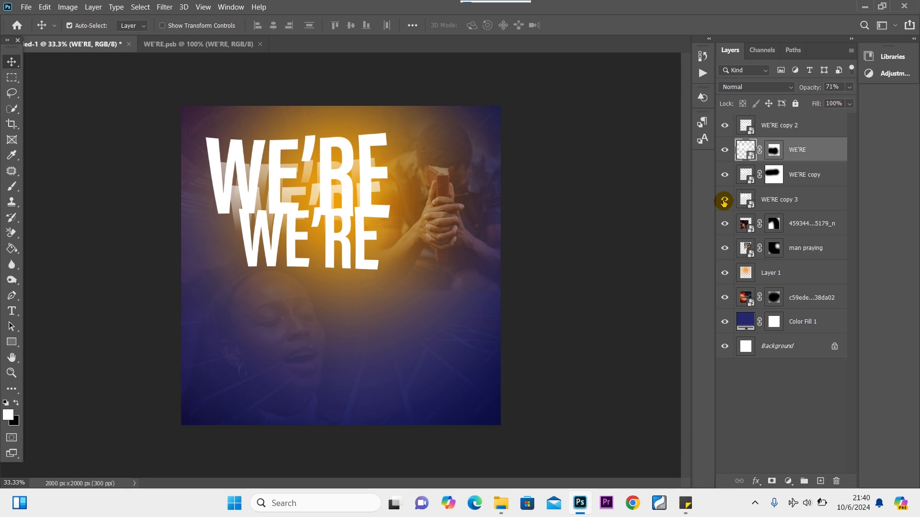
pyautogui.click(823, 204)
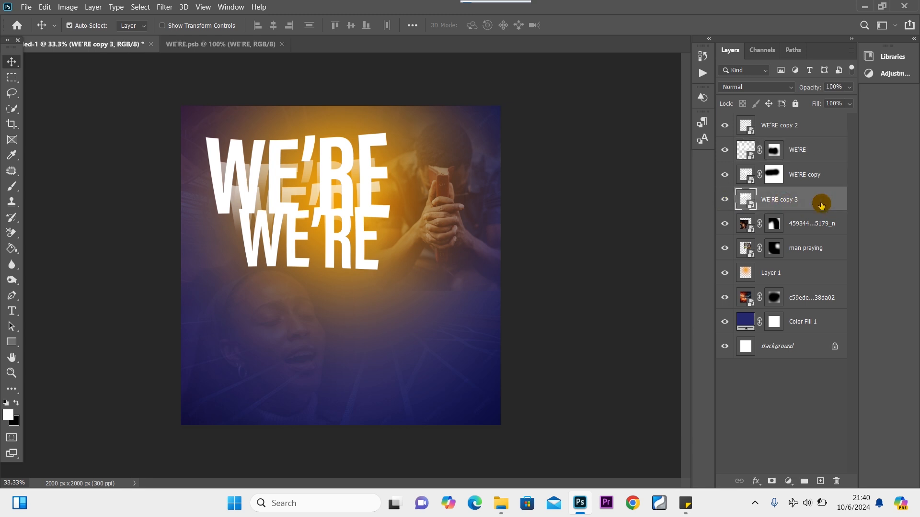
pyautogui.click(772, 481)
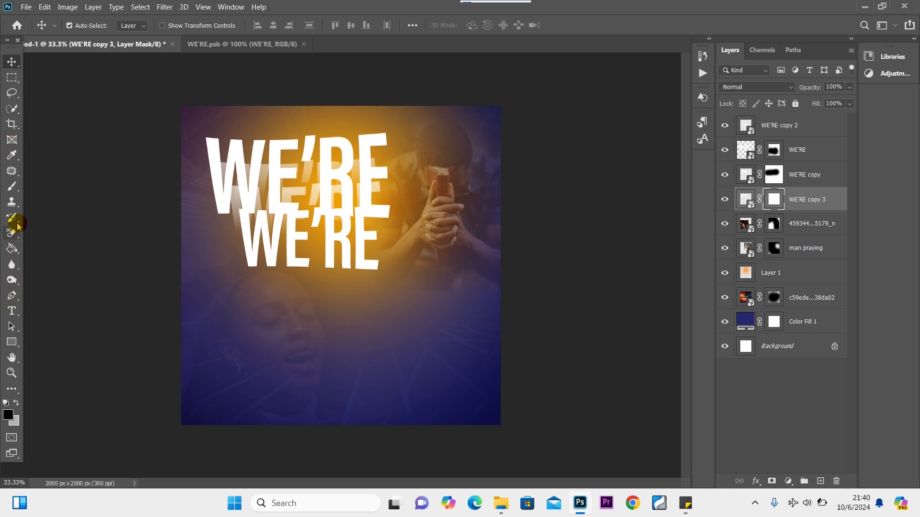
pyautogui.click(12, 186)
pyautogui.moveTo(252, 221)
pyautogui.mouseDown()
pyautogui.moveTo(234, 191)
pyautogui.moveTo(215, 206)
pyautogui.moveTo(222, 213)
pyautogui.moveTo(216, 205)
pyautogui.moveTo(236, 195)
pyautogui.moveTo(258, 208)
pyautogui.moveTo(374, 201)
pyautogui.mouseUp()
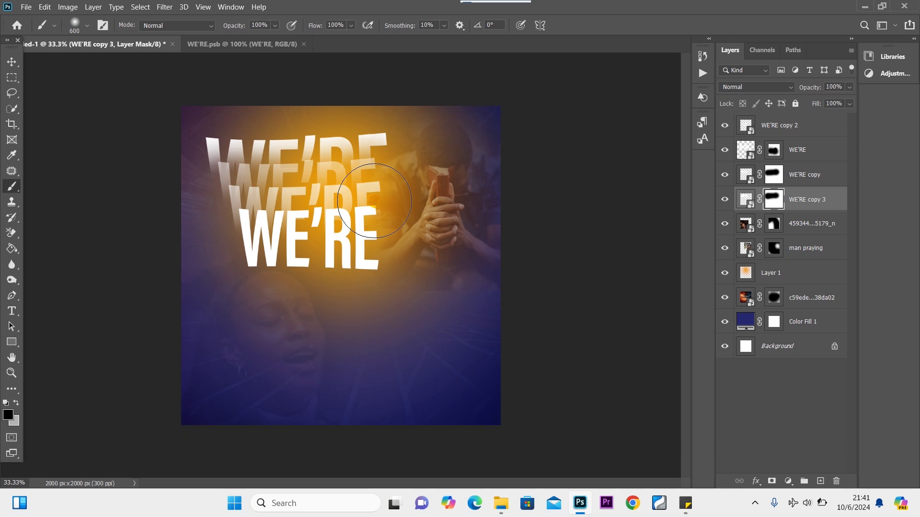
pyautogui.click(12, 62)
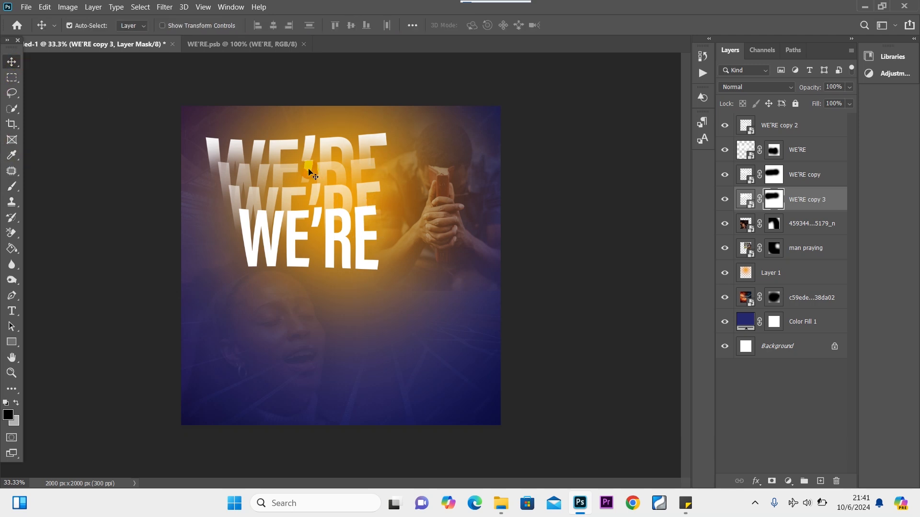
pyautogui.click(282, 175)
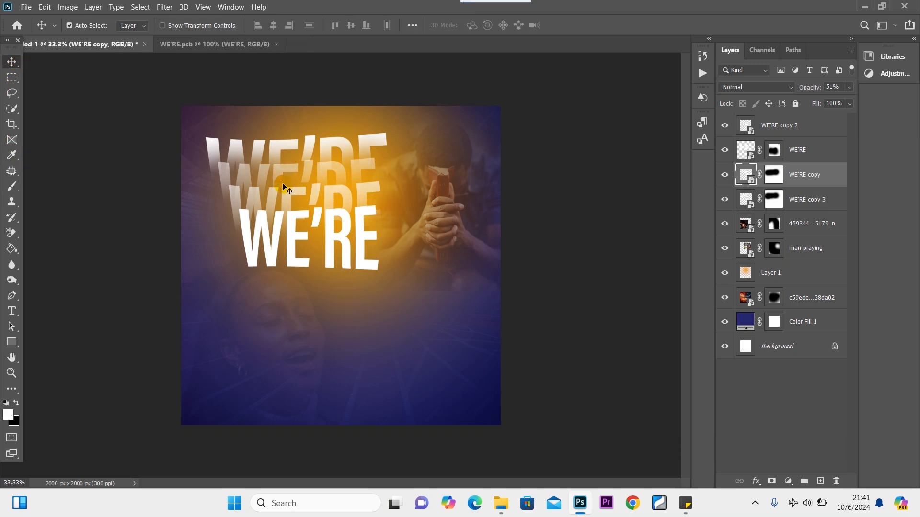
# Select WE'RE copy 3 on the canvas and fade it to about 24% opacity.
pyautogui.click(275, 198)
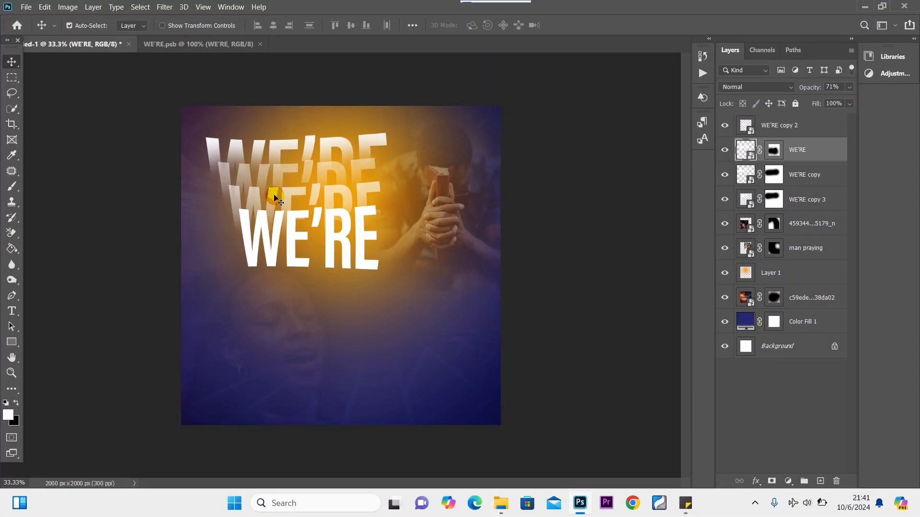
pyautogui.click(278, 168)
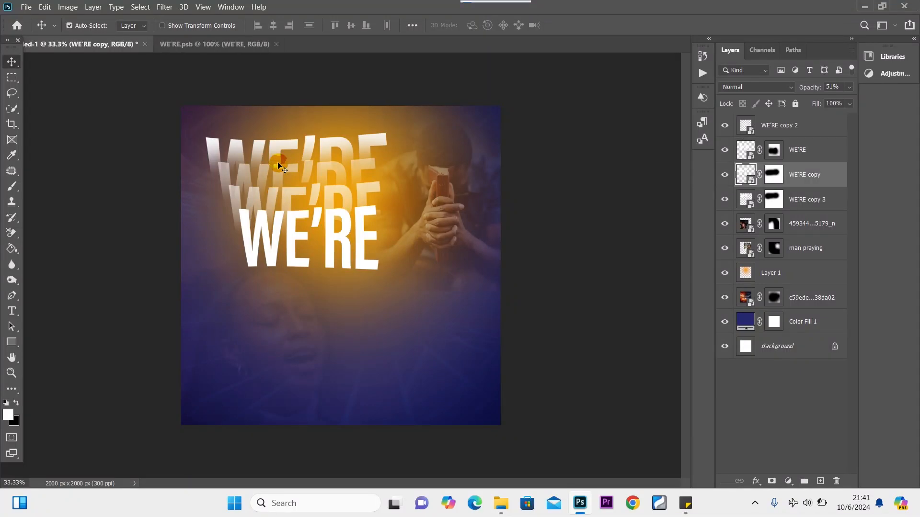
pyautogui.click(278, 145)
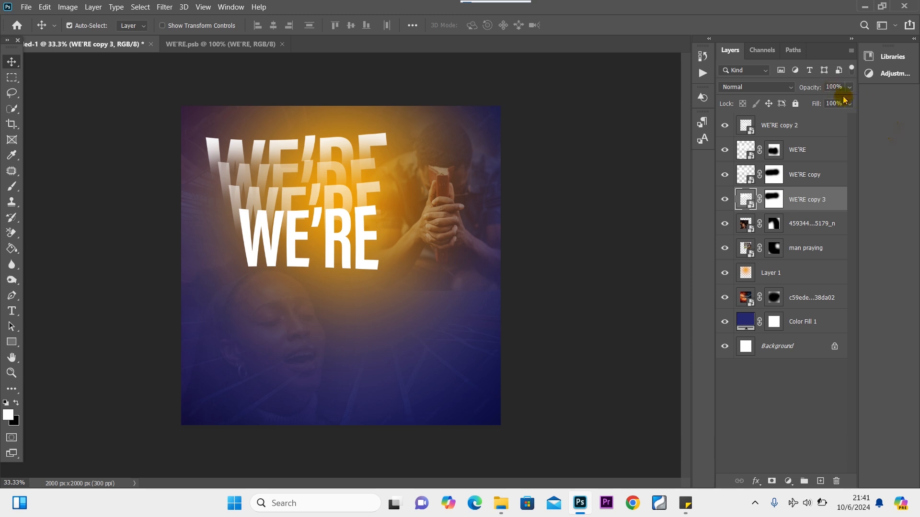
pyautogui.click(808, 101)
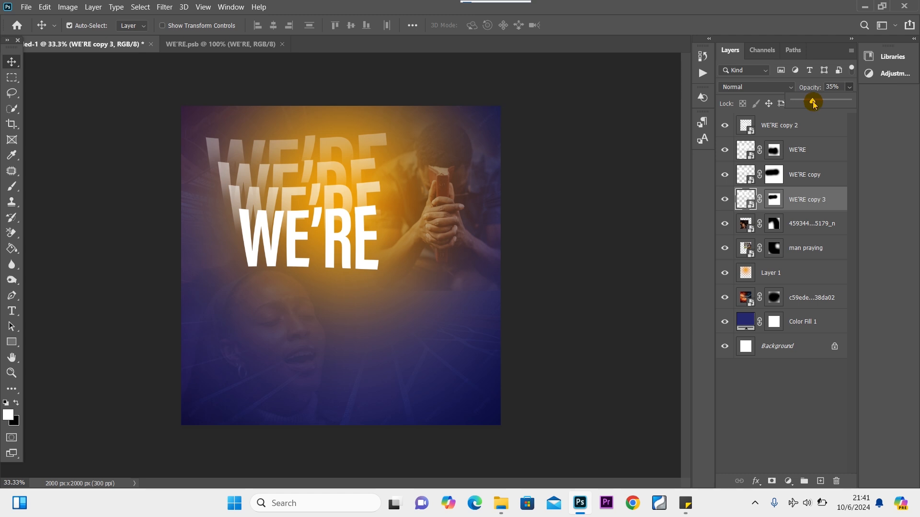
pyautogui.moveTo(809, 104); pyautogui.dragTo(809, 104)
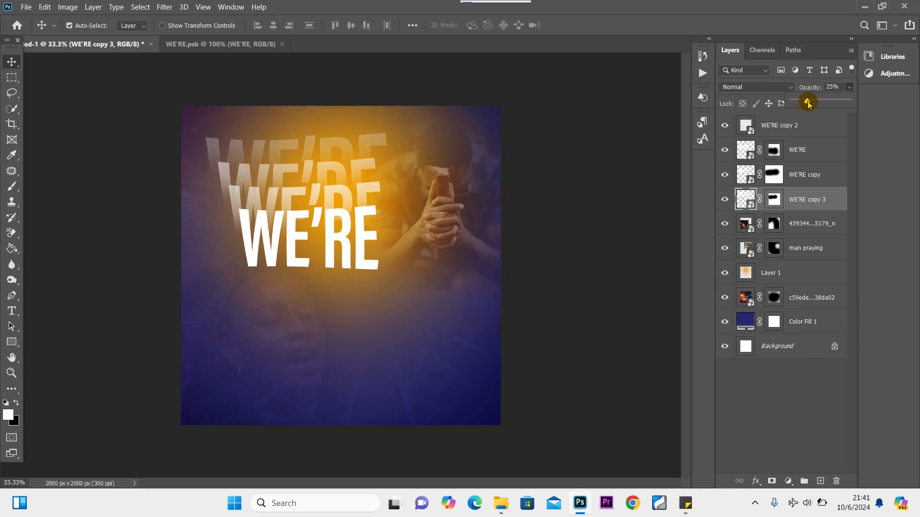
pyautogui.click(10, 61)
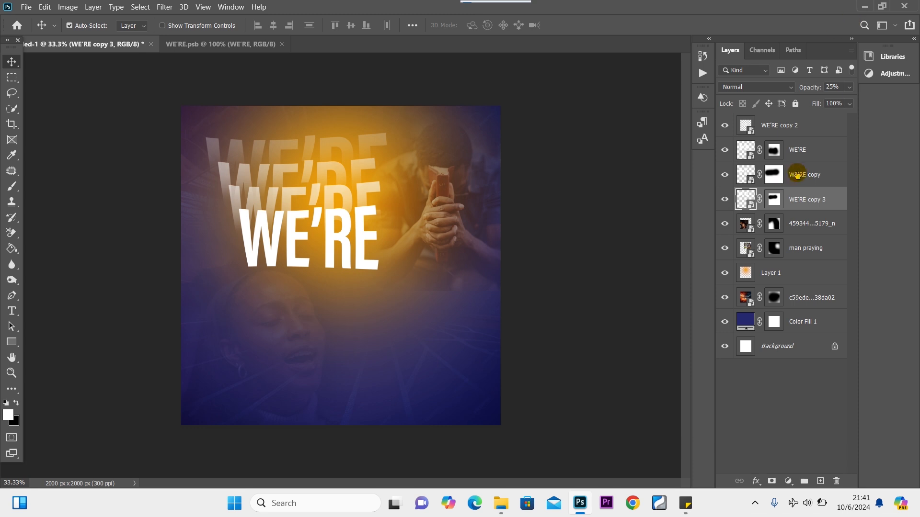
# Fade WE'RE copy to about 32% and drop WE'RE copy 3 further to 12% opacity.
pyautogui.click(825, 152)
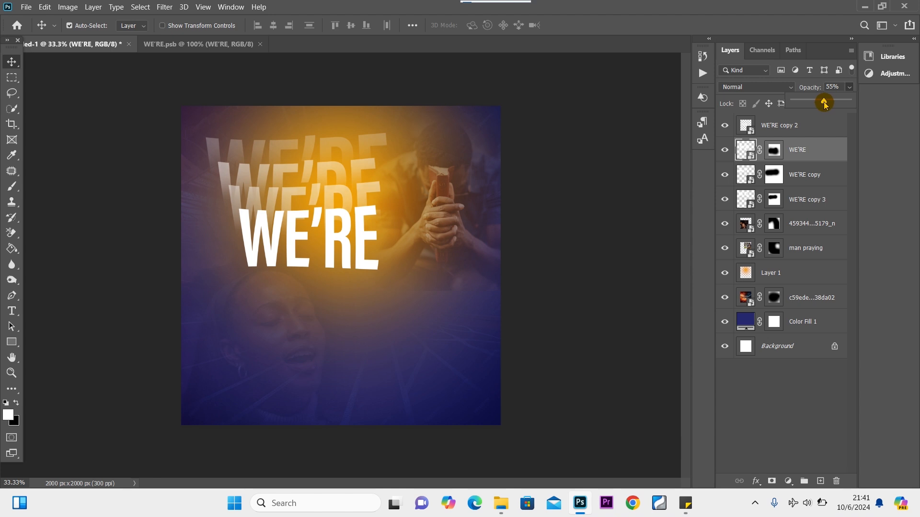
pyautogui.click(815, 178)
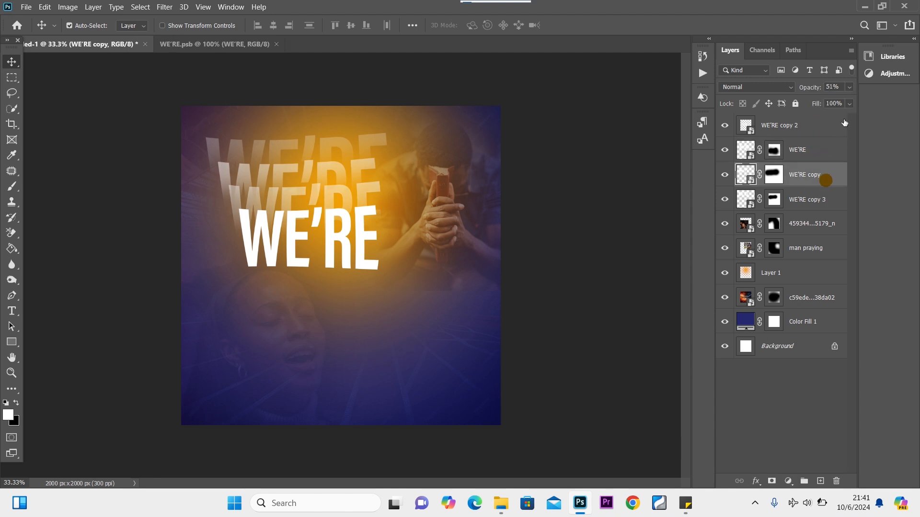
pyautogui.click(849, 87)
pyautogui.moveTo(818, 104); pyautogui.dragTo(814, 104)
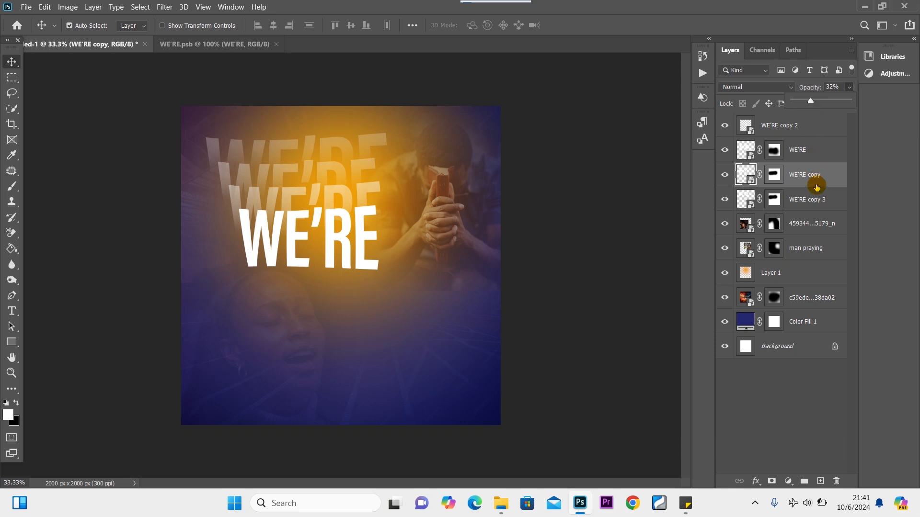
pyautogui.click(836, 201)
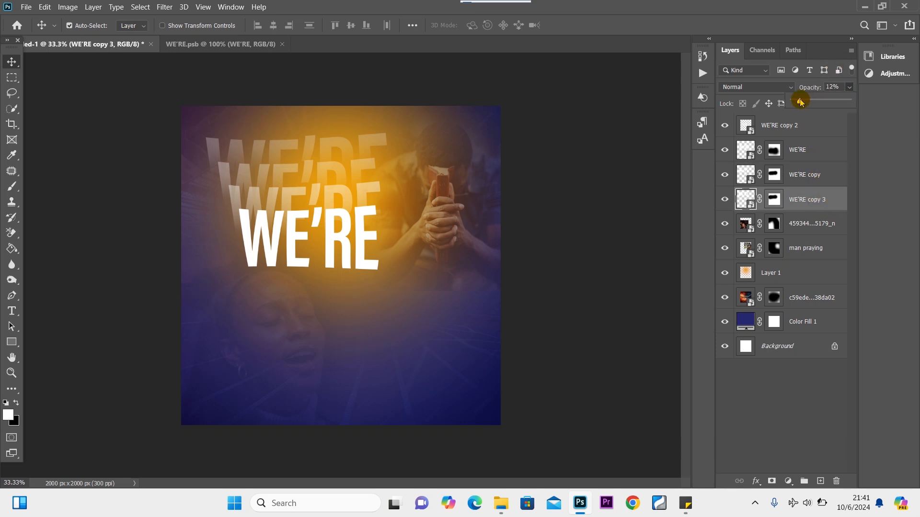
pyautogui.moveTo(800, 101); pyautogui.dragTo(798, 101)
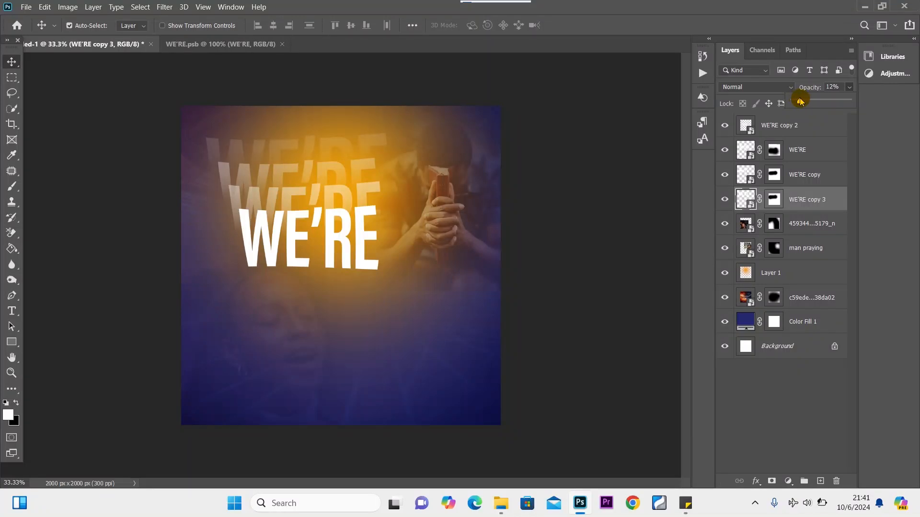
# Group the four WE'RE layers with Ctrl+G and name the group 'were'.
pyautogui.click(812, 128)
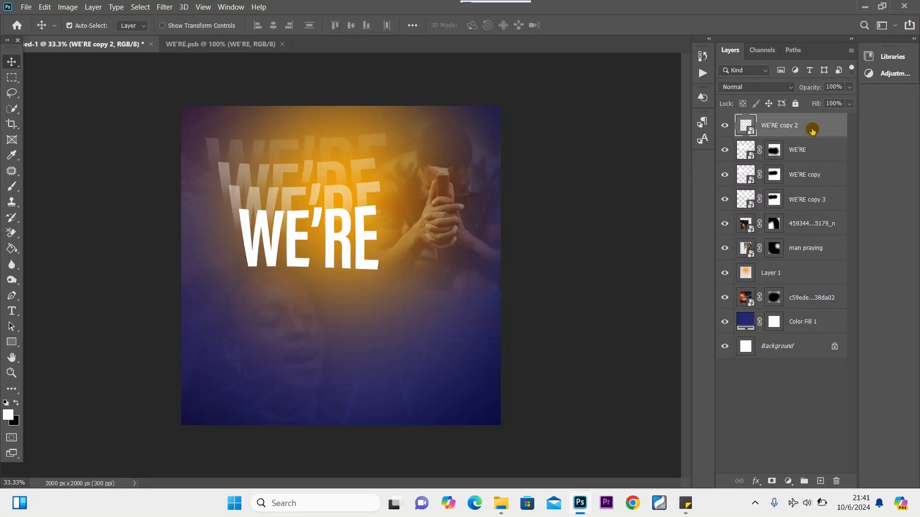
pyautogui.keyDown('shift'); pyautogui.click(829, 200); pyautogui.keyUp('shift')
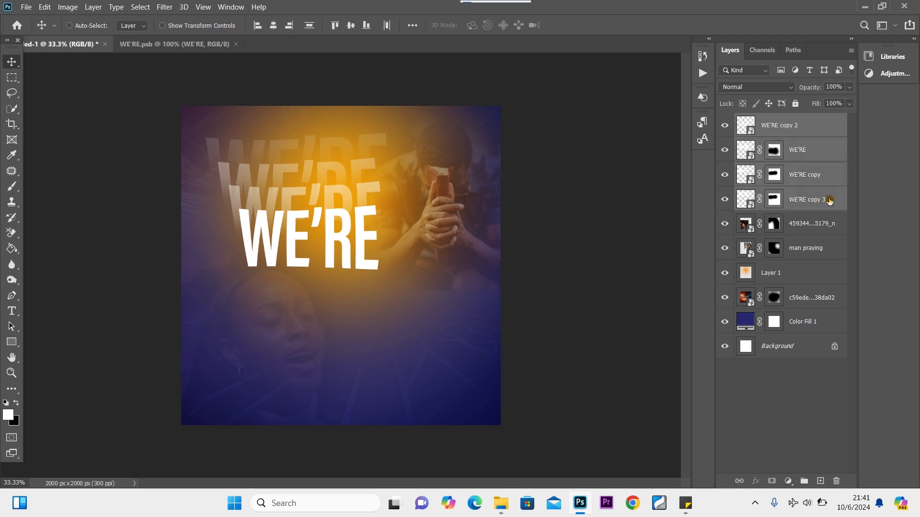
pyautogui.hotkey('ctrl', 'g')
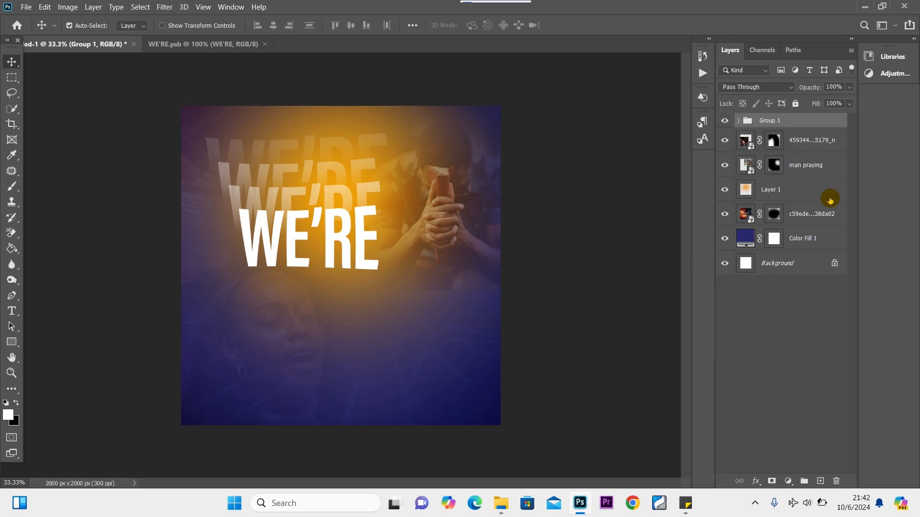
pyautogui.doubleClick(769, 120)
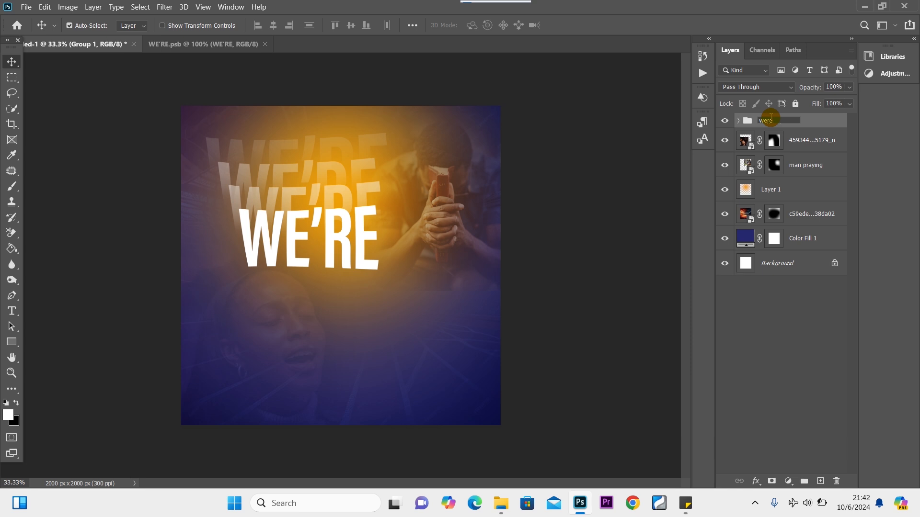
pyautogui.write('were')
pyautogui.press('Return')
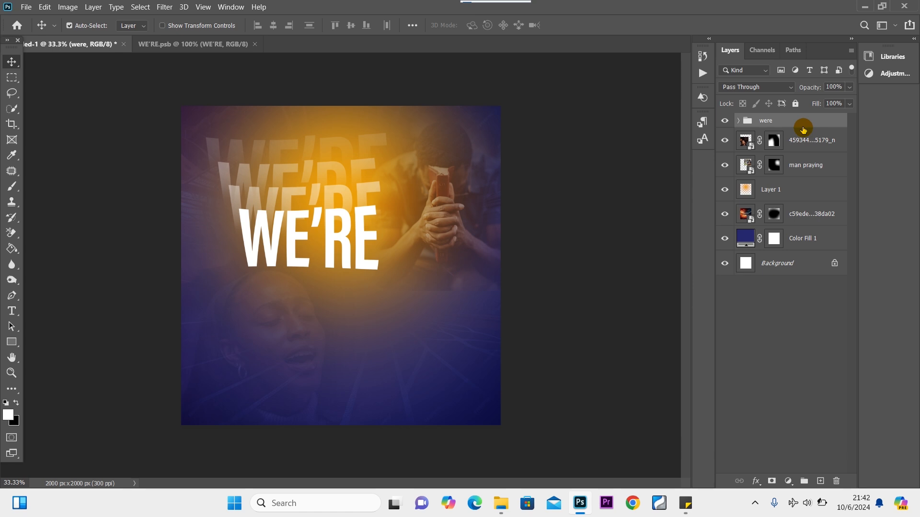
pyautogui.hotkey('ctrl', 't')
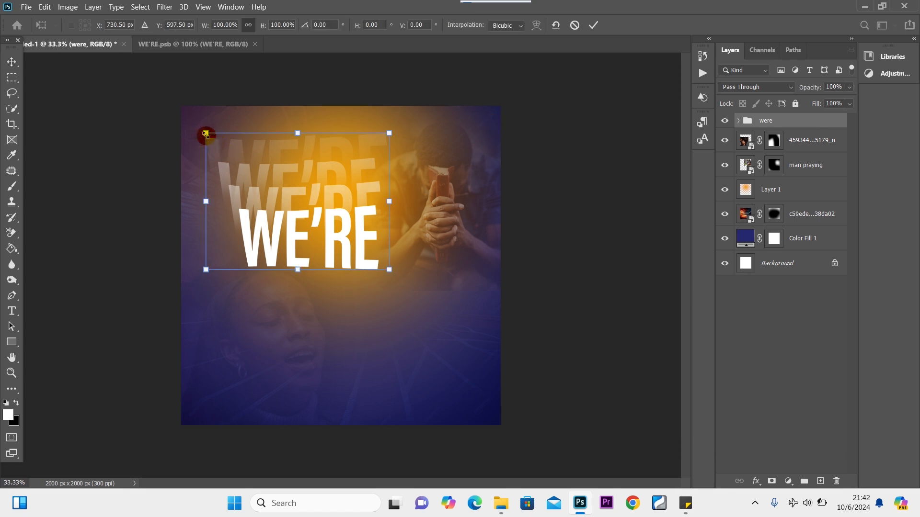
# Scale the 'were' group to about 88% and move it slightly lower.
pyautogui.moveTo(205, 133); pyautogui.dragTo(227, 149)
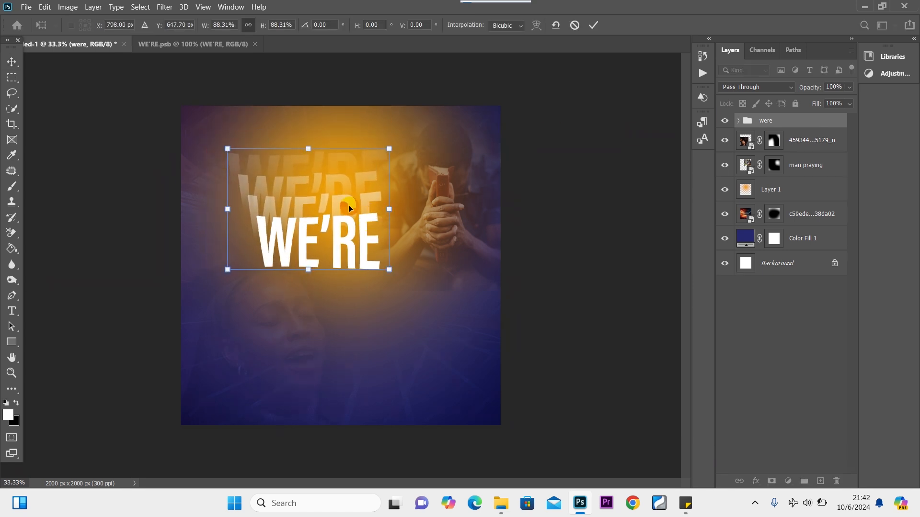
pyautogui.moveTo(349, 208); pyautogui.dragTo(342, 218)
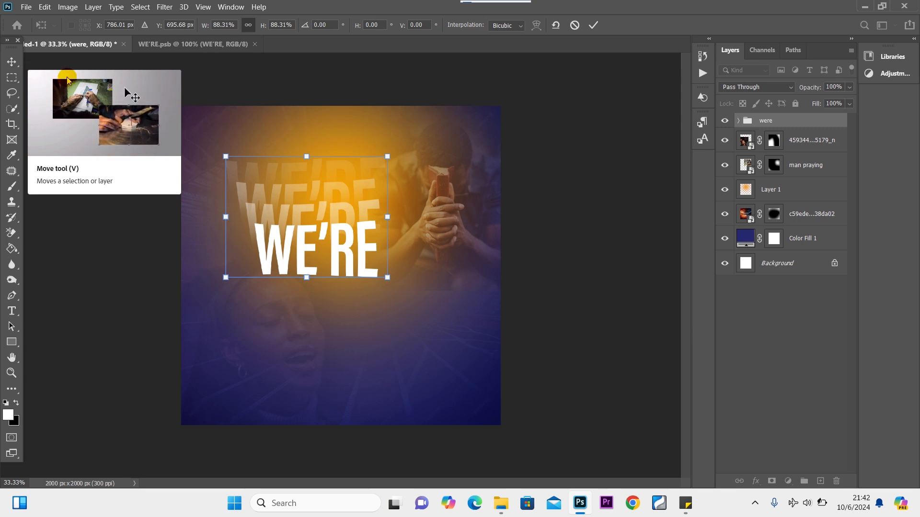
pyautogui.click(12, 62)
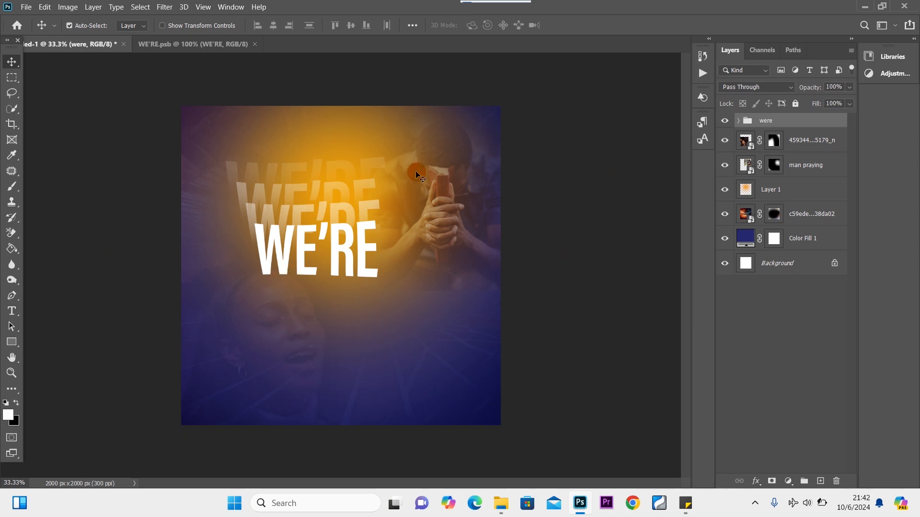
# Skew the group about −8° so the WE'RE headline slants upward to the right.
pyautogui.hotkey('ctrl', 't')
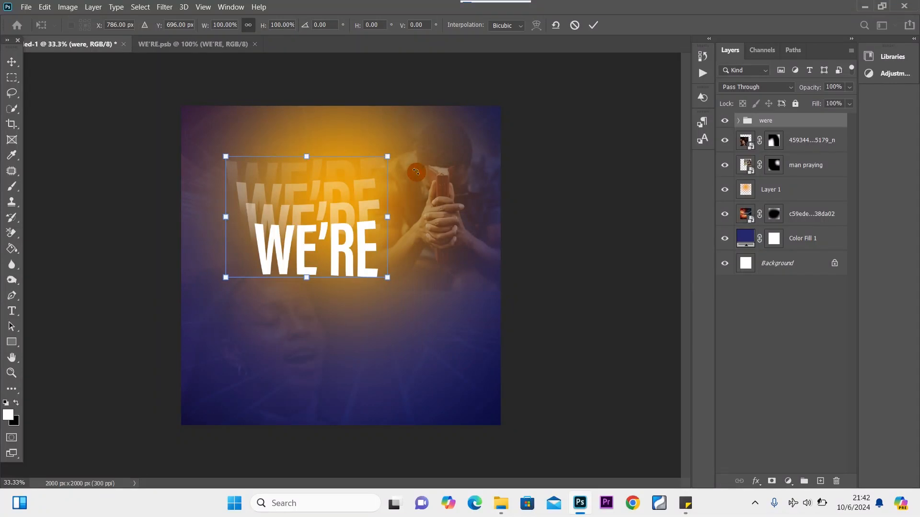
pyautogui.rightClick(298, 210)
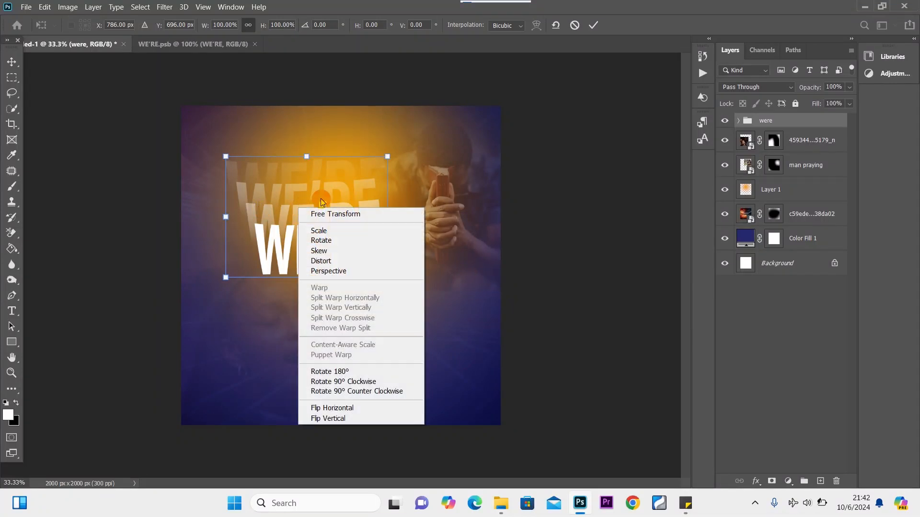
pyautogui.click(336, 251)
pyautogui.moveTo(392, 218); pyautogui.dragTo(389, 194)
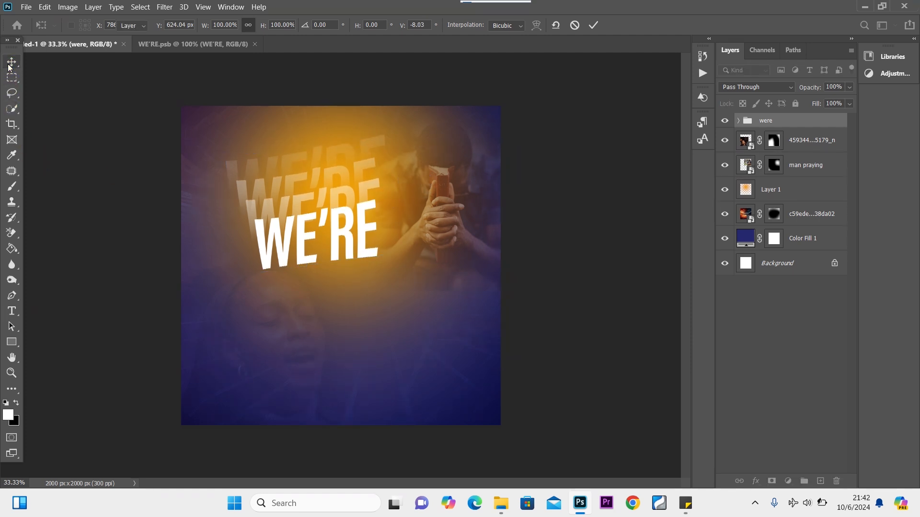
pyautogui.click(8, 67)
# Type BACK below WE'RE and colour it orange #c37c12 sampled from the glow.
pyautogui.click(11, 311)
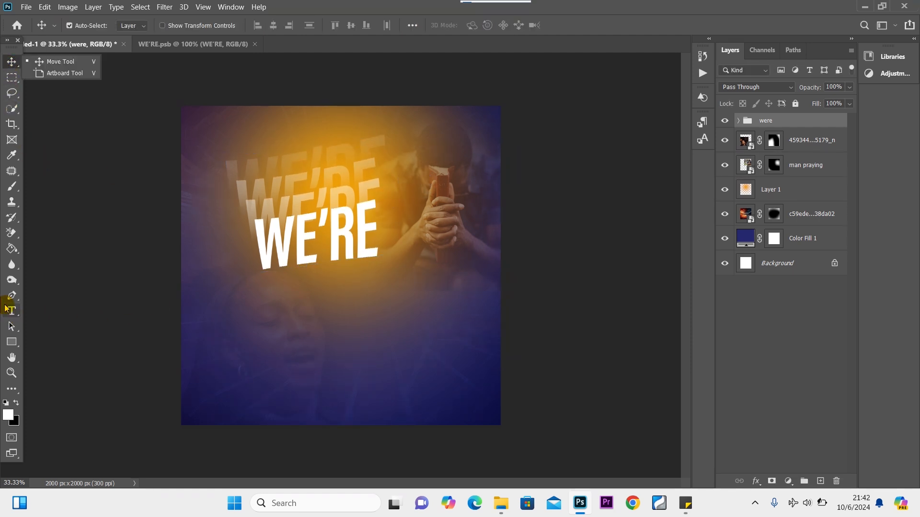
pyautogui.click(317, 320)
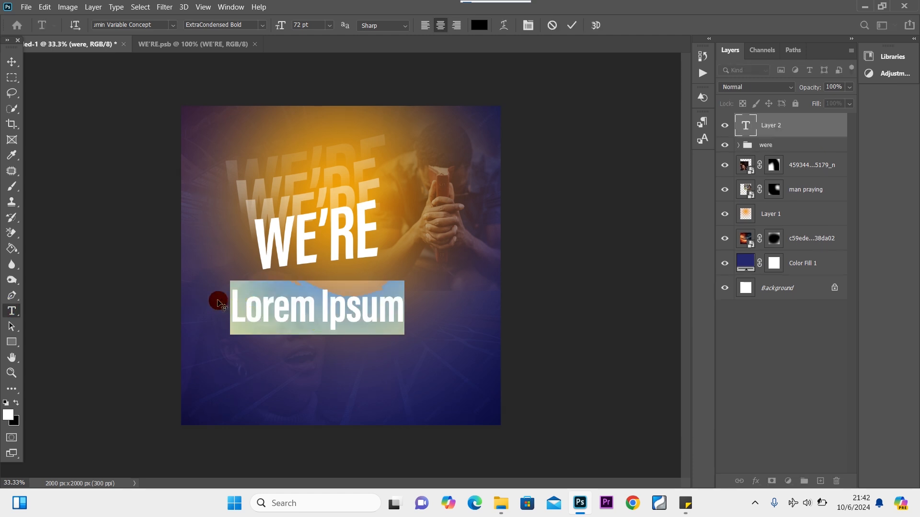
pyautogui.write('BACK')
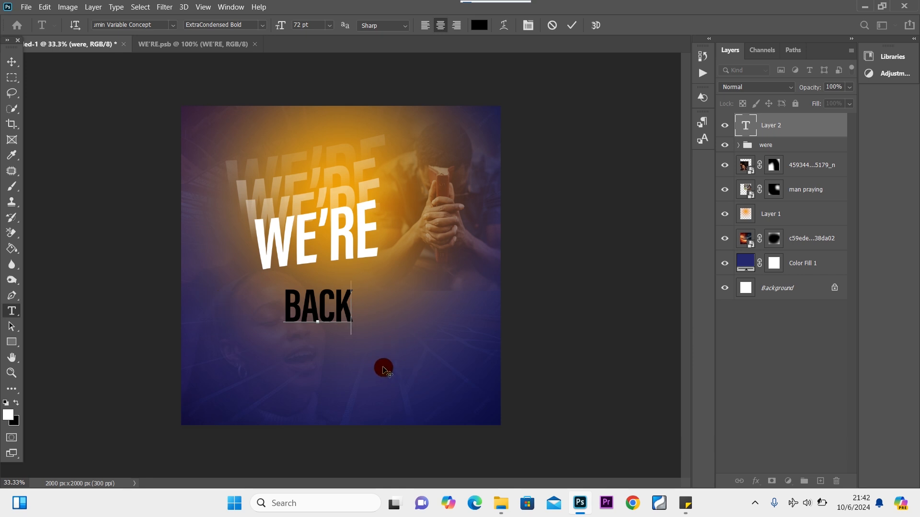
pyautogui.hotkey('ctrl', 'a')
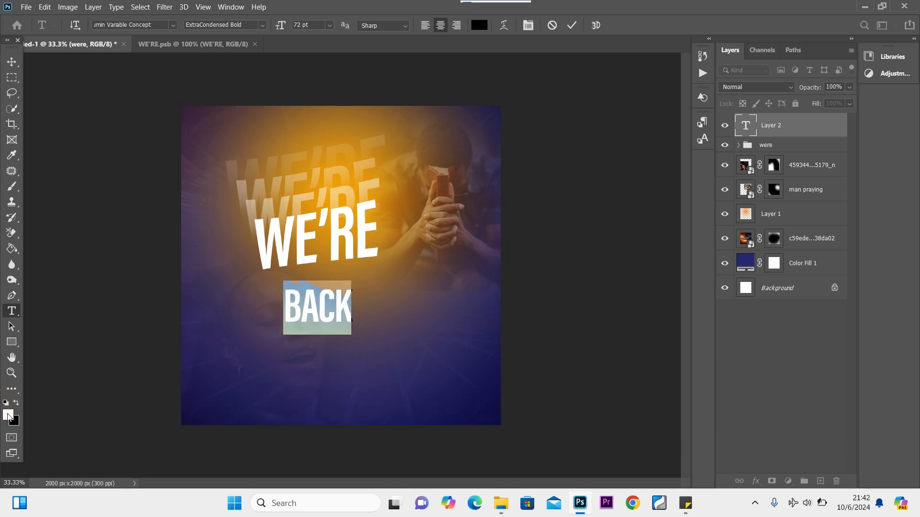
pyautogui.click(8, 417)
pyautogui.click(394, 198)
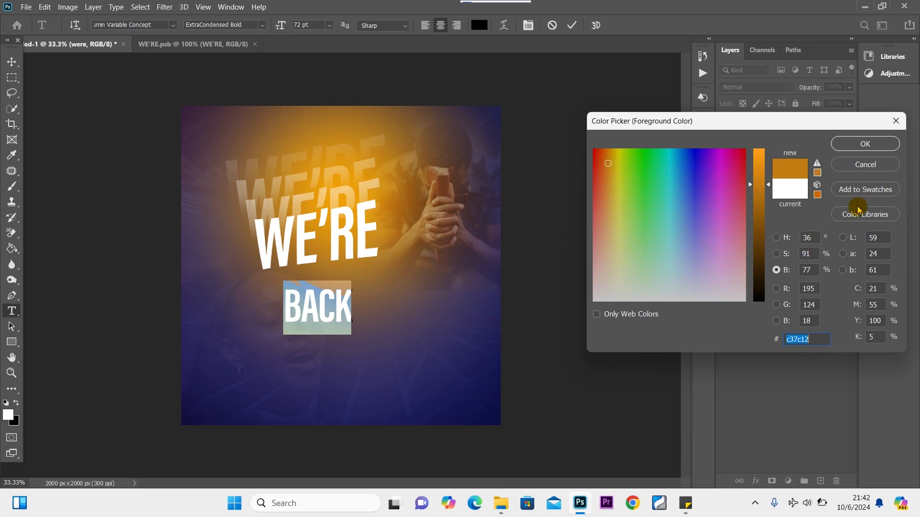
pyautogui.click(866, 144)
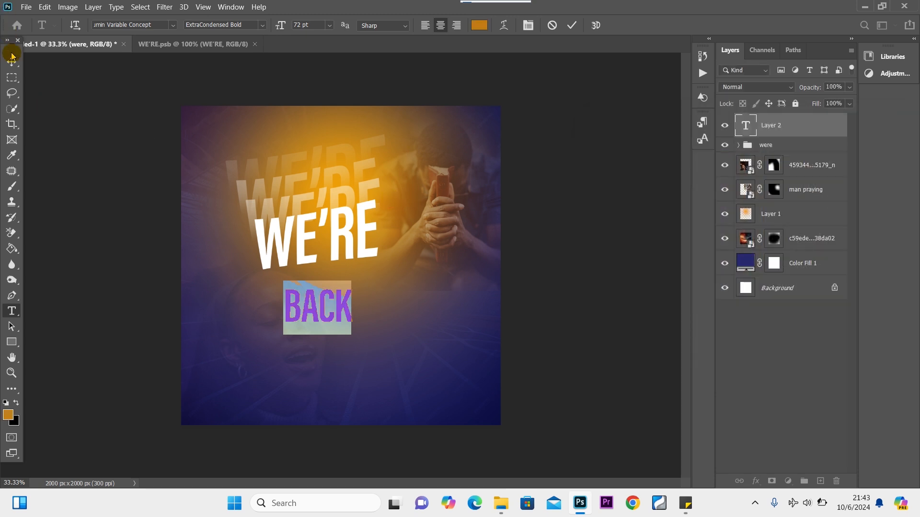
# Move the BACK text up closer to WE'RE.
pyautogui.click(12, 58)
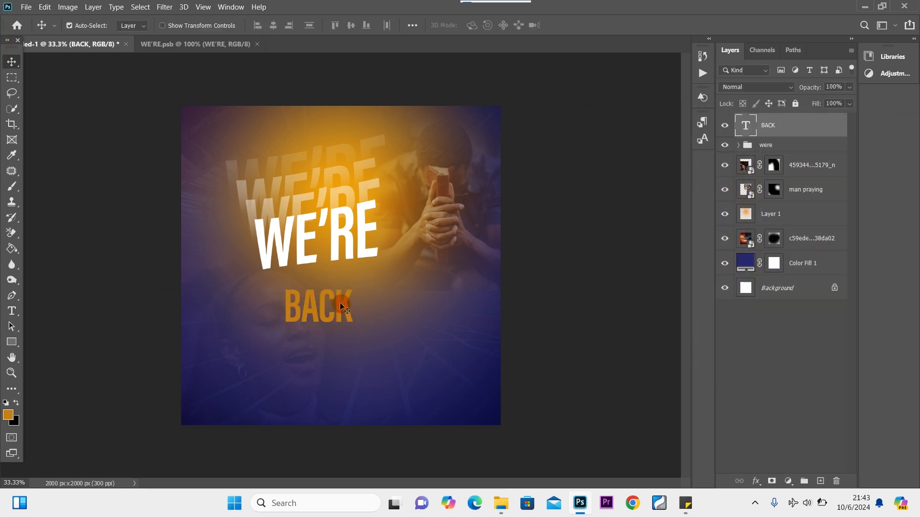
pyautogui.moveTo(339, 307); pyautogui.dragTo(340, 296)
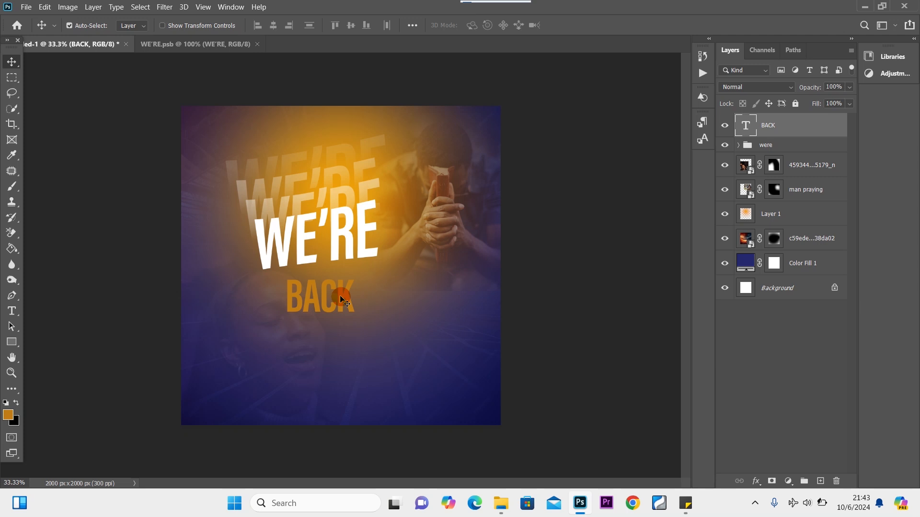
pyautogui.doubleClick(341, 299)
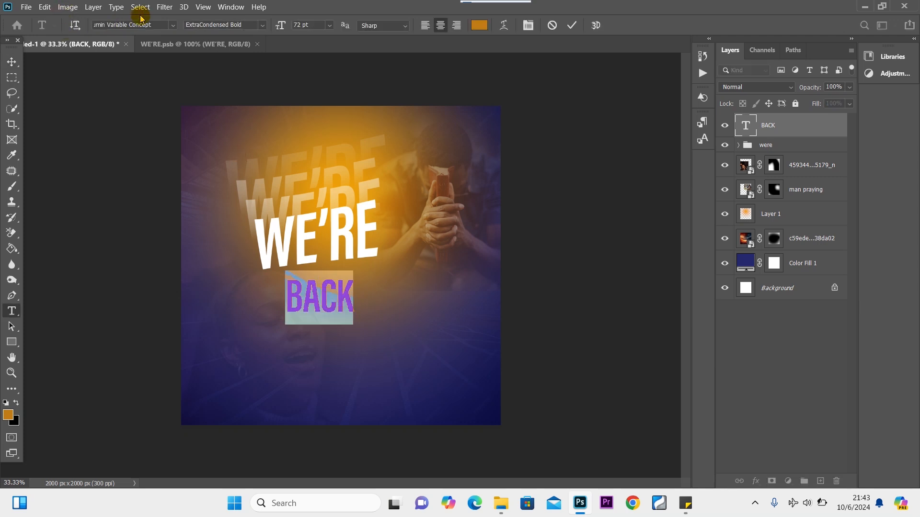
# Change the BACK font to Montserrat Bold Italic by searching 'MONT' in the font field.
pyautogui.click(163, 24)
pyautogui.write('MONK')
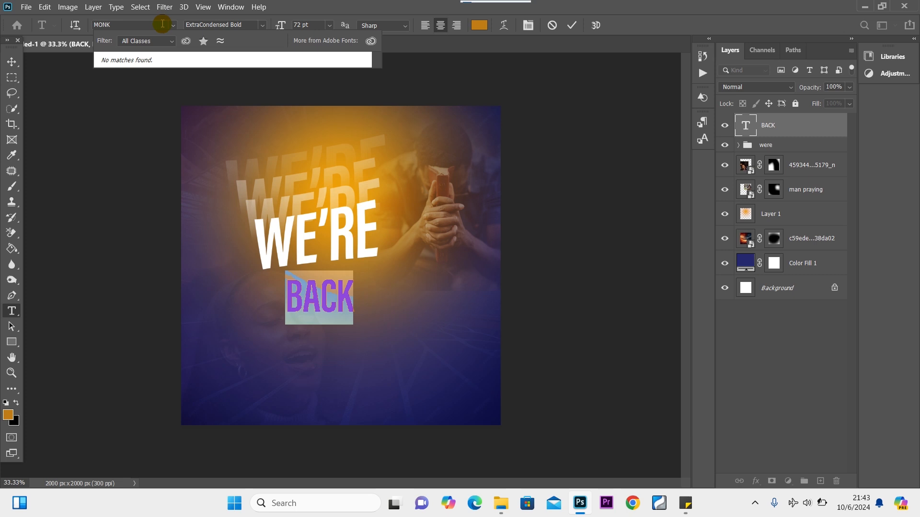
pyautogui.press('BackSpace')
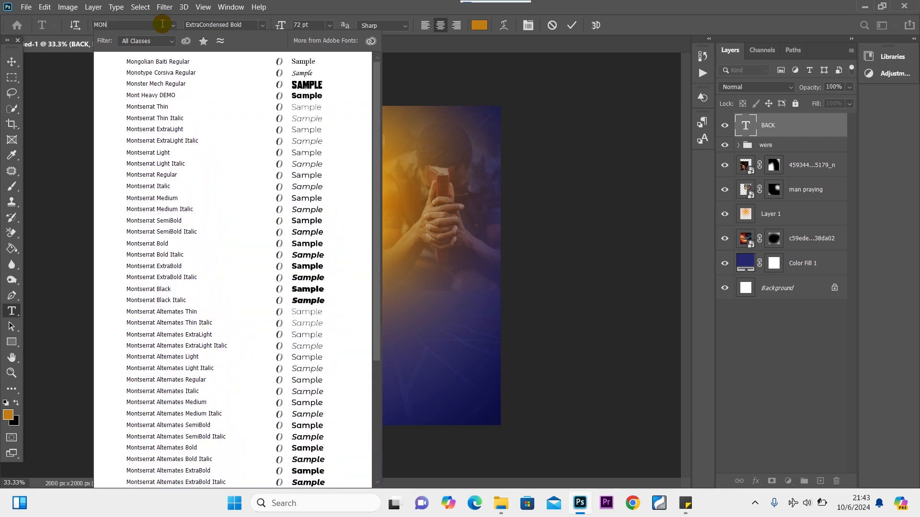
pyautogui.write('T')
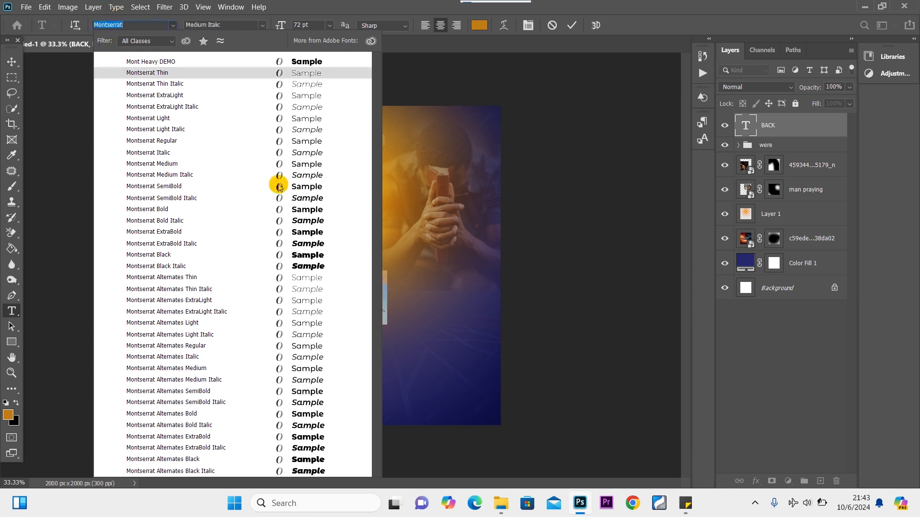
pyautogui.click(264, 220)
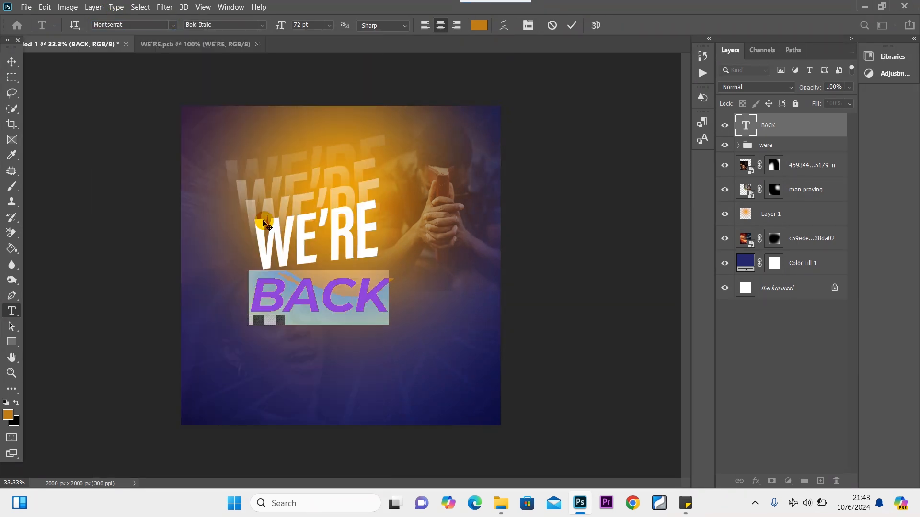
pyautogui.click(10, 61)
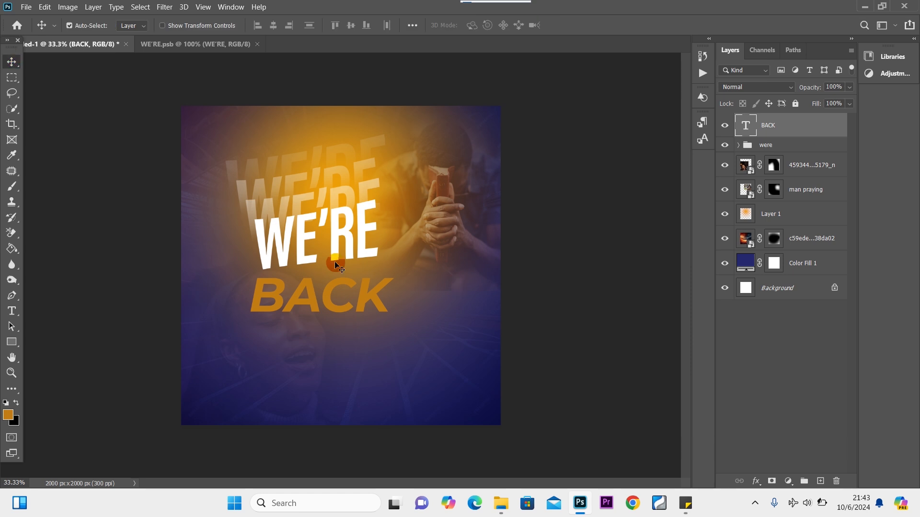
# Scale BACK to about 67%, skew it upward like WE'RE, and tuck it beneath WE'RE.
pyautogui.moveTo(327, 304); pyautogui.dragTo(336, 301)
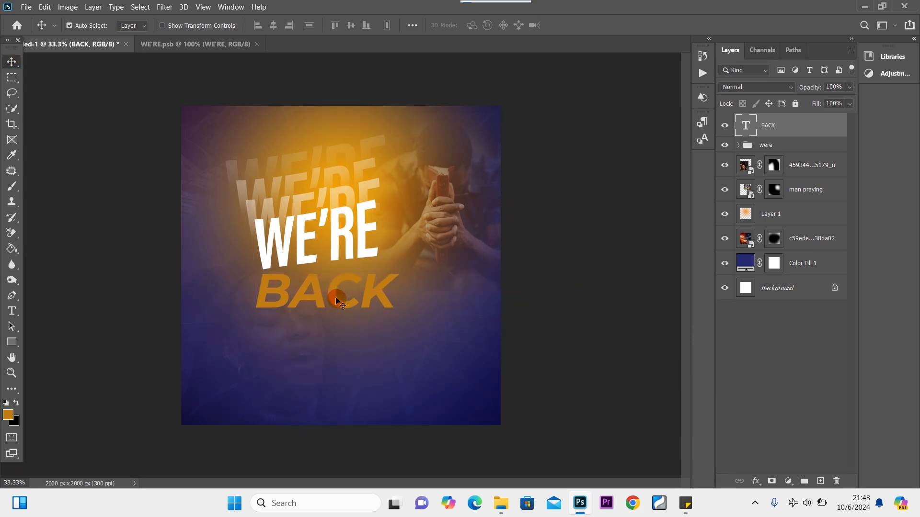
pyautogui.hotkey('ctrl', 't')
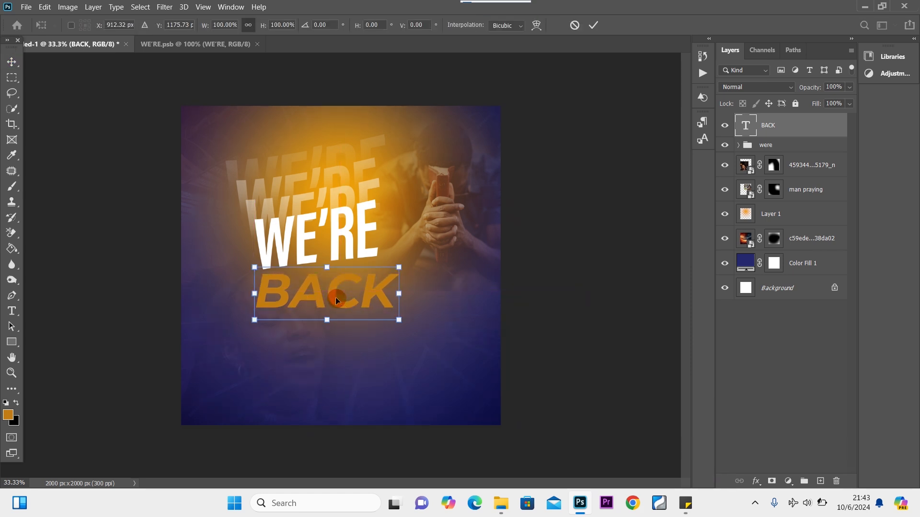
pyautogui.moveTo(400, 266); pyautogui.dragTo(352, 269)
pyautogui.moveTo(336, 302)
pyautogui.mouseDown()
pyautogui.moveTo(355, 289)
pyautogui.moveTo(346, 289)
pyautogui.mouseUp()
pyautogui.rightClick(342, 288)
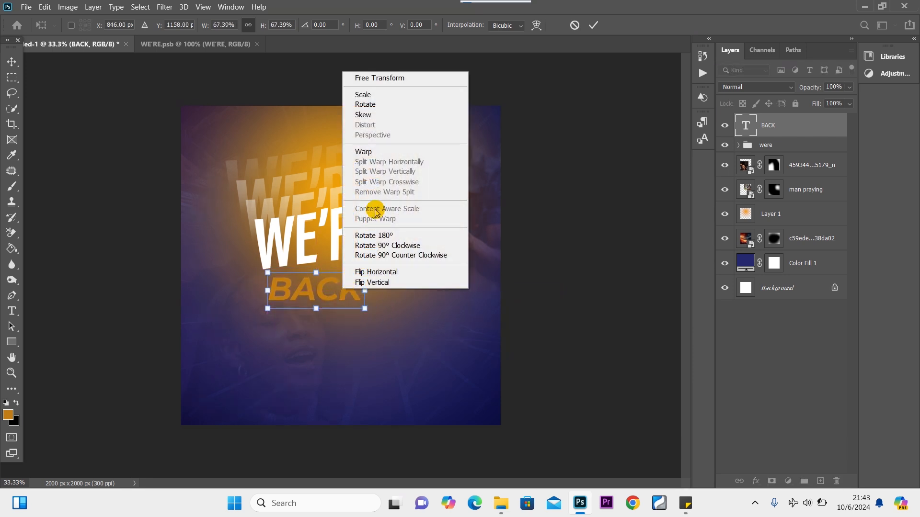
pyautogui.click(377, 115)
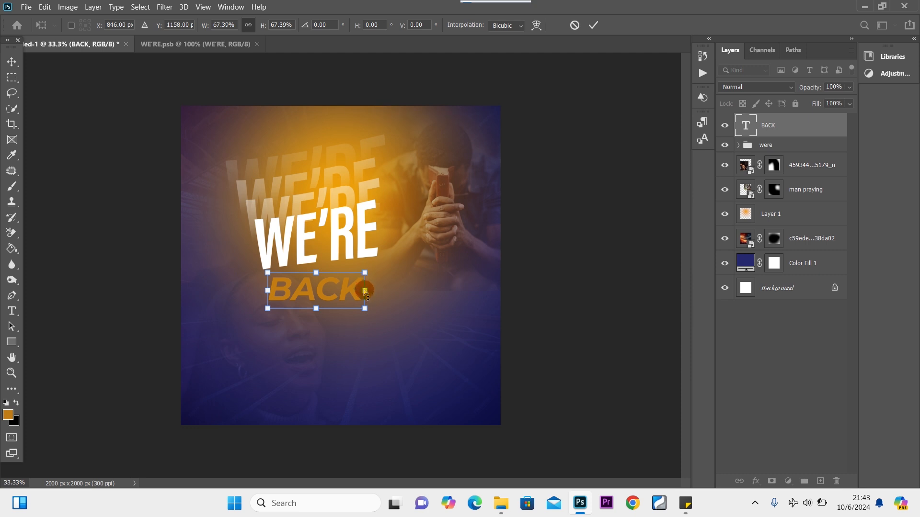
pyautogui.moveTo(364, 290); pyautogui.dragTo(366, 279)
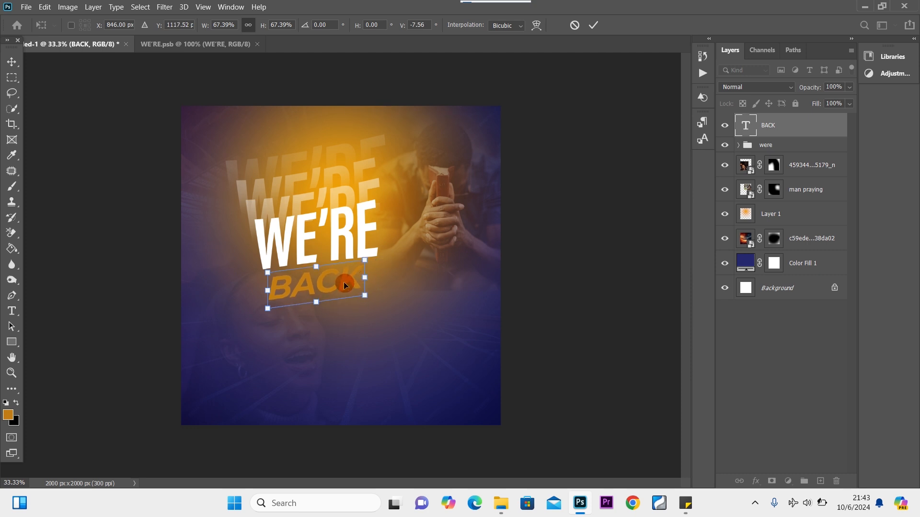
pyautogui.moveTo(343, 282); pyautogui.dragTo(353, 278)
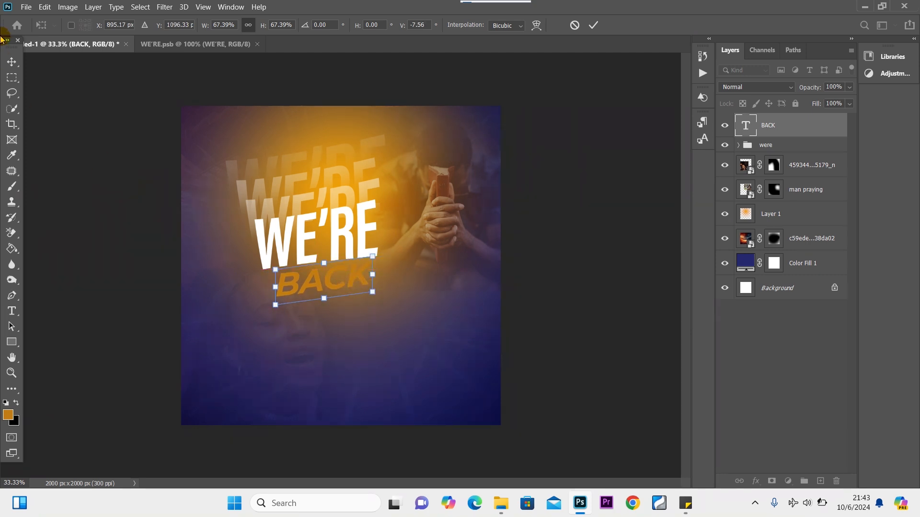
pyautogui.click(12, 61)
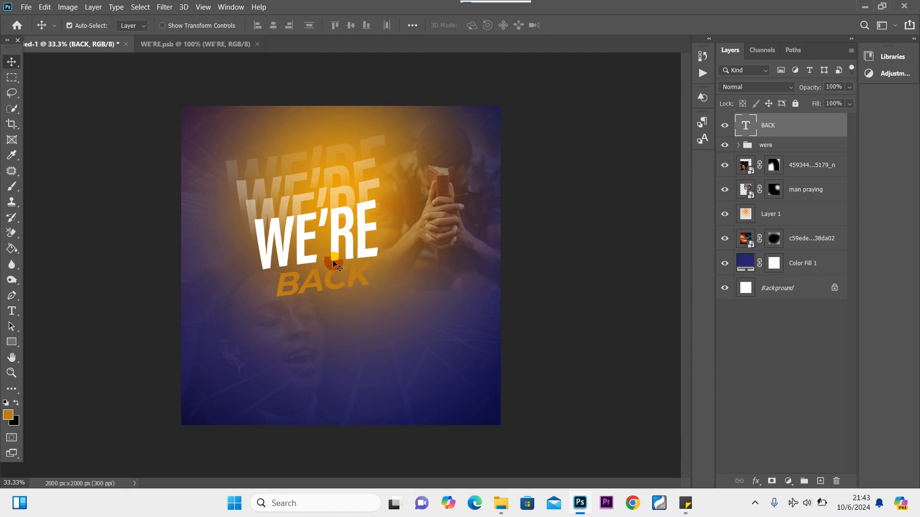
# Move the orange glow on Layer 1 up toward the top of the flyer.
pyautogui.moveTo(283, 128); pyautogui.dragTo(306, 126)
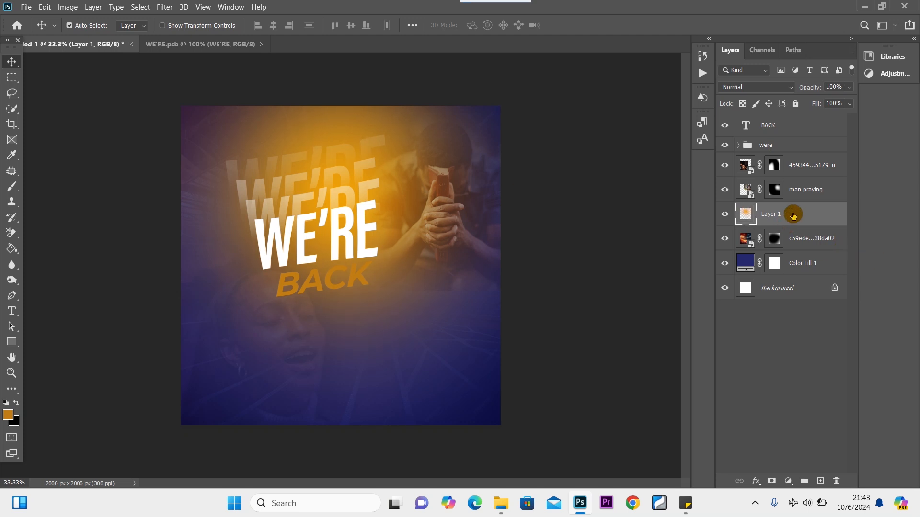
pyautogui.hotkey('ctrl', 't')
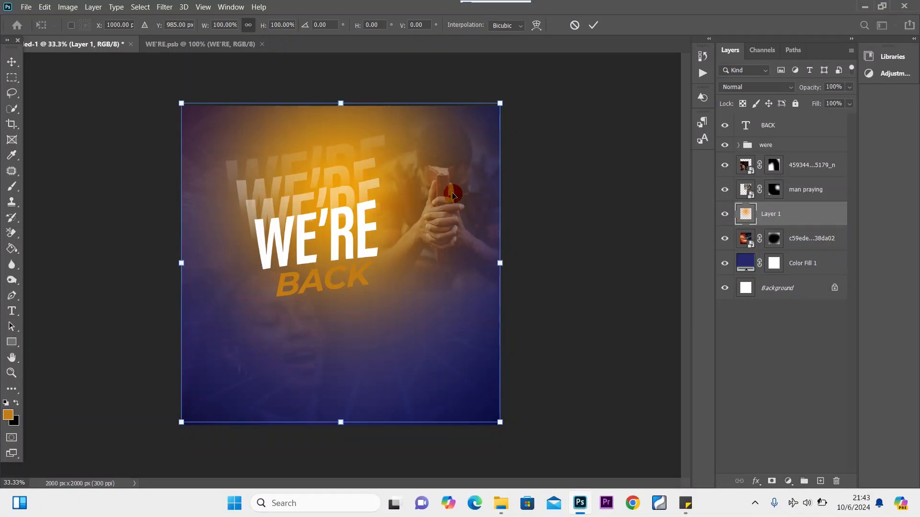
pyautogui.moveTo(401, 175); pyautogui.dragTo(382, 130)
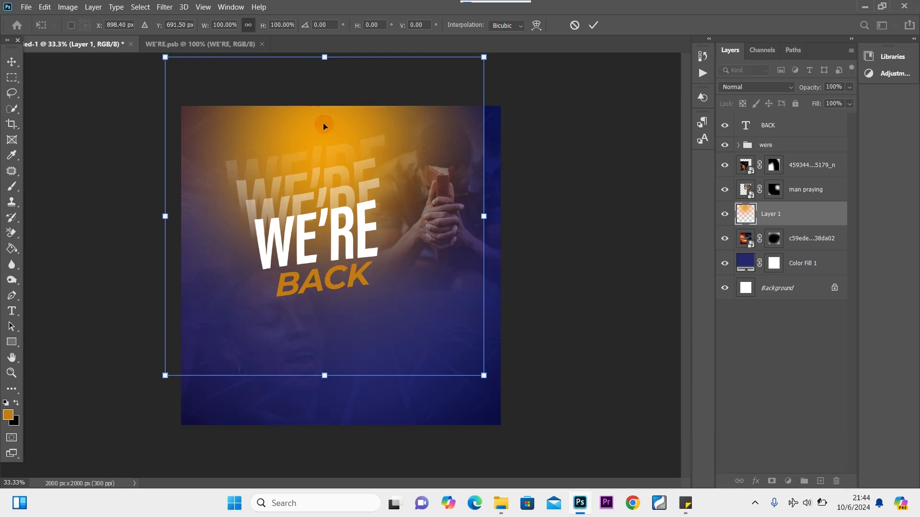
pyautogui.moveTo(324, 121); pyautogui.dragTo(322, 118)
pyautogui.press('Return')
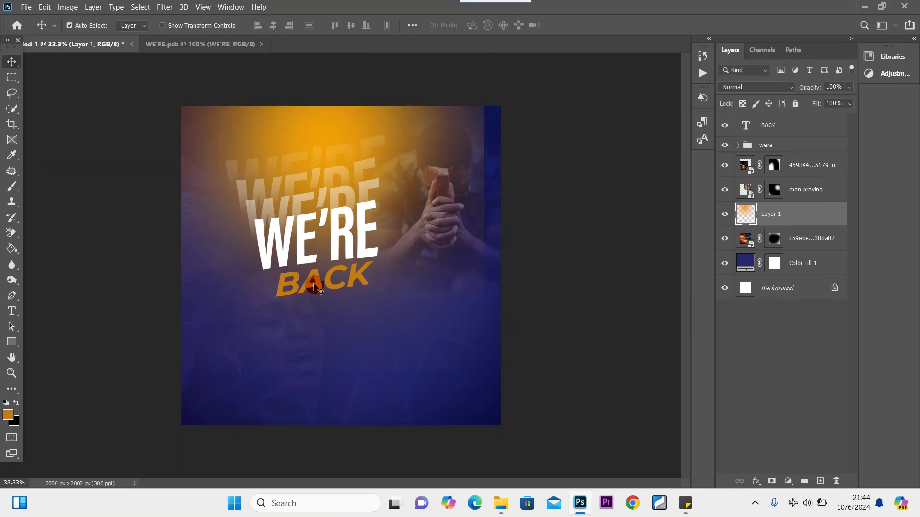
# Lower the blended soft-light photo layer's opacity to 15%.
pyautogui.click(320, 287)
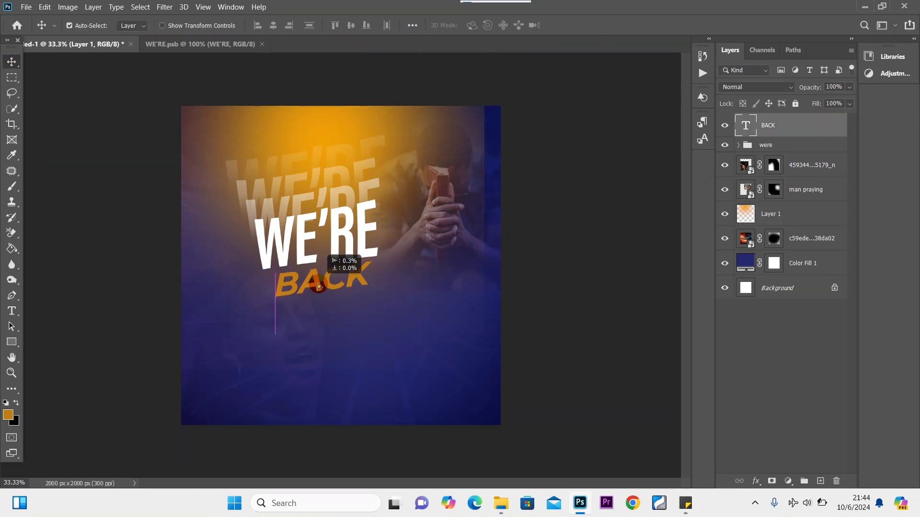
pyautogui.click(282, 335)
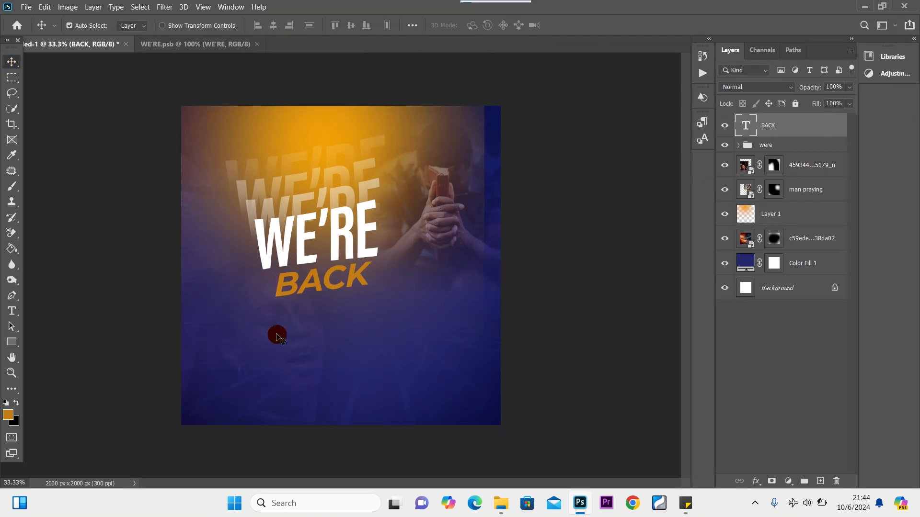
pyautogui.click(849, 86)
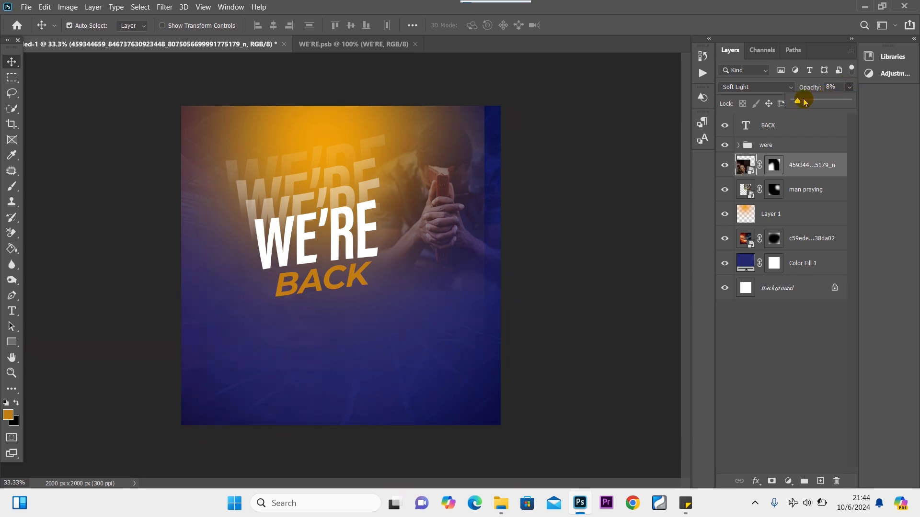
pyautogui.click(10, 61)
pyautogui.click(433, 135)
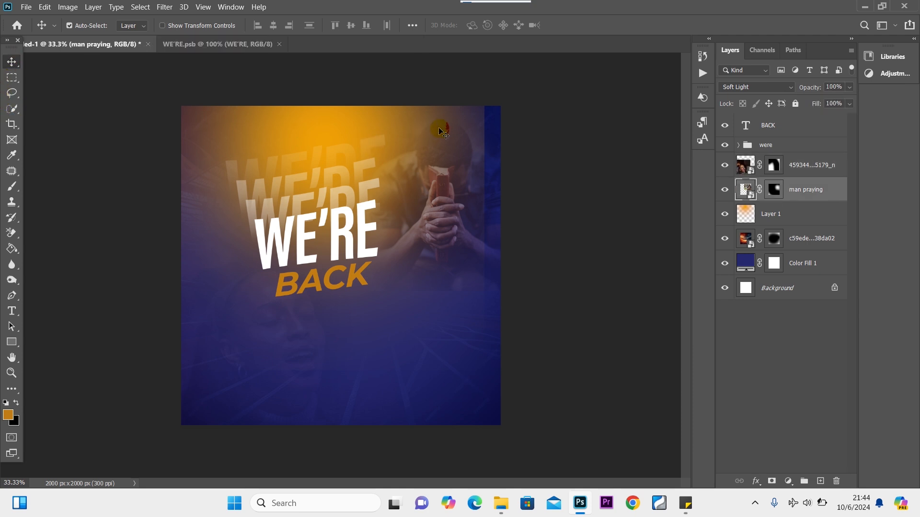
# Nudge the orange glow slightly right to about X 1012 px.
pyautogui.click(791, 216)
pyautogui.hotkey('ctrl', 't')
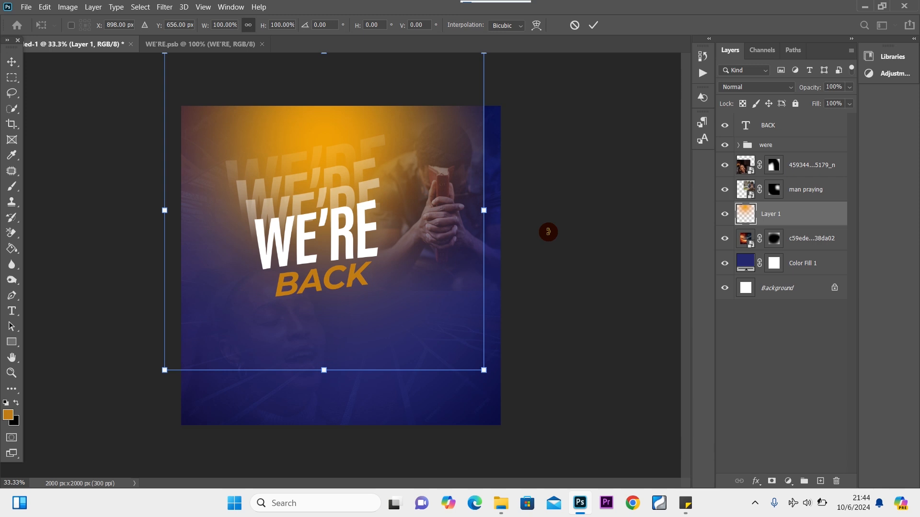
pyautogui.press('Right')
pyautogui.press('Right')
pyautogui.press('Right')
pyautogui.press('Right')
pyautogui.press('Right')
pyautogui.press('Right')
pyautogui.press('Right')
pyautogui.press('Right')
pyautogui.press('Right')
pyautogui.press('Right')
pyautogui.press('Right')
pyautogui.press('Right')
pyautogui.press('Right')
pyautogui.press('Right')
pyautogui.press('Right')
pyautogui.press('Right')
pyautogui.press('Right')
pyautogui.press('Right')
pyautogui.press('Right')
pyautogui.press('Right')
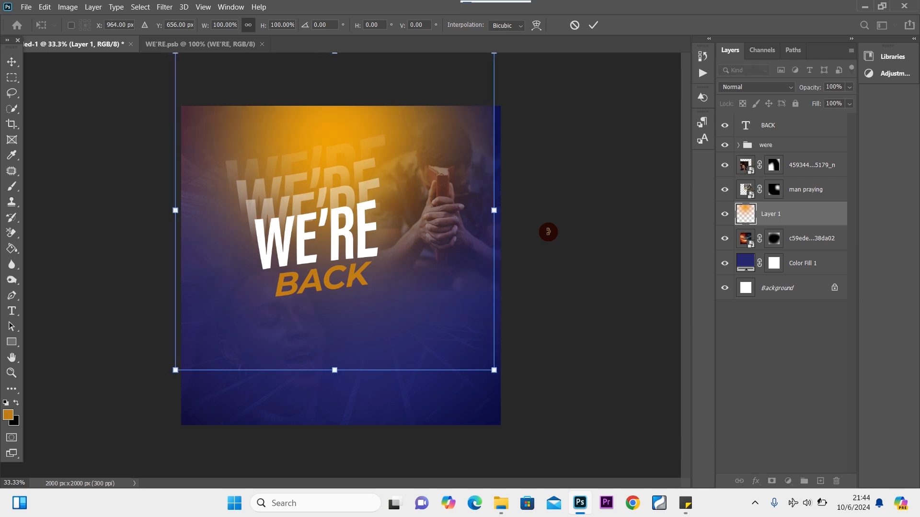
pyautogui.press('Right')
pyautogui.press('Right')
pyautogui.press('Right')
pyautogui.press('Right')
pyautogui.press('Right')
pyautogui.press('Right')
pyautogui.press('Right')
pyautogui.press('Right')
pyautogui.press('Right')
pyautogui.press('Right')
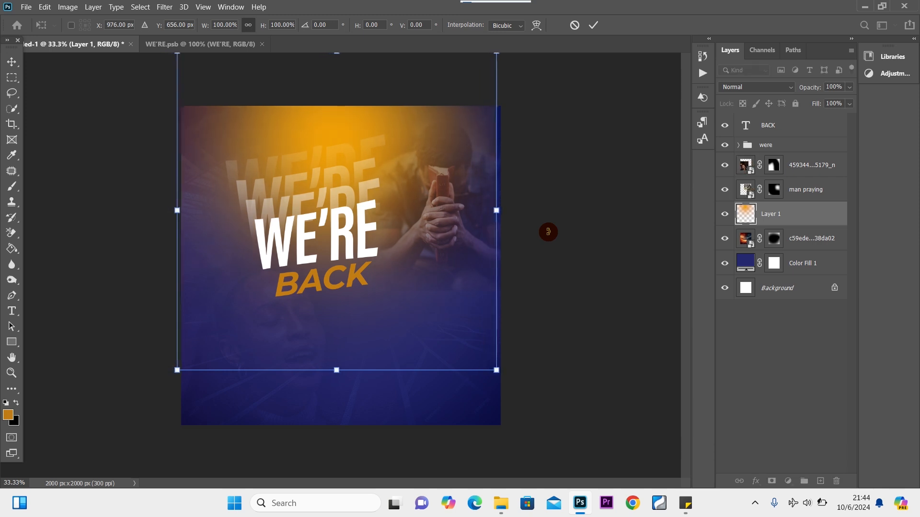
pyautogui.press('Right')
pyautogui.press('Right')
pyautogui.press('Right')
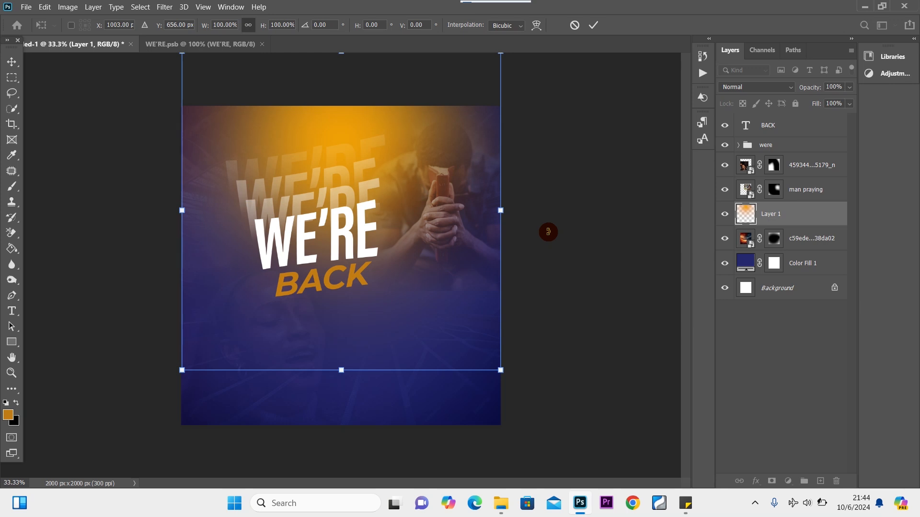
pyautogui.press('Right')
pyautogui.press('Right')
pyautogui.press('Right')
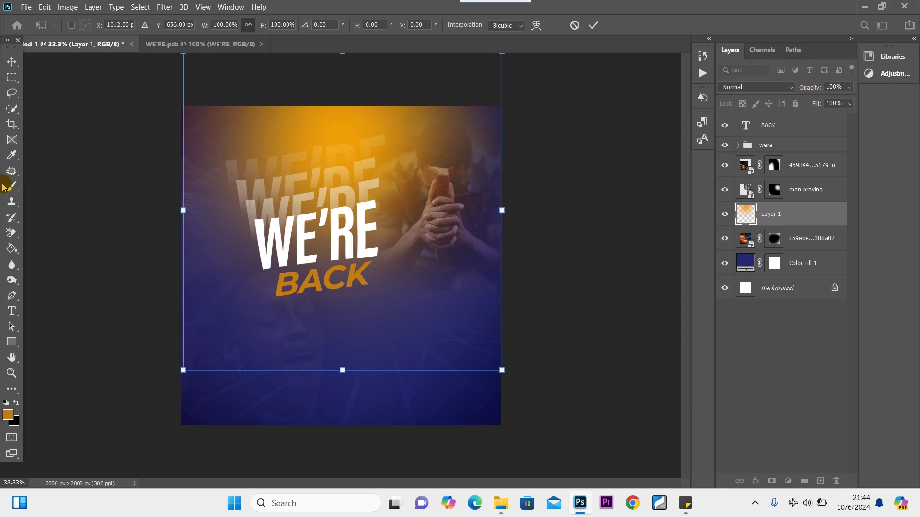
pyautogui.click(11, 61)
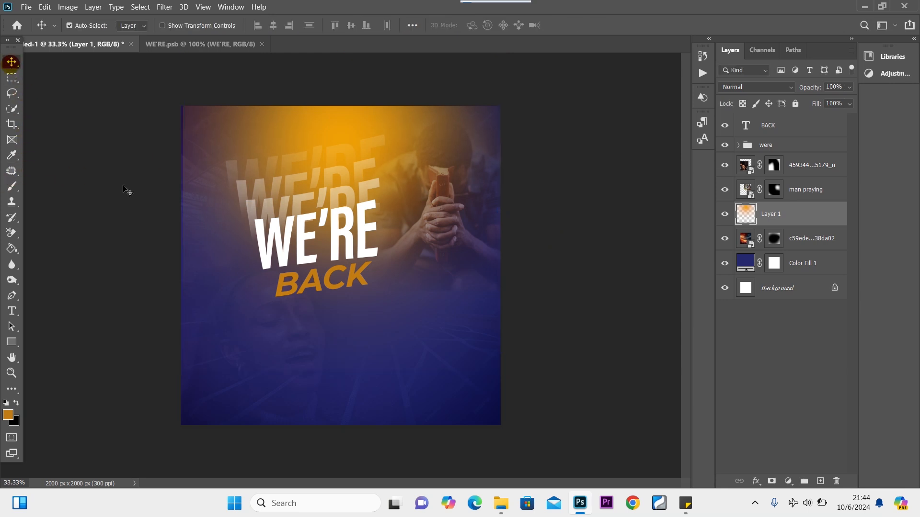
pyautogui.click(334, 285)
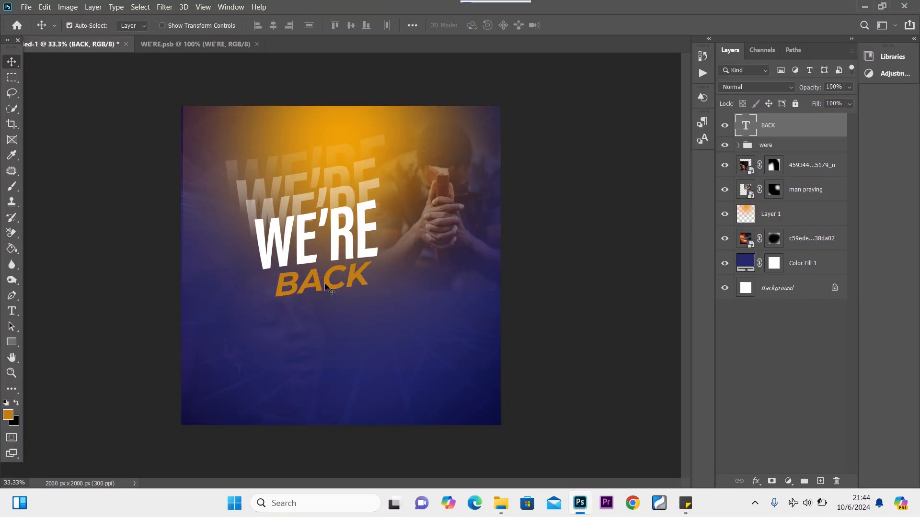
# Nudge BACK slightly up and left and scale it down to about 82%.
pyautogui.moveTo(327, 286); pyautogui.dragTo(324, 283)
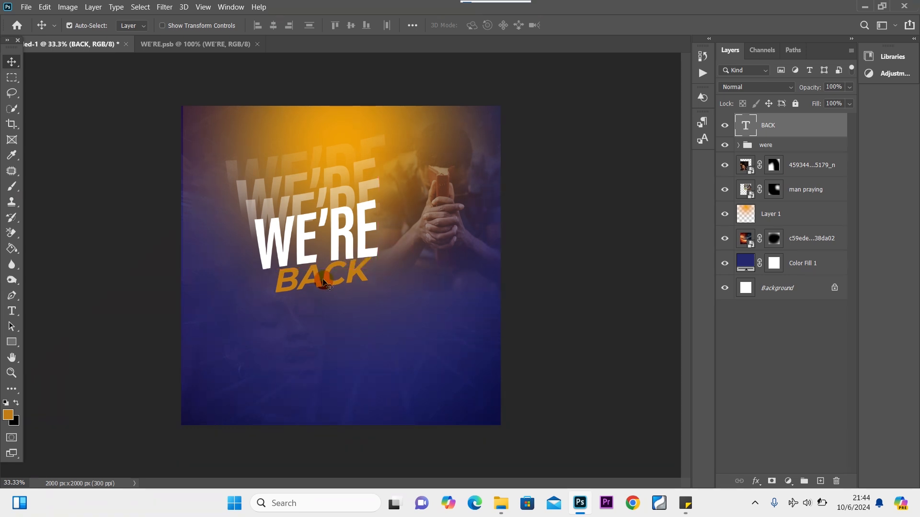
pyautogui.hotkey('ctrl', 't')
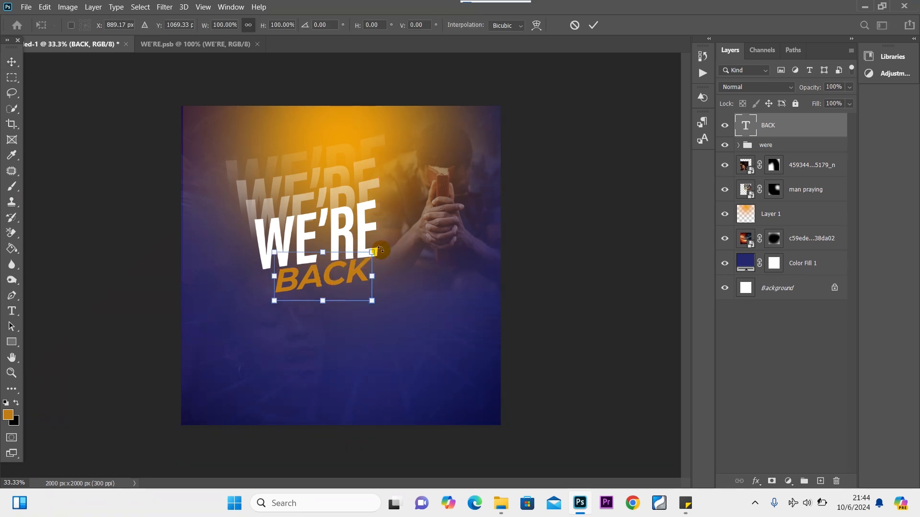
pyautogui.moveTo(373, 252); pyautogui.dragTo(347, 261)
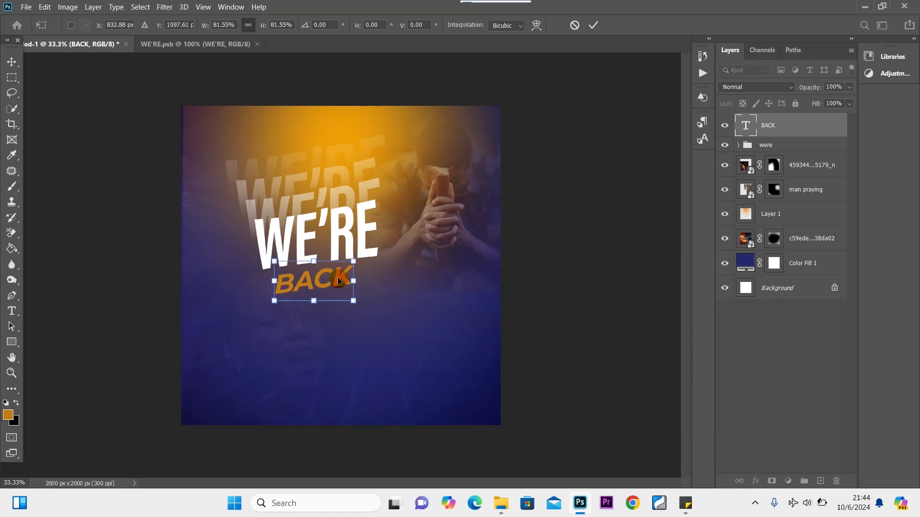
pyautogui.click(11, 61)
# Move the WE'RE group and BACK together left and slightly up, to about X 590 px.
pyautogui.click(394, 124)
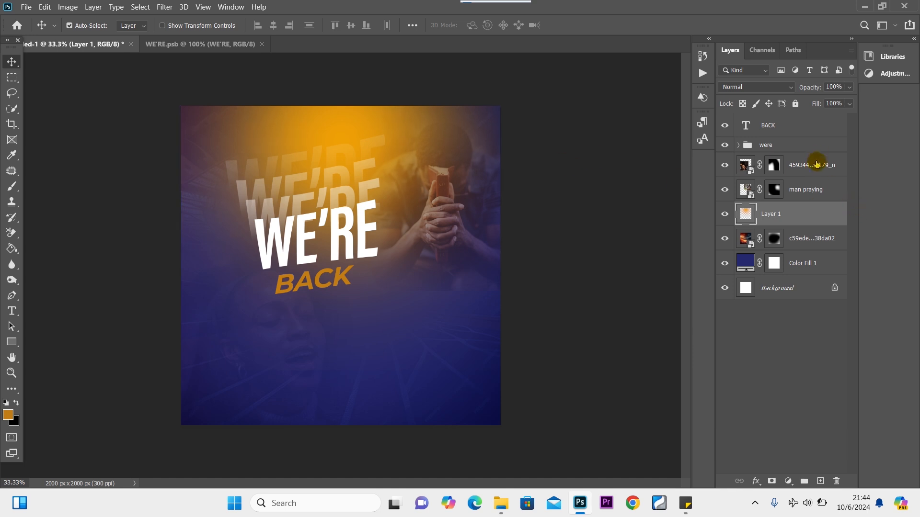
pyautogui.click(794, 144)
pyautogui.keyDown('ctrl'); pyautogui.click(800, 127); pyautogui.keyUp('ctrl')
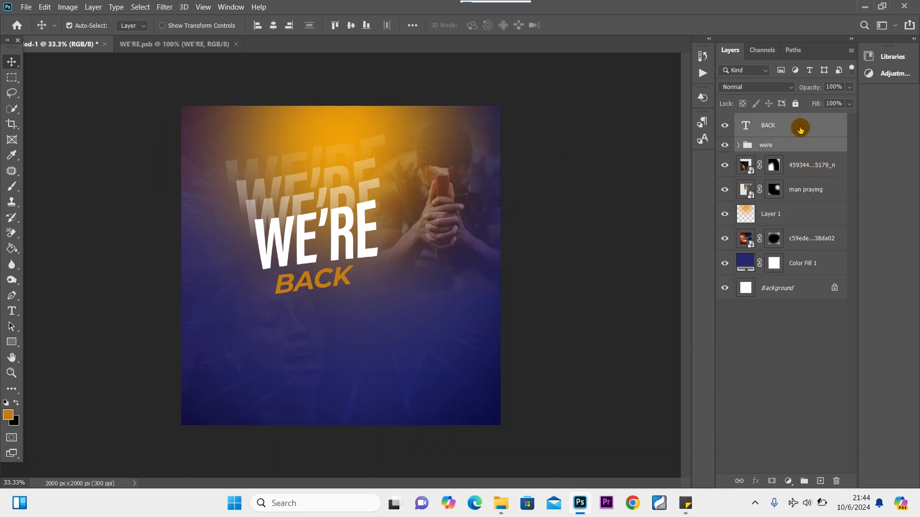
pyautogui.hotkey('ctrl', 't')
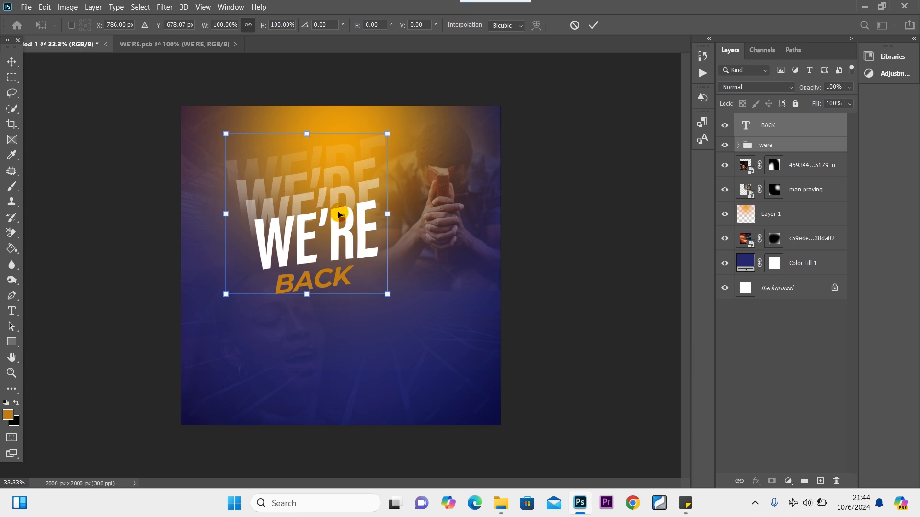
pyautogui.moveTo(338, 214); pyautogui.dragTo(305, 217)
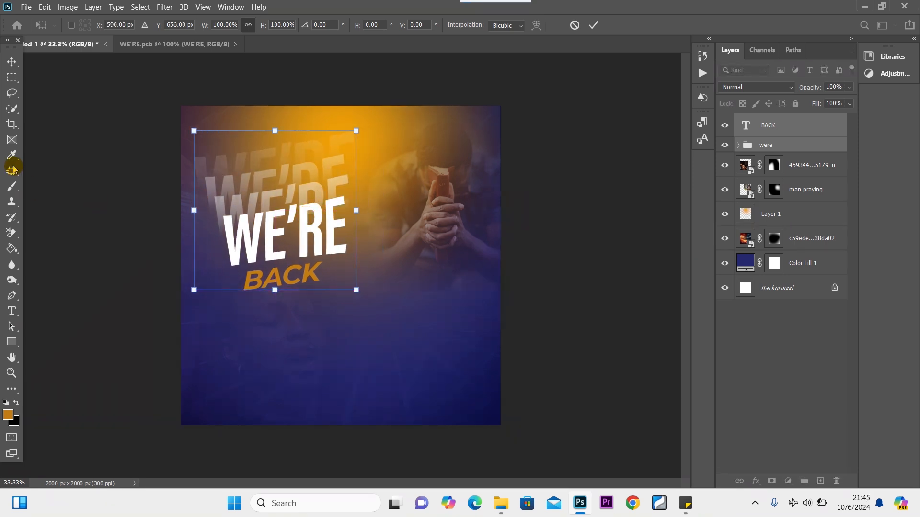
pyautogui.click(11, 62)
# Start a new white, Regular-style Montserrat text layer below BACK.
pyautogui.click(11, 311)
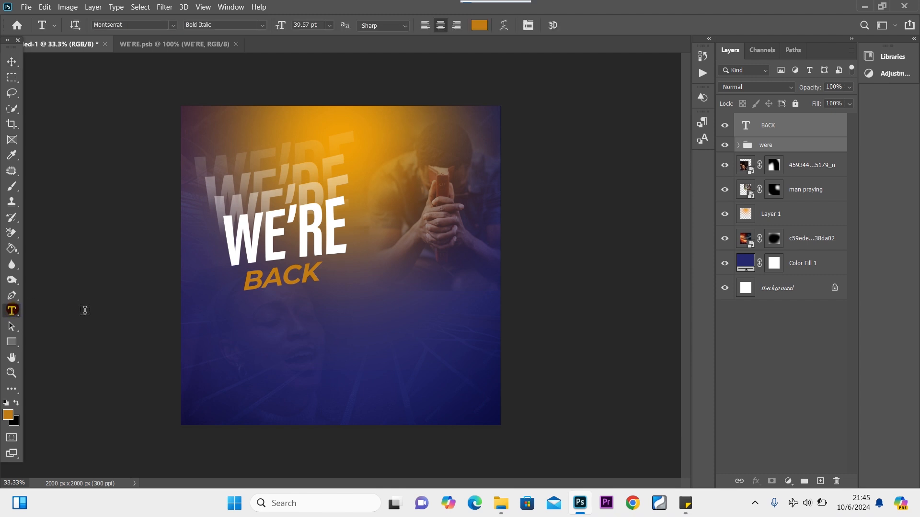
pyautogui.click(6, 402)
pyautogui.click(16, 404)
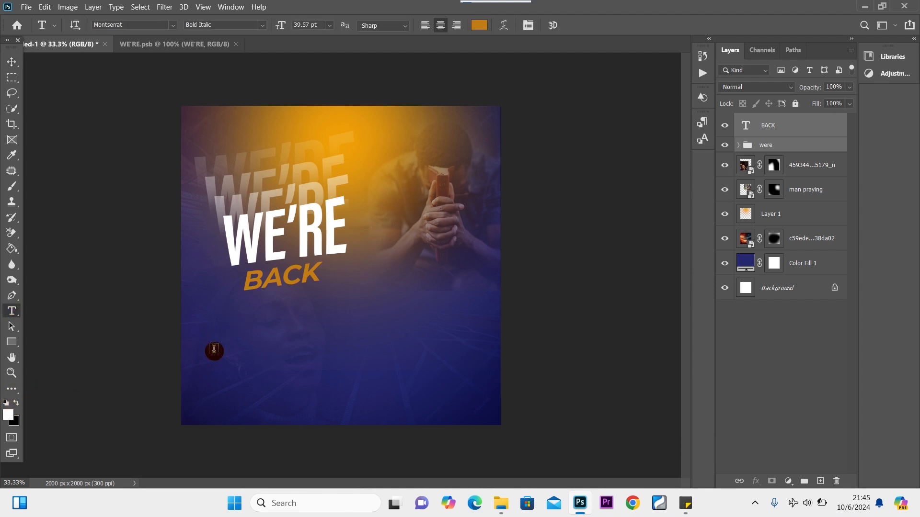
pyautogui.click(243, 313)
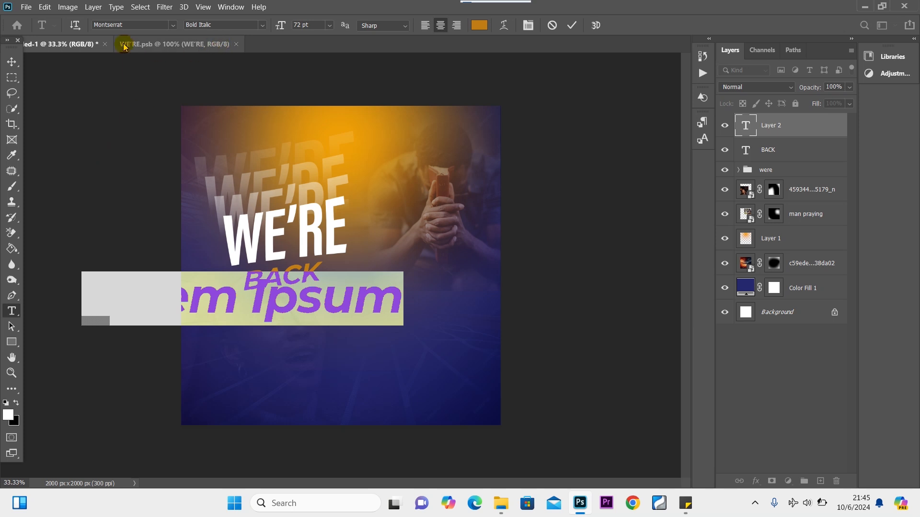
pyautogui.click(261, 26)
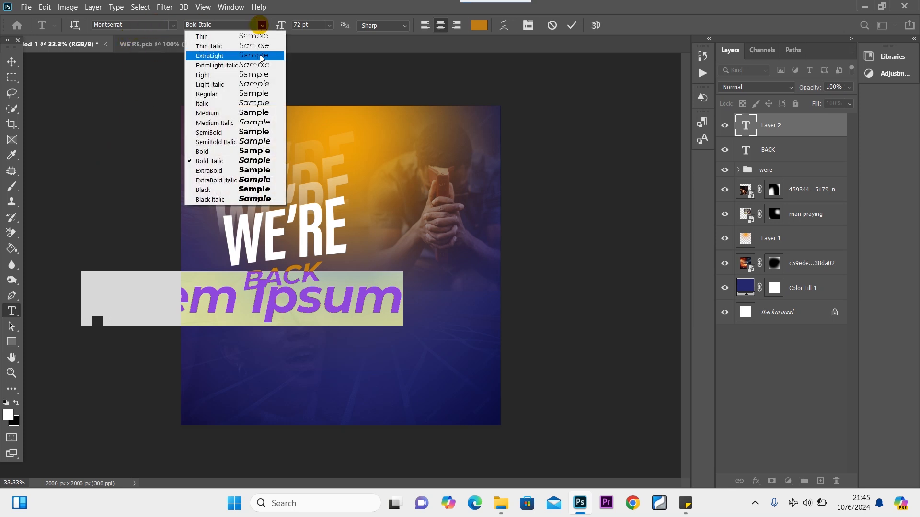
pyautogui.click(248, 94)
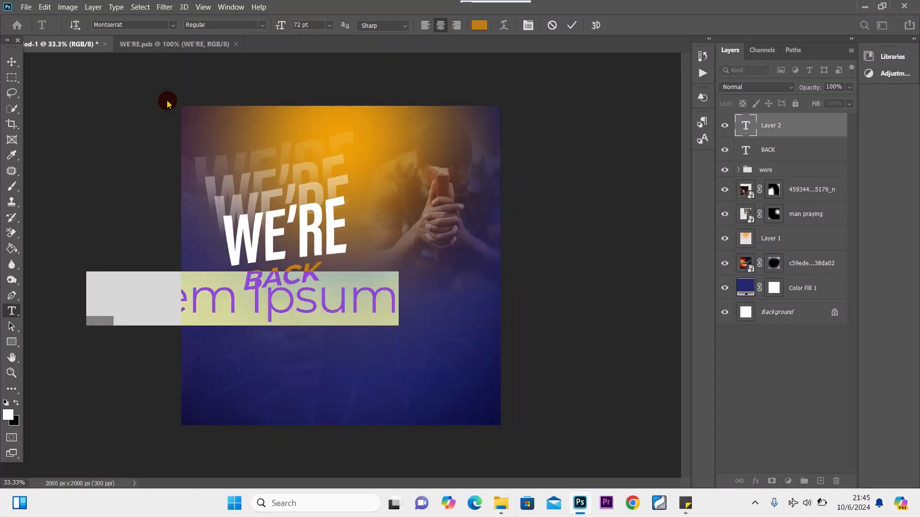
# Type the subtitle 'Fellowship with us', fixing an initial typo.
pyautogui.write('fELLO')
pyautogui.press('BackSpace')
pyautogui.press('BackSpace')
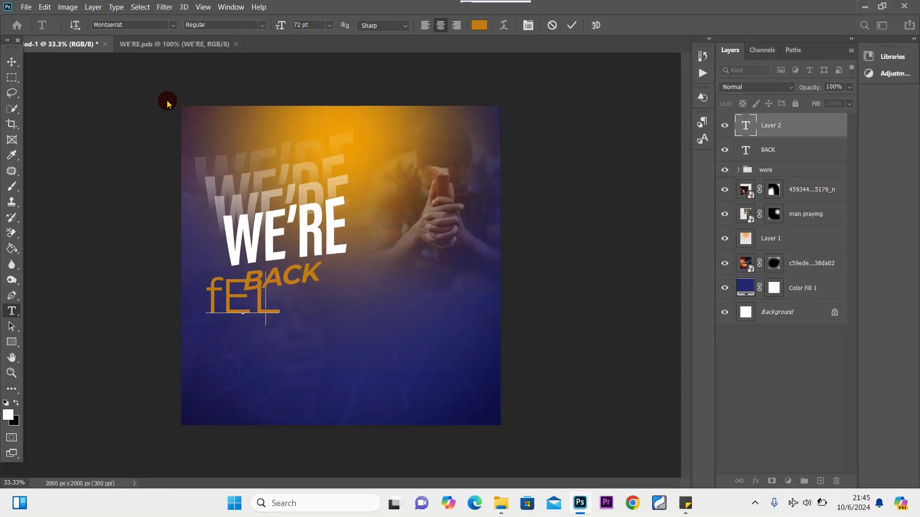
pyautogui.press('BackSpace')
pyautogui.press('BackSpace')
pyautogui.press('BackSpace')
pyautogui.write('F')
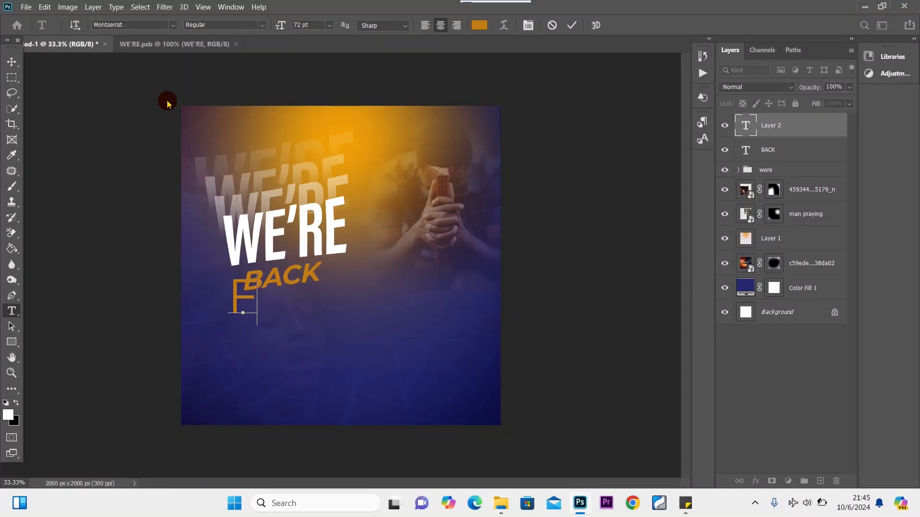
pyautogui.write('ellowship with us')
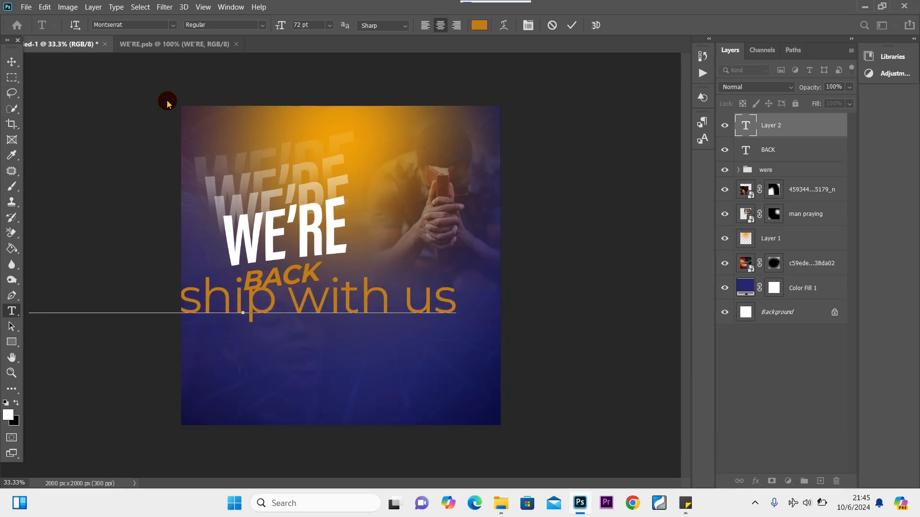
# Make the subtitle 14 pt Italic, white as sampled from WE'RE, and commit it.
pyautogui.hotkey('ctrl', 'a')
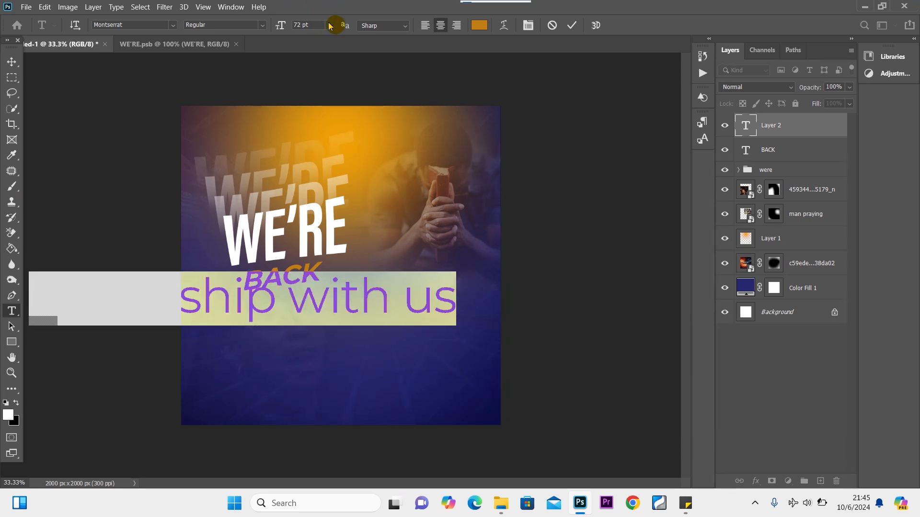
pyautogui.click(329, 25)
pyautogui.click(314, 98)
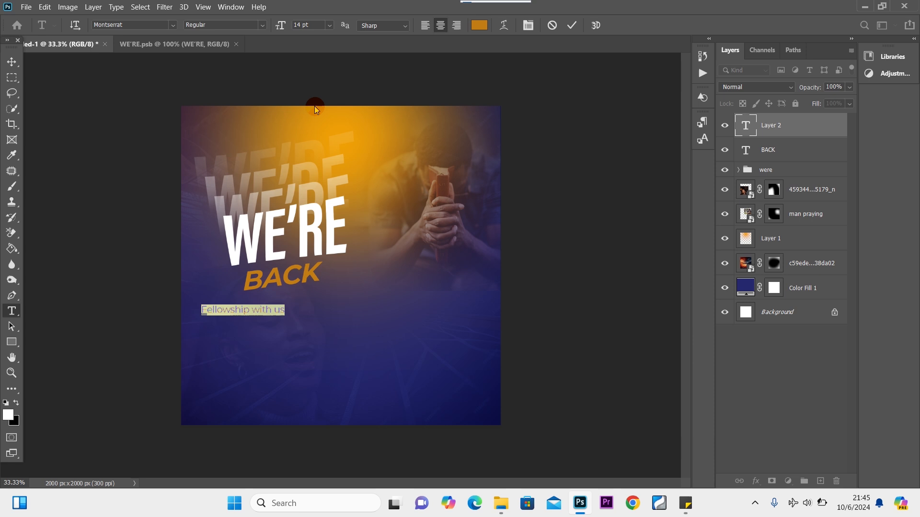
pyautogui.click(259, 24)
pyautogui.click(254, 103)
pyautogui.click(479, 25)
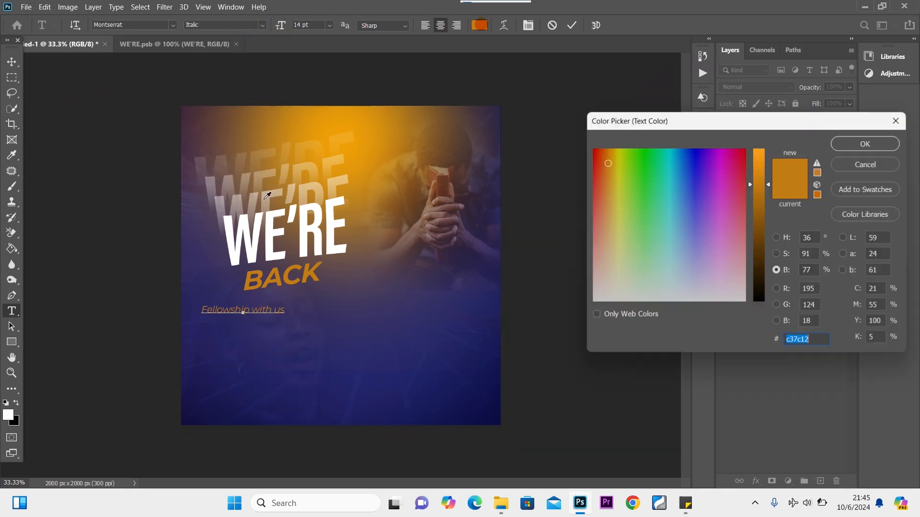
pyautogui.click(241, 239)
pyautogui.click(865, 144)
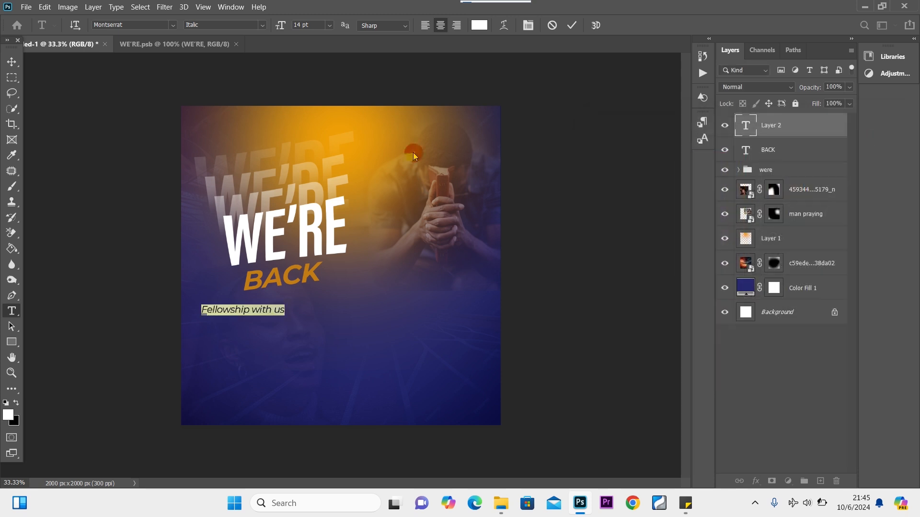
pyautogui.hotkey('ctrl', 't')
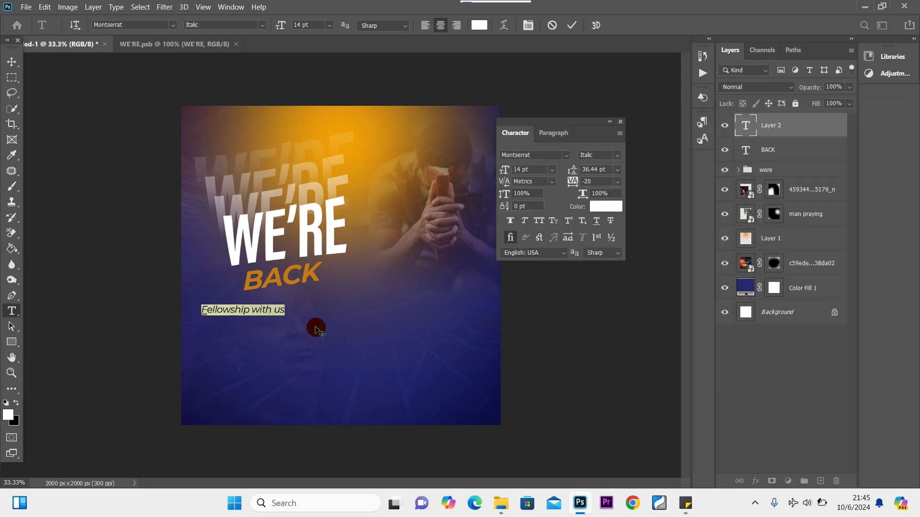
pyautogui.click(17, 60)
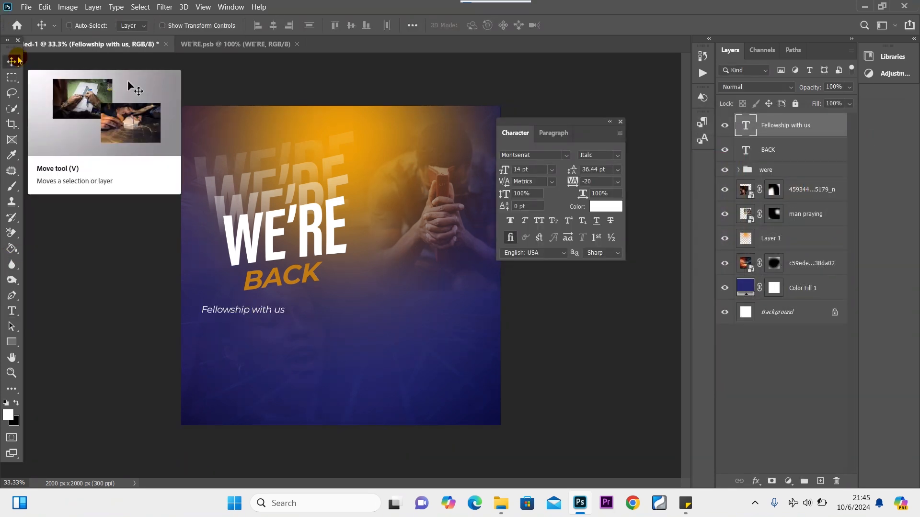
# Tilt the subtitle about −6.7°, tuck it beneath BACK, and shift BACK slightly right.
pyautogui.hotkey('ctrl', 't')
pyautogui.moveTo(263, 298); pyautogui.dragTo(305, 286)
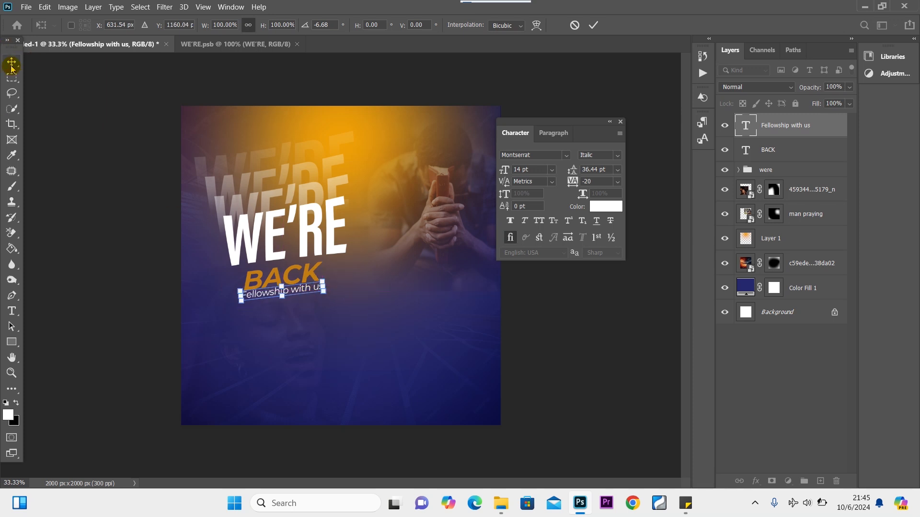
pyautogui.press('Return')
pyautogui.hotkey('shift', 'Down')
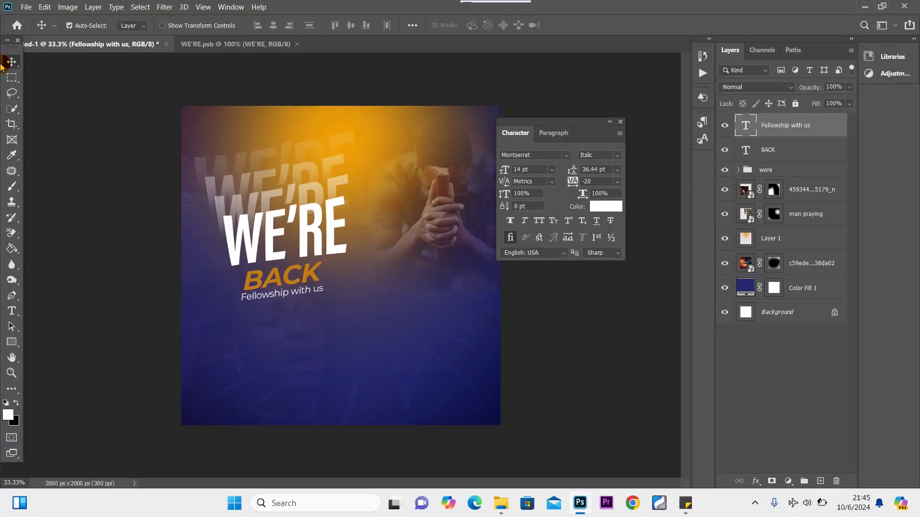
pyautogui.hotkey('shift', 'Right')
pyautogui.hotkey('shift', 'Right')
pyautogui.hotkey('shift', 'Right')
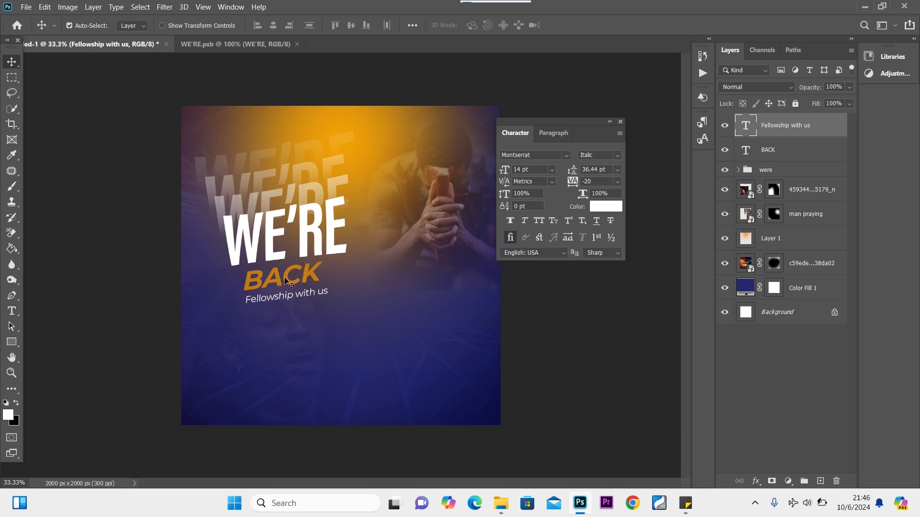
pyautogui.moveTo(287, 280); pyautogui.dragTo(290, 281)
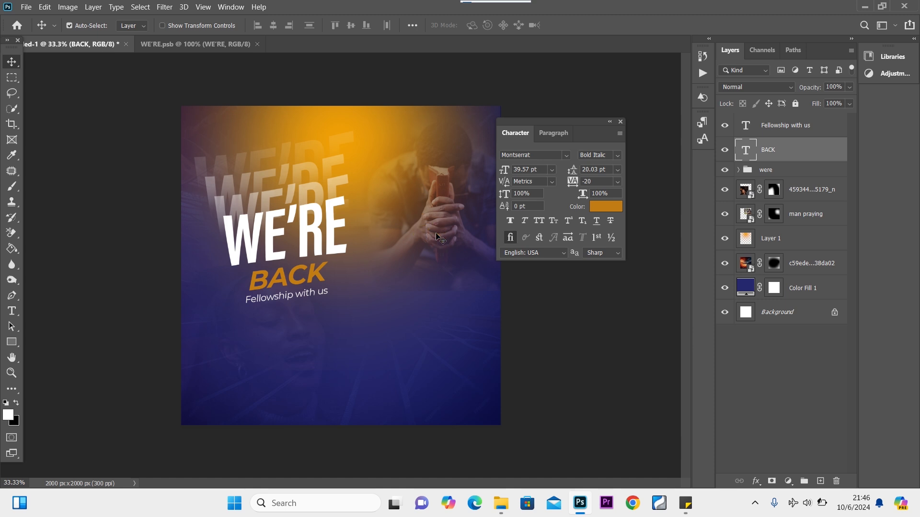
# Nudge the praying-man photo up and to the right behind WE'RE BACK.
pyautogui.moveTo(436, 235); pyautogui.dragTo(458, 211)
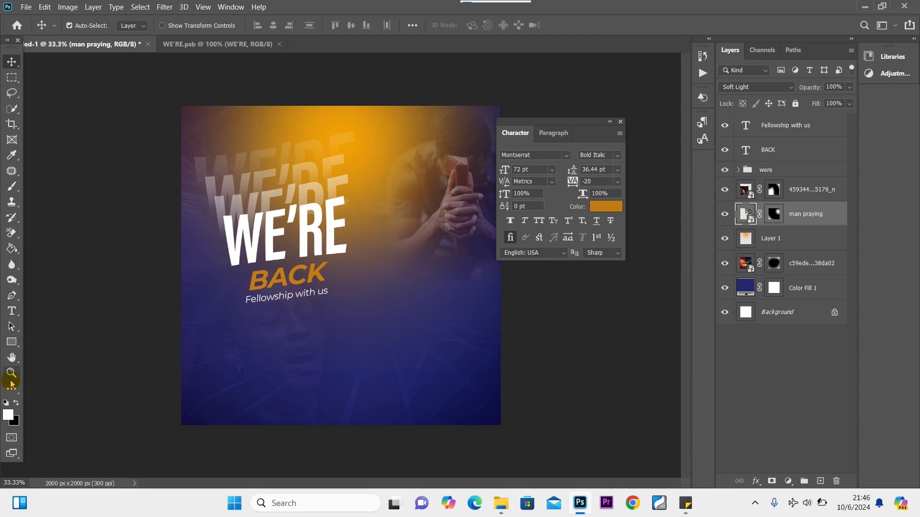
pyautogui.click(12, 343)
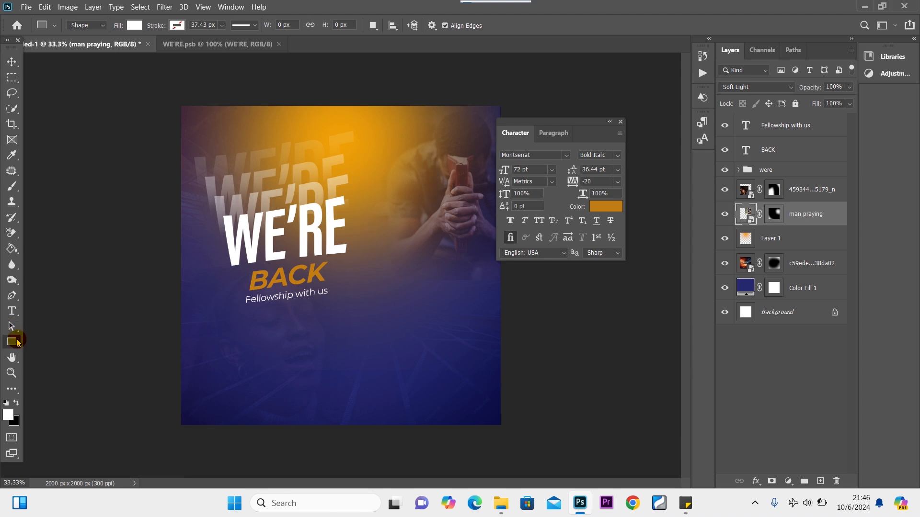
# Draw a tall rectangle right of the headline filled with the recent orange swatch.
pyautogui.moveTo(372, 217); pyautogui.dragTo(436, 318)
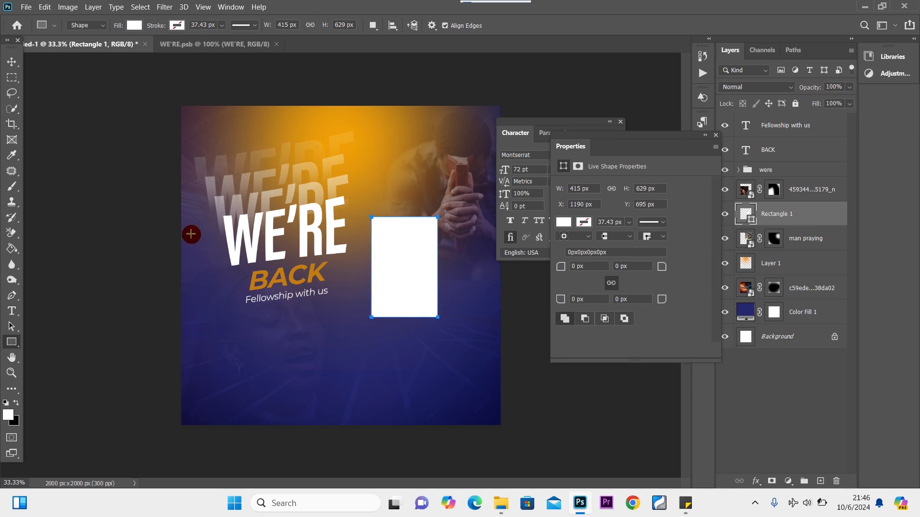
pyautogui.click(560, 222)
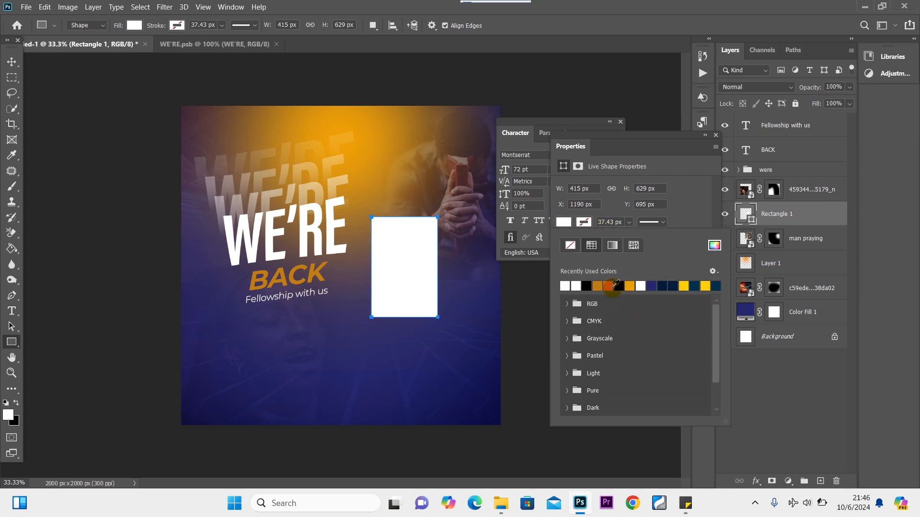
pyautogui.click(614, 288)
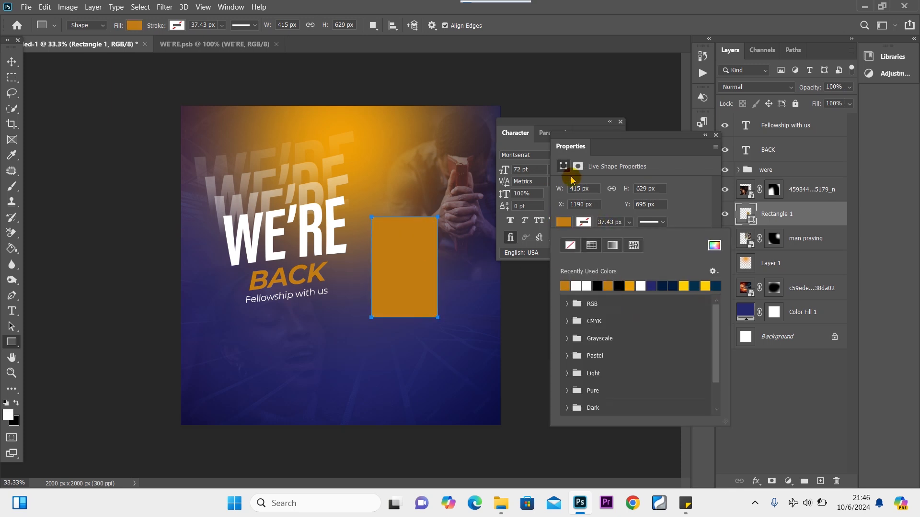
pyautogui.click(715, 135)
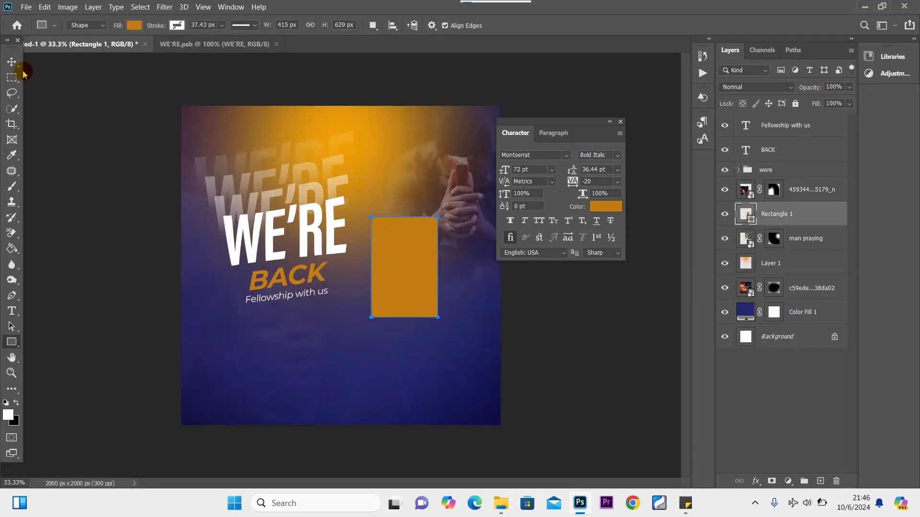
pyautogui.click(11, 62)
pyautogui.moveTo(414, 257); pyautogui.dragTo(403, 258)
# Skew the orange rectangle into a slanted parallelogram and commit the transform.
pyautogui.hotkey('ctrl', 't')
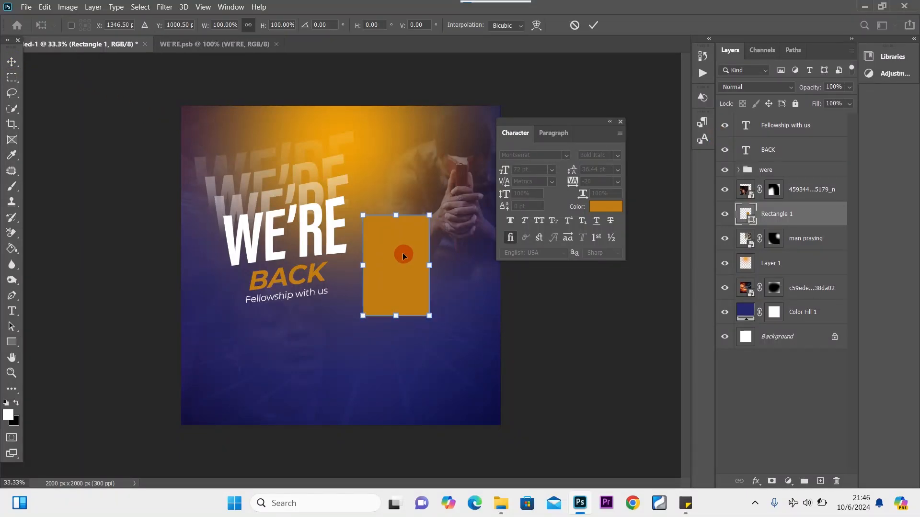
pyautogui.rightClick(404, 256)
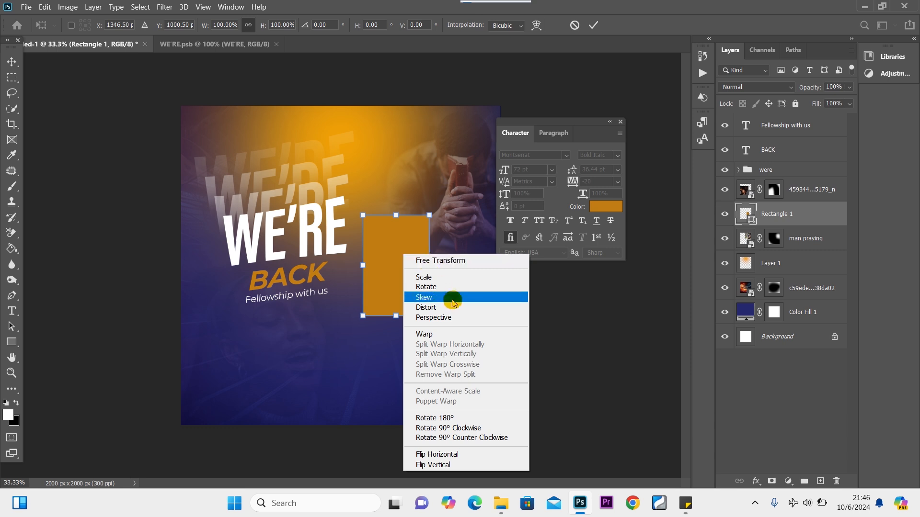
pyautogui.click(454, 303)
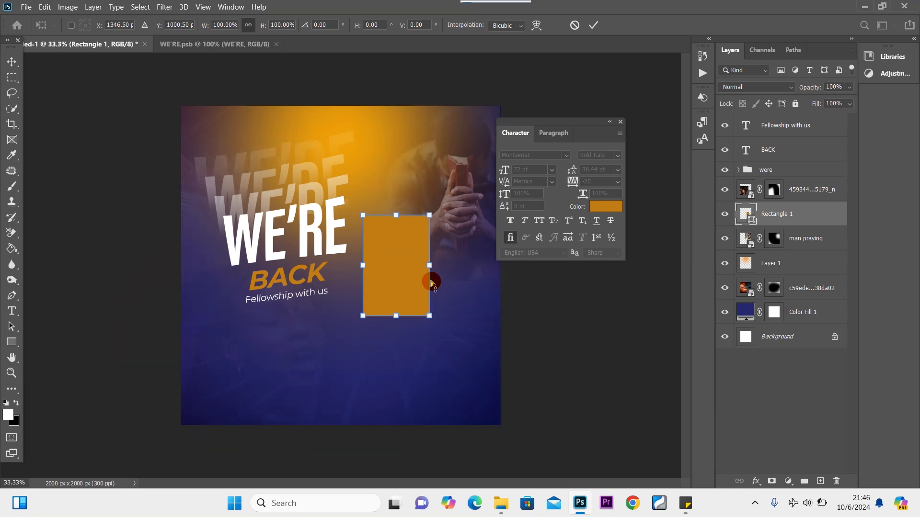
pyautogui.moveTo(430, 272); pyautogui.dragTo(431, 259)
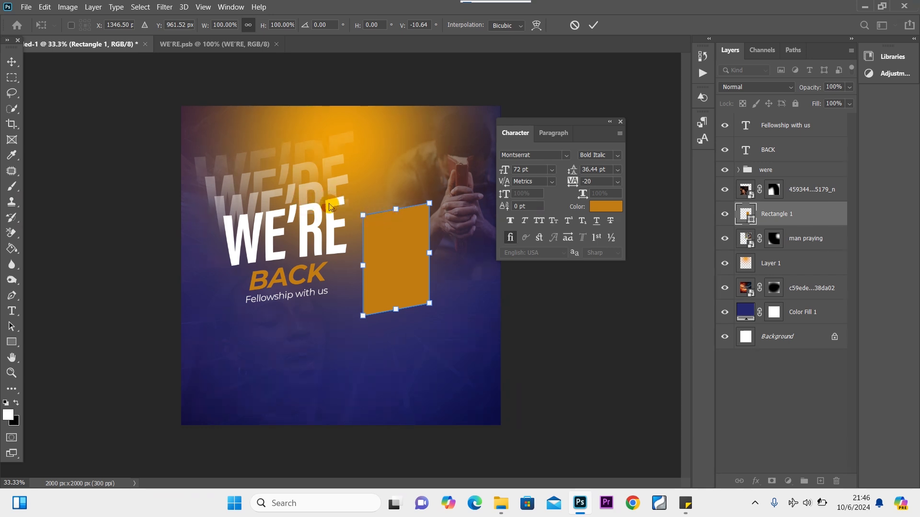
pyautogui.click(401, 233)
pyautogui.moveTo(363, 215); pyautogui.dragTo(363, 214)
pyautogui.click(424, 309)
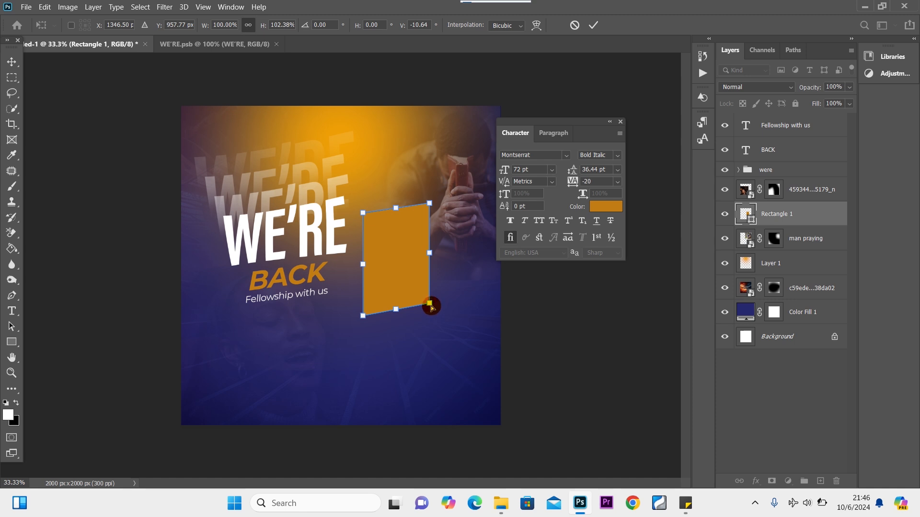
pyautogui.moveTo(431, 307); pyautogui.dragTo(431, 306)
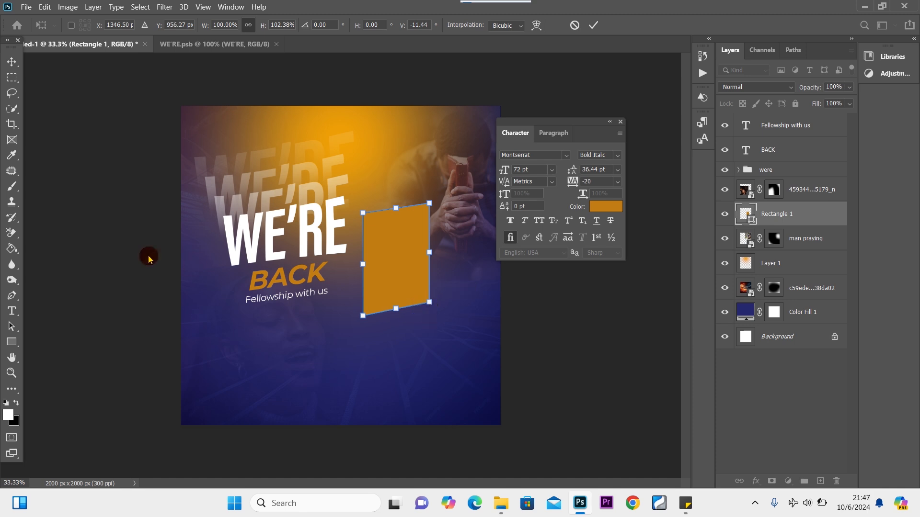
pyautogui.click(11, 62)
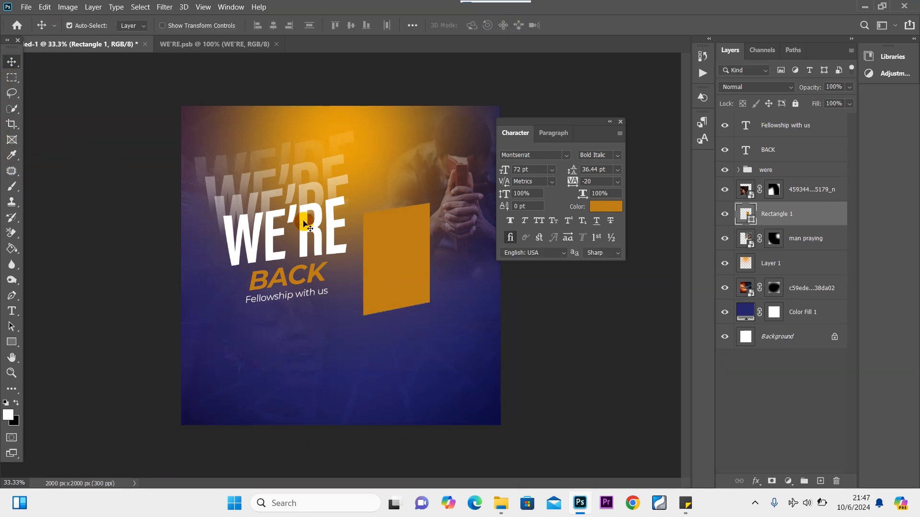
# Lower the Fellowship with us tagline, BACK and the WE'RE group, nudging the orange box.
pyautogui.moveTo(389, 266); pyautogui.dragTo(383, 273)
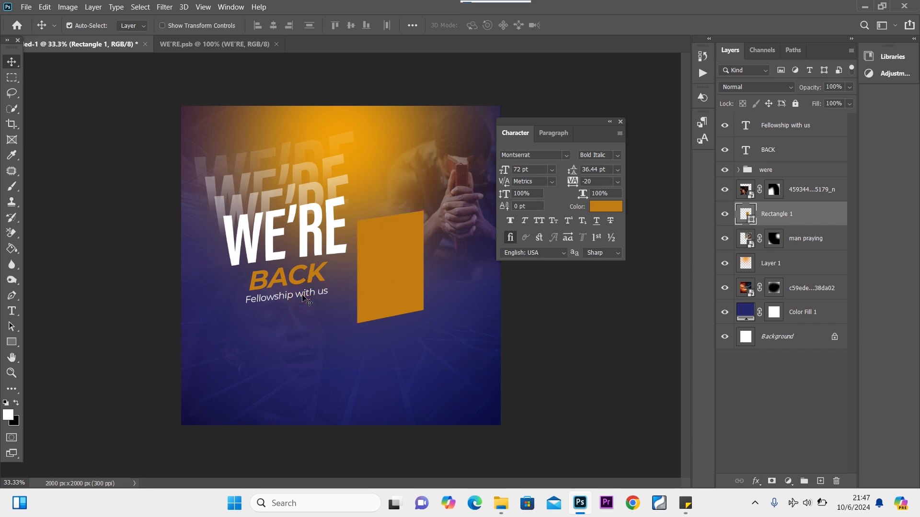
pyautogui.moveTo(303, 298); pyautogui.dragTo(302, 318)
pyautogui.moveTo(295, 282)
pyautogui.mouseDown()
pyautogui.moveTo(295, 324)
pyautogui.moveTo(296, 299)
pyautogui.mouseUp()
pyautogui.click(797, 172)
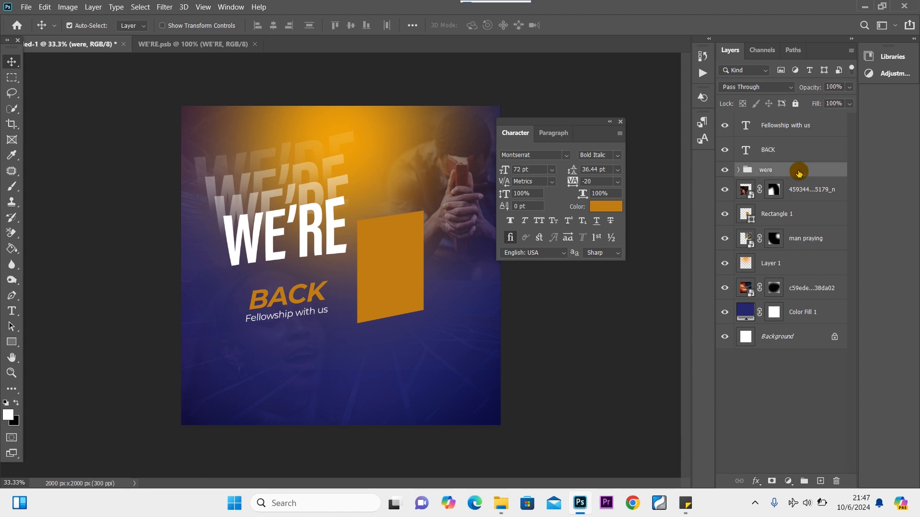
pyautogui.hotkey('ctrl', 't')
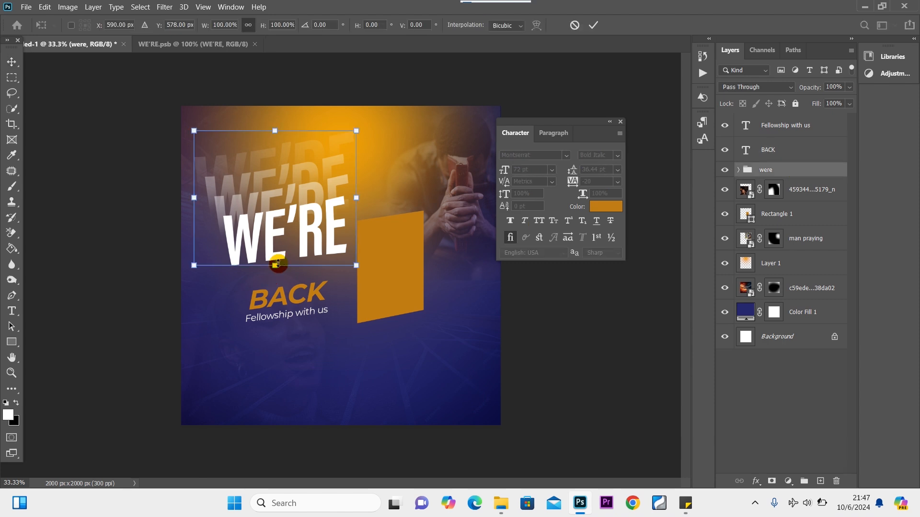
pyautogui.moveTo(301, 227); pyautogui.dragTo(302, 241)
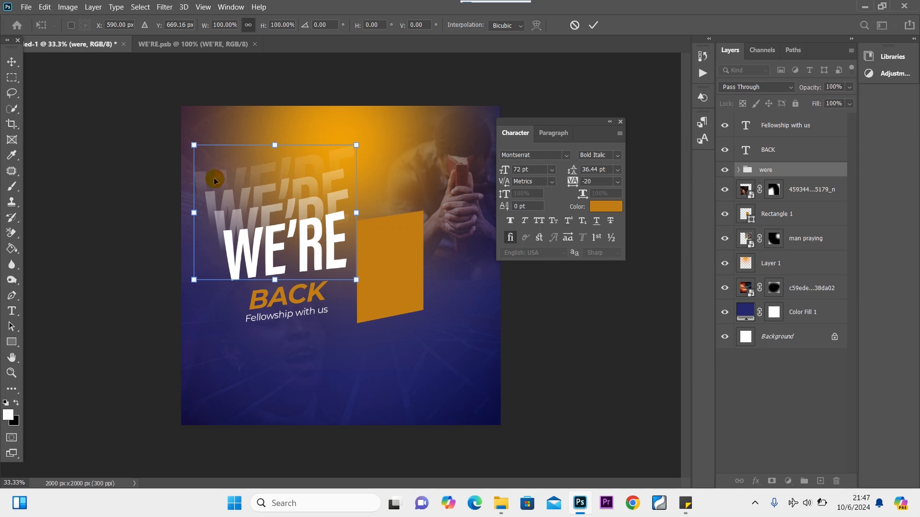
pyautogui.moveTo(305, 244); pyautogui.dragTo(304, 245)
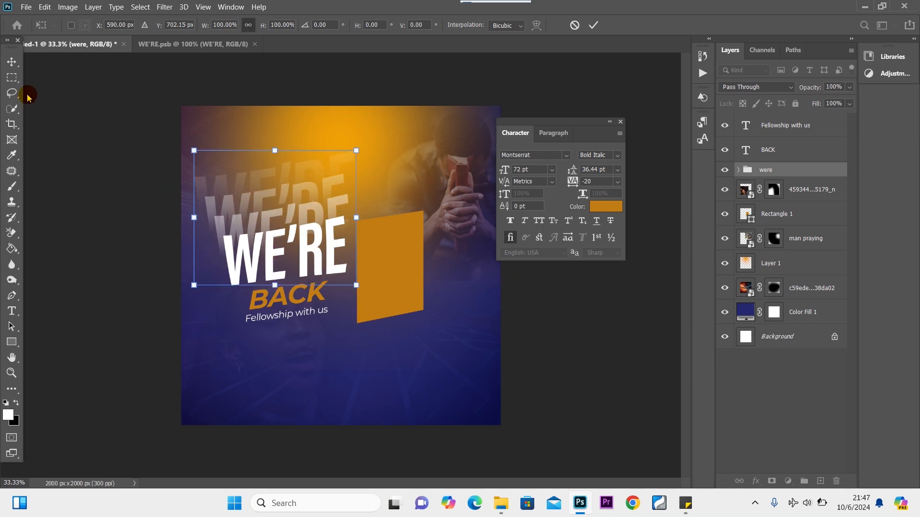
pyautogui.click(12, 62)
# Drag the afecam logo file from the Resumption folder into the flyer.
pyautogui.moveTo(500, 503)
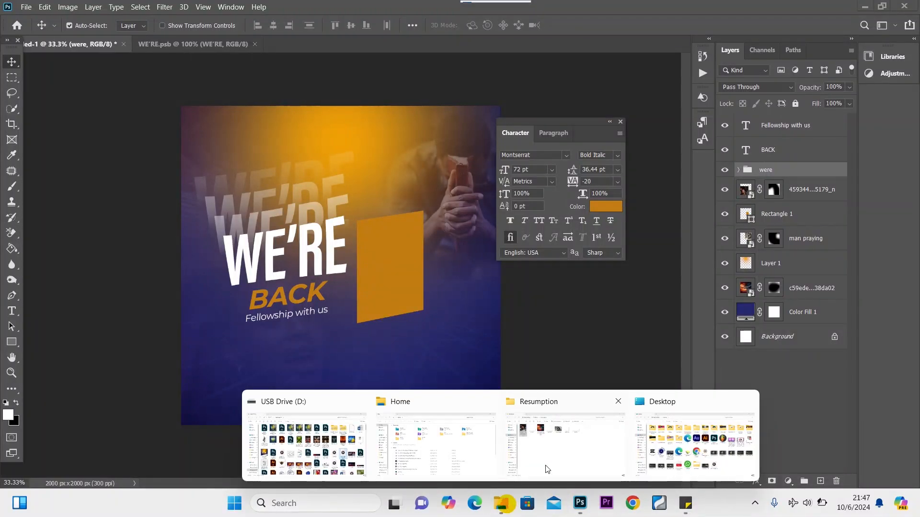
pyautogui.click(548, 469)
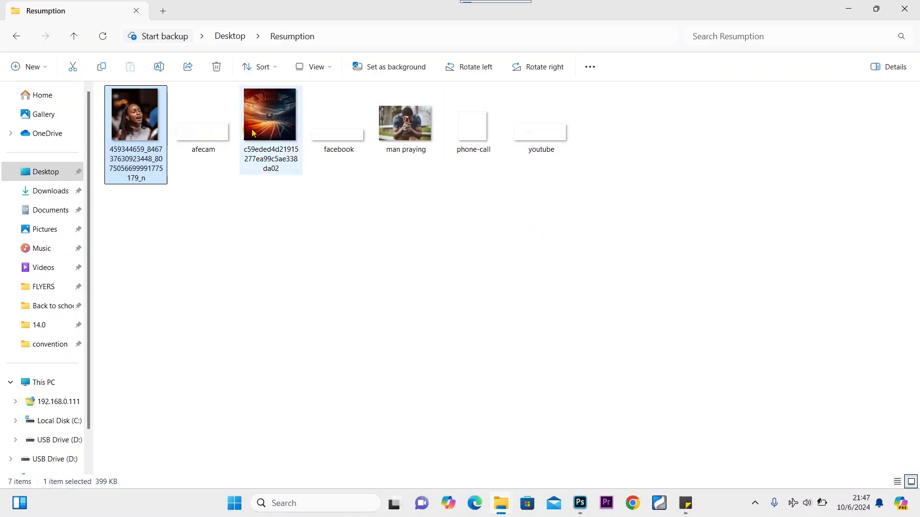
pyautogui.moveTo(203, 133); pyautogui.dragTo(242, 158)
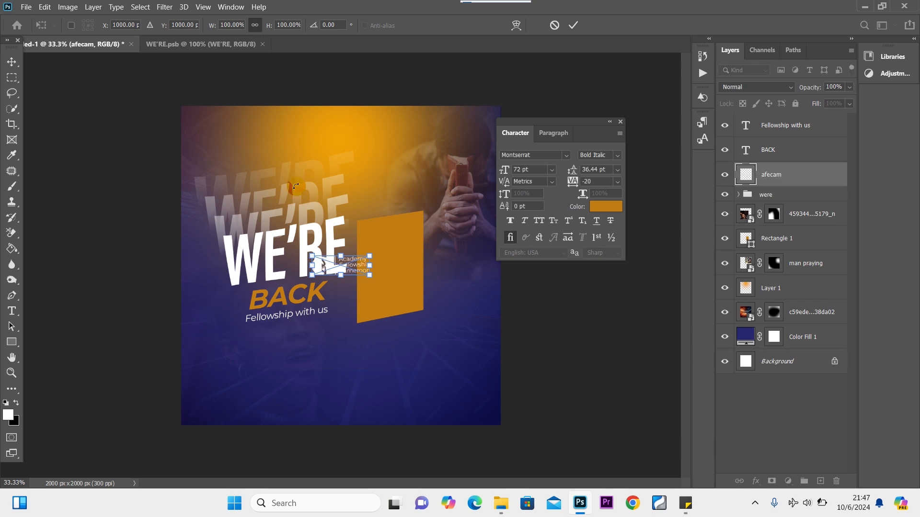
# Place the afecam logo in the top-left corner at 89.25% and close the Character panel.
pyautogui.moveTo(364, 266); pyautogui.dragTo(267, 134)
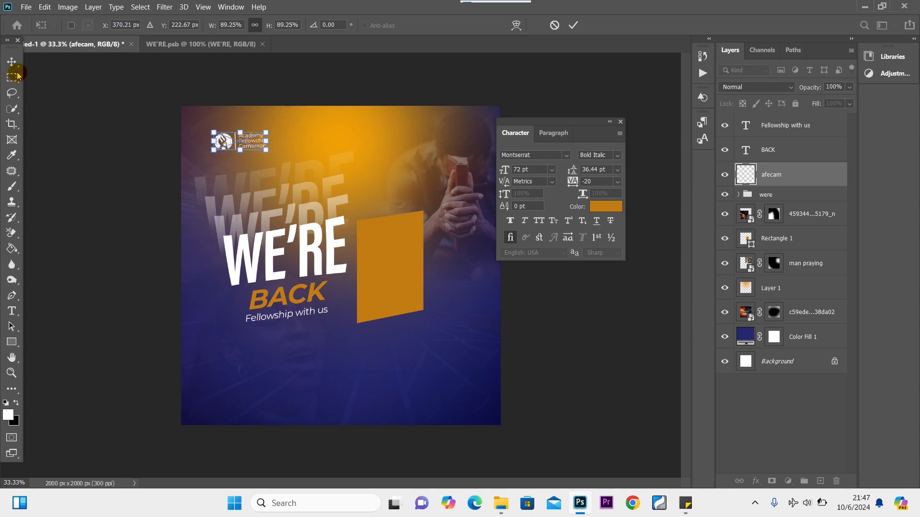
pyautogui.click(10, 59)
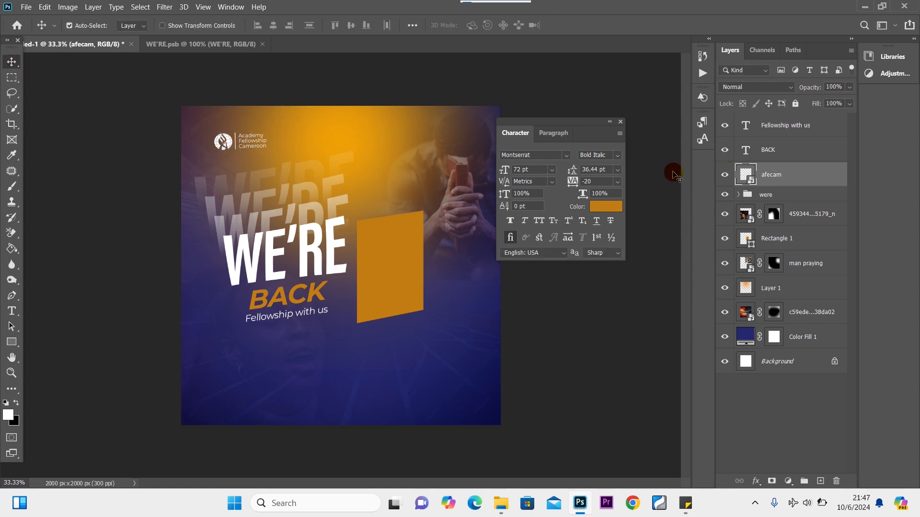
pyautogui.click(621, 121)
# Shift the praying-man photo down-left, select the orange rectangle and swap foreground/background colours.
pyautogui.moveTo(469, 200); pyautogui.dragTo(452, 218)
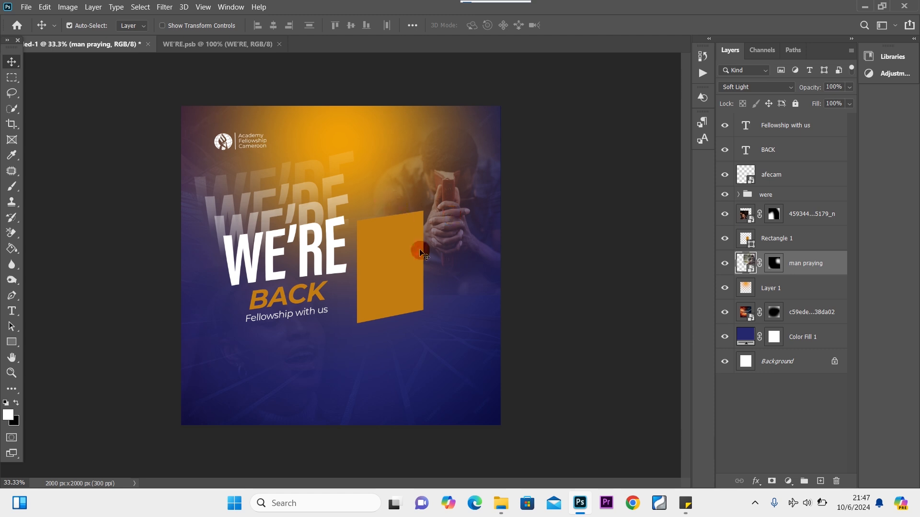
pyautogui.click(396, 267)
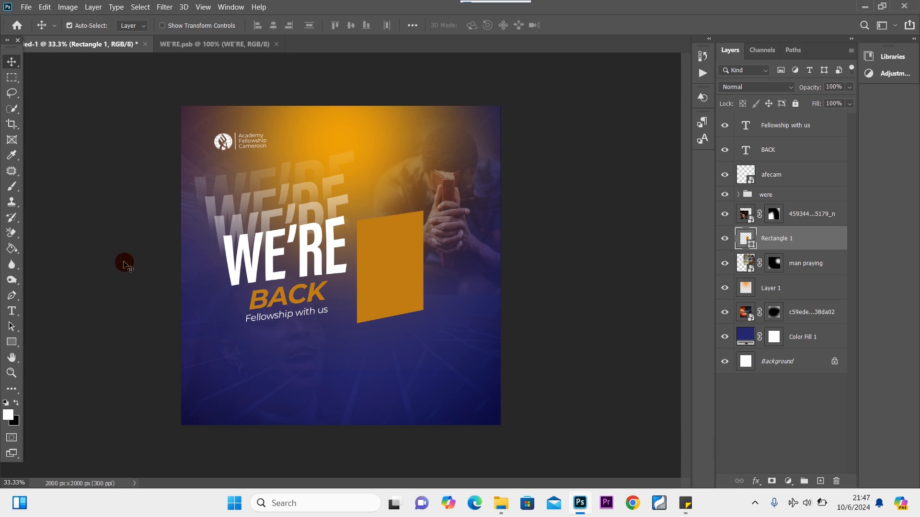
pyautogui.click(16, 403)
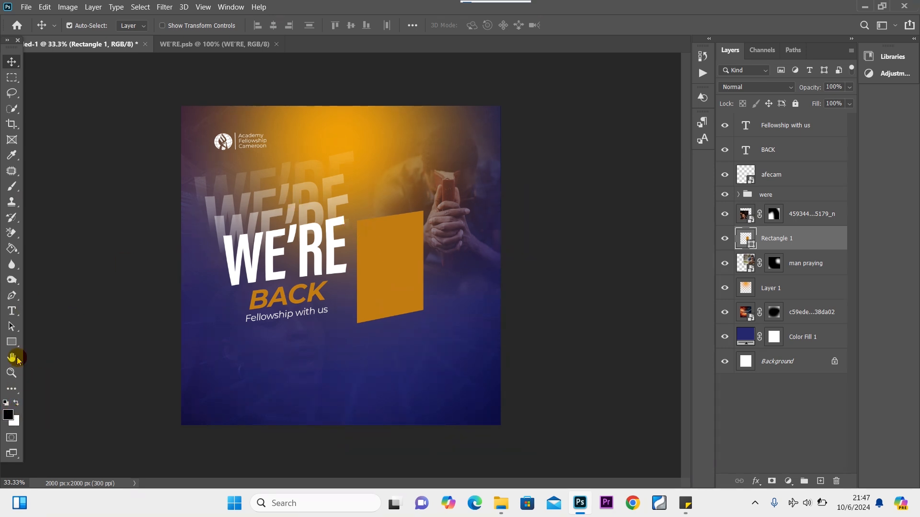
pyautogui.click(12, 311)
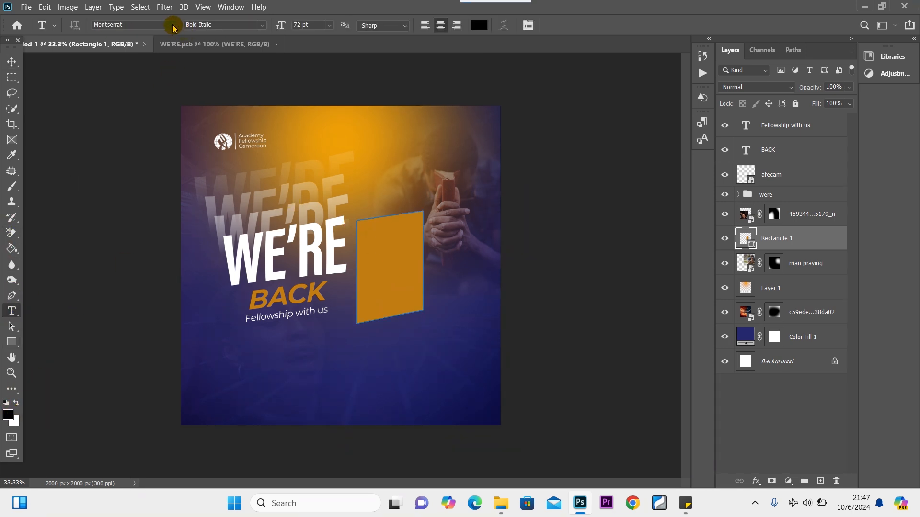
# Type 3:30PM below the tagline in Acumin Variable Concept.
pyautogui.click(172, 25)
pyautogui.click(153, 62)
pyautogui.click(363, 263)
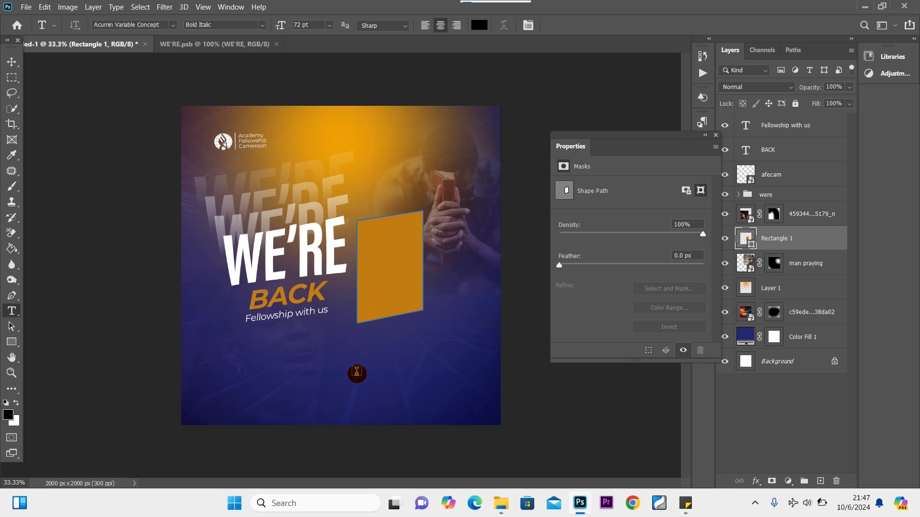
pyautogui.click(354, 374)
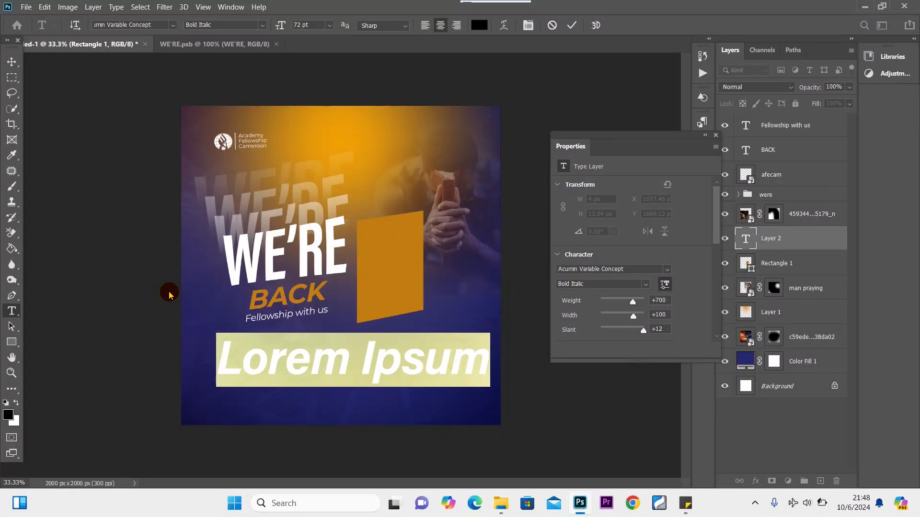
pyautogui.write('3')
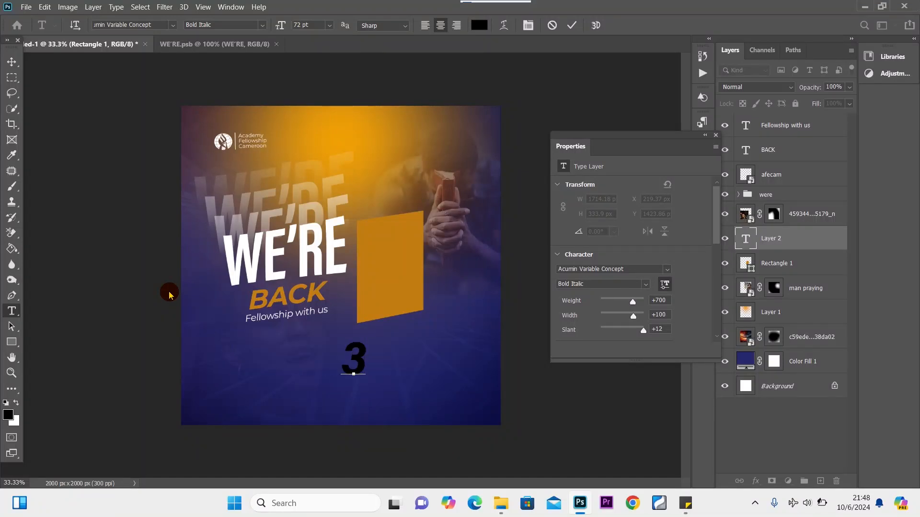
pyautogui.write(':30P')
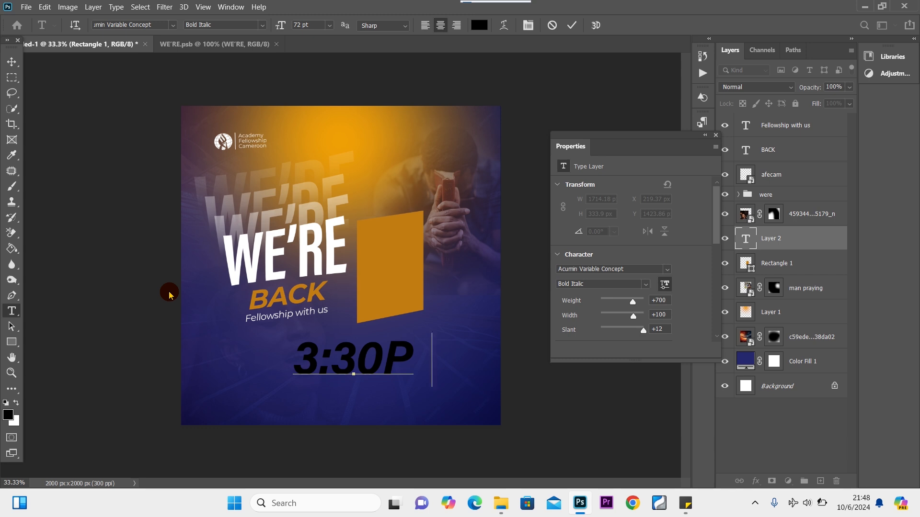
pyautogui.write('M')
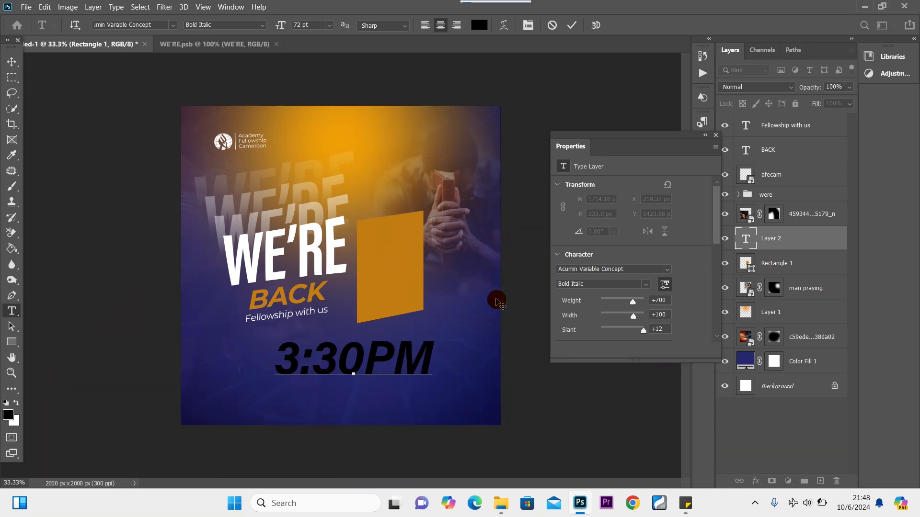
# Style 3:30PM as ExtraCondensed Bold Italic at 36 pt and commit it.
pyautogui.hotkey('ctrl', 'a')
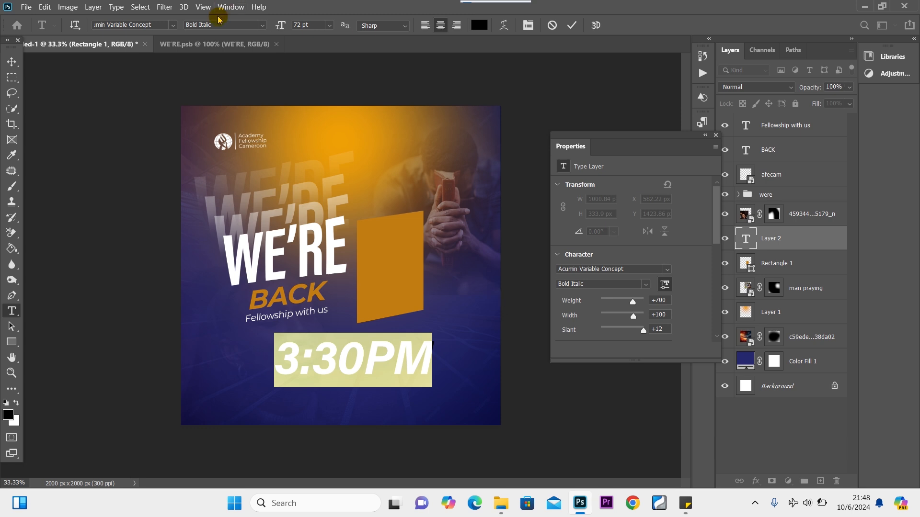
pyautogui.click(262, 24)
pyautogui.click(350, 166)
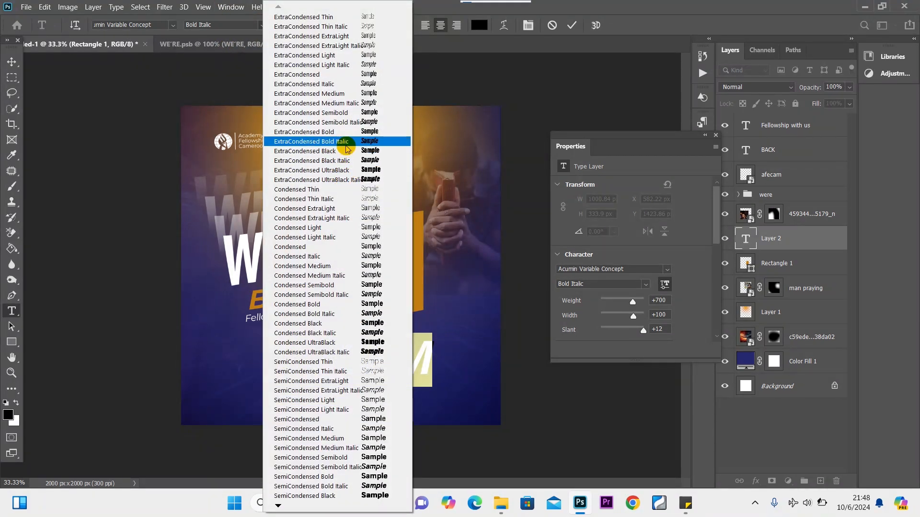
pyautogui.click(346, 143)
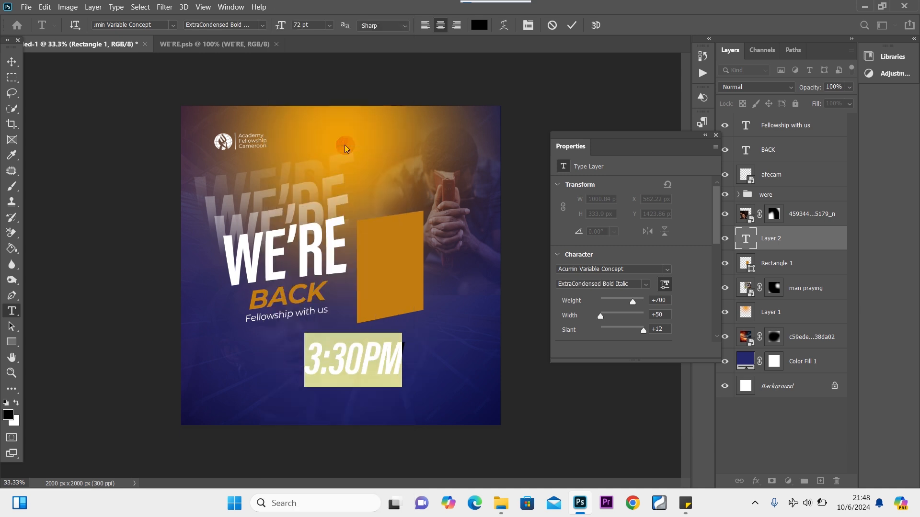
pyautogui.click(329, 26)
pyautogui.click(328, 152)
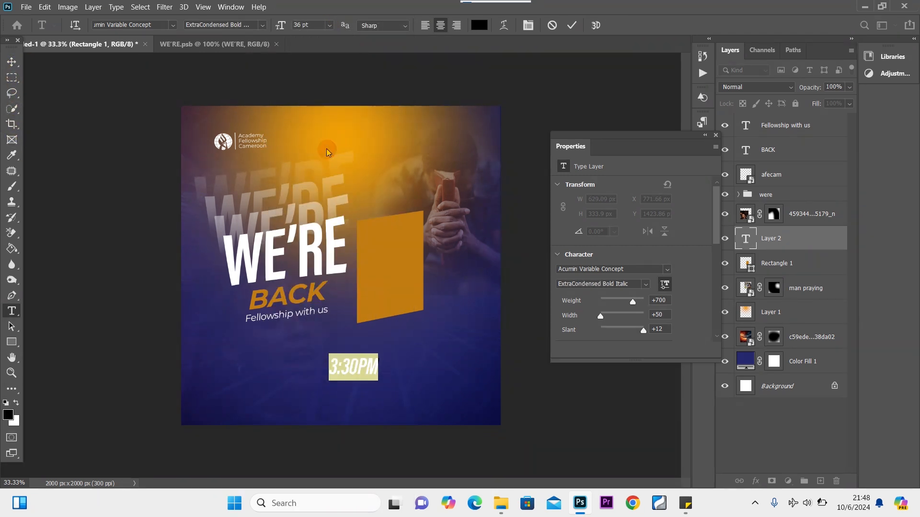
pyautogui.click(12, 61)
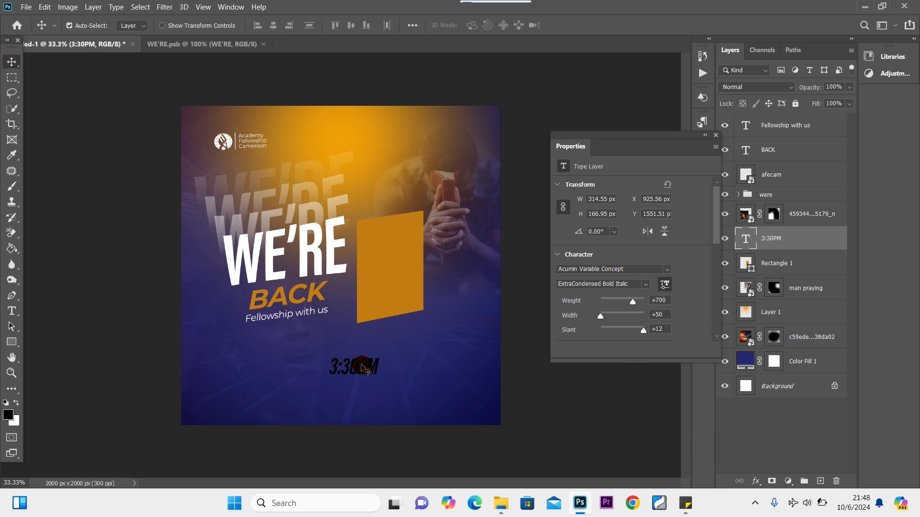
# Move 3:30PM onto the orange rectangle and add a duplicate below it retyped as OCT.
pyautogui.moveTo(363, 369); pyautogui.dragTo(393, 245)
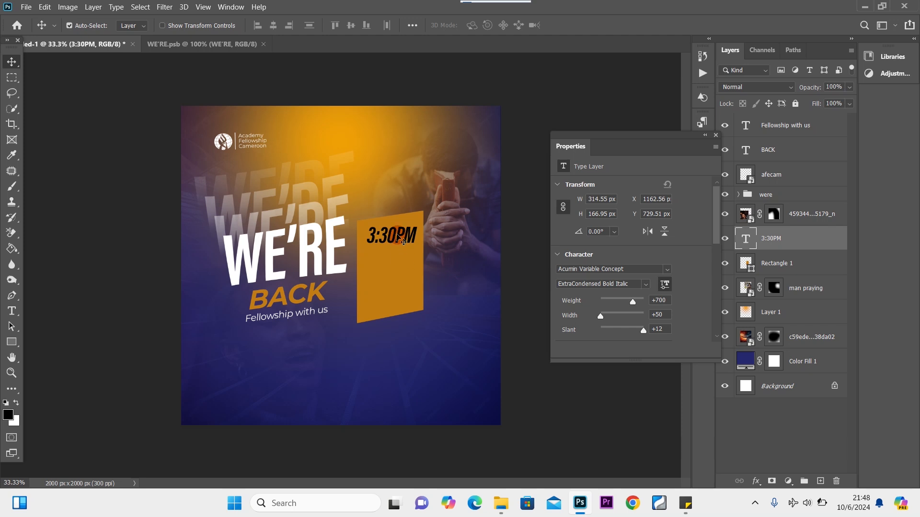
pyautogui.hotkey('ctrl', 'j')
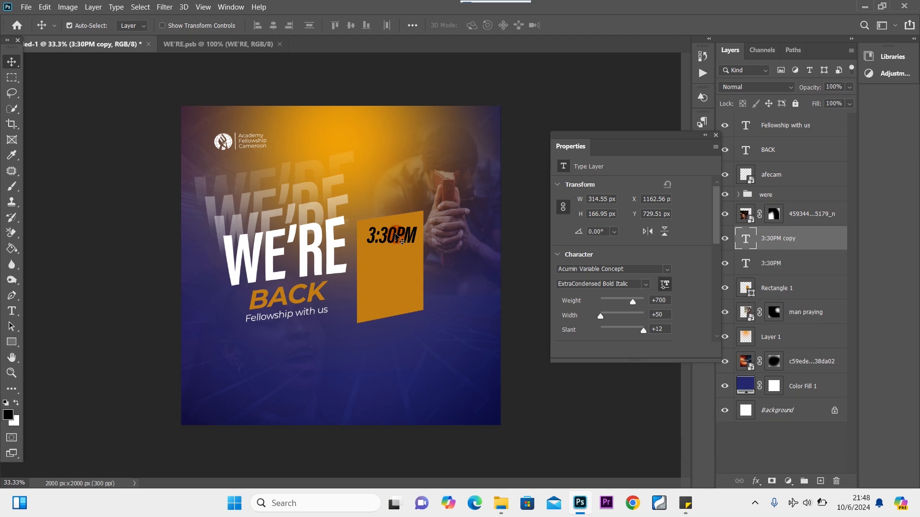
pyautogui.moveTo(394, 239); pyautogui.dragTo(391, 262)
pyautogui.doubleClick(391, 261)
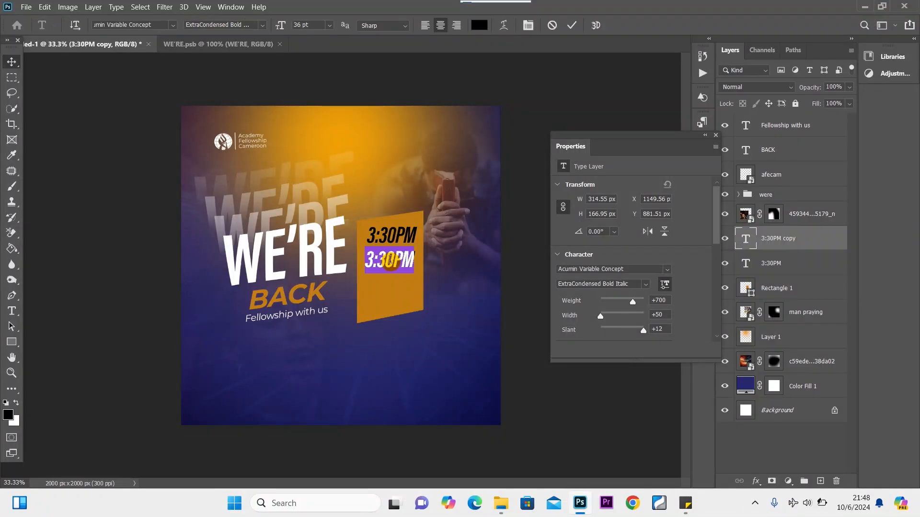
pyautogui.press('BackSpace')
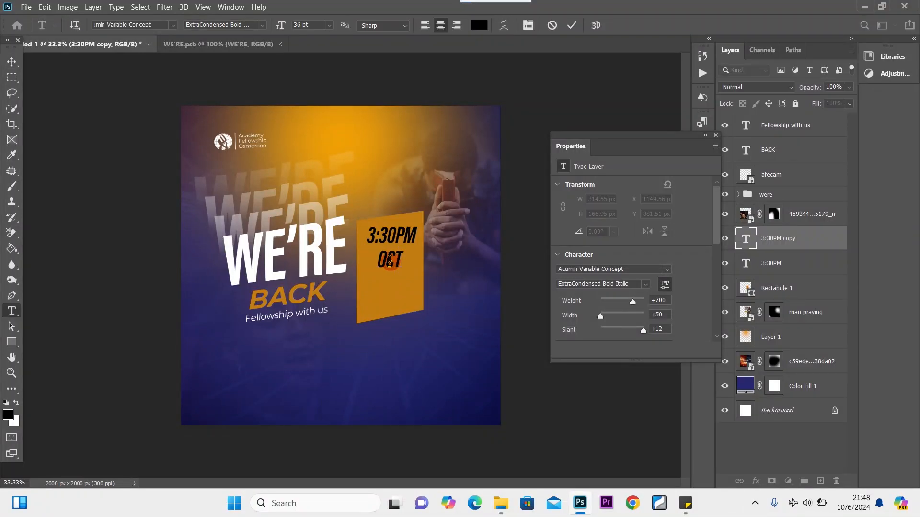
pyautogui.write('OCT')
pyautogui.hotkey('ctrl', 't')
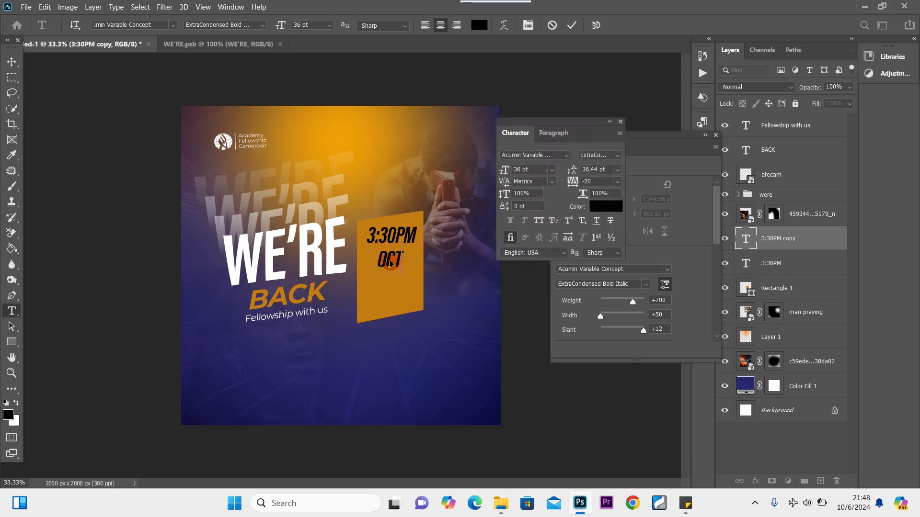
pyautogui.moveTo(403, 263); pyautogui.dragTo(350, 264)
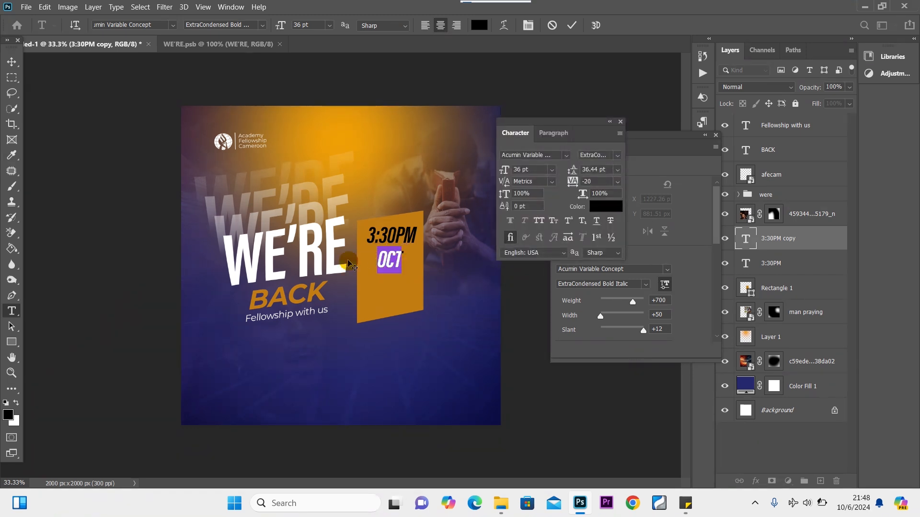
pyautogui.hotkey('ctrl', 't')
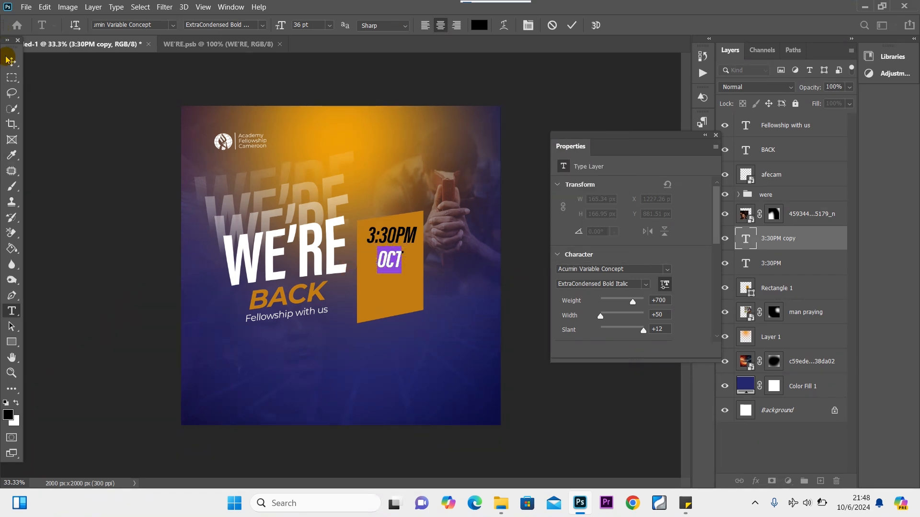
pyautogui.click(11, 62)
# Scale the OCT text up to about 169%.
pyautogui.hotkey('ctrl', 't')
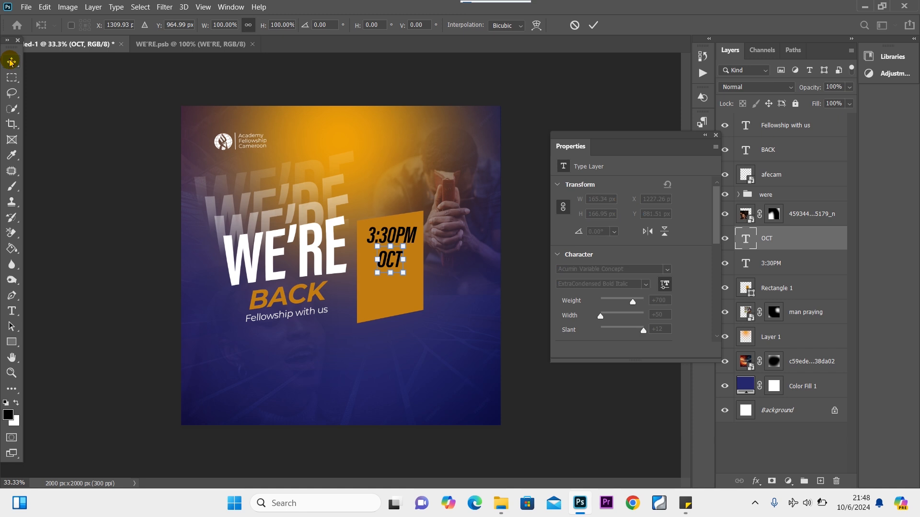
pyautogui.moveTo(397, 273)
pyautogui.mouseDown()
pyautogui.moveTo(420, 289)
pyautogui.moveTo(390, 267)
pyautogui.mouseUp()
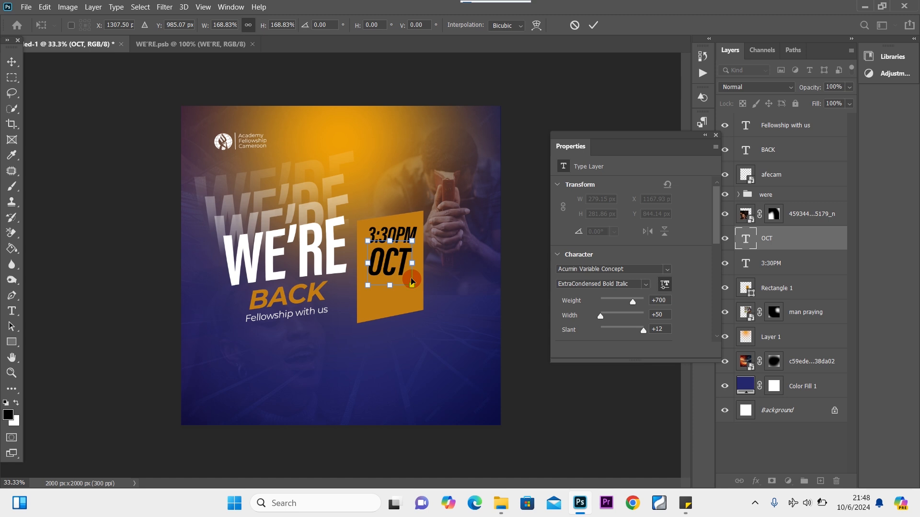
pyautogui.click(12, 61)
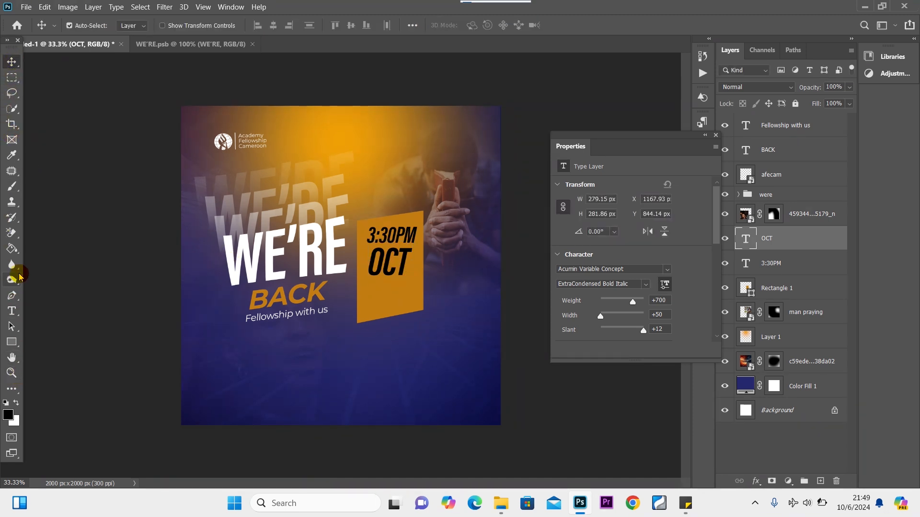
pyautogui.click(417, 353)
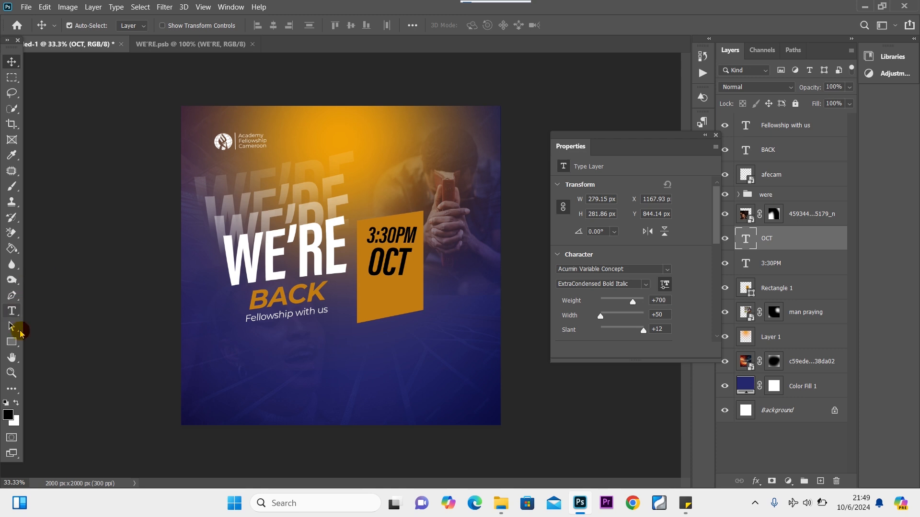
# Duplicate OCT below itself, retype it as 06, and align it with OCT's left edge.
pyautogui.click(11, 311)
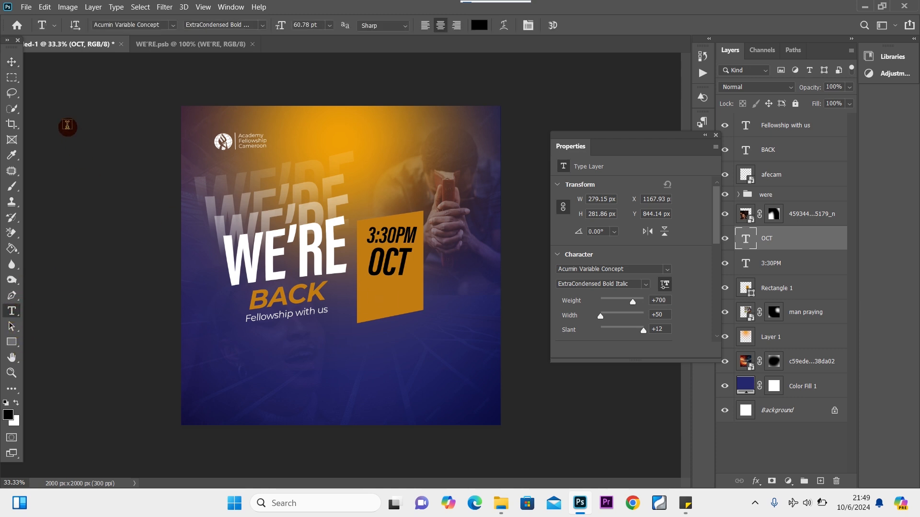
pyautogui.click(12, 63)
pyautogui.click(387, 277)
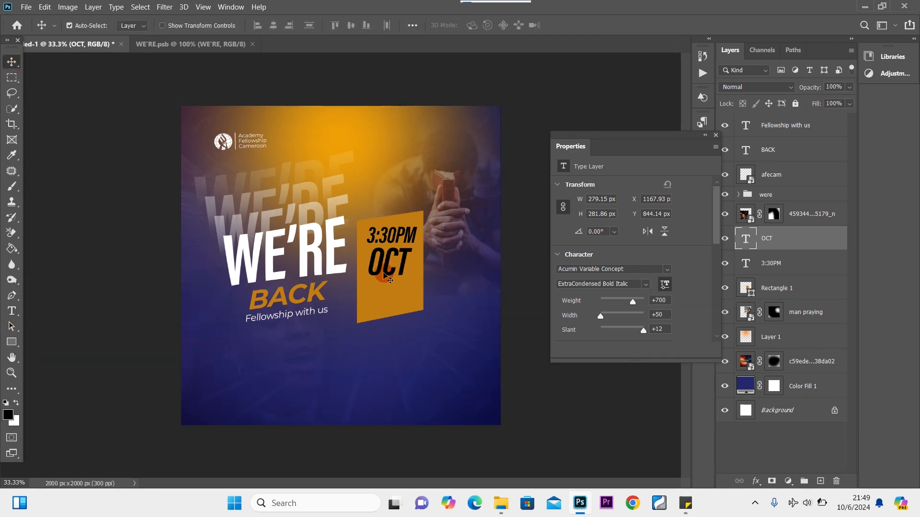
pyautogui.moveTo(387, 277); pyautogui.dragTo(383, 306)
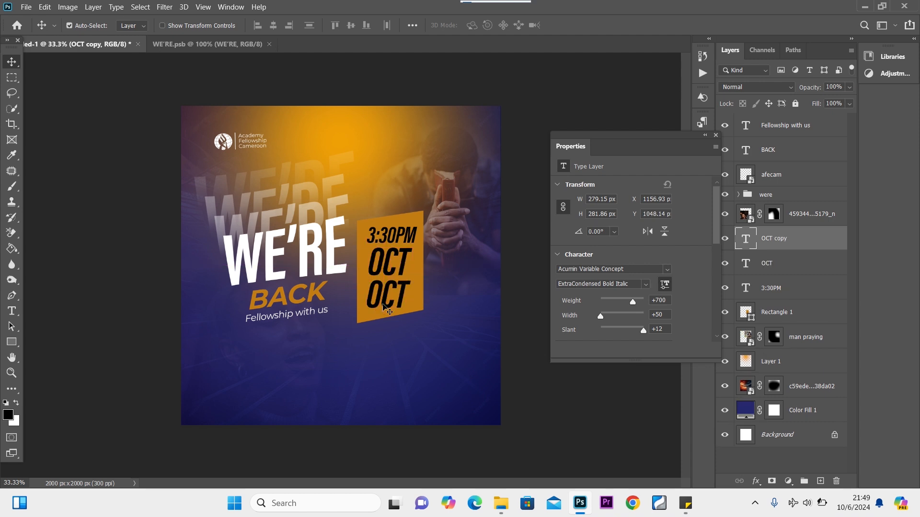
pyautogui.doubleClick(383, 303)
pyautogui.write('0')
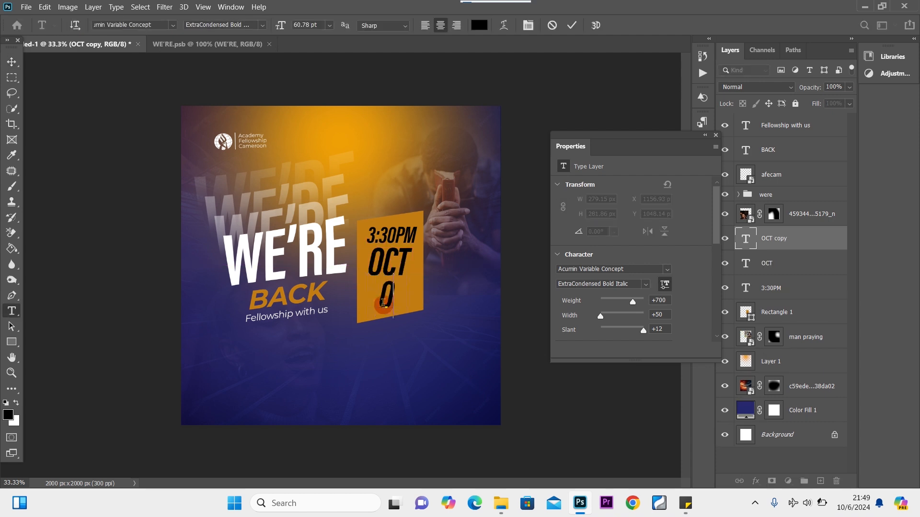
pyautogui.write('6')
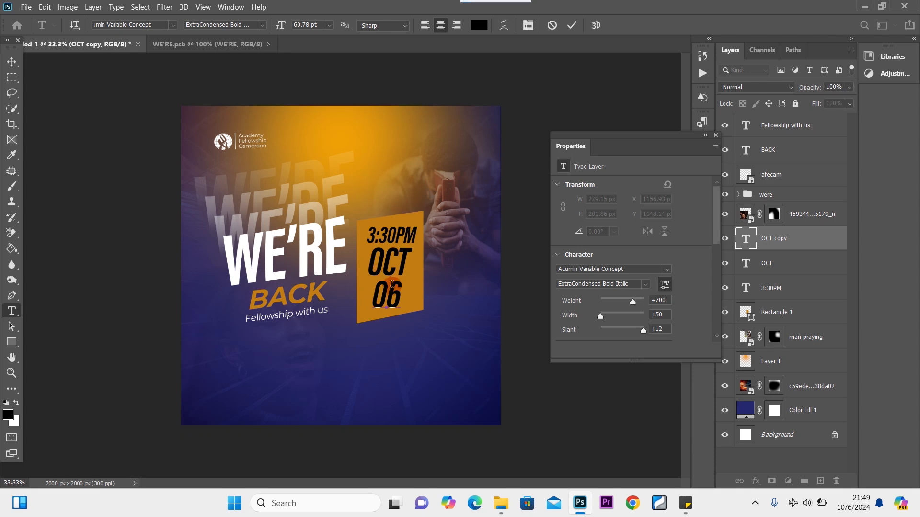
pyautogui.click(11, 62)
pyautogui.moveTo(389, 300); pyautogui.dragTo(382, 299)
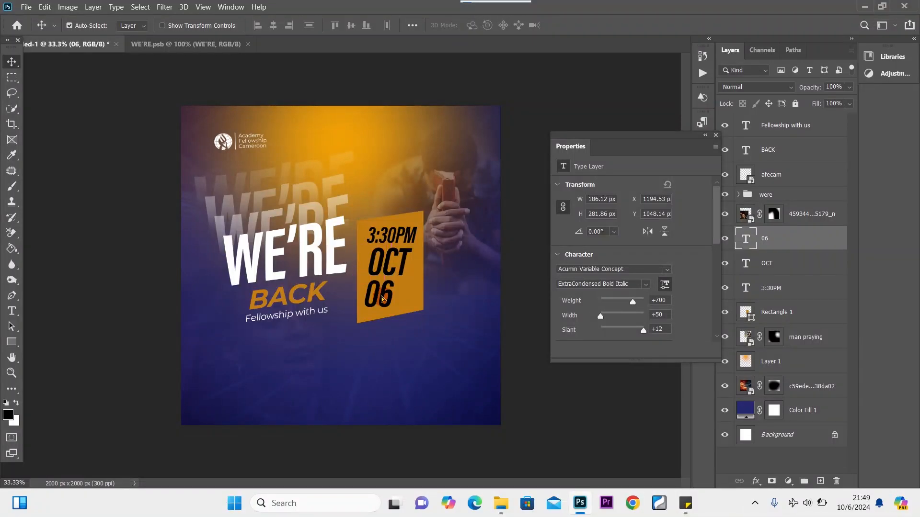
# Make a smaller copy beside 06 reading 2024 stacked as 20 / 24, left-aligned.
pyautogui.hotkey('ctrl', 'j')
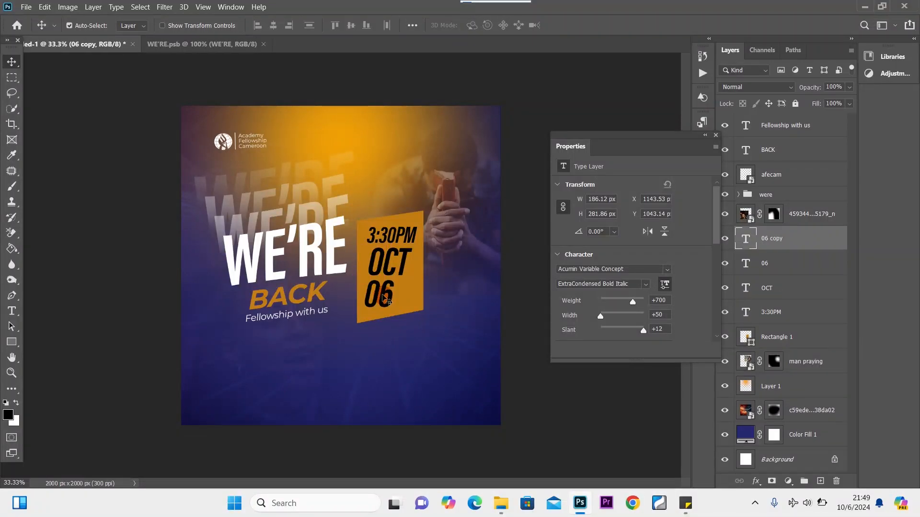
pyautogui.moveTo(386, 300); pyautogui.dragTo(413, 300)
pyautogui.doubleClick(408, 293)
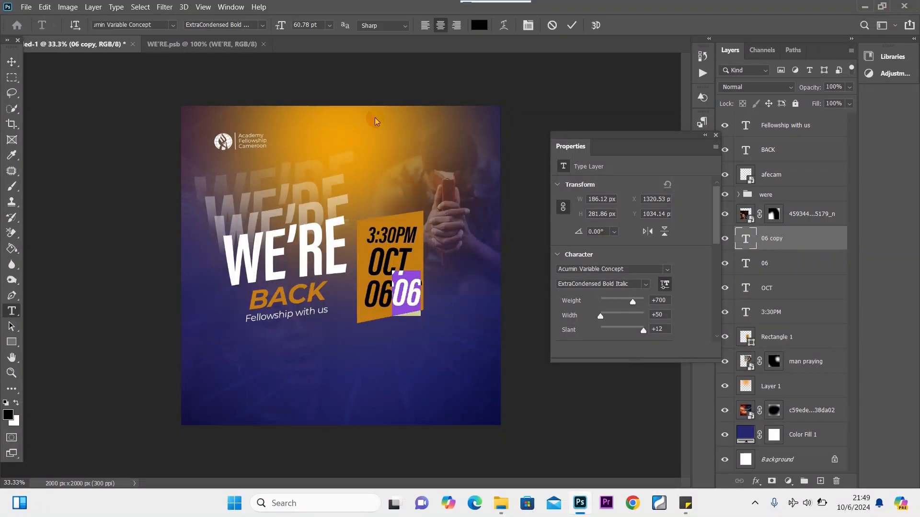
pyautogui.click(331, 27)
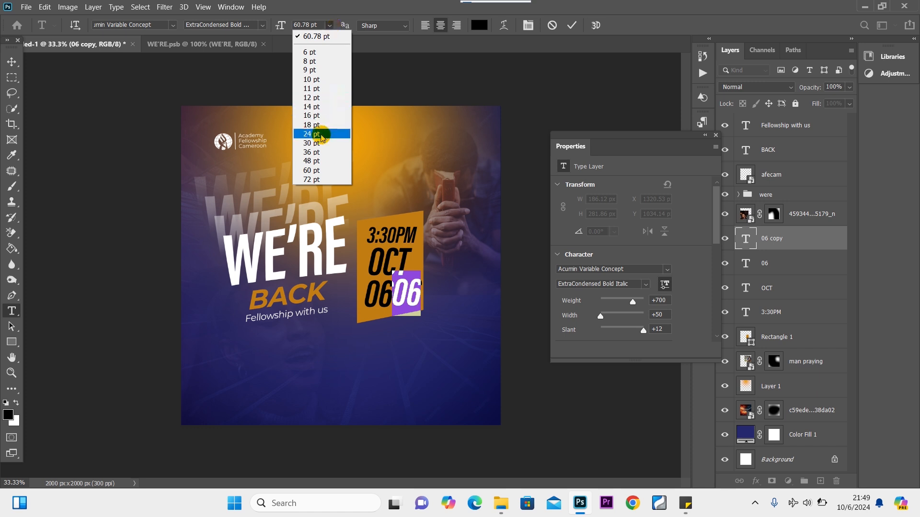
pyautogui.click(316, 143)
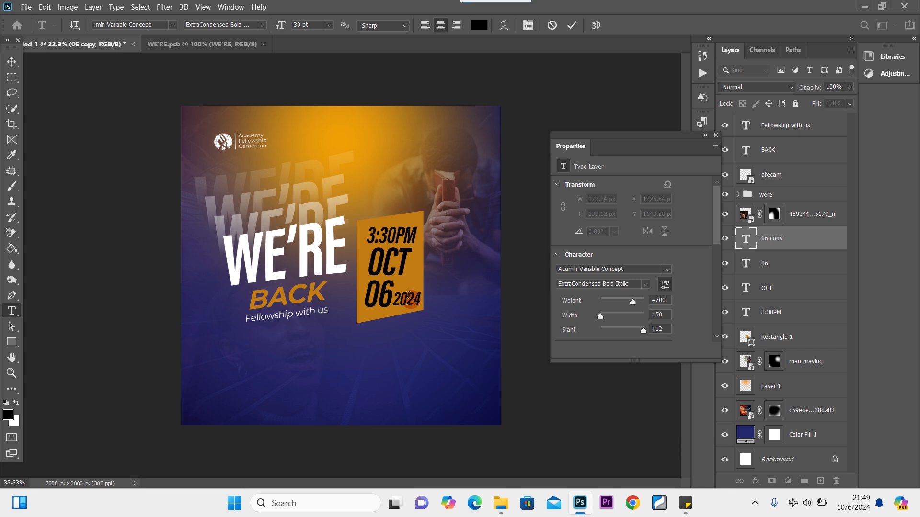
pyautogui.click(408, 297)
pyautogui.press('Return')
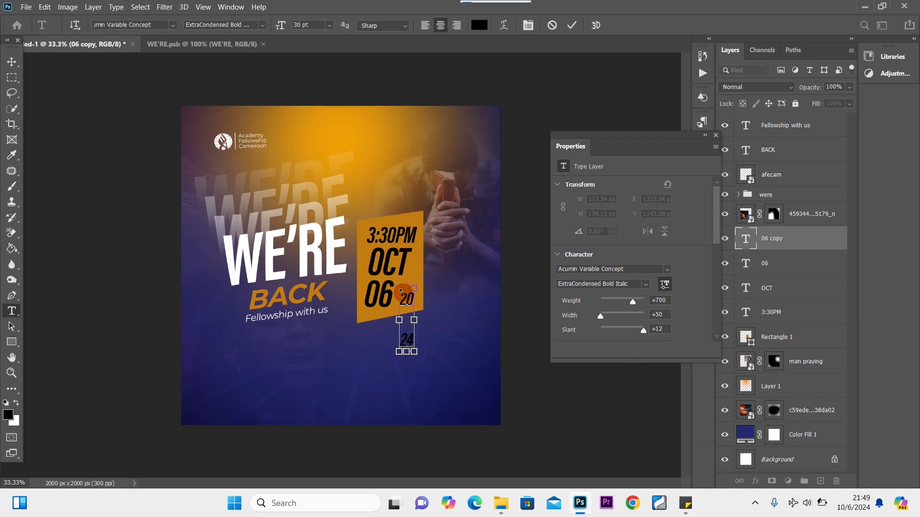
pyautogui.hotkey('ctrl', 'a')
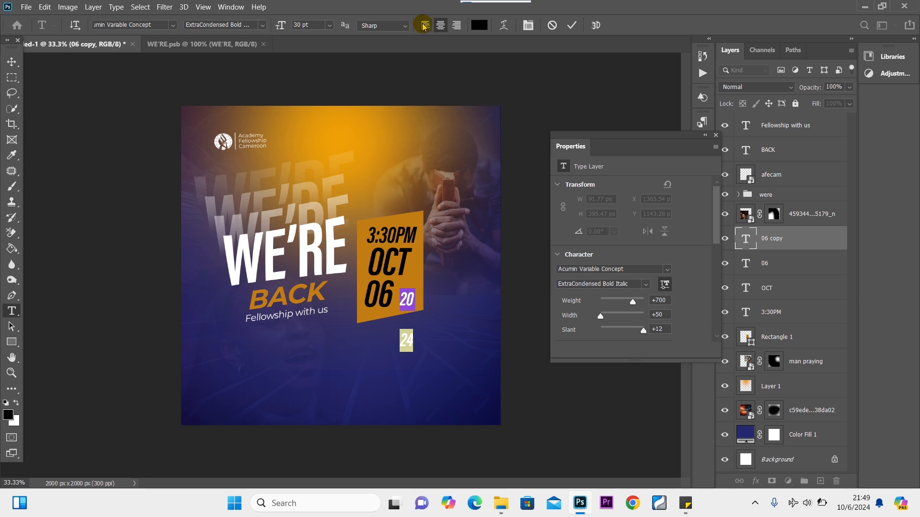
pyautogui.click(424, 26)
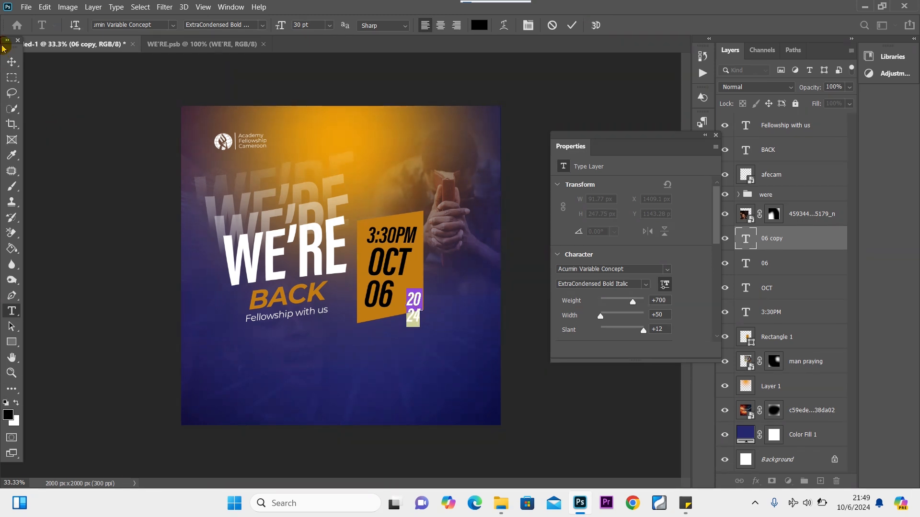
pyautogui.click(11, 61)
# Move the 20 24 year beside 06 and shrink it to about 78%.
pyautogui.moveTo(415, 302); pyautogui.dragTo(404, 289)
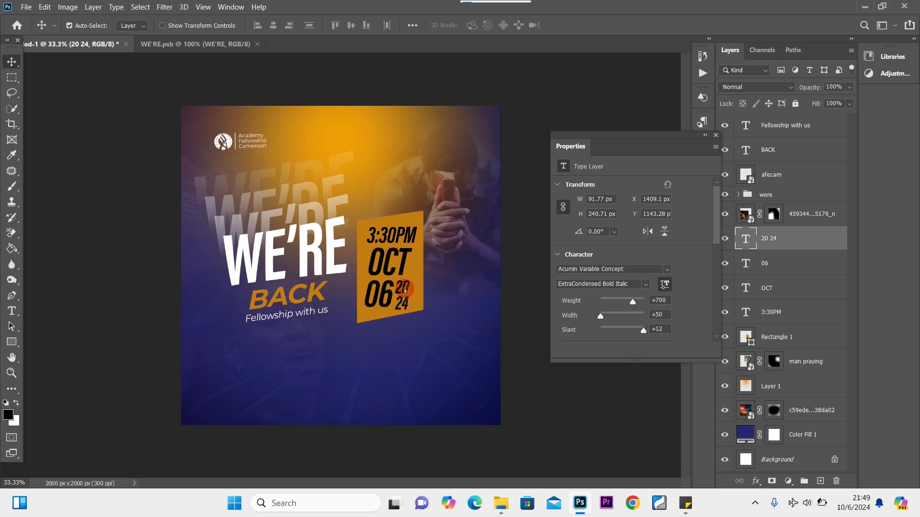
pyautogui.hotkey('ctrl', 't')
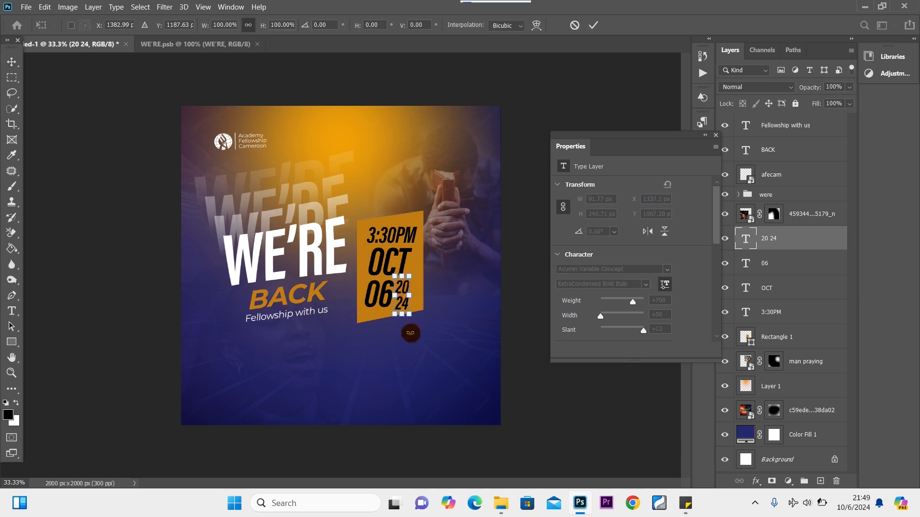
pyautogui.moveTo(409, 314); pyautogui.dragTo(403, 291)
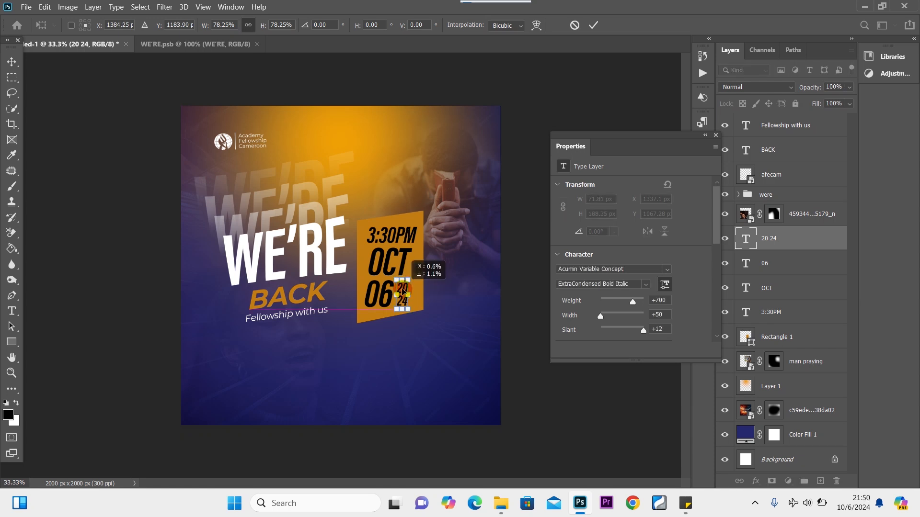
# Commit the year's resize and turn the 06 and 20 24 text white.
pyautogui.click(17, 70)
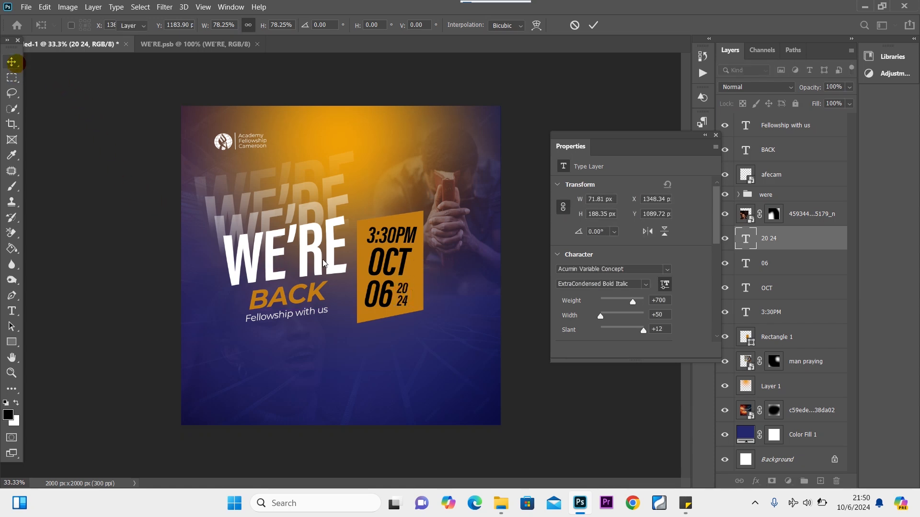
pyautogui.doubleClick(387, 298)
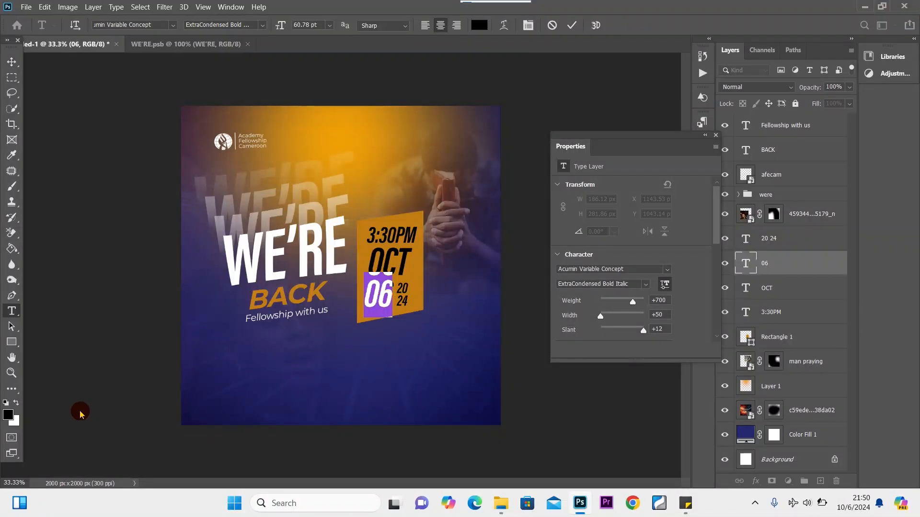
pyautogui.click(16, 402)
pyautogui.click(11, 62)
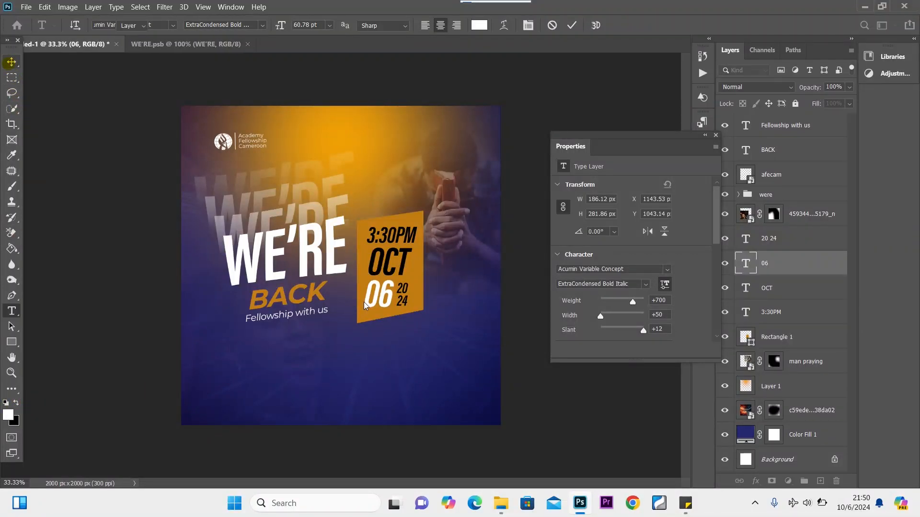
pyautogui.click(392, 292)
pyautogui.doubleClick(391, 292)
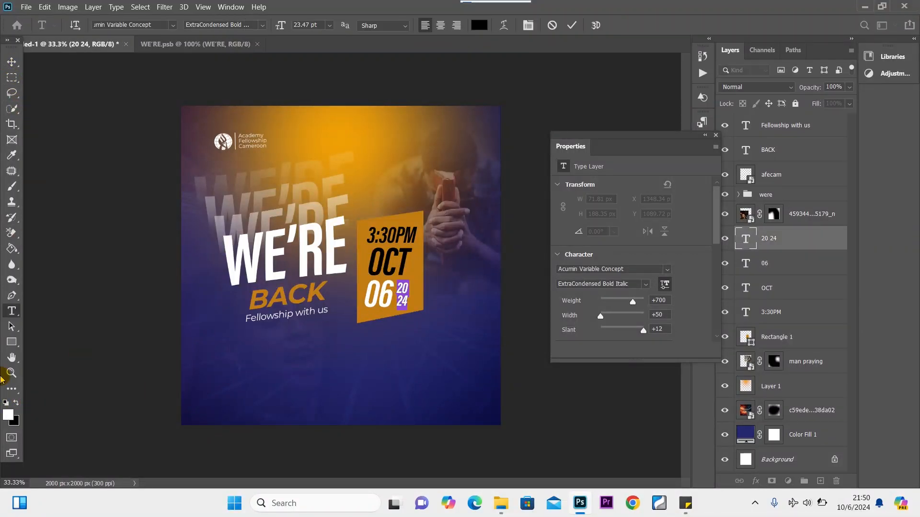
pyautogui.click(17, 403)
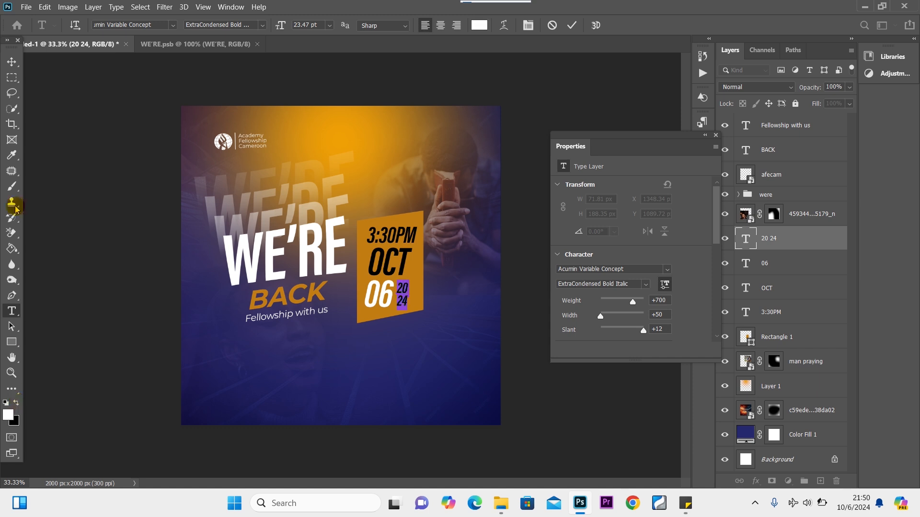
pyautogui.click(11, 62)
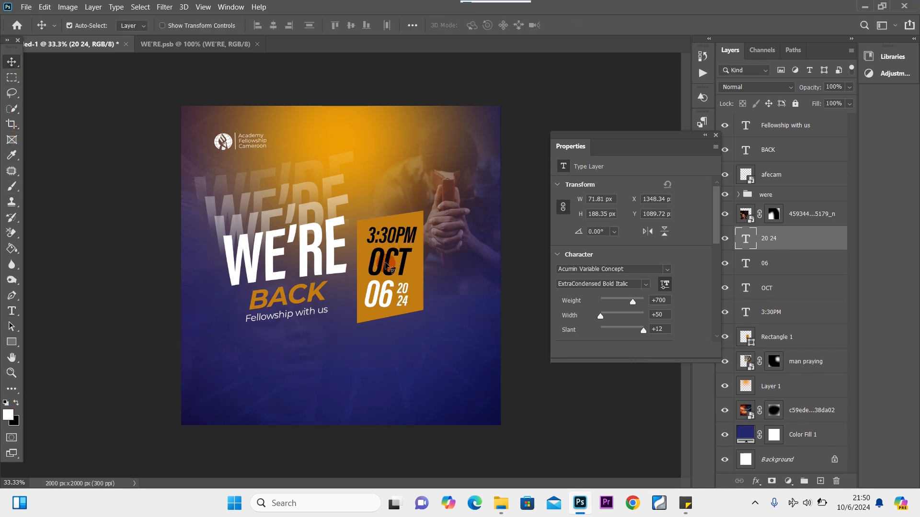
# Turn OCT white too, then hide the Properties panel and select the year layer.
pyautogui.doubleClick(388, 265)
pyautogui.click(19, 404)
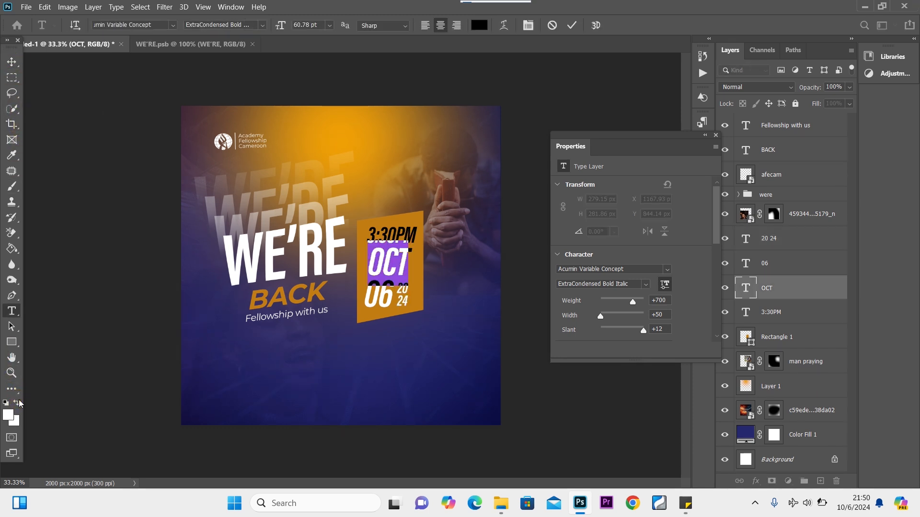
pyautogui.click(18, 403)
pyautogui.click(12, 62)
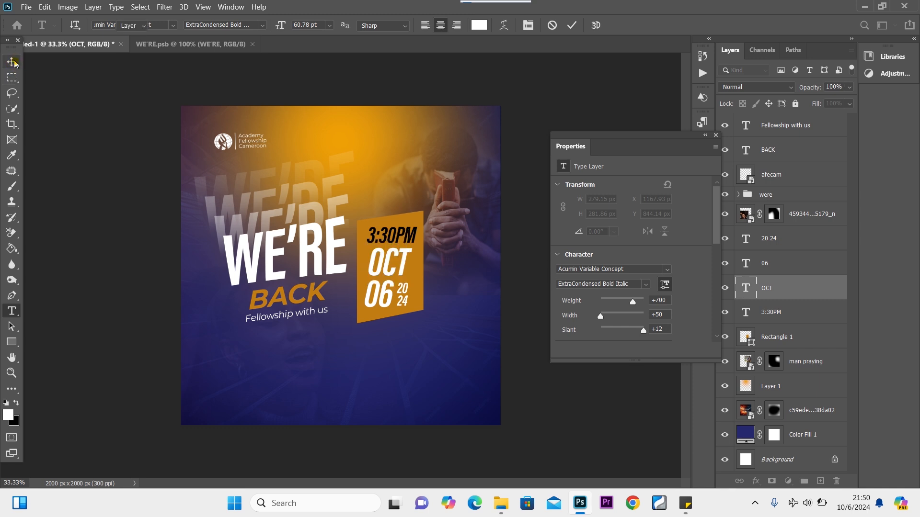
pyautogui.click(716, 136)
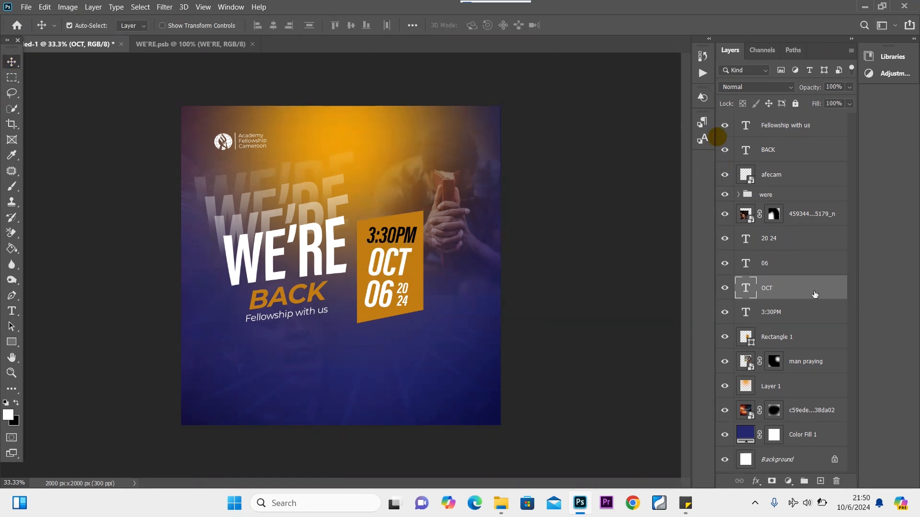
pyautogui.click(799, 240)
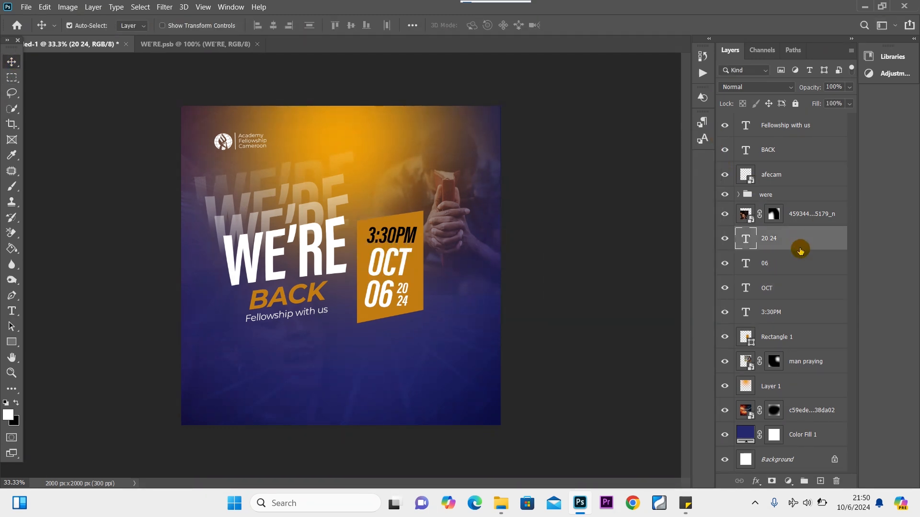
# Skew the four date layers together so they slant with the orange box.
pyautogui.keyDown('shift'); pyautogui.click(805, 314); pyautogui.keyUp('shift')
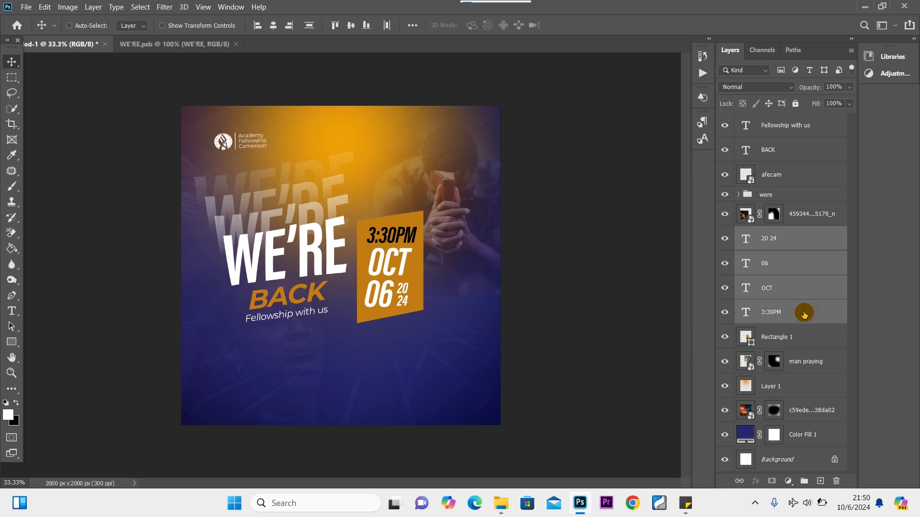
pyautogui.hotkey('ctrl', 't')
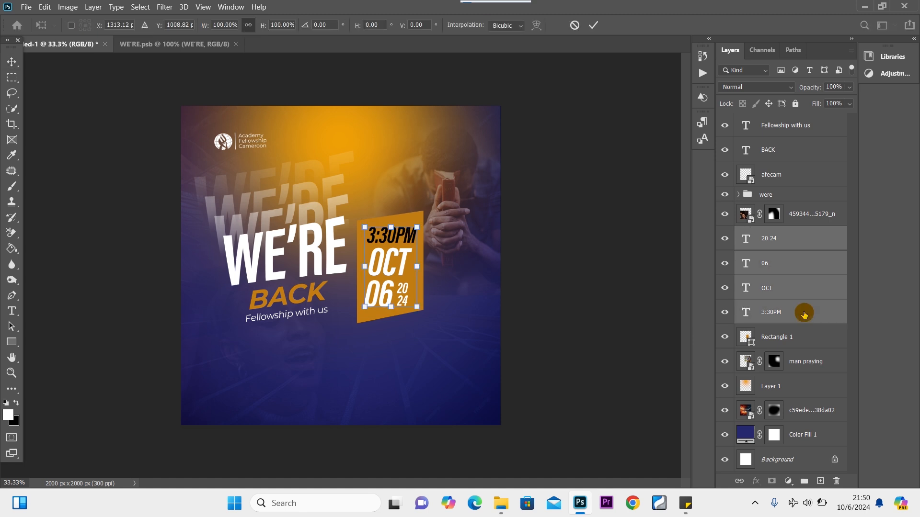
pyautogui.rightClick(403, 271)
pyautogui.click(443, 312)
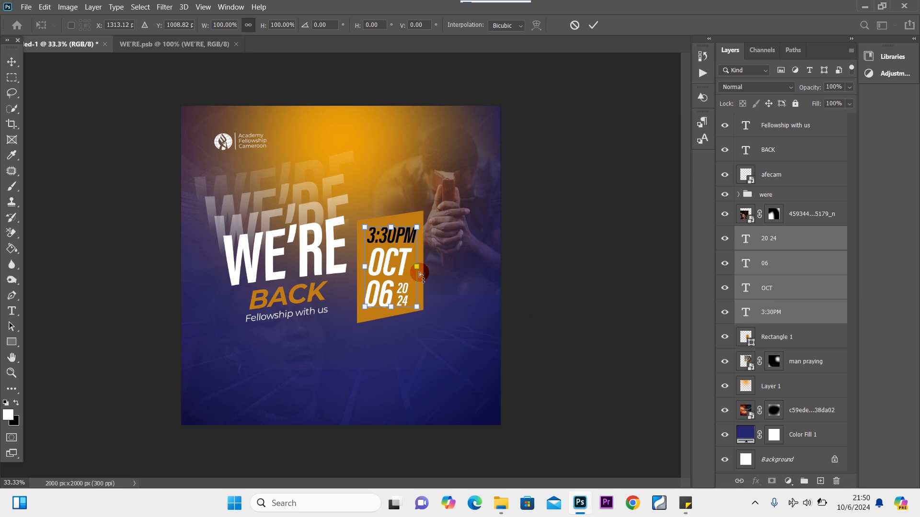
pyautogui.moveTo(416, 267); pyautogui.dragTo(417, 259)
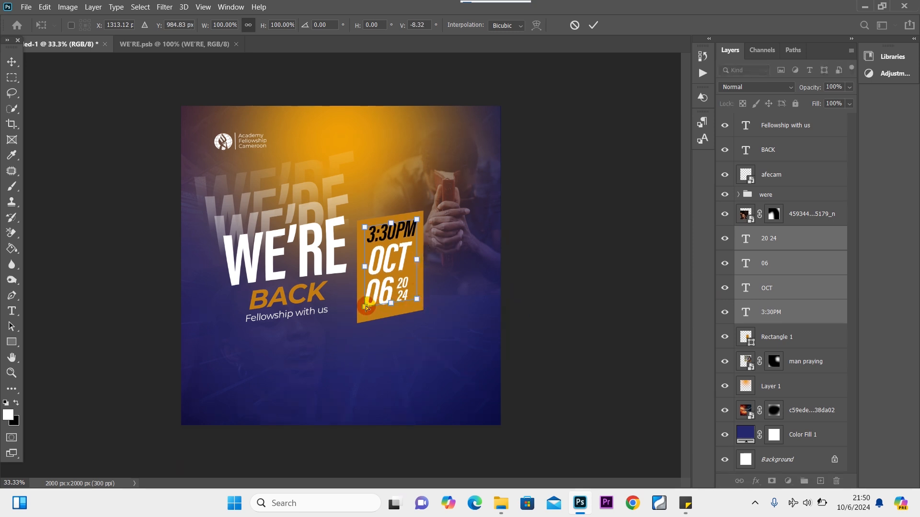
pyautogui.moveTo(366, 266); pyautogui.dragTo(366, 270)
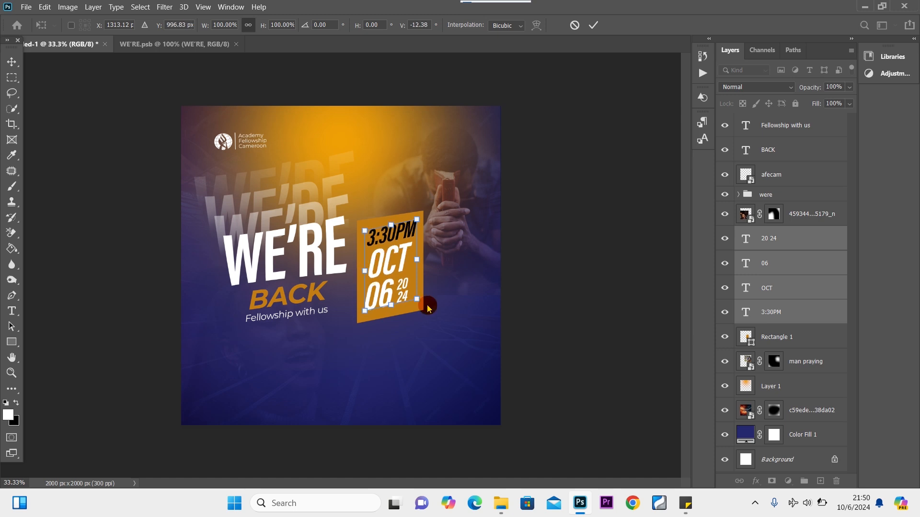
pyautogui.moveTo(417, 299); pyautogui.dragTo(418, 303)
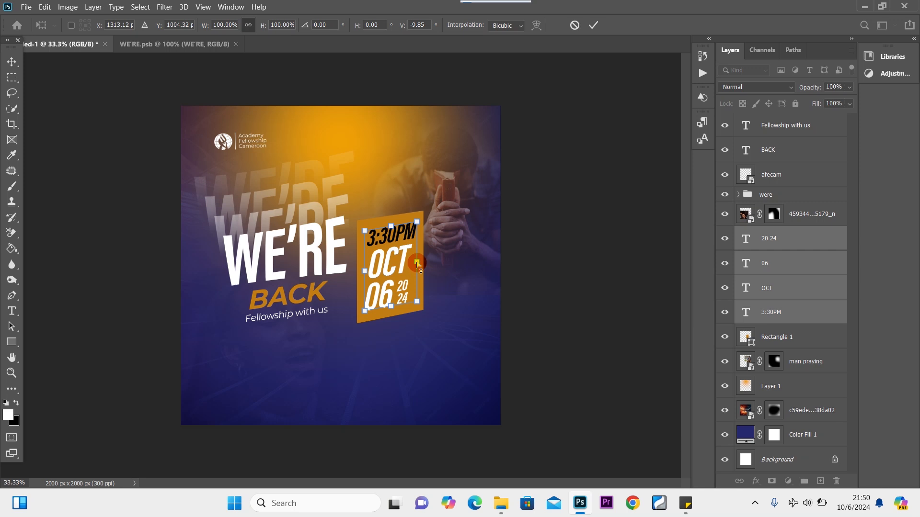
pyautogui.moveTo(417, 263); pyautogui.dragTo(417, 262)
pyautogui.rightClick(391, 256)
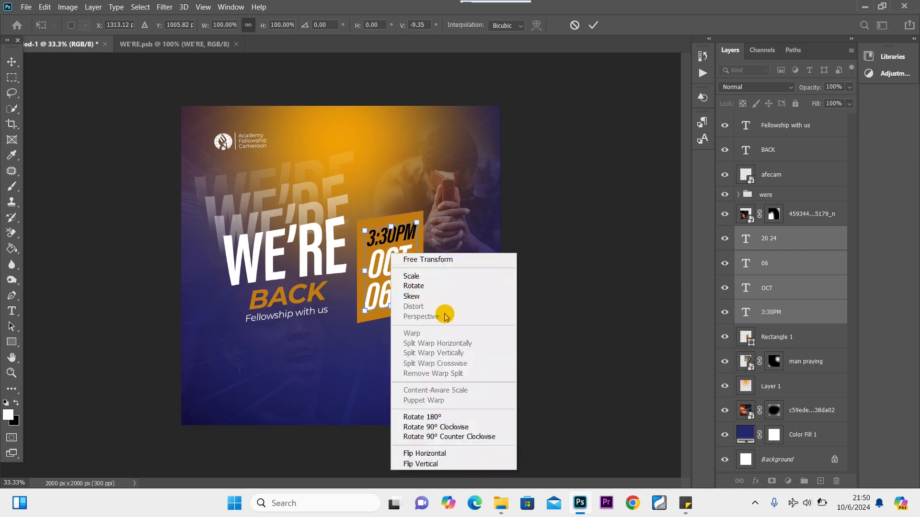
pyautogui.click(445, 413)
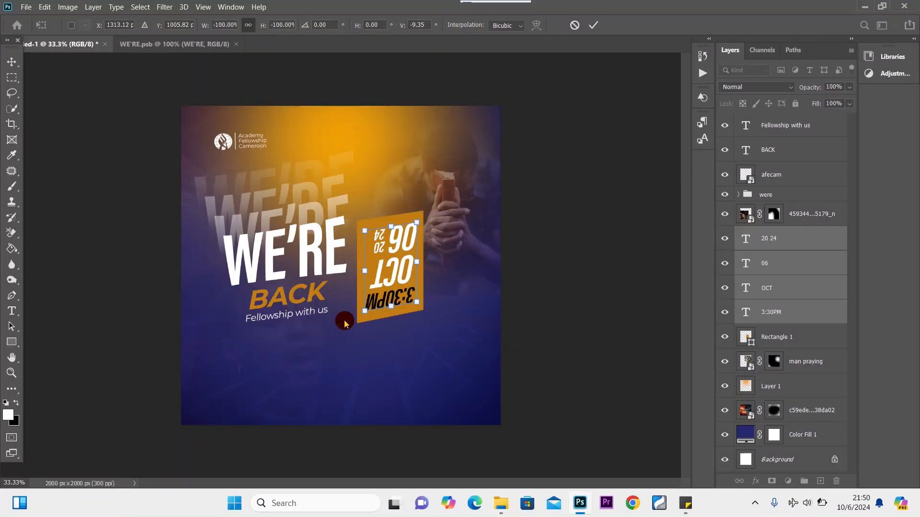
pyautogui.hotkey('ctrl', 'z')
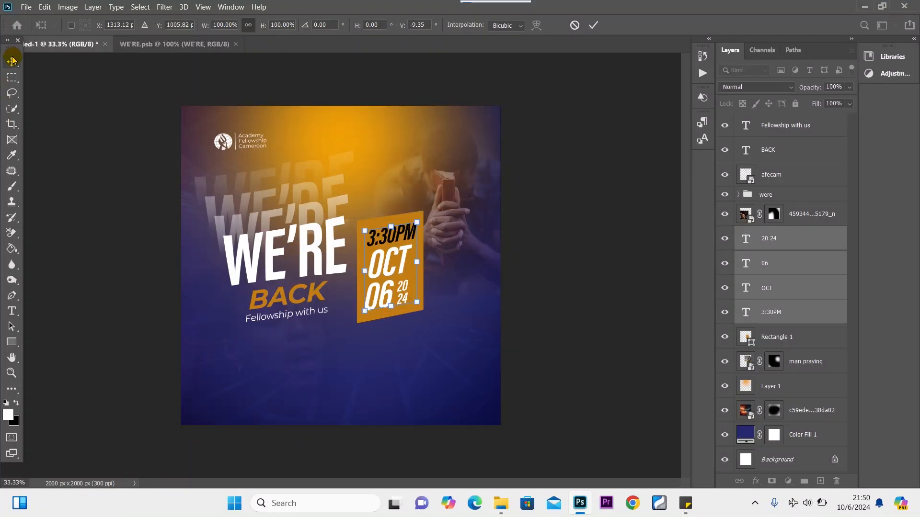
pyautogui.click(11, 61)
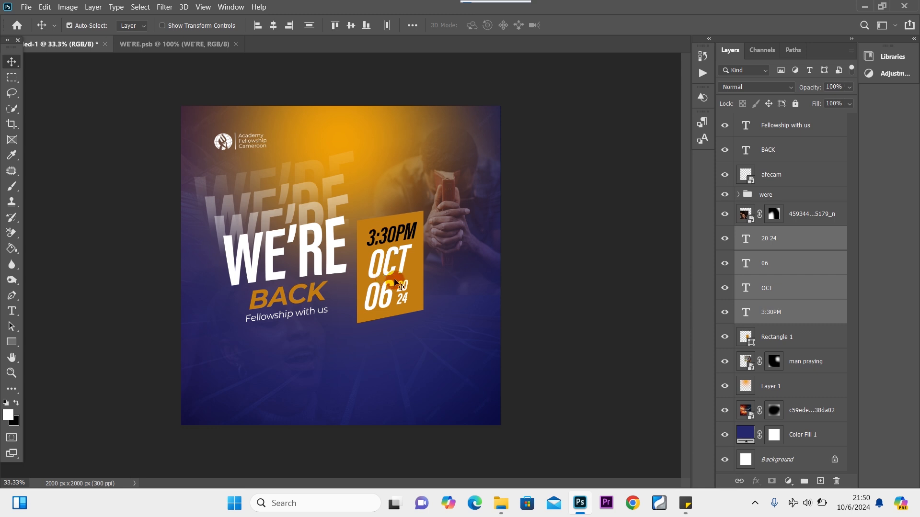
# Rotate the date text a few degrees counter-clockwise to match the panel and commit.
pyautogui.hotkey('ctrl', 't')
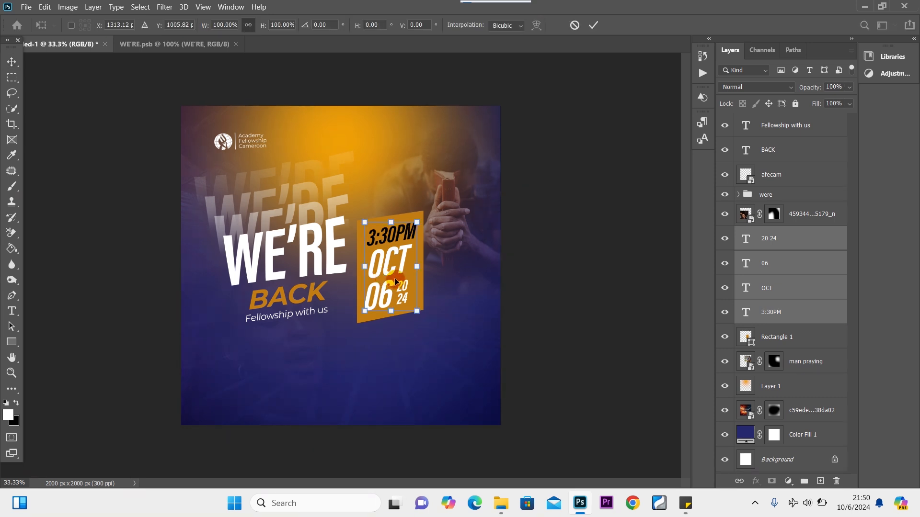
pyautogui.moveTo(429, 315); pyautogui.dragTo(430, 308)
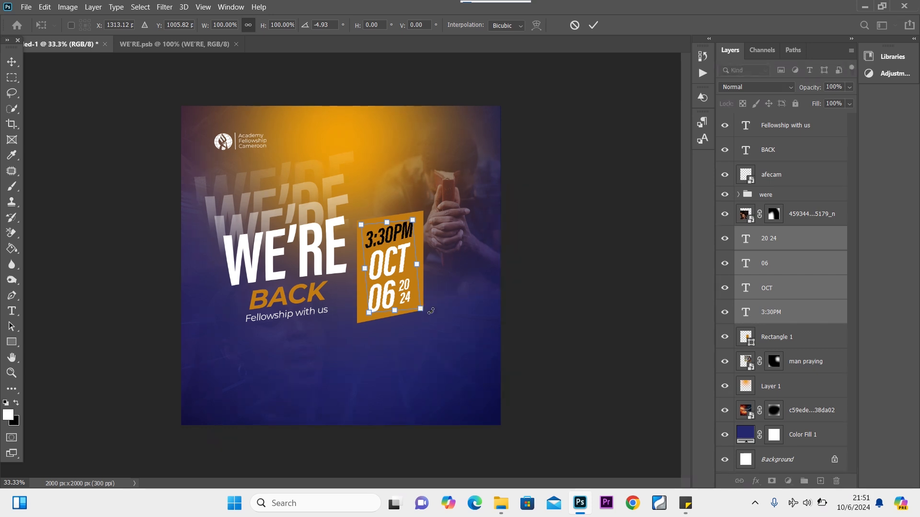
pyautogui.moveTo(431, 311); pyautogui.dragTo(453, 299)
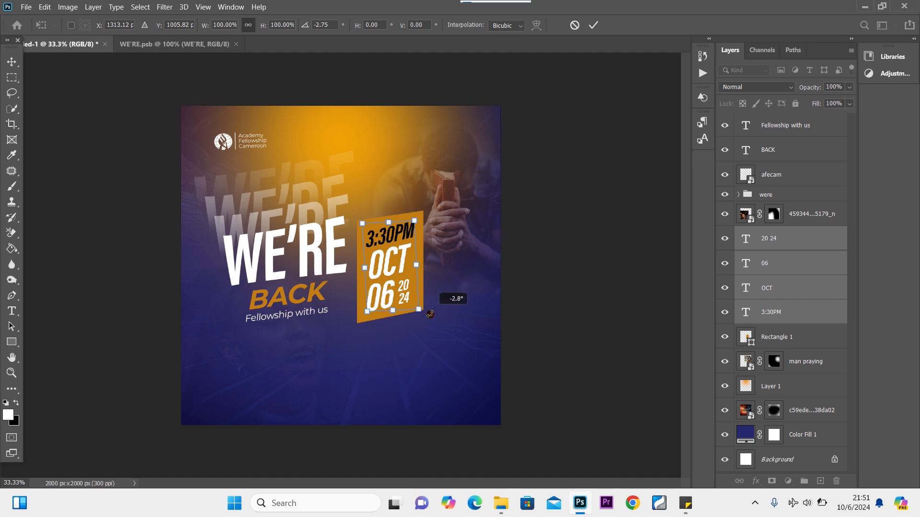
pyautogui.click(10, 62)
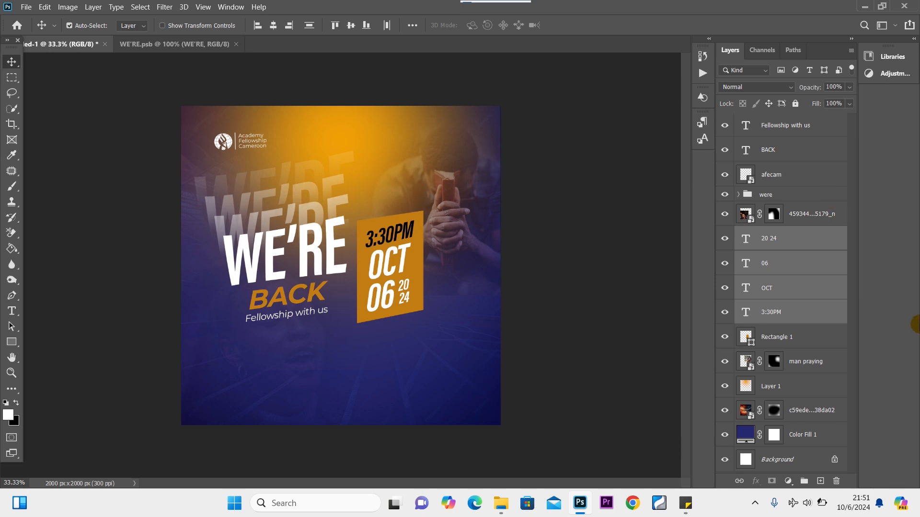
# Scale the date text and Rectangle 1 together to 78.67%, reposition beside WE'RE, then select Rectangle 1.
pyautogui.press('ctrl')
pyautogui.keyDown('ctrl'); pyautogui.click(816, 341); pyautogui.keyUp('ctrl')
pyautogui.hotkey('ctrl', 't')
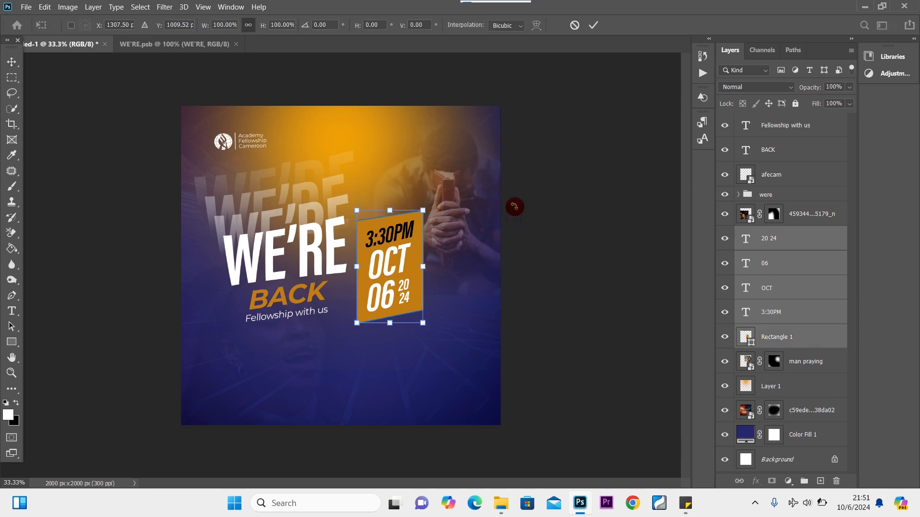
pyautogui.moveTo(426, 209); pyautogui.dragTo(408, 224)
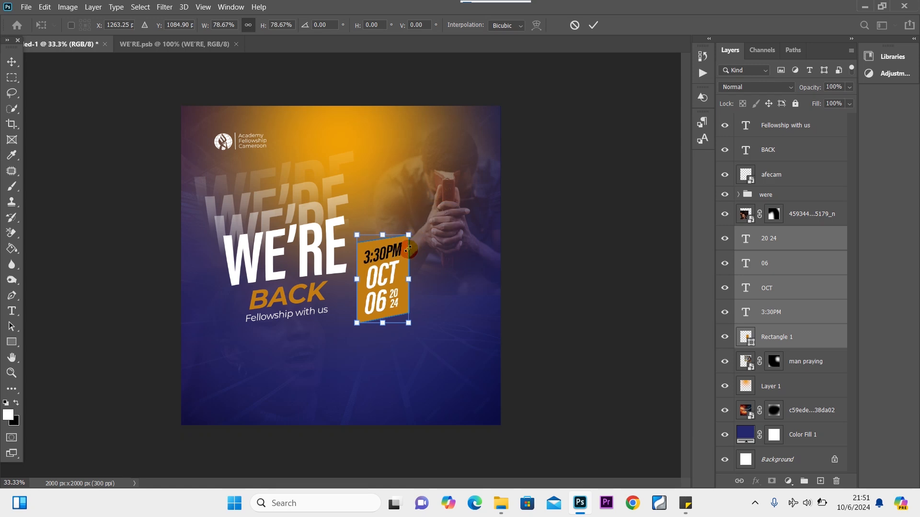
pyautogui.moveTo(403, 268); pyautogui.dragTo(386, 285)
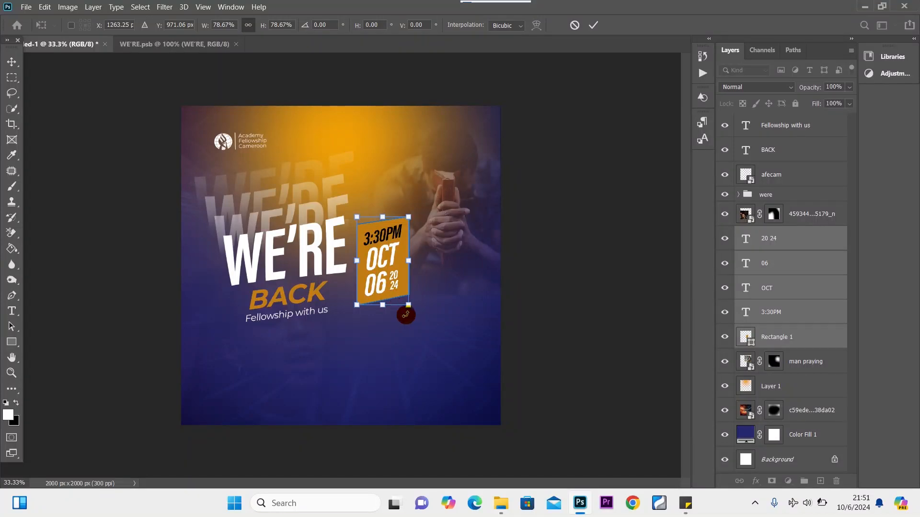
pyautogui.click(10, 64)
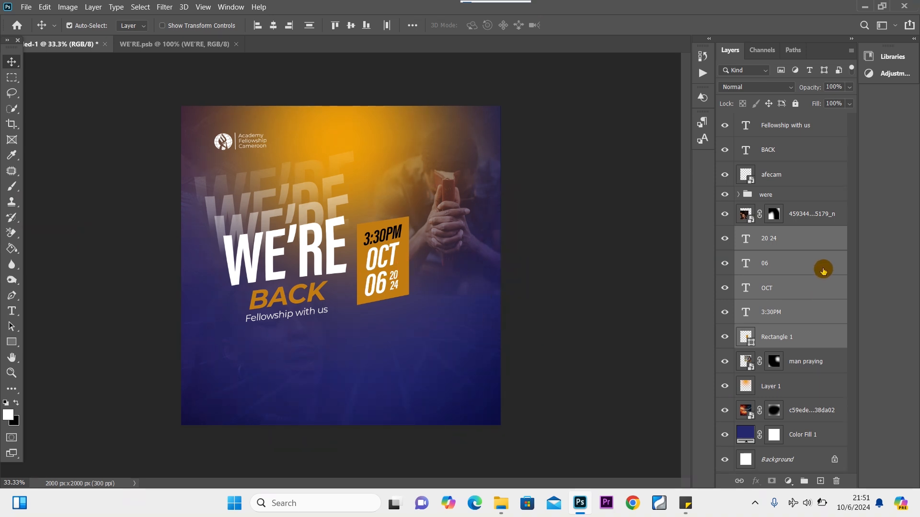
pyautogui.click(822, 332)
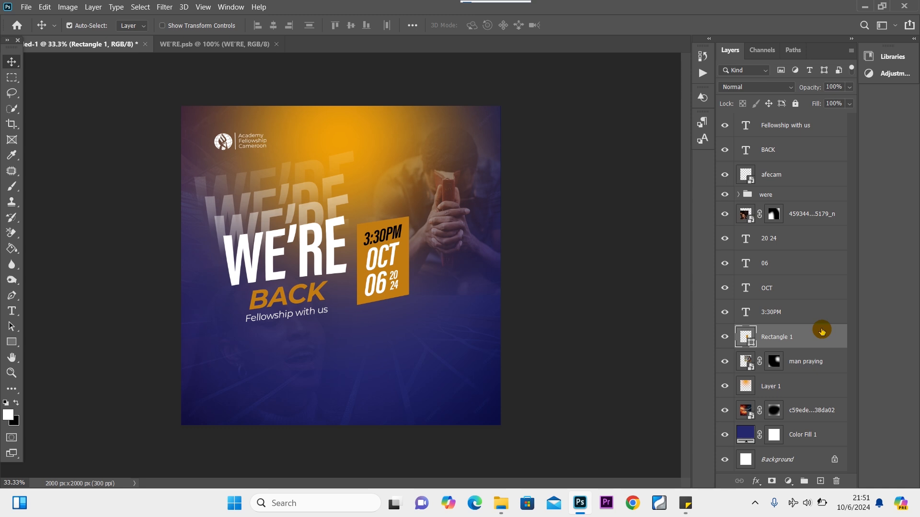
# Duplicate the orange date box and give the copy no fill and a white 10 px stroke.
pyautogui.hotkey('ctrl', 'j')
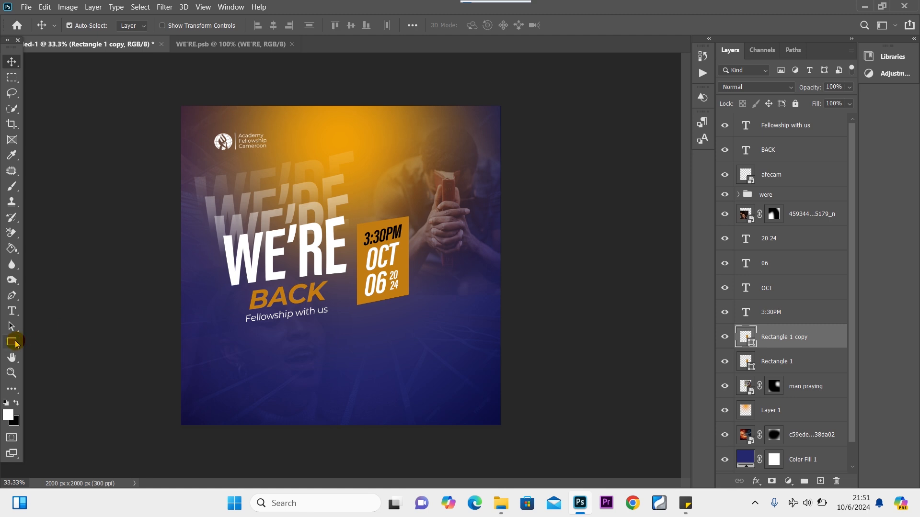
pyautogui.click(14, 343)
pyautogui.click(135, 26)
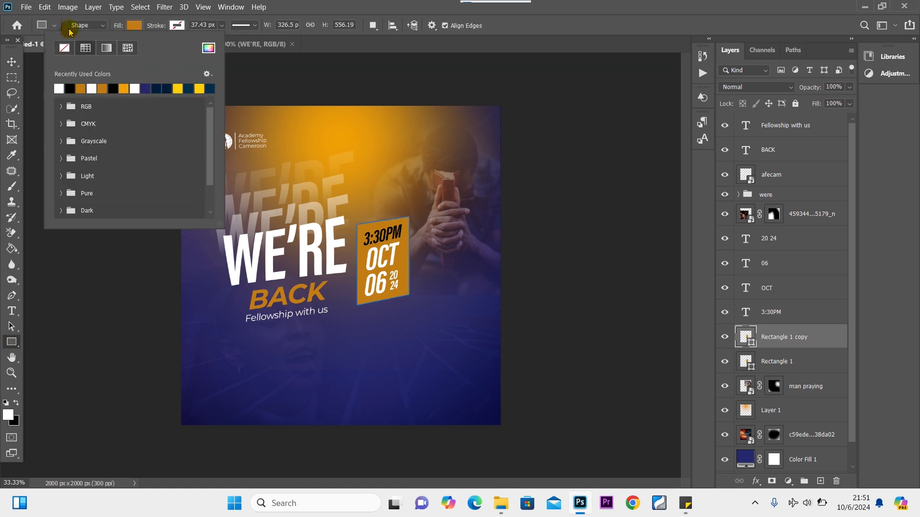
pyautogui.click(177, 25)
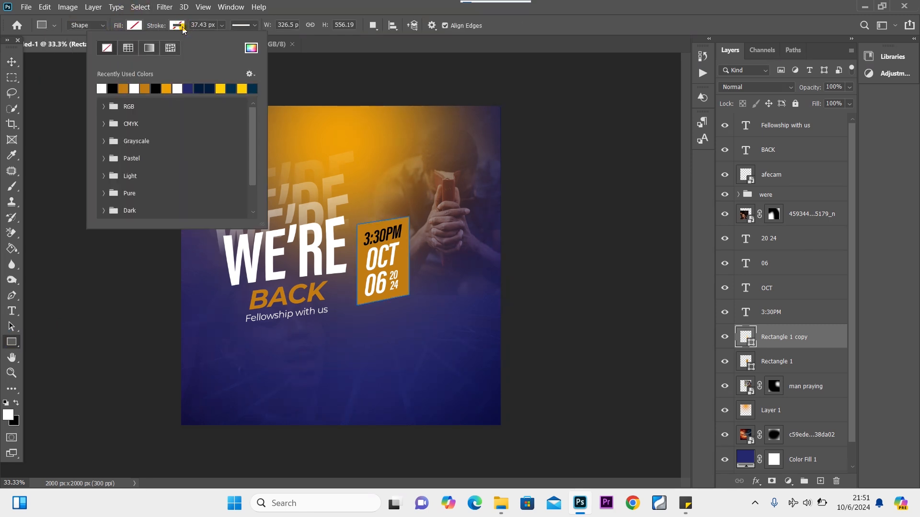
pyautogui.click(101, 88)
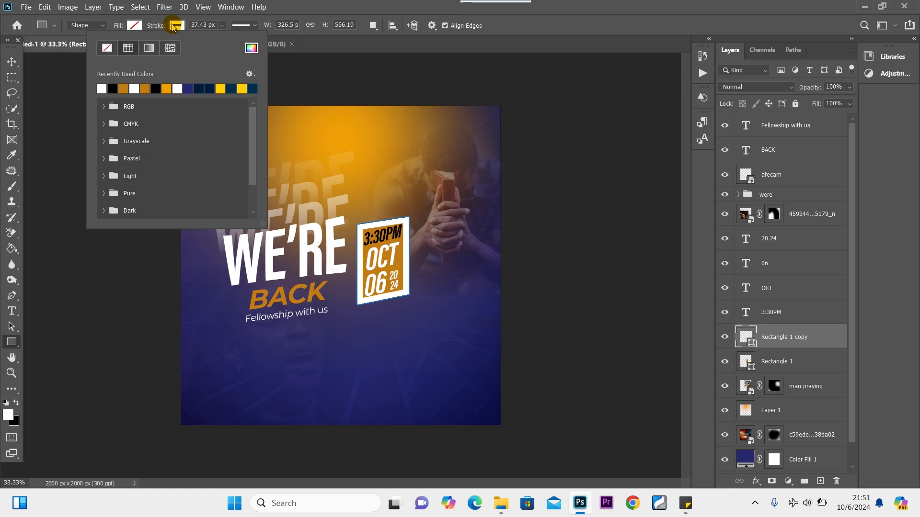
pyautogui.click(221, 25)
pyautogui.moveTo(221, 38); pyautogui.dragTo(221, 40)
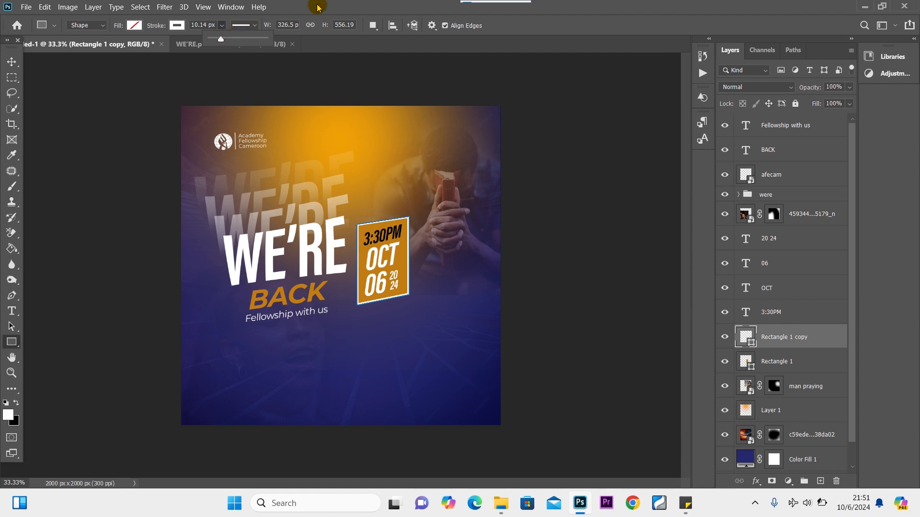
pyautogui.click(12, 61)
pyautogui.click(11, 60)
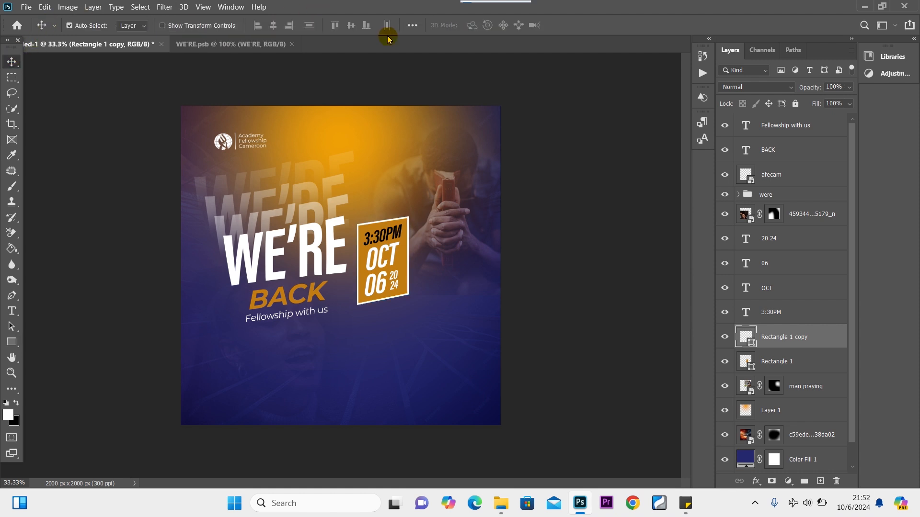
# Enlarge the white outlined copy to about 123% so it frames the date box.
pyautogui.hotkey('ctrl', 't')
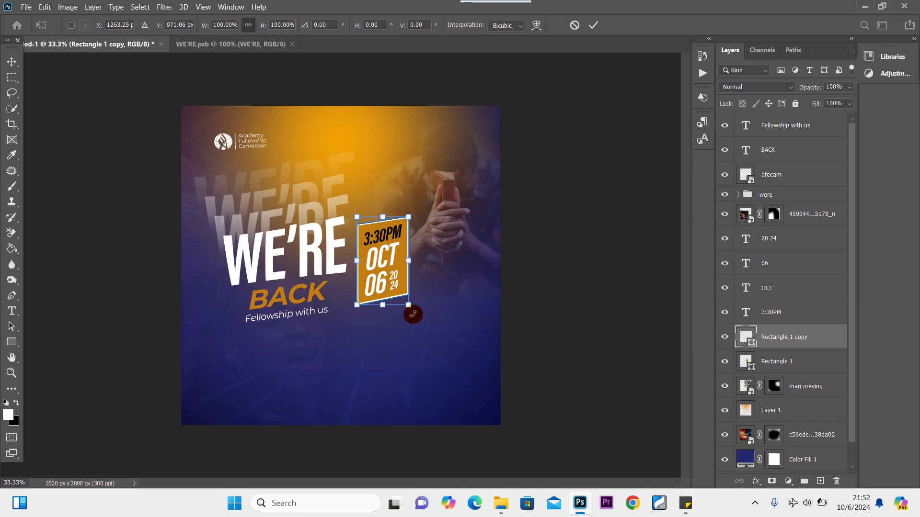
pyautogui.moveTo(410, 306)
pyautogui.mouseDown()
pyautogui.moveTo(412, 319)
pyautogui.moveTo(405, 300)
pyautogui.moveTo(415, 317)
pyautogui.moveTo(408, 309)
pyautogui.mouseUp()
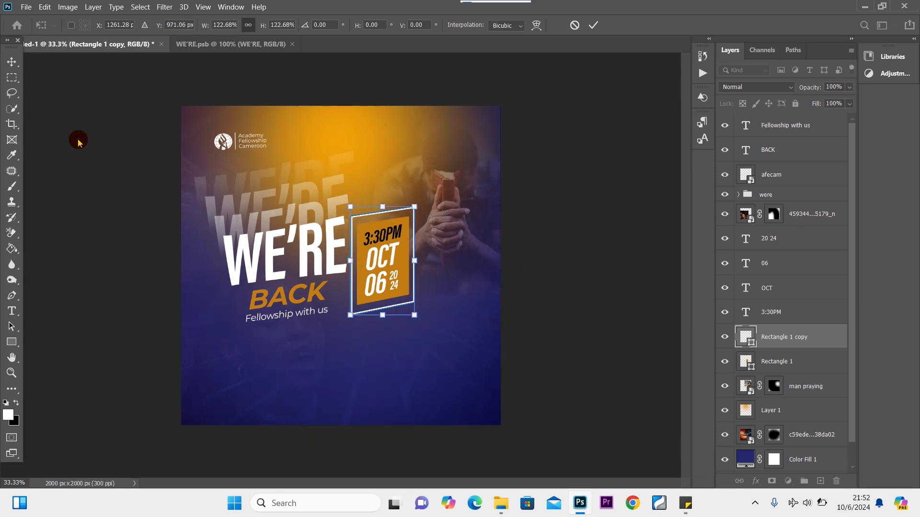
pyautogui.click(10, 62)
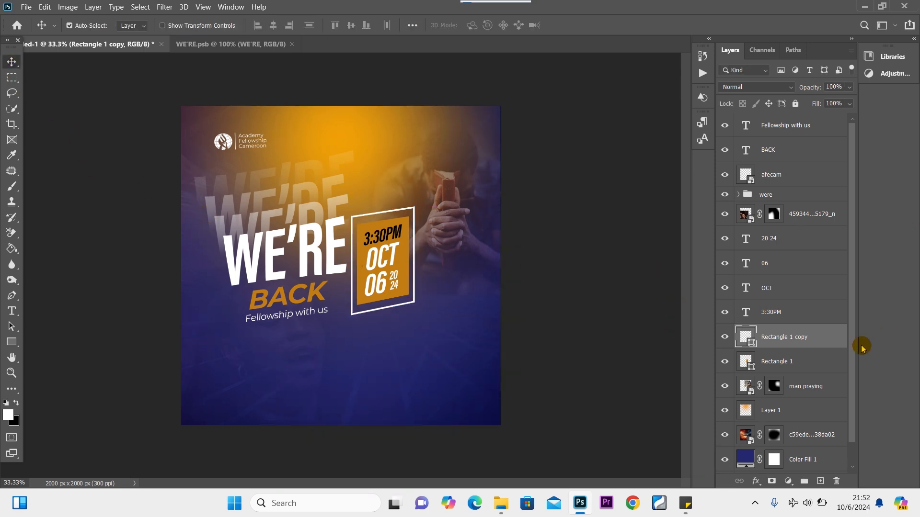
# Mask the white frame and paint out its top, left and corner, leaving right and bottom strokes.
pyautogui.click(771, 481)
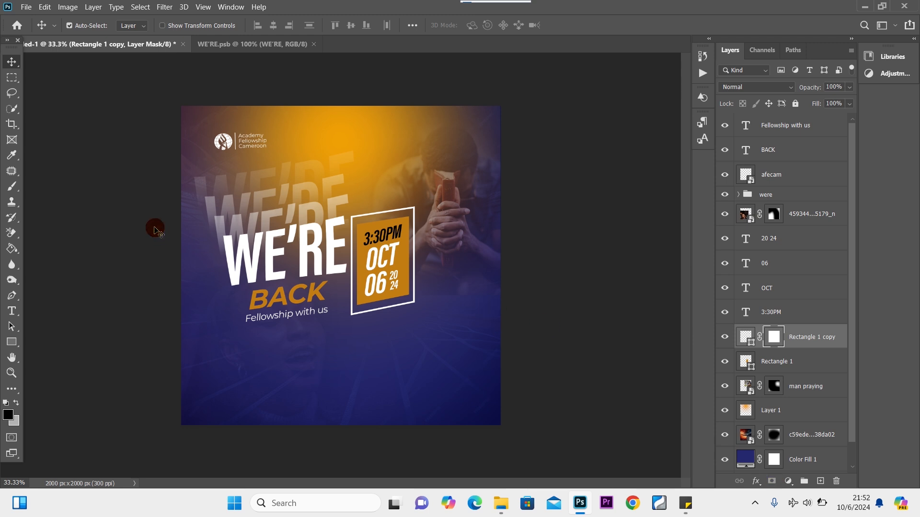
pyautogui.click(14, 192)
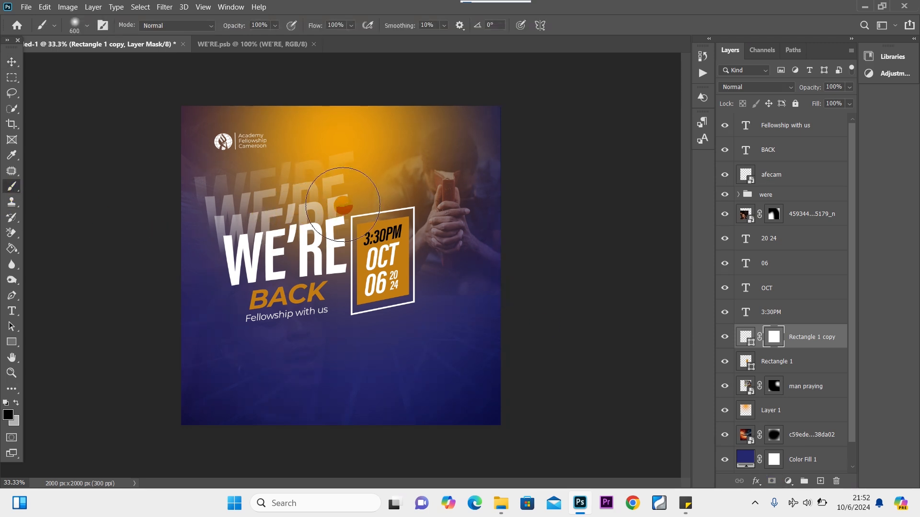
pyautogui.press('[')
pyautogui.press('[')
pyautogui.press('[')
pyautogui.press('[')
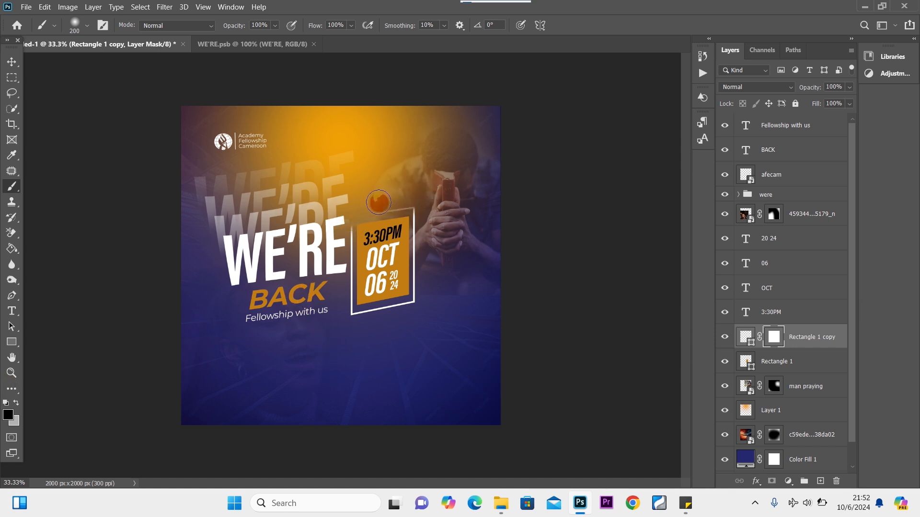
pyautogui.moveTo(379, 202)
pyautogui.mouseDown()
pyautogui.moveTo(417, 201)
pyautogui.moveTo(350, 218)
pyautogui.moveTo(338, 331)
pyautogui.moveTo(342, 322)
pyautogui.mouseUp()
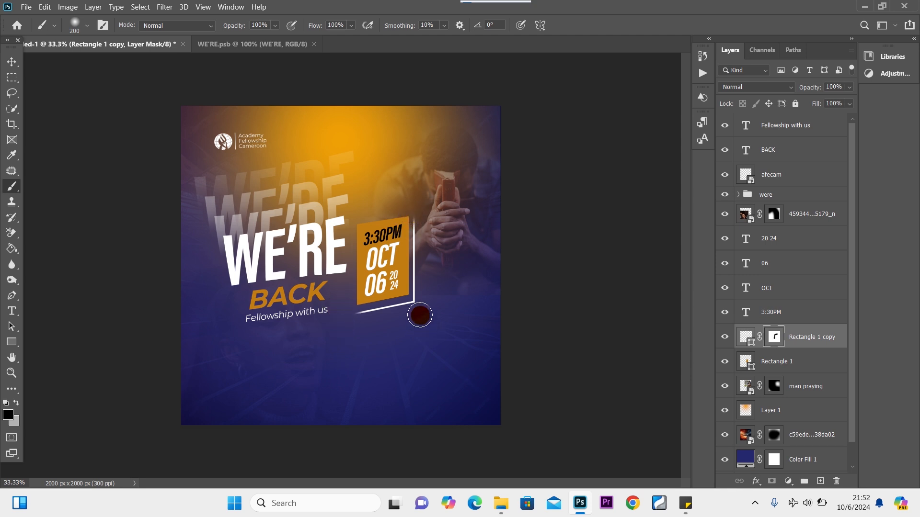
pyautogui.moveTo(420, 316)
pyautogui.mouseDown()
pyautogui.moveTo(410, 290)
pyautogui.moveTo(417, 287)
pyautogui.moveTo(415, 314)
pyautogui.moveTo(414, 216)
pyautogui.mouseUp()
pyautogui.click(419, 299)
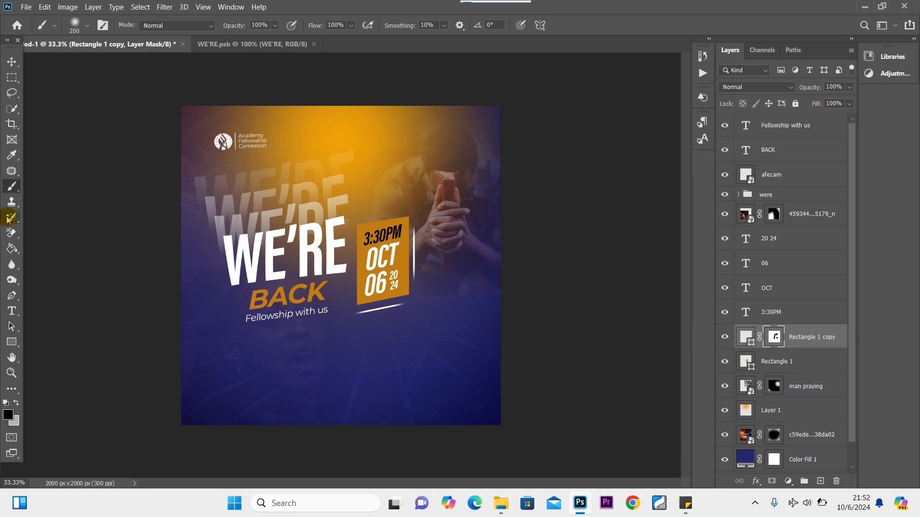
pyautogui.click(10, 62)
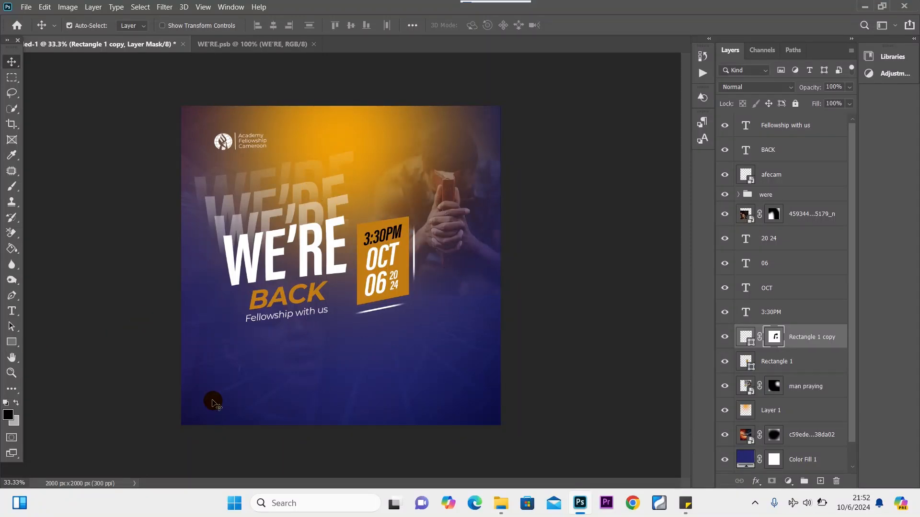
# Make white the foreground colour for the new text.
pyautogui.click(11, 310)
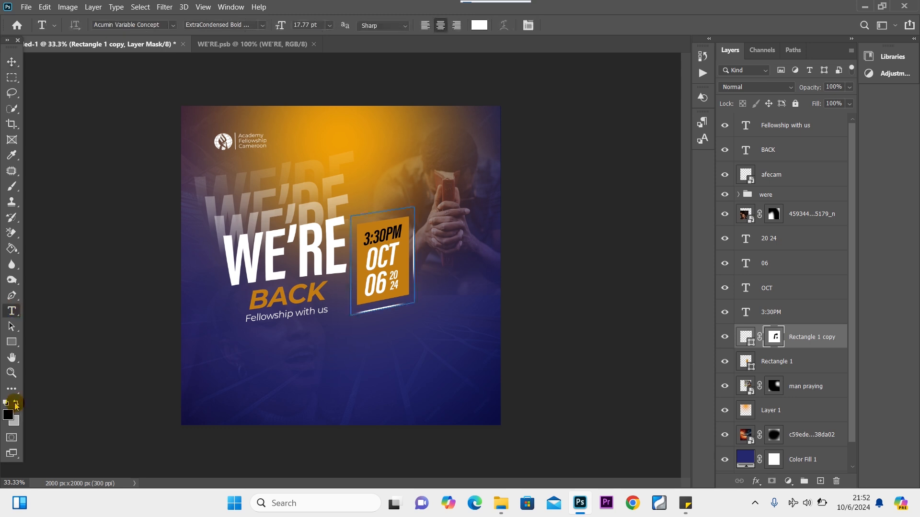
pyautogui.click(15, 403)
pyautogui.click(10, 403)
pyautogui.click(14, 403)
pyautogui.click(17, 405)
pyautogui.click(16, 403)
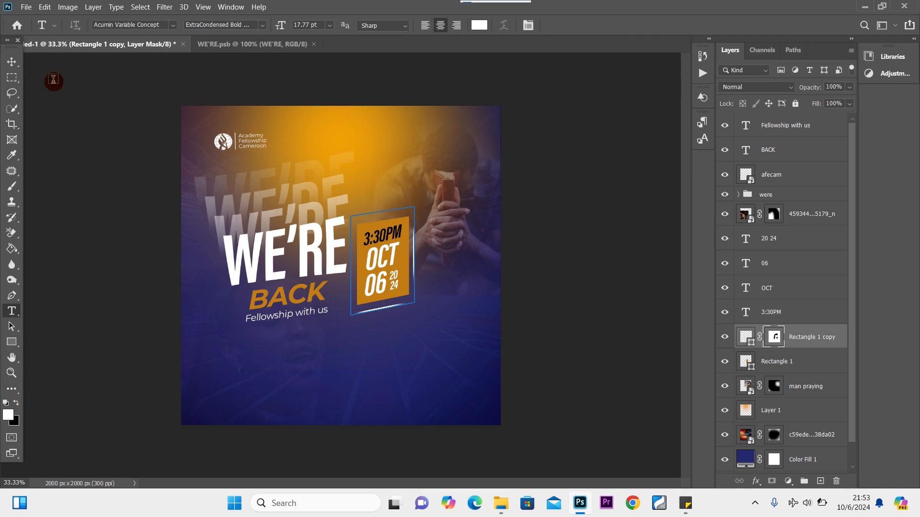
pyautogui.click(11, 62)
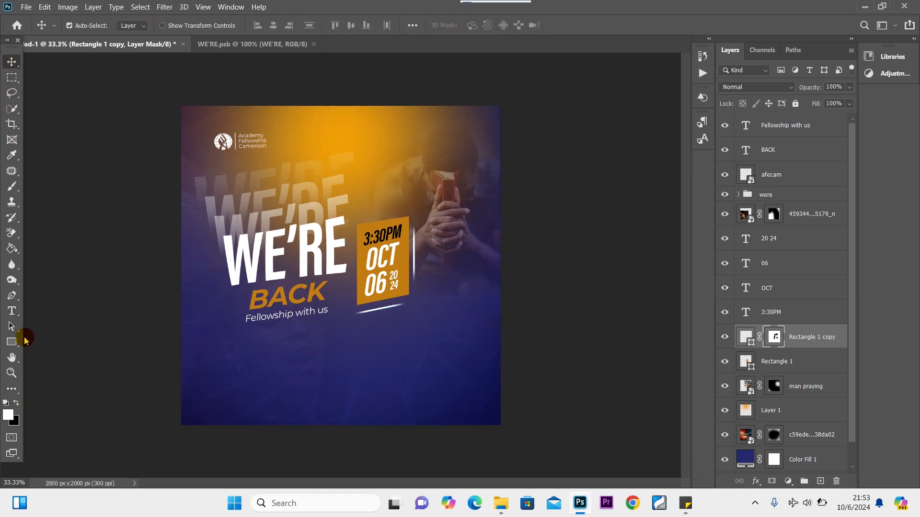
# Type the Featuring / The Word / Drama / Dance / +More list below the date box, then select Featuring to recolour it.
pyautogui.click(11, 311)
pyautogui.click(376, 361)
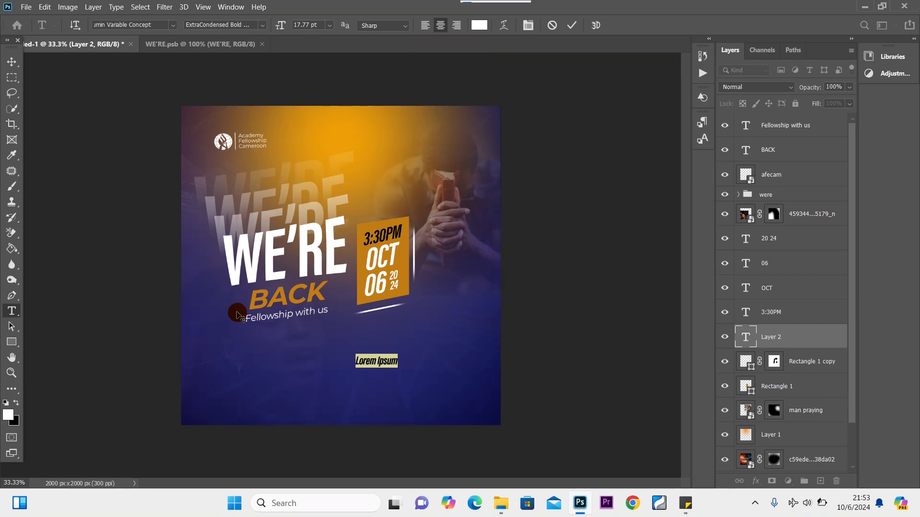
pyautogui.write('Featuring')
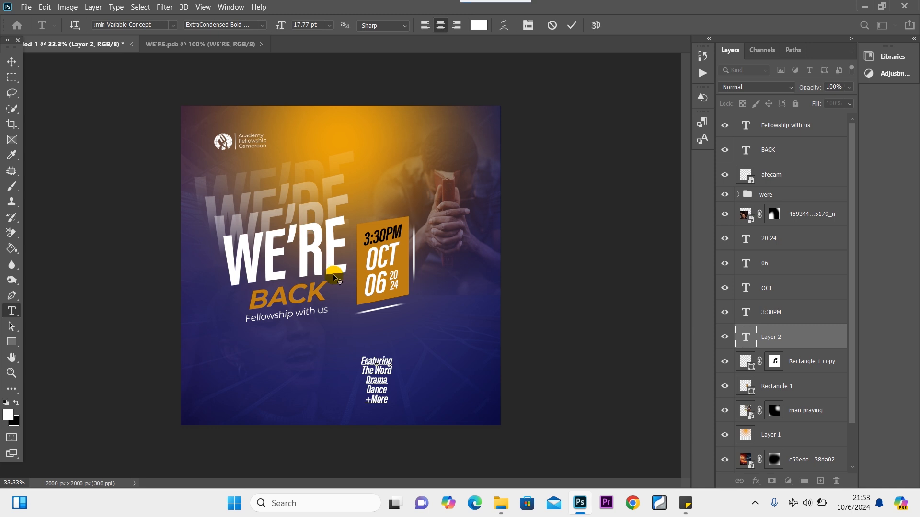
pyautogui.doubleClick(393, 362)
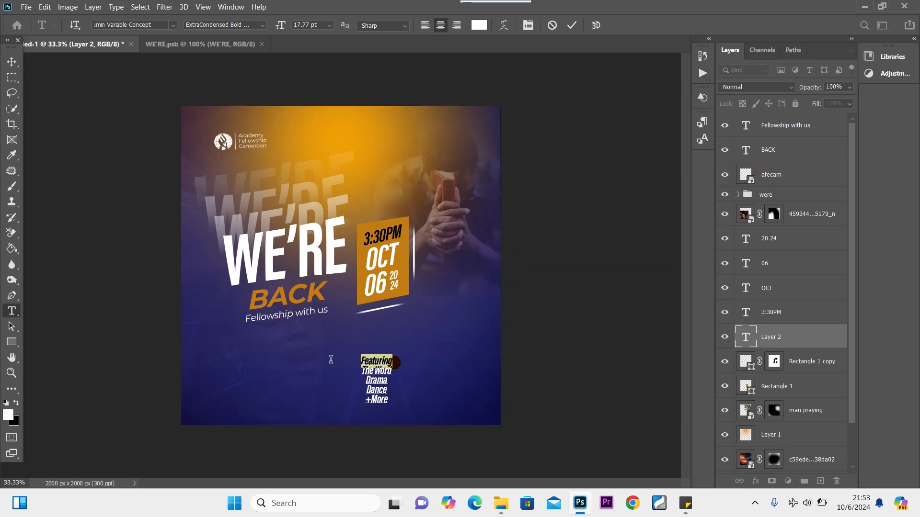
pyautogui.click(7, 415)
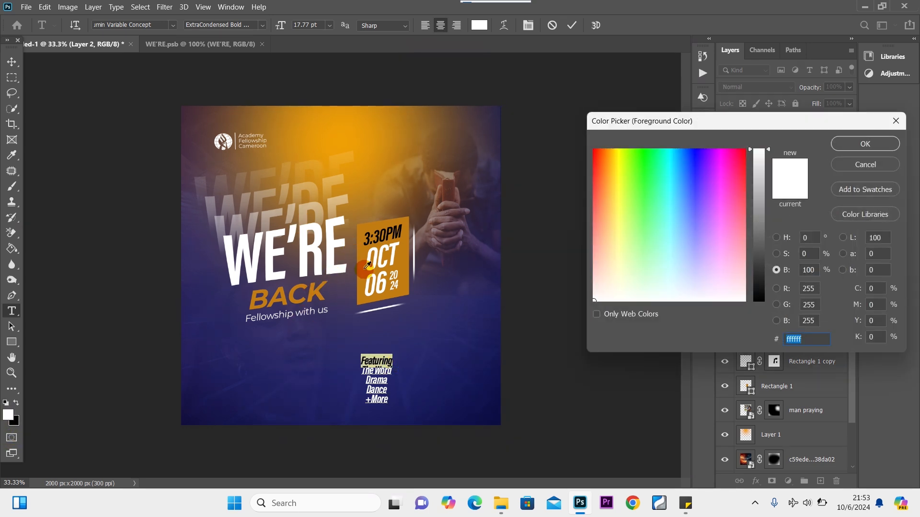
# Colour Featuring with the date box's orange and left-align the list.
pyautogui.click(365, 266)
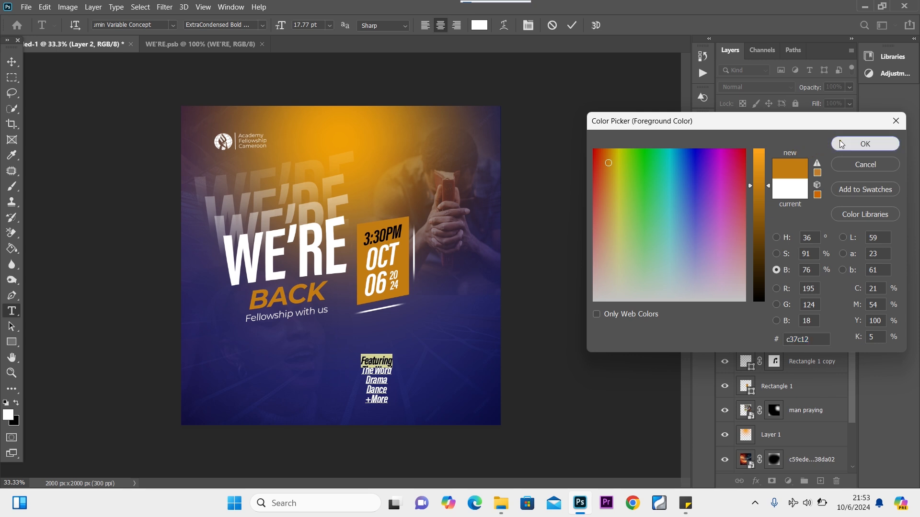
pyautogui.click(865, 144)
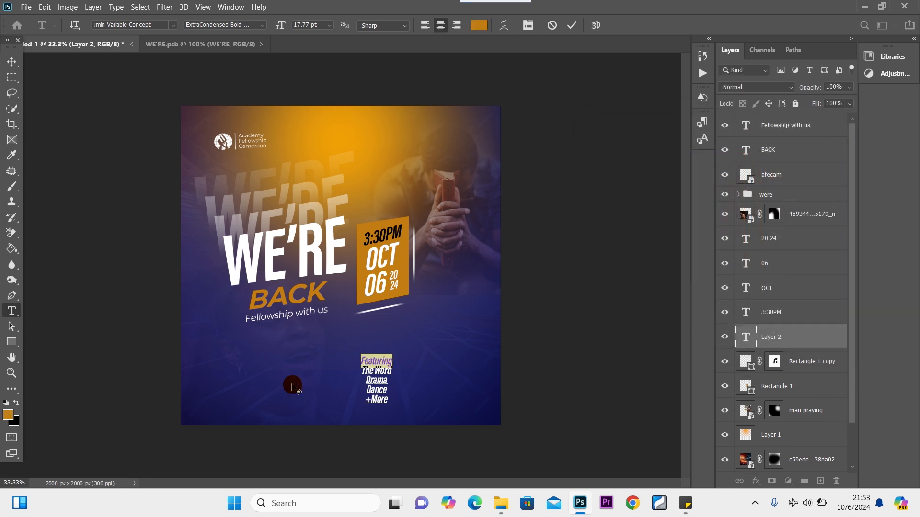
pyautogui.click(426, 27)
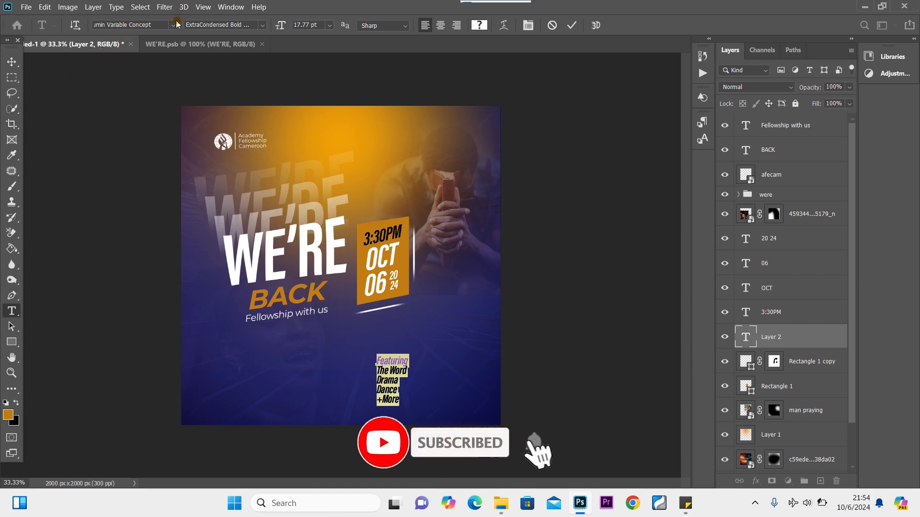
# Set the list to Montserrat Light Italic at 12 pt.
pyautogui.click(173, 25)
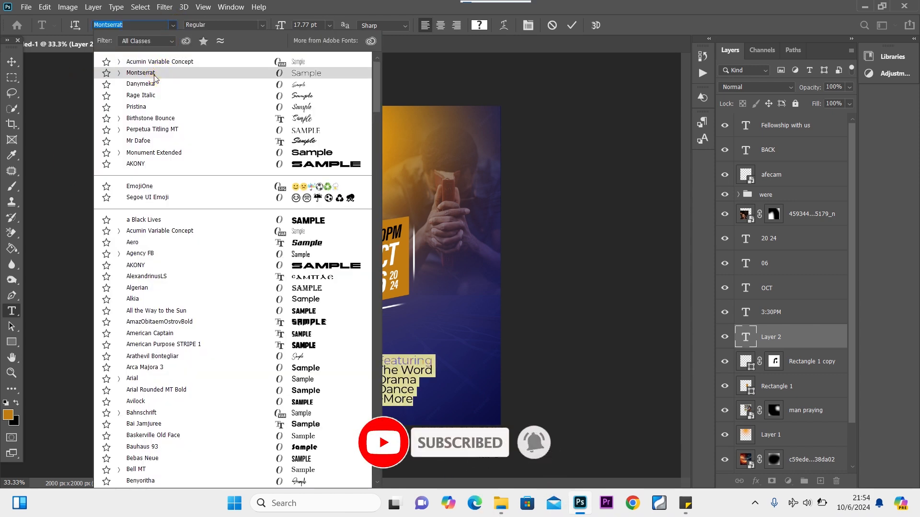
pyautogui.click(187, 73)
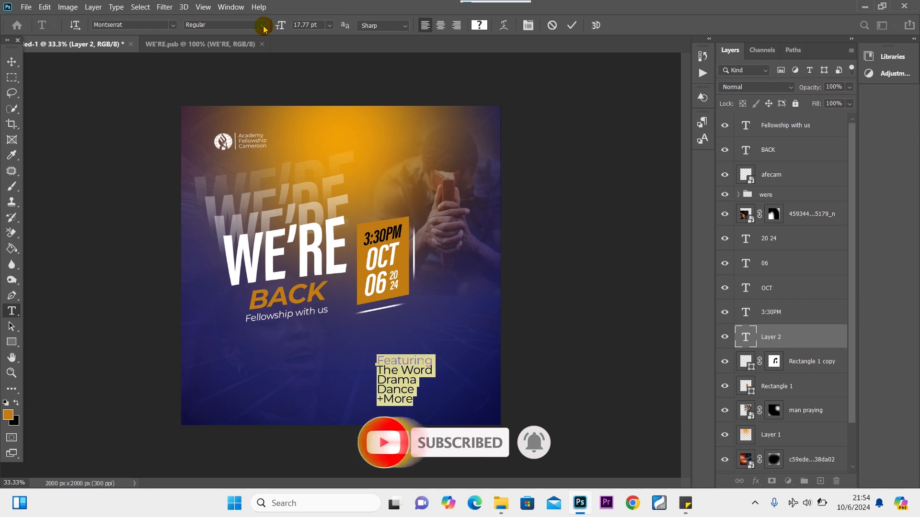
pyautogui.click(262, 25)
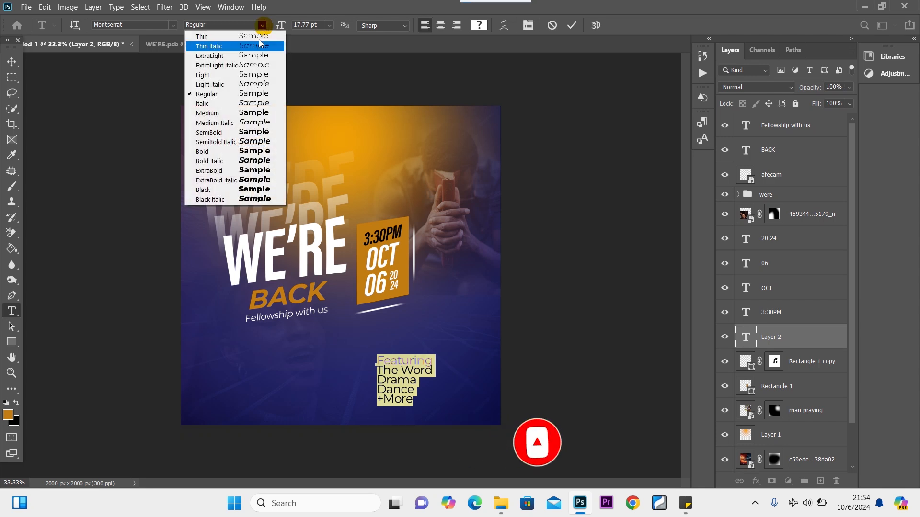
pyautogui.click(255, 87)
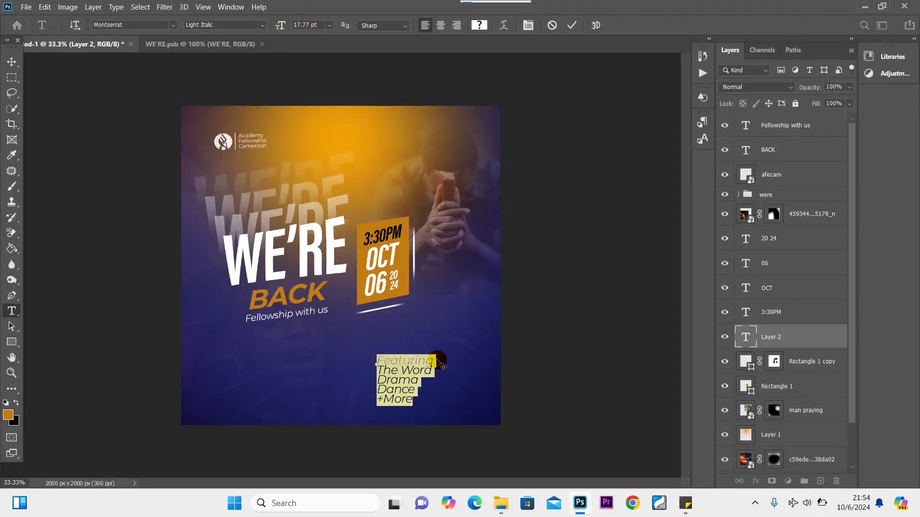
pyautogui.click(329, 25)
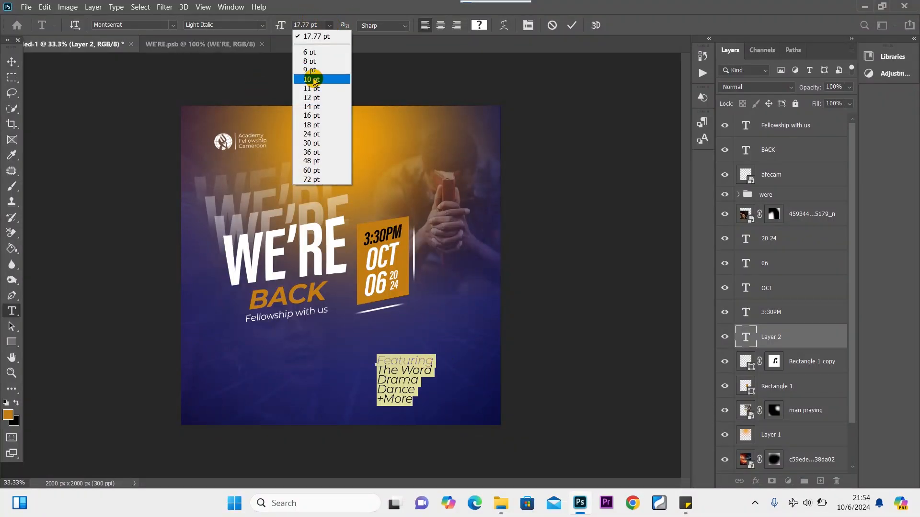
pyautogui.click(312, 98)
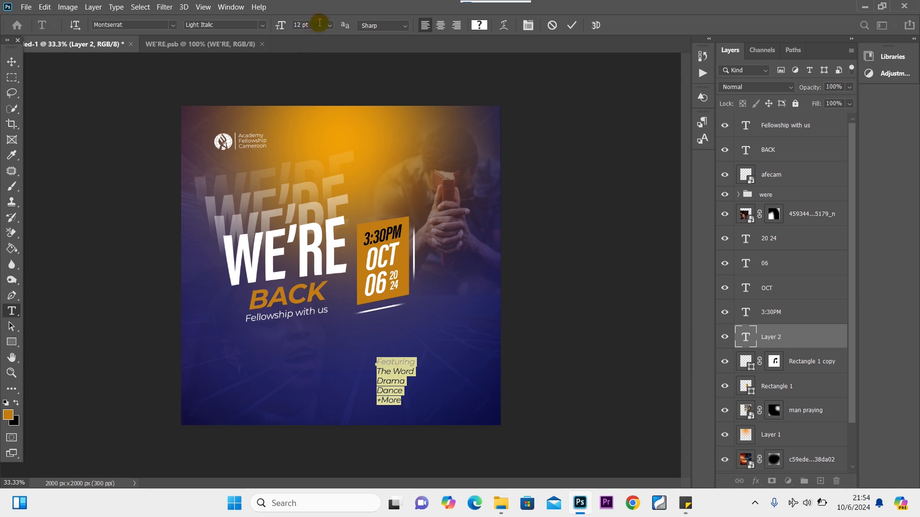
pyautogui.click(329, 25)
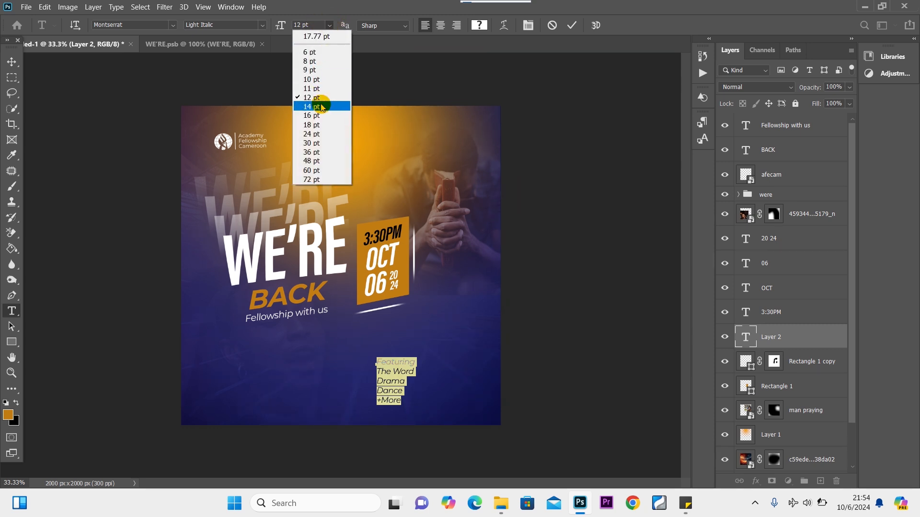
pyautogui.click(422, 368)
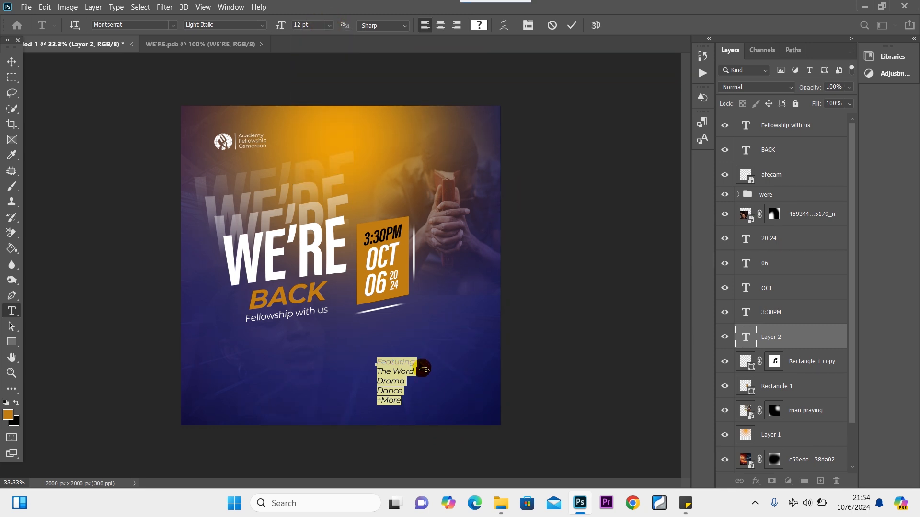
# Make the word Featuring Medium Italic and commit the text.
pyautogui.moveTo(418, 363); pyautogui.dragTo(305, 355)
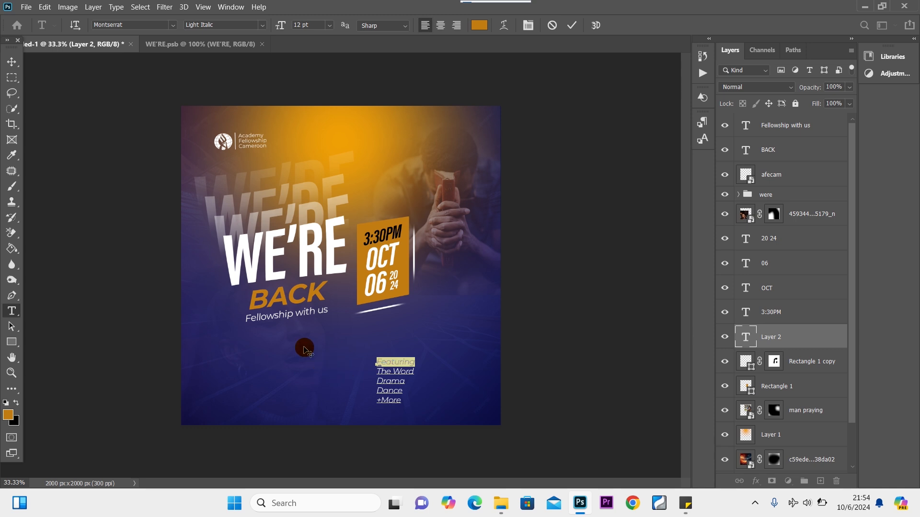
pyautogui.click(258, 25)
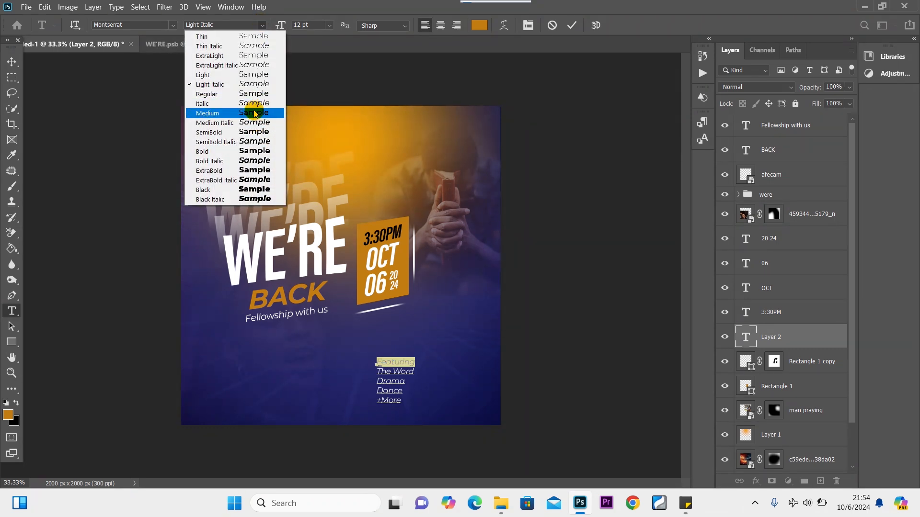
pyautogui.click(255, 123)
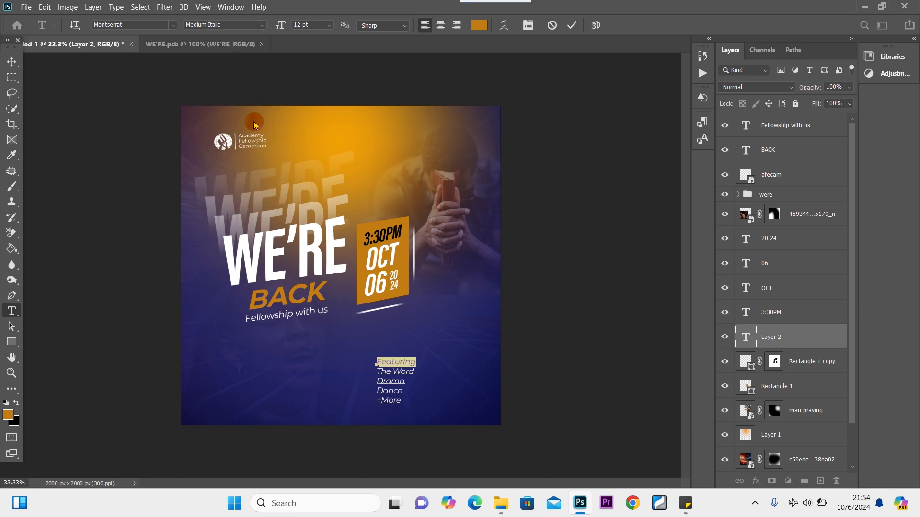
pyautogui.click(11, 62)
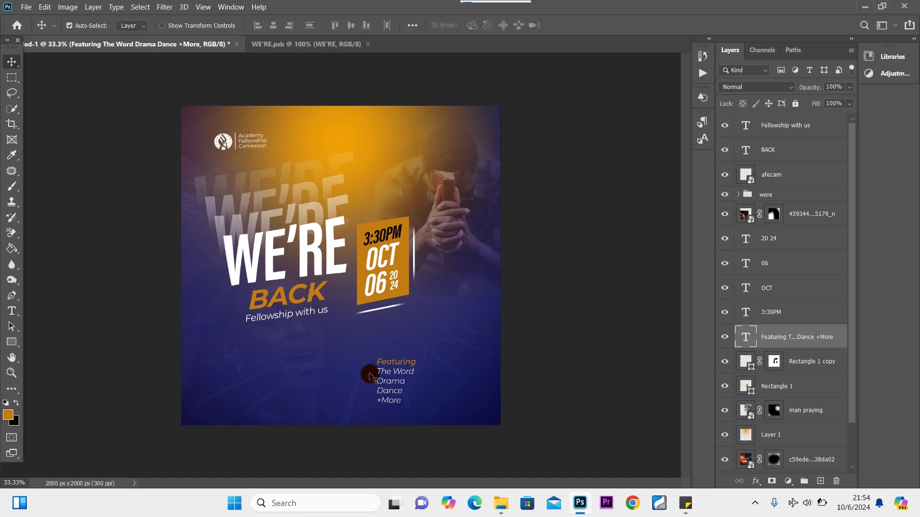
# Move the Featuring list beside the date box and tilt it slightly counter-clockwise, about -4°.
pyautogui.moveTo(391, 379); pyautogui.dragTo(446, 287)
pyautogui.hotkey('ctrl', 't')
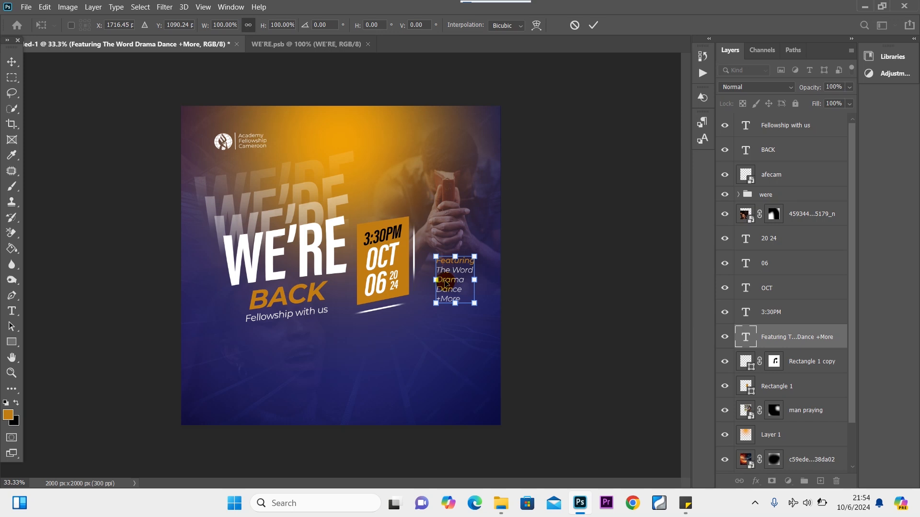
pyautogui.moveTo(487, 293); pyautogui.dragTo(484, 291)
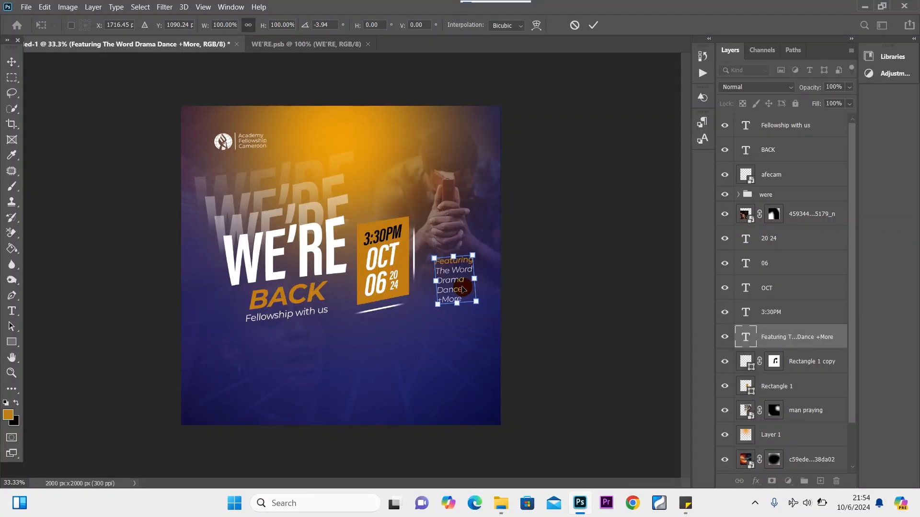
pyautogui.doubleClick(463, 290)
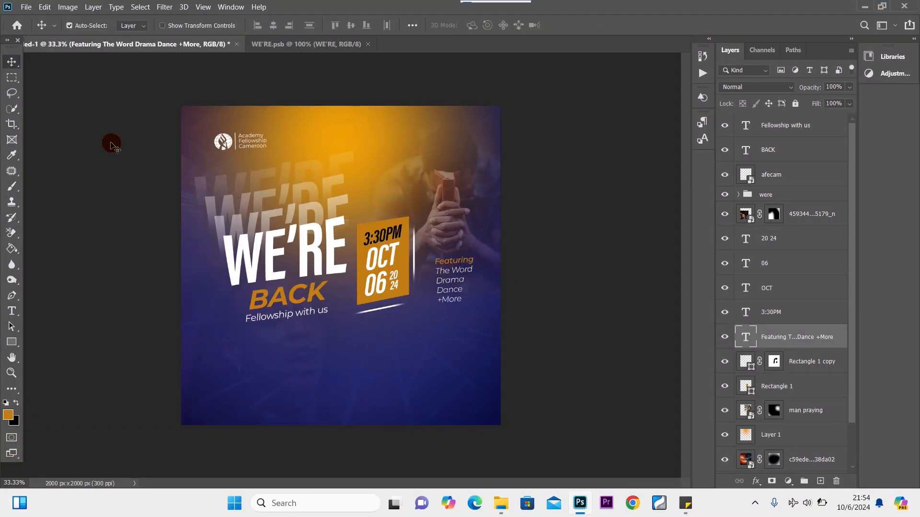
# Change the whole Featuring list to Montserrat Medium.
pyautogui.doubleClick(454, 286)
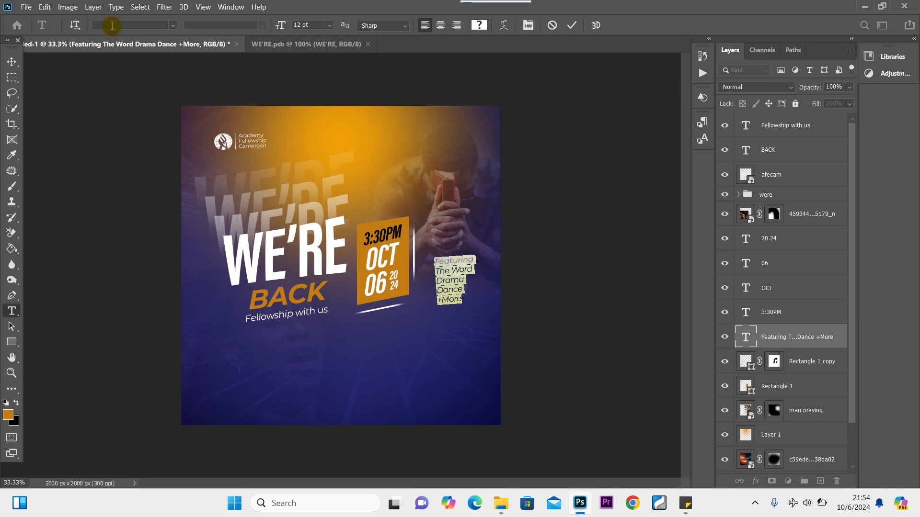
pyautogui.write('mont')
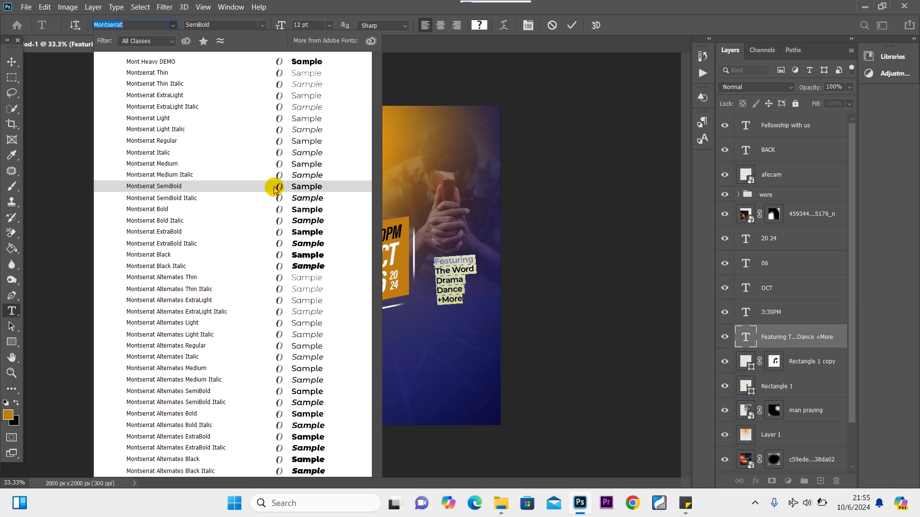
pyautogui.click(262, 163)
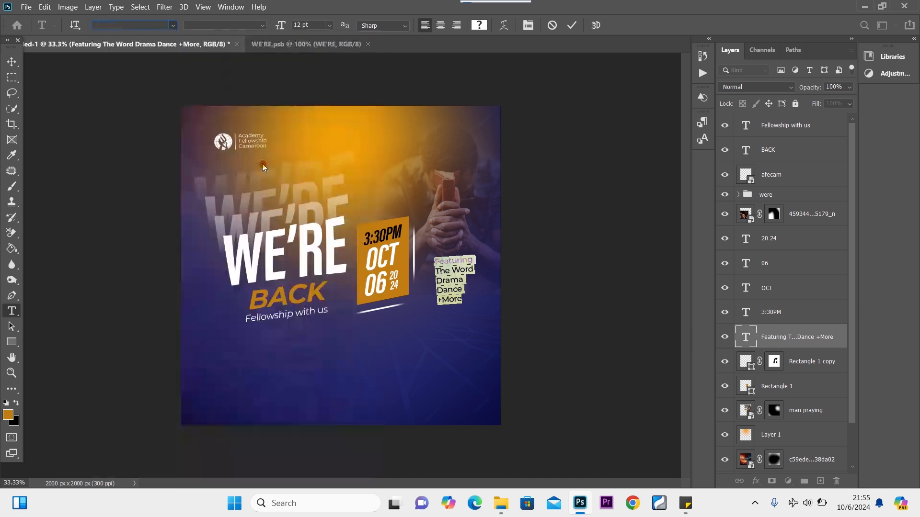
pyautogui.click(11, 62)
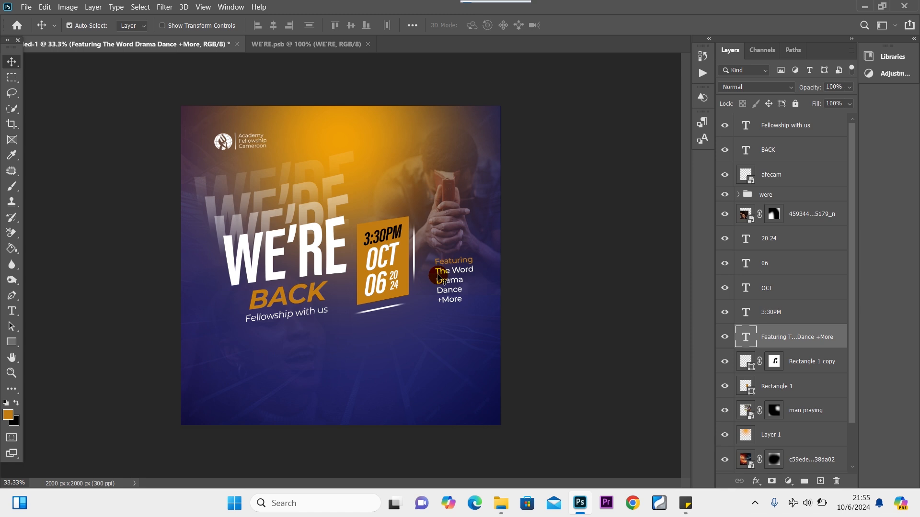
# Scale the Featuring list down, shift the praying man image up, and nudge the list left.
pyautogui.hotkey('ctrl', 't')
pyautogui.moveTo(477, 253); pyautogui.dragTo(445, 271)
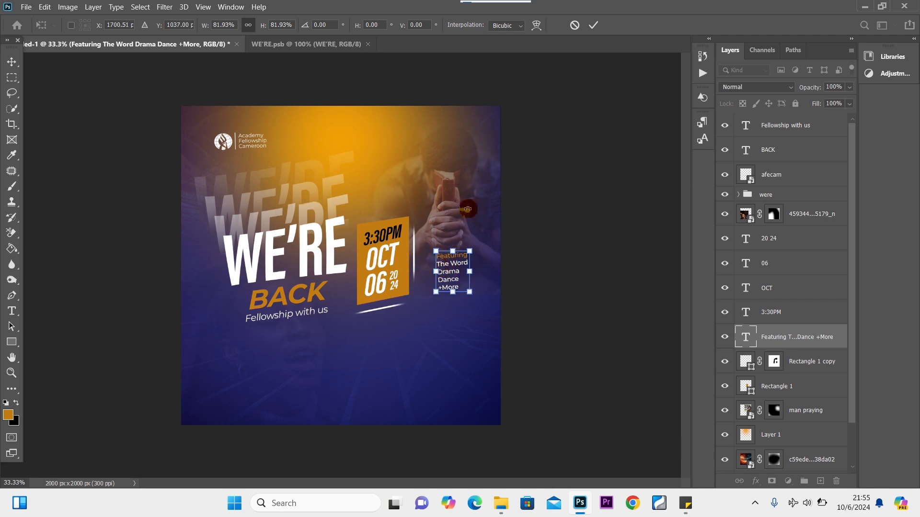
pyautogui.click(12, 62)
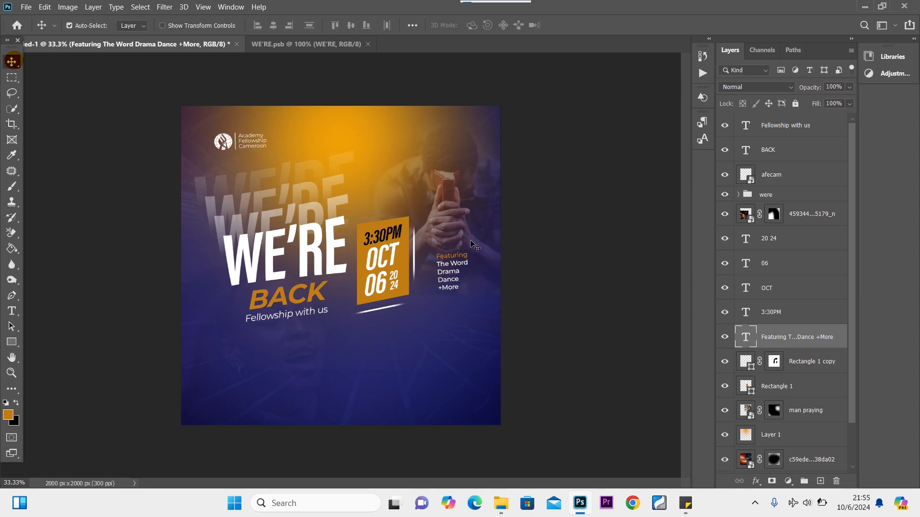
pyautogui.moveTo(459, 237); pyautogui.dragTo(457, 220)
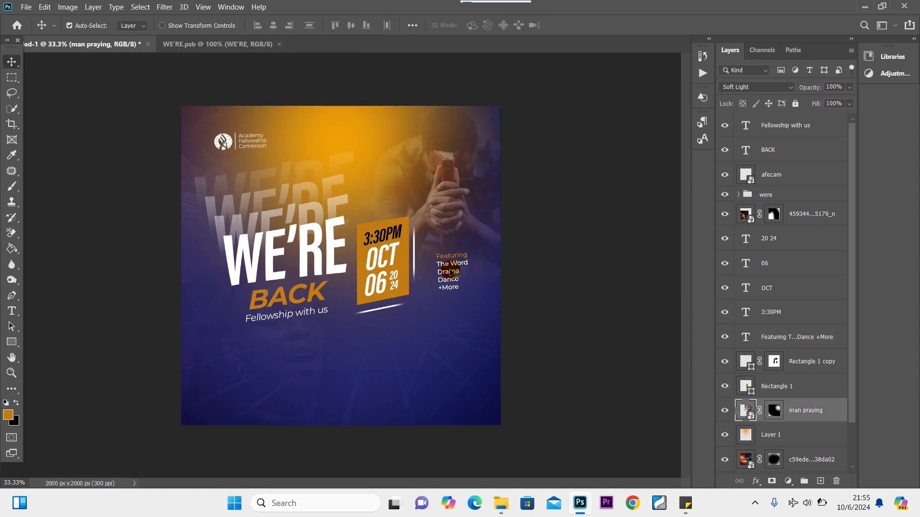
pyautogui.moveTo(454, 275); pyautogui.dragTo(446, 274)
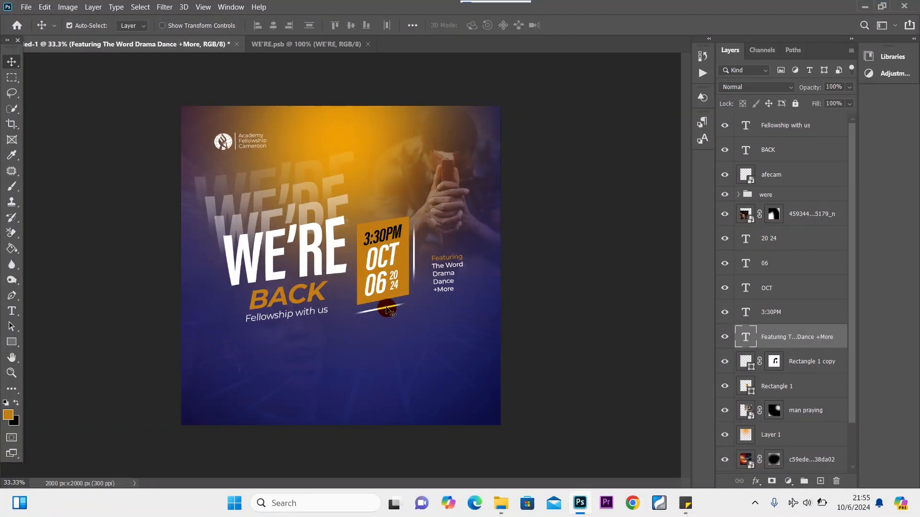
# Duplicate the date box's white frame and move the copy right of the Featuring list.
pyautogui.click(416, 259)
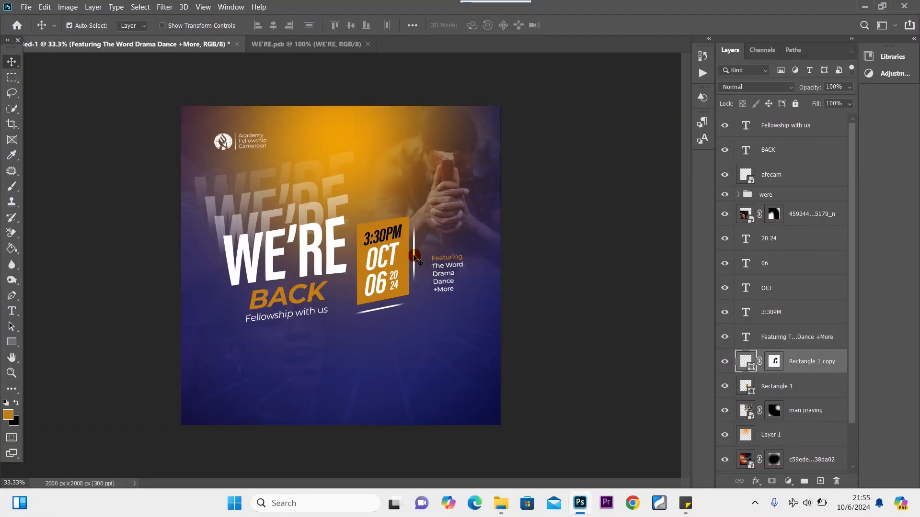
pyautogui.hotkey('ctrl', 'j')
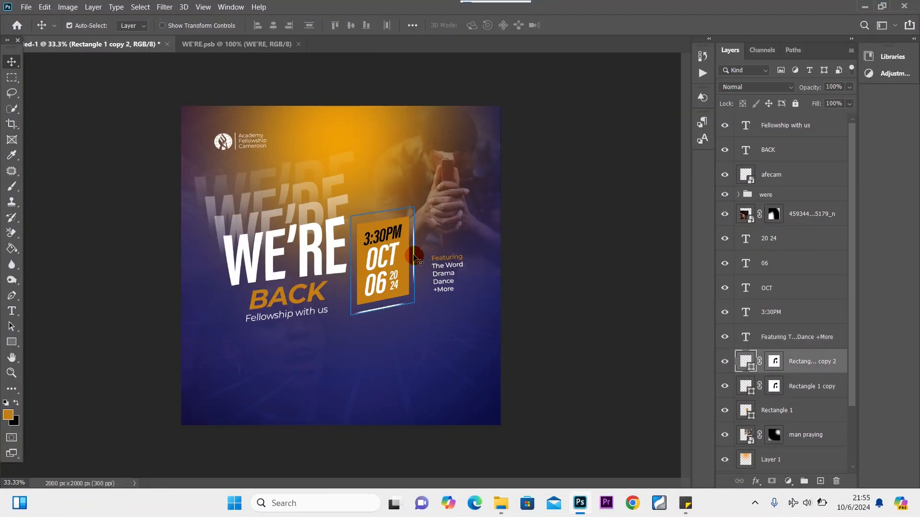
pyautogui.moveTo(415, 259); pyautogui.dragTo(481, 246)
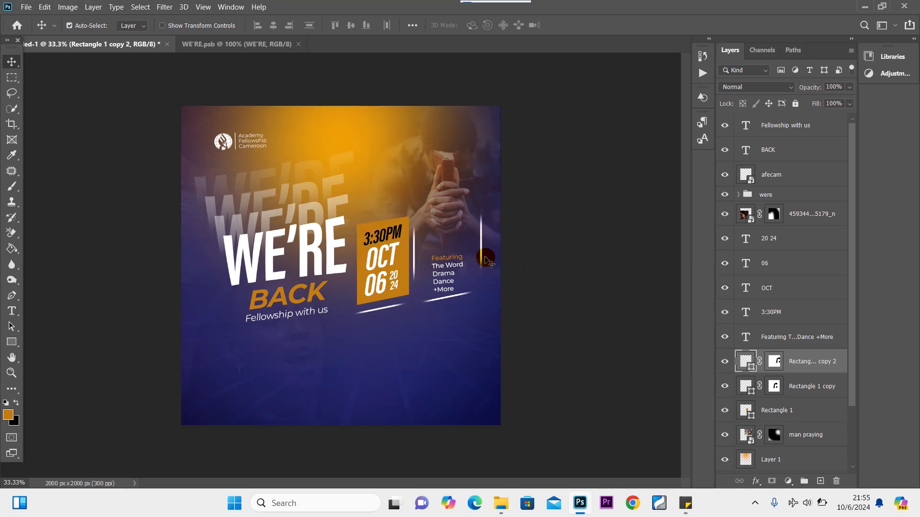
# Try painting black on the duplicate frame's mask, undo it, and nudge the Fellowship with us tagline down.
pyautogui.click(772, 364)
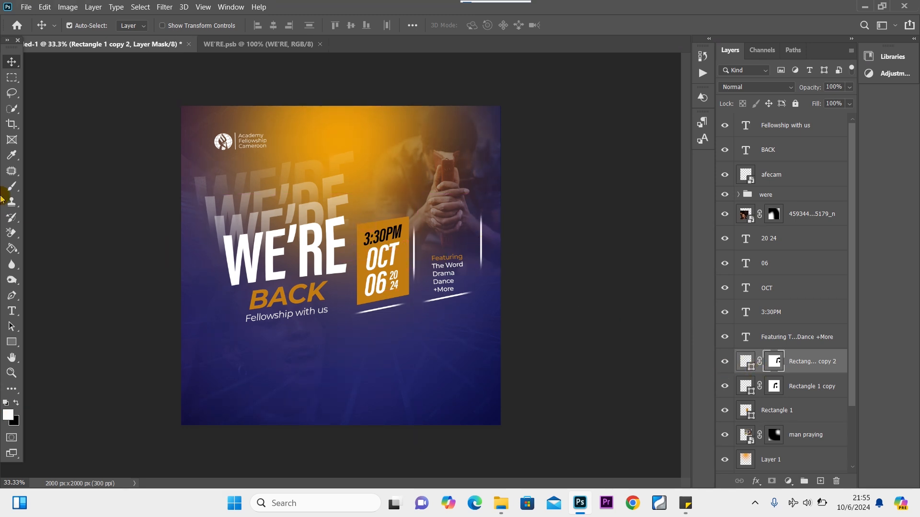
pyautogui.click(12, 186)
pyautogui.click(16, 403)
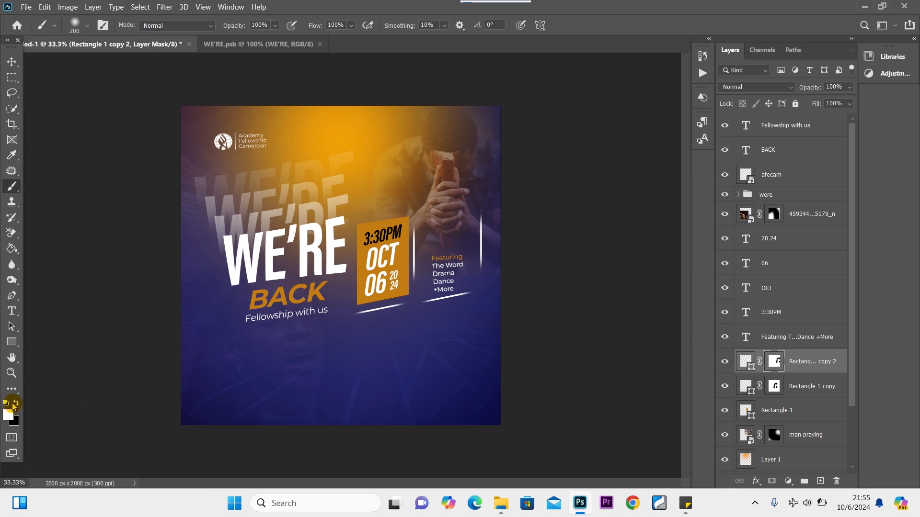
pyautogui.click(489, 214)
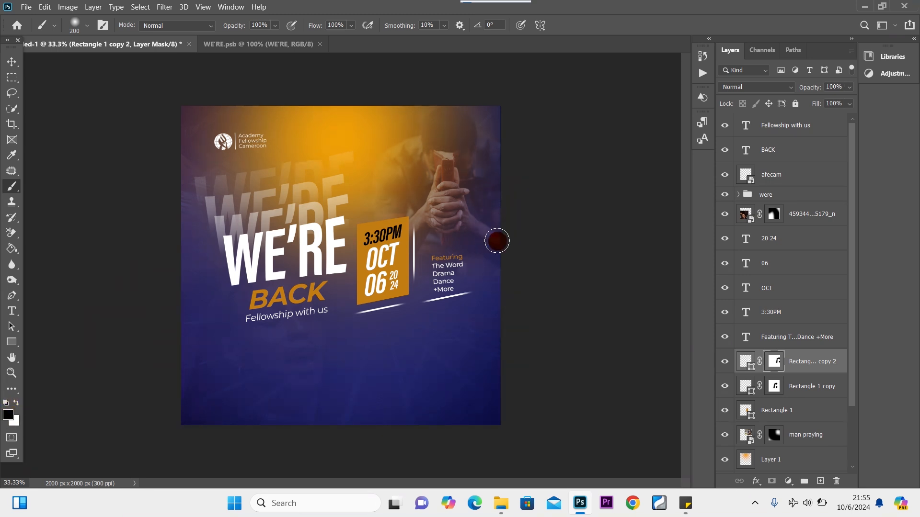
pyautogui.hotkey('ctrl', 'z')
pyautogui.click(6, 59)
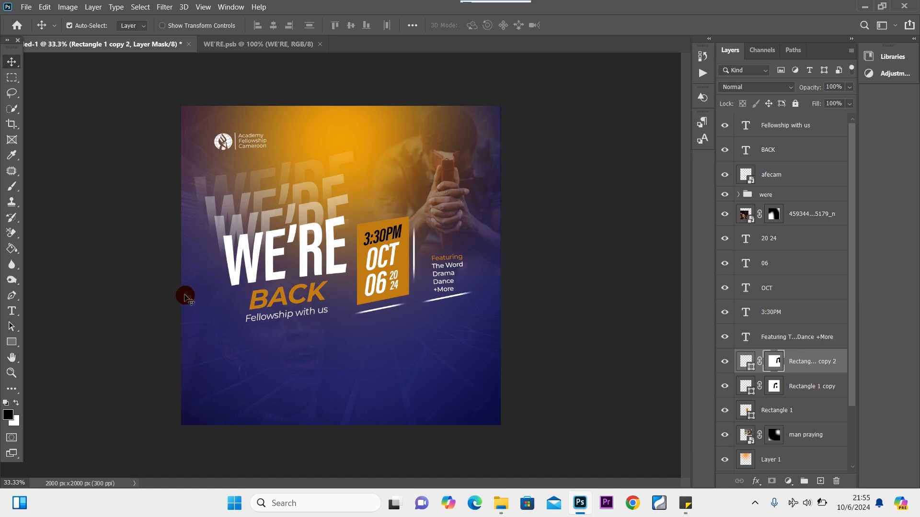
pyautogui.moveTo(308, 317); pyautogui.dragTo(294, 301)
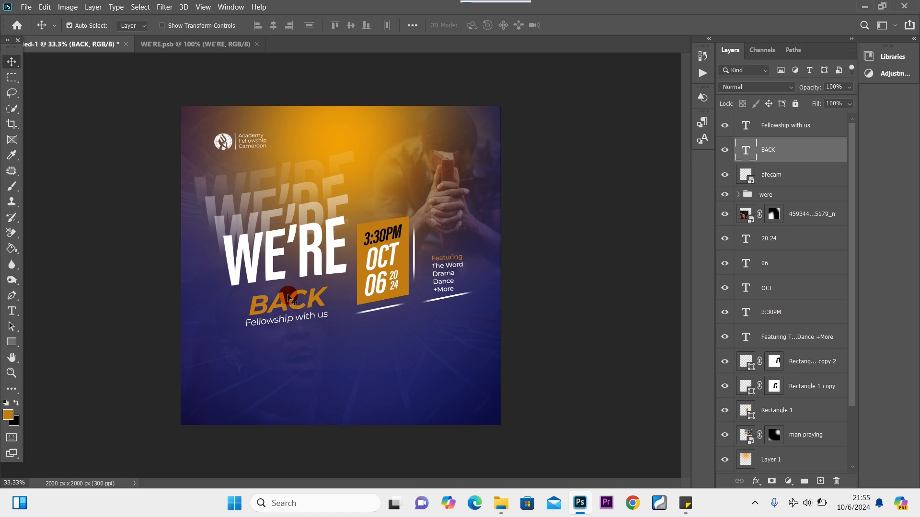
# Rotate the Fellowship with us tagline by about -1.4°.
pyautogui.click(319, 321)
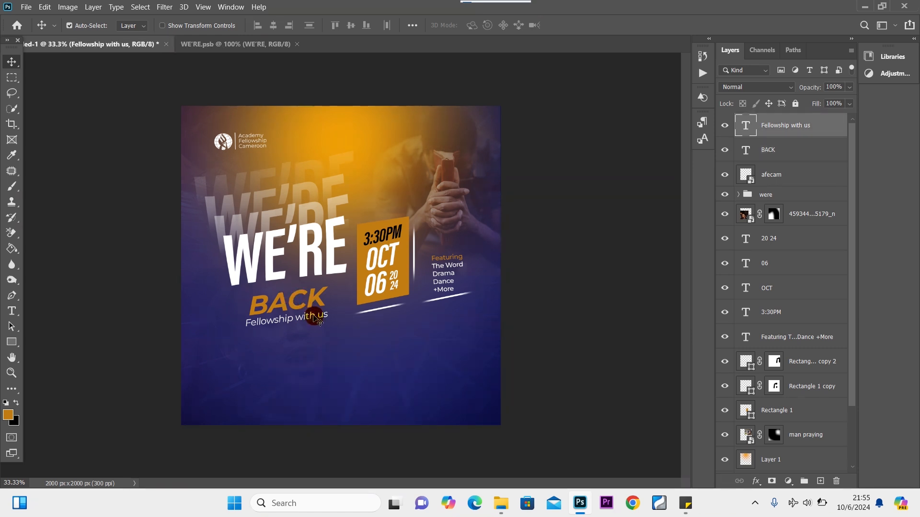
pyautogui.hotkey('ctrl', 't')
pyautogui.moveTo(348, 322); pyautogui.dragTo(349, 320)
pyautogui.click(11, 62)
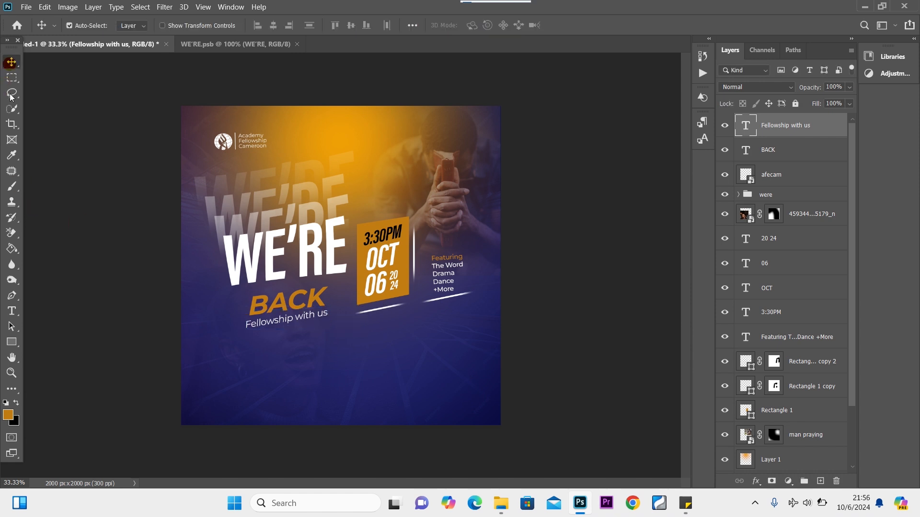
# Move BACK up-right, rotate it about -0.8°, and nudge the tagline up beneath it.
pyautogui.moveTo(312, 295); pyautogui.dragTo(315, 288)
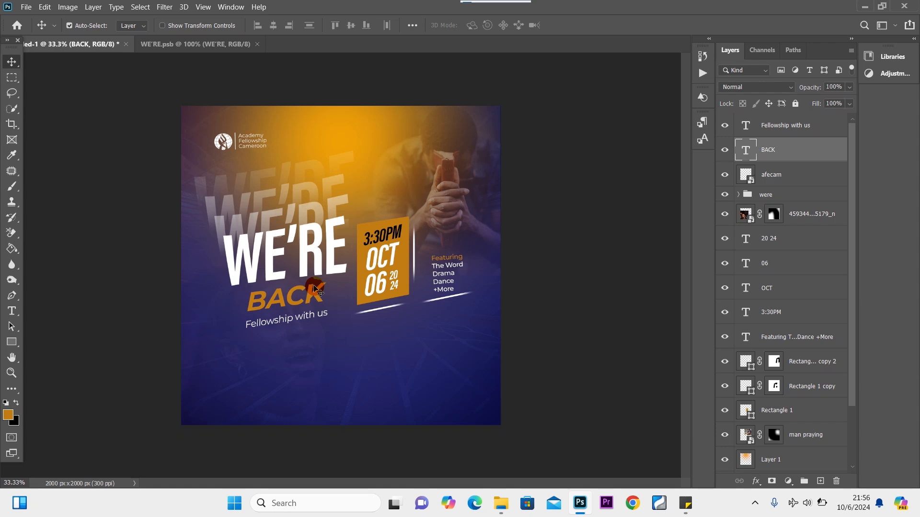
pyautogui.hotkey('ctrl', 't')
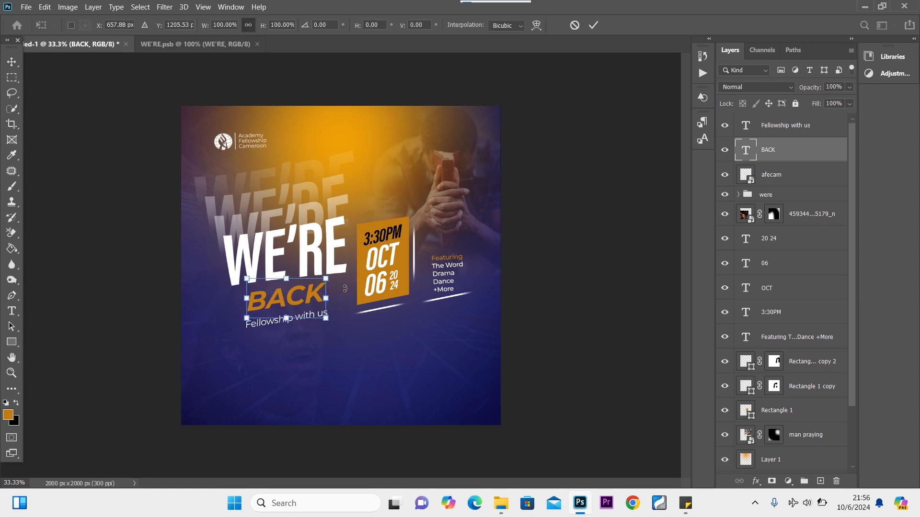
pyautogui.moveTo(345, 289); pyautogui.dragTo(346, 287)
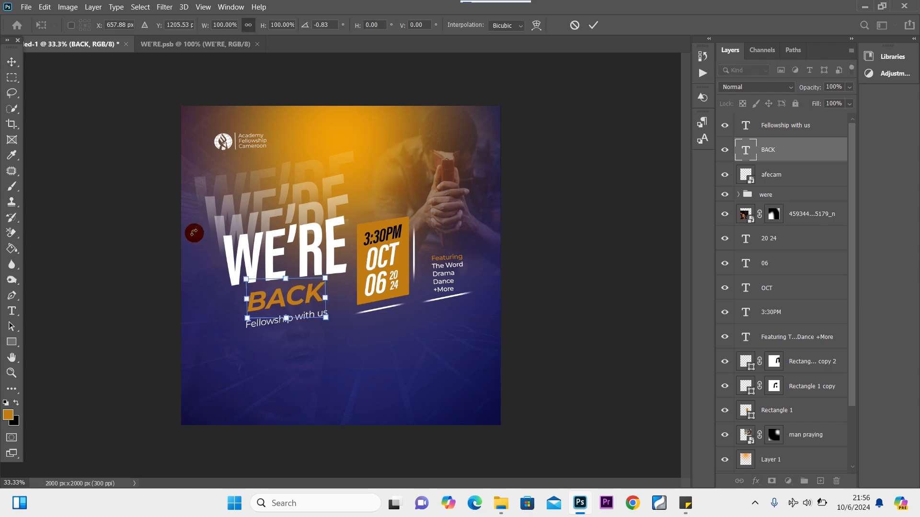
pyautogui.click(11, 62)
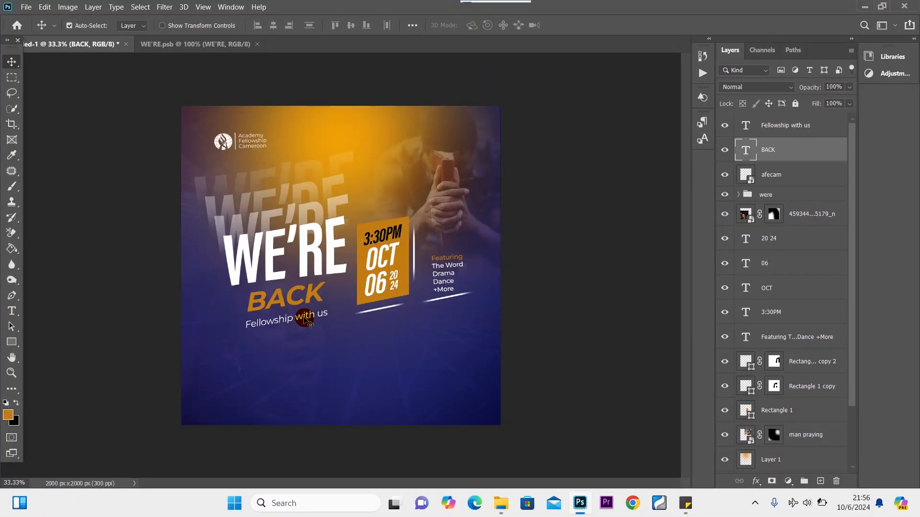
pyautogui.moveTo(304, 320); pyautogui.dragTo(304, 317)
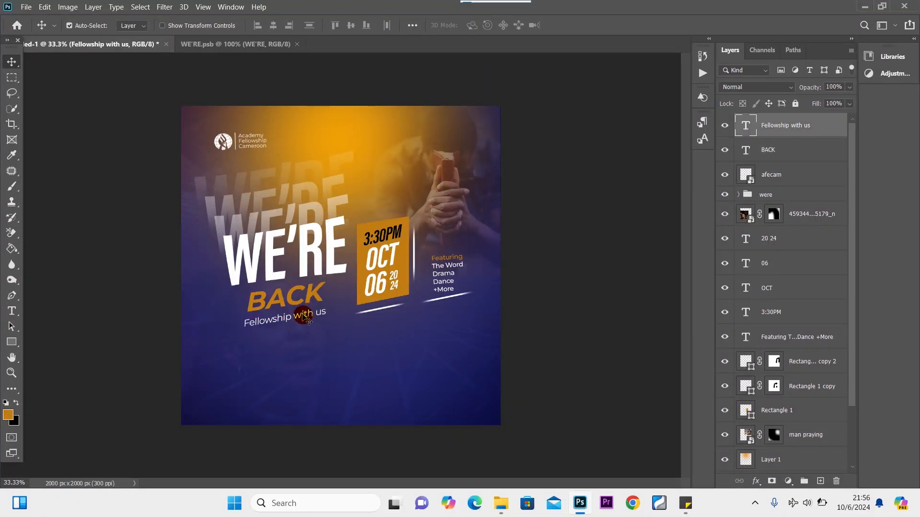
# Type a white @ in the lower left and scale it to about 323%.
pyautogui.click(11, 311)
pyautogui.click(6, 403)
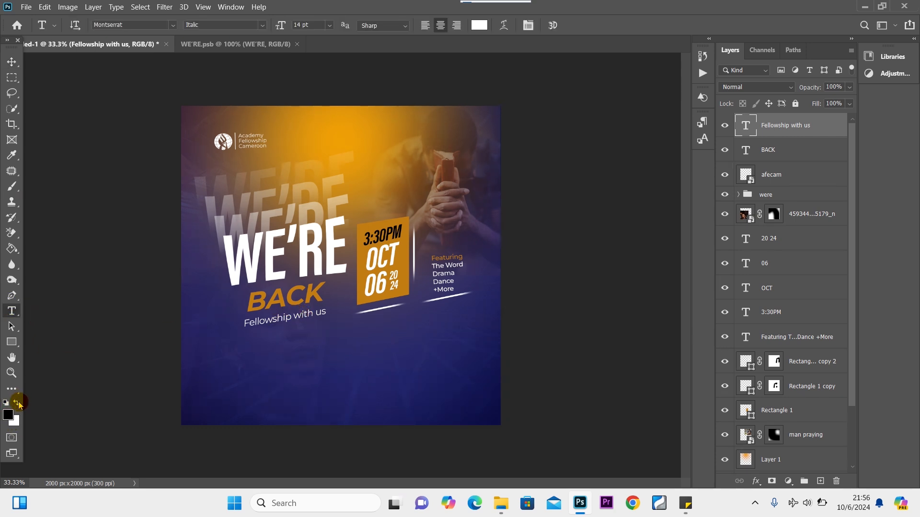
pyautogui.click(16, 403)
pyautogui.click(263, 367)
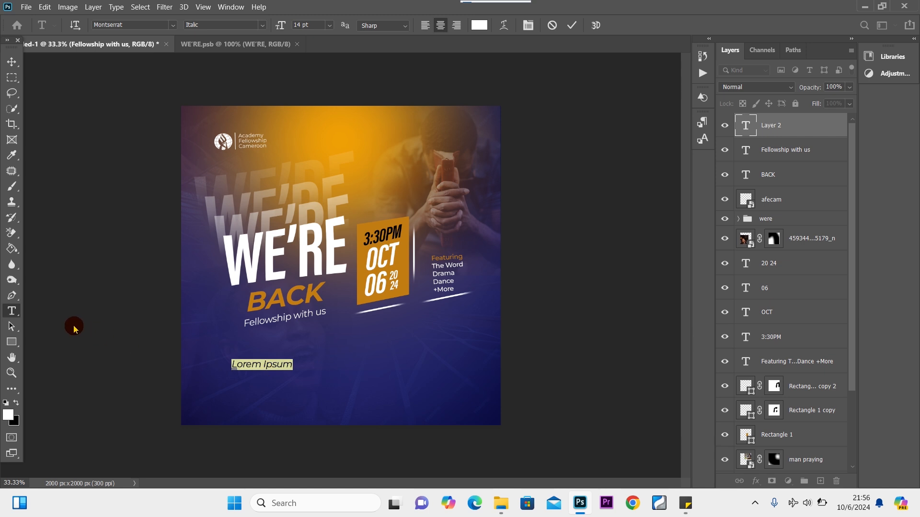
pyautogui.write('@')
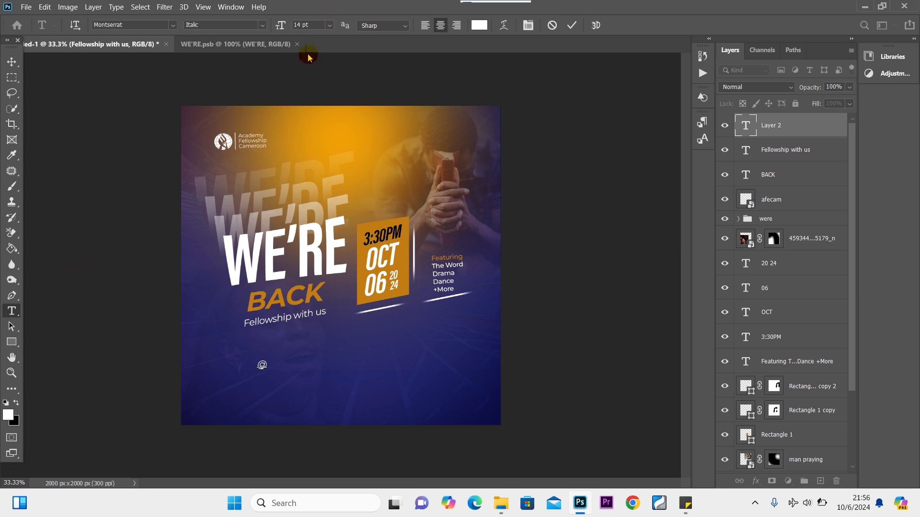
pyautogui.click(12, 61)
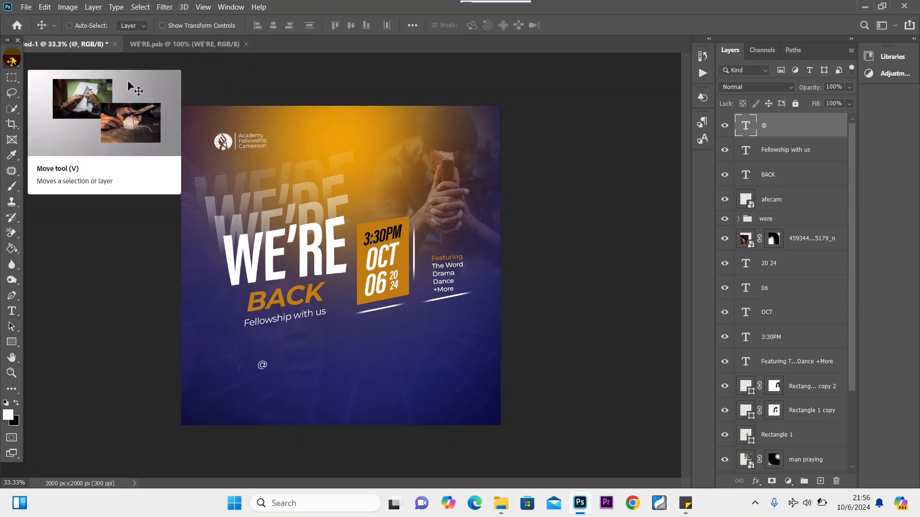
pyautogui.hotkey('ctrl', 't')
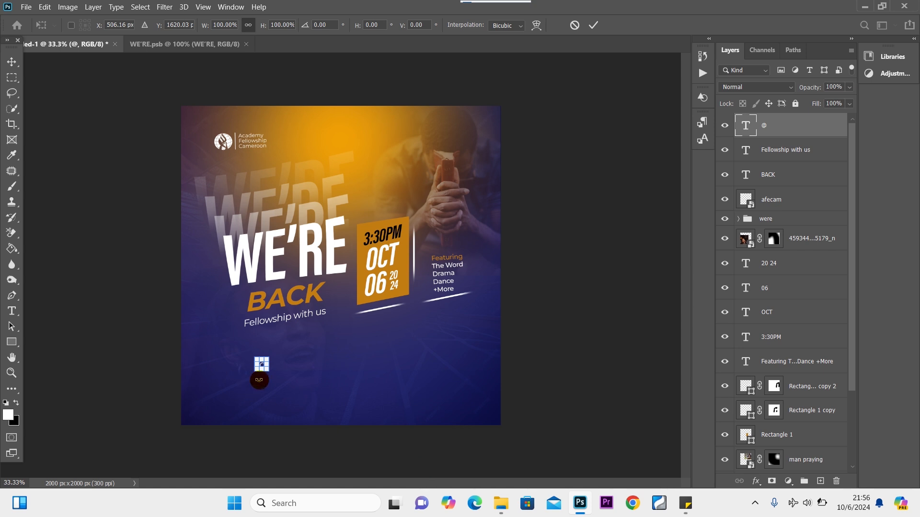
pyautogui.moveTo(269, 371)
pyautogui.mouseDown()
pyautogui.moveTo(286, 388)
pyautogui.moveTo(268, 381)
pyautogui.moveTo(264, 357)
pyautogui.mouseUp()
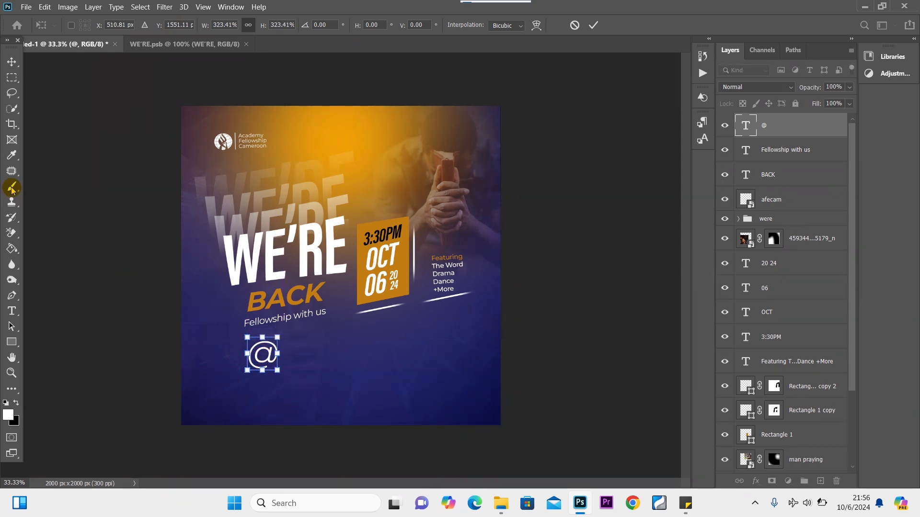
pyautogui.click(12, 61)
# Duplicate the Fellowship with us text layer and move the copy next to the @.
pyautogui.click(286, 320)
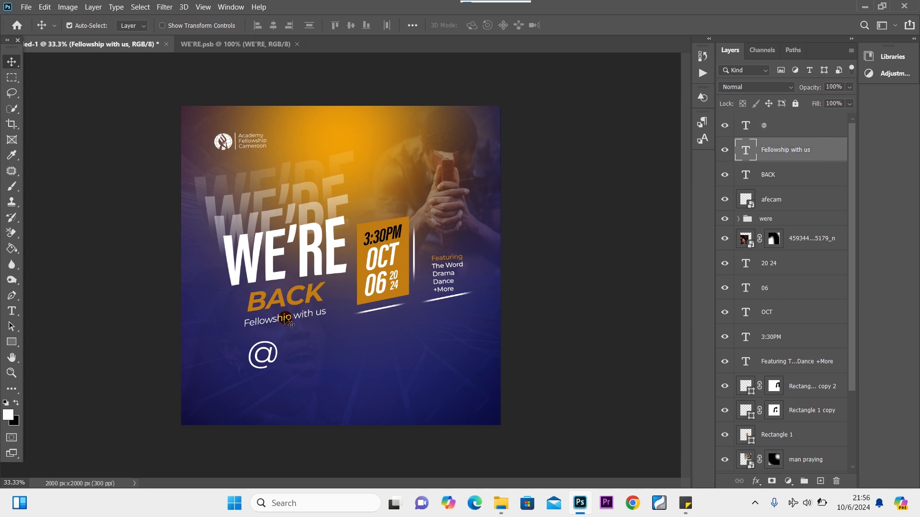
pyautogui.hotkey('ctrl', 'j')
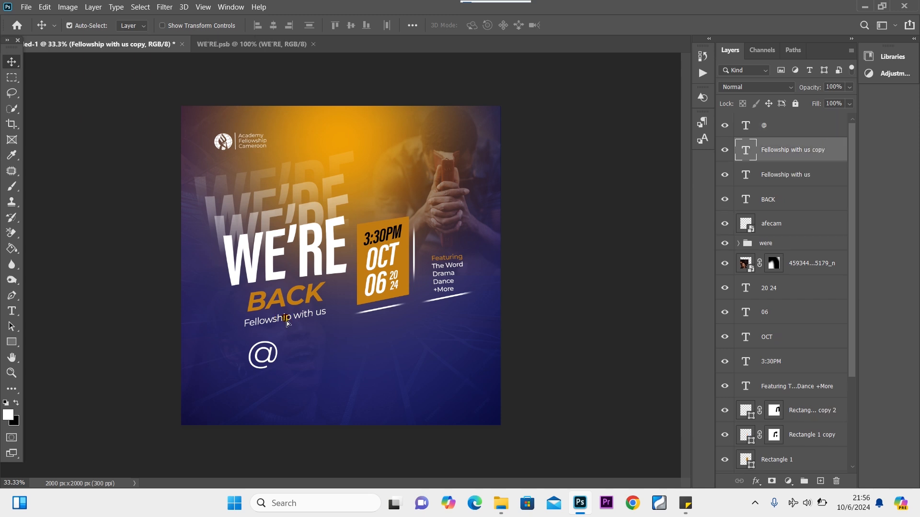
pyautogui.moveTo(287, 323); pyautogui.dragTo(325, 348)
# Retype the copy as 'Yaounde international / School of business', tighten its leading, left-align it, and place it beside the @.
pyautogui.doubleClick(284, 342)
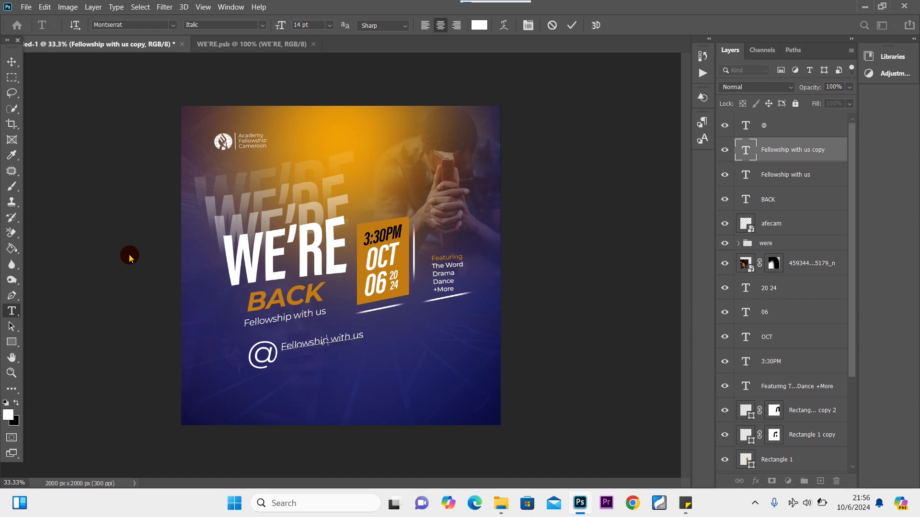
pyautogui.write('Youn')
pyautogui.write('nde i')
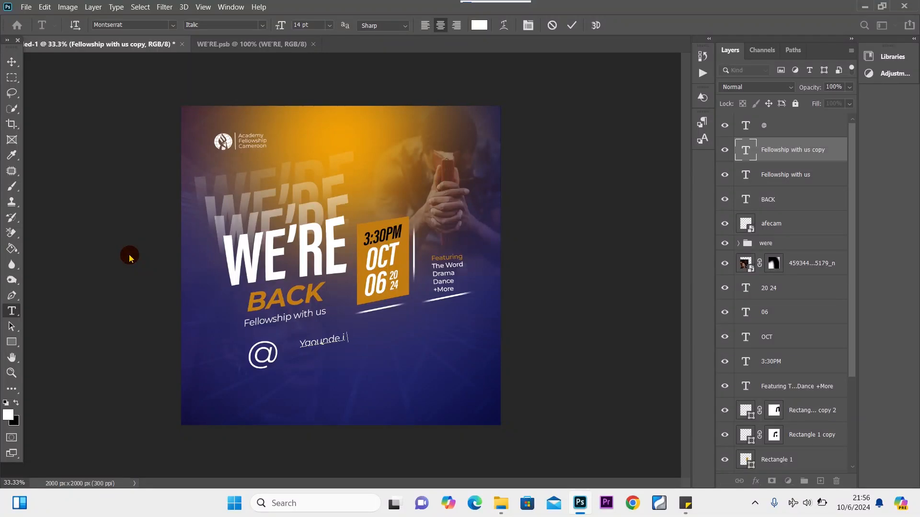
pyautogui.write('nternation')
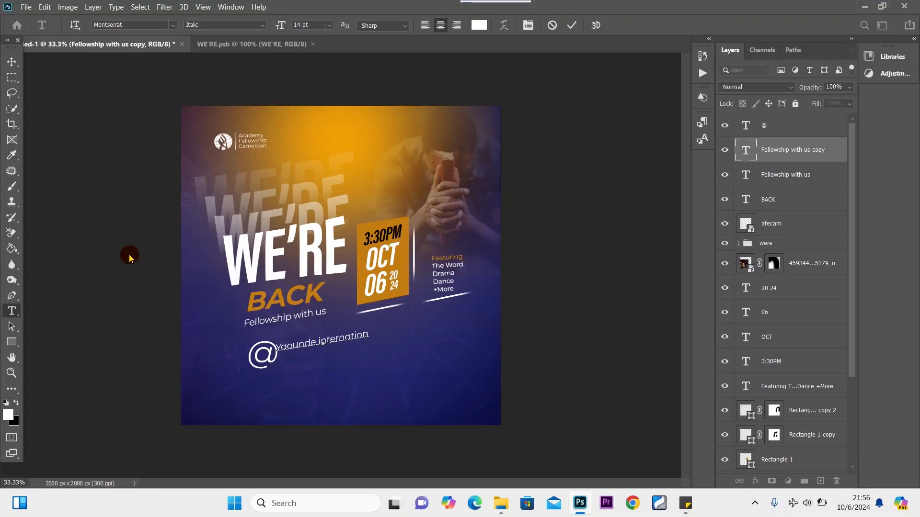
pyautogui.write('al')
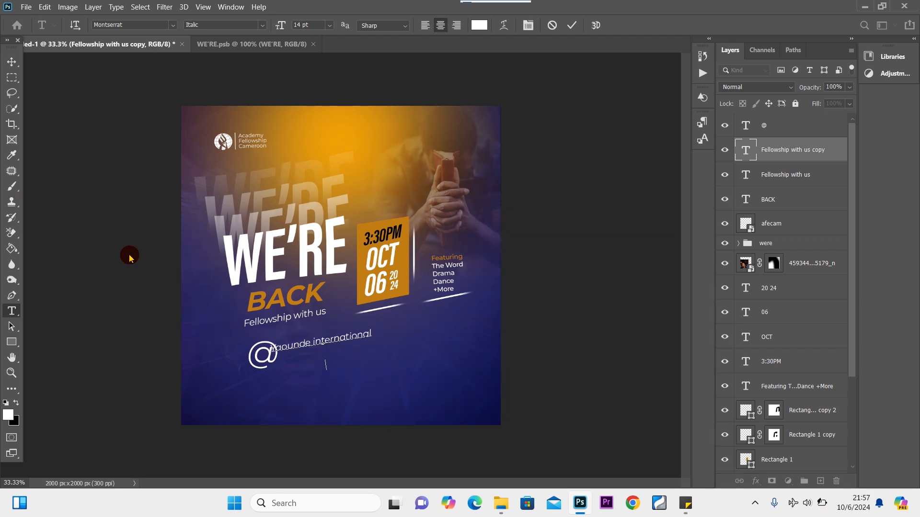
pyautogui.write('chool of business')
pyautogui.hotkey('ctrl', 'a')
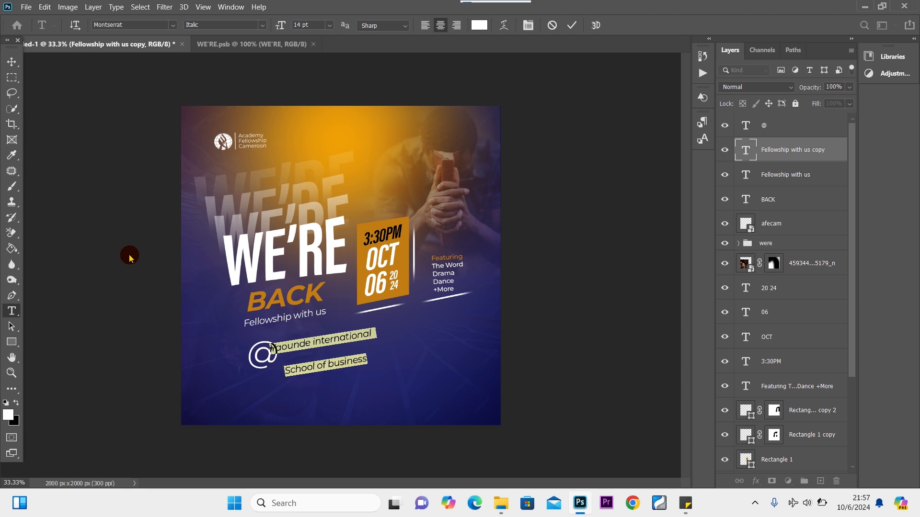
pyautogui.hotkey('alt', 'Up')
pyautogui.hotkey('alt', 'Up')
pyautogui.hotkey('alt', 'Up')
pyautogui.hotkey('alt', 'Up')
pyautogui.hotkey('alt', 'Up')
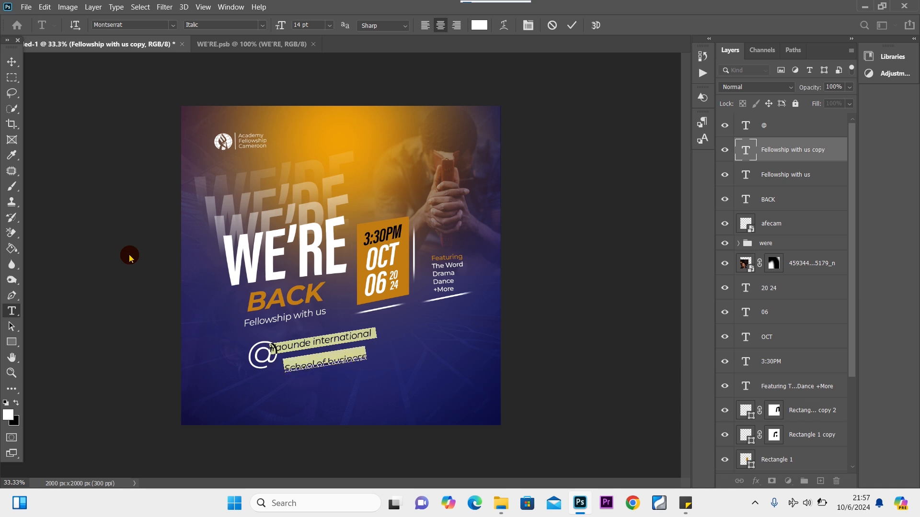
pyautogui.hotkey('alt', 'Up')
pyautogui.hotkey('alt', 'Up')
pyautogui.hotkey('alt', 'Up')
pyautogui.hotkey('alt', 'Up')
pyautogui.hotkey('alt', 'Up')
pyautogui.hotkey('alt', 'Up')
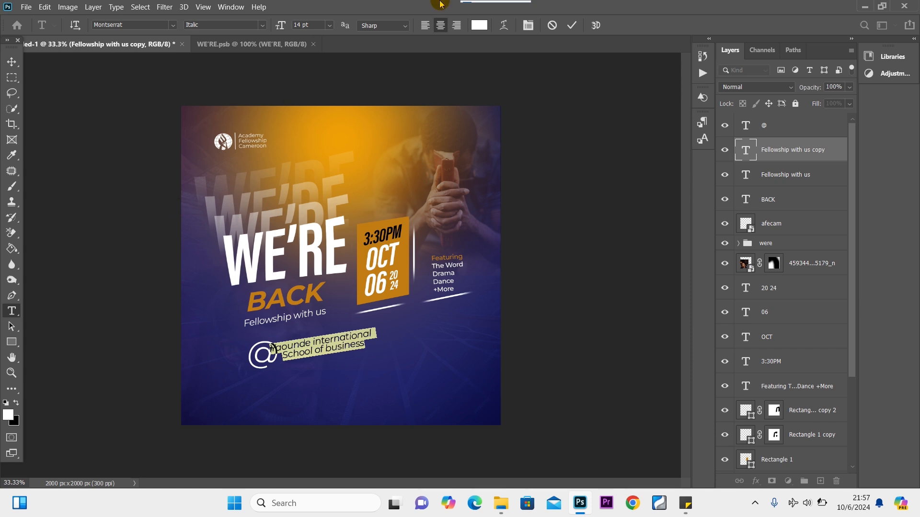
pyautogui.click(424, 27)
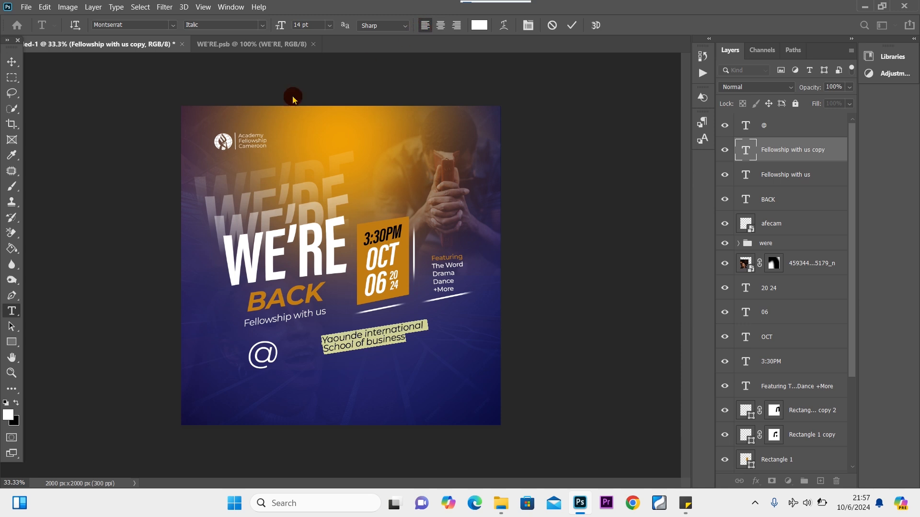
pyautogui.click(11, 61)
pyautogui.moveTo(365, 339); pyautogui.dragTo(339, 349)
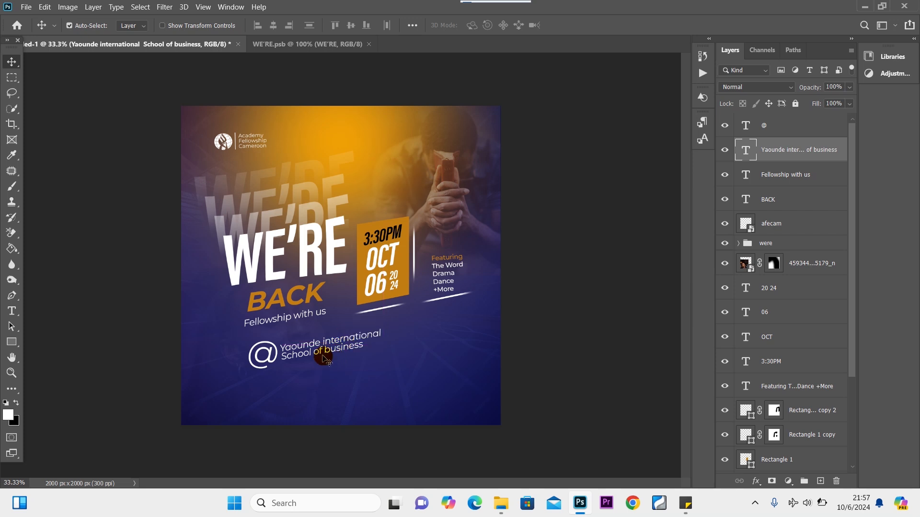
# Duplicate the venue text below itself and change it to 'Carrefour Obili'.
pyautogui.moveTo(326, 348); pyautogui.dragTo(317, 372)
pyautogui.doubleClick(318, 372)
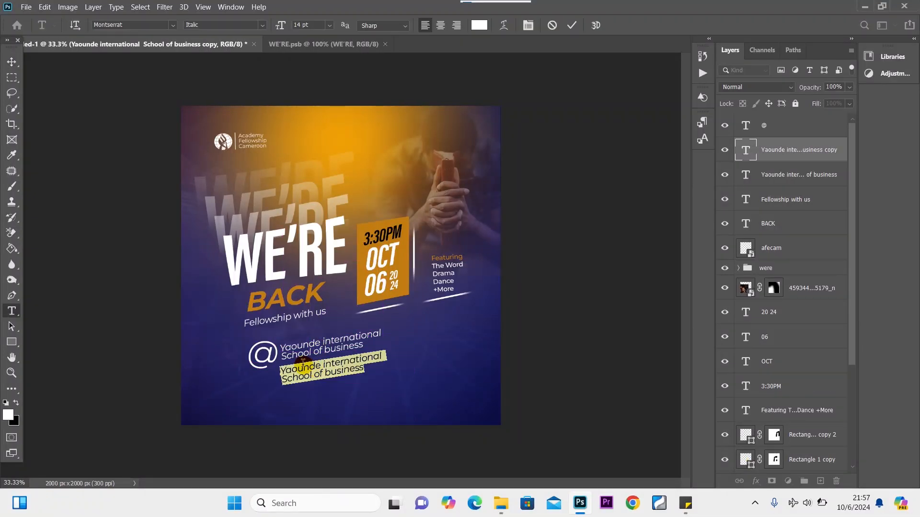
pyautogui.press('BackSpace')
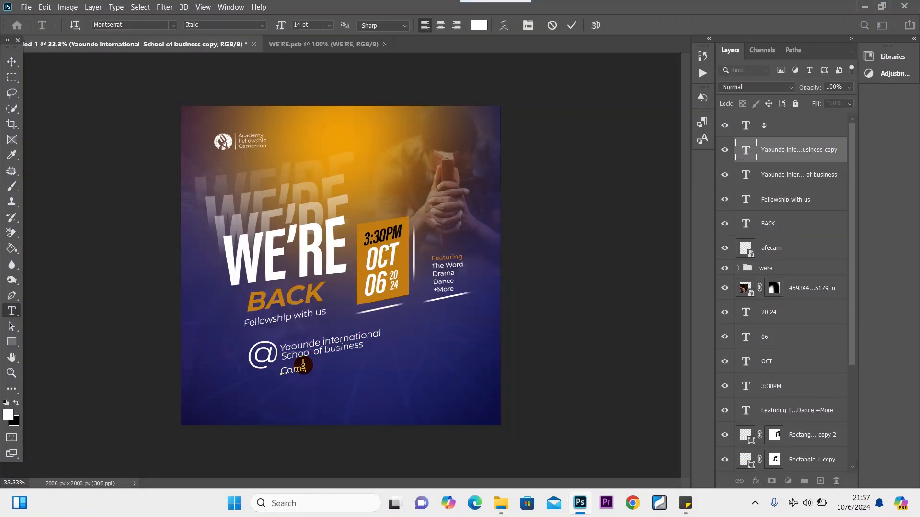
pyautogui.write('Carrefou')
pyautogui.write('r Q')
pyautogui.click(11, 62)
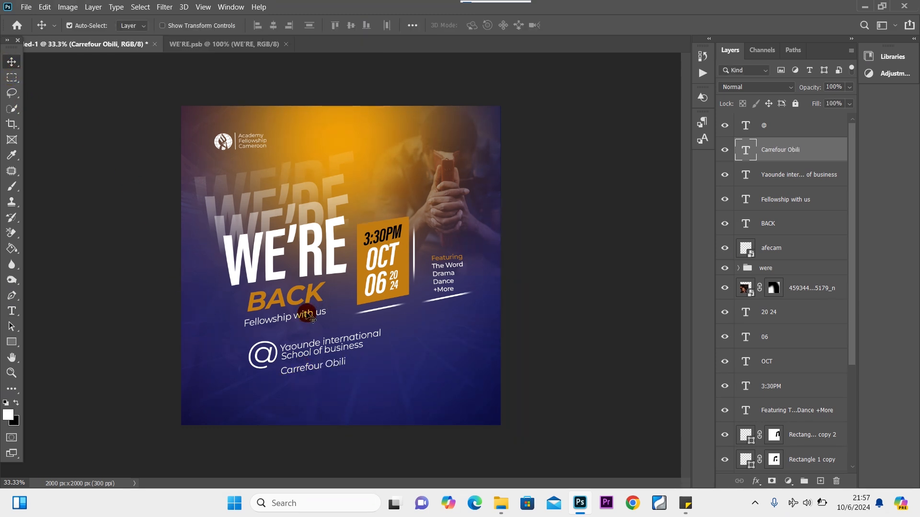
# Align Carrefour Obili, the @ and the venue lines into a neat address block.
pyautogui.moveTo(335, 367); pyautogui.dragTo(337, 363)
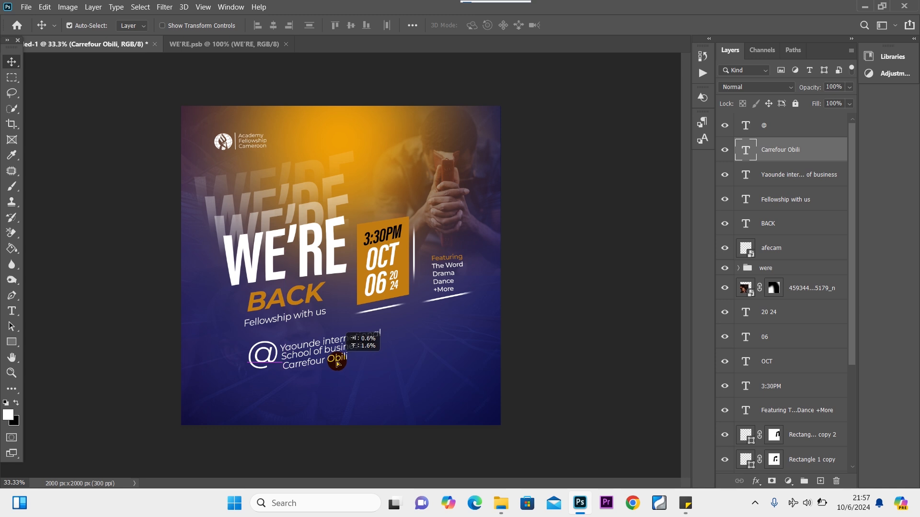
pyautogui.moveTo(264, 354); pyautogui.dragTo(267, 359)
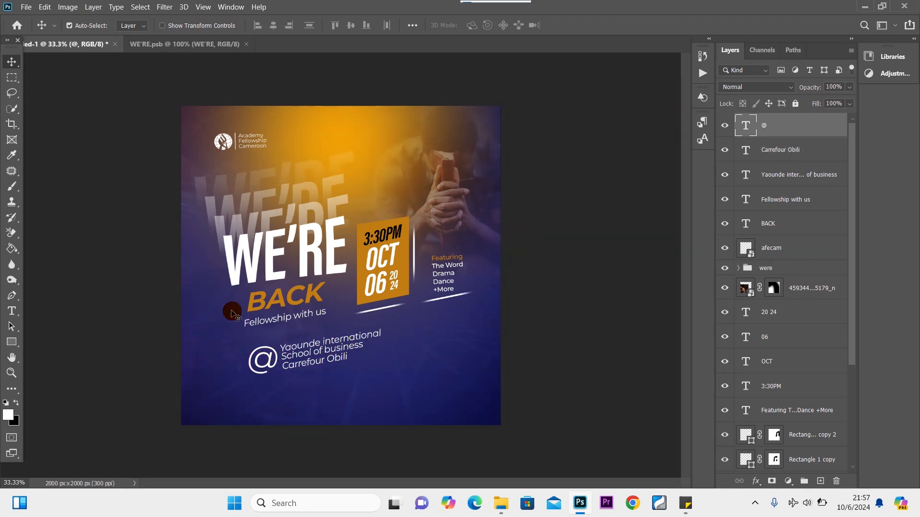
pyautogui.moveTo(269, 359); pyautogui.dragTo(262, 357)
pyautogui.moveTo(333, 355); pyautogui.dragTo(325, 362)
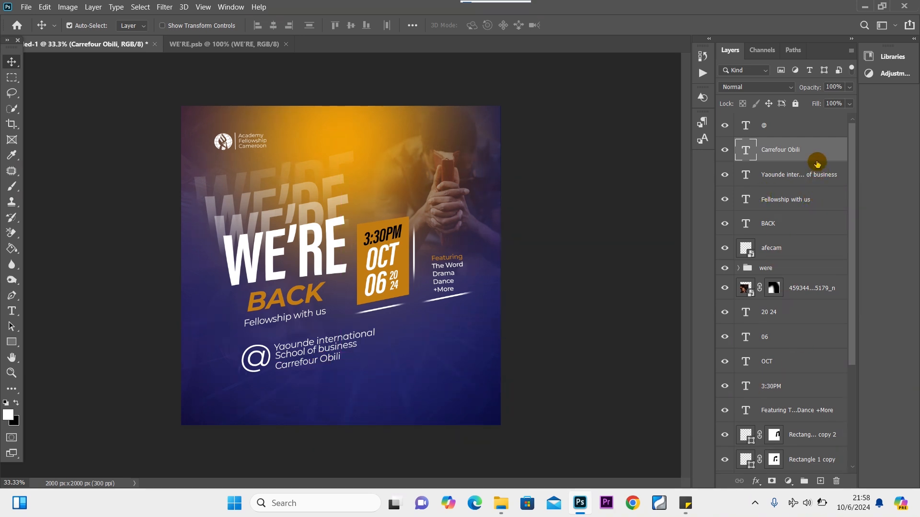
# Scale the @, Yaounde and Carrefour Obili address layers together to about 70%.
pyautogui.press('ctrl')
pyautogui.keyDown('ctrl'); pyautogui.click(794, 176); pyautogui.keyUp('ctrl')
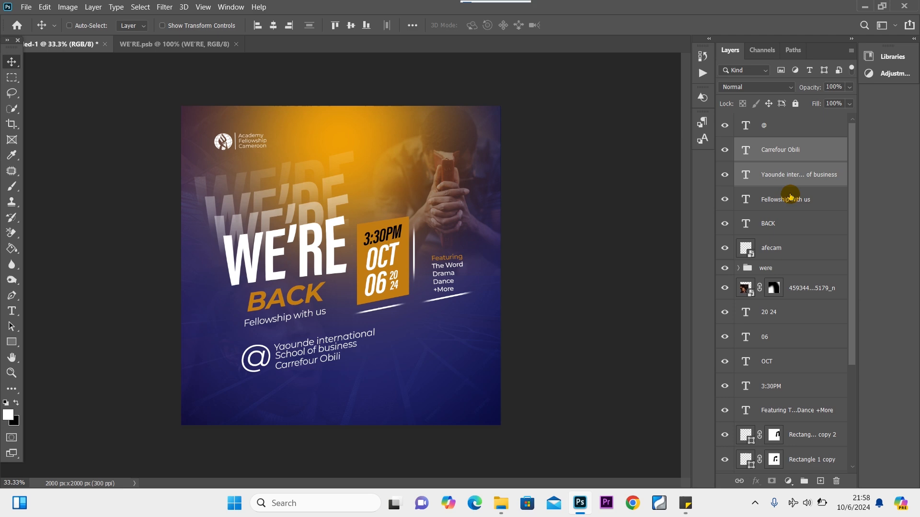
pyautogui.keyDown('ctrl'); pyautogui.click(783, 129); pyautogui.keyUp('ctrl')
pyautogui.hotkey('ctrl', 't')
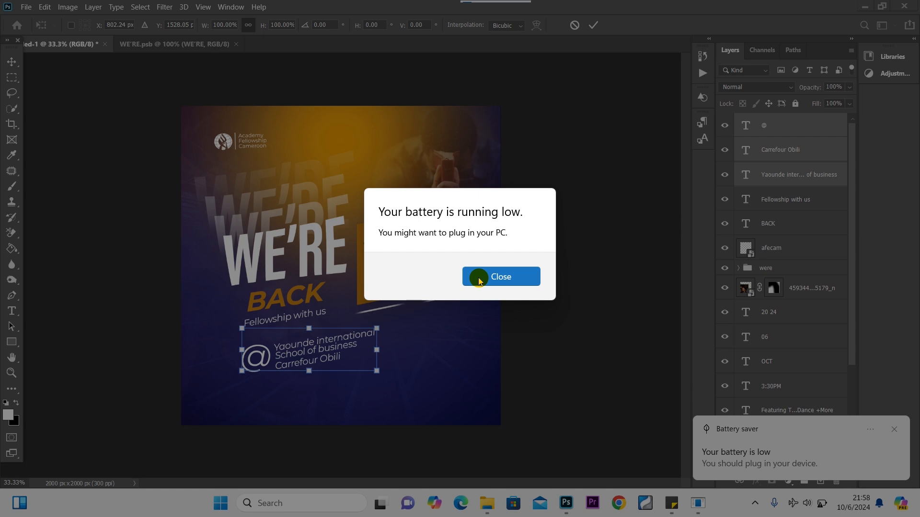
pyautogui.click(479, 278)
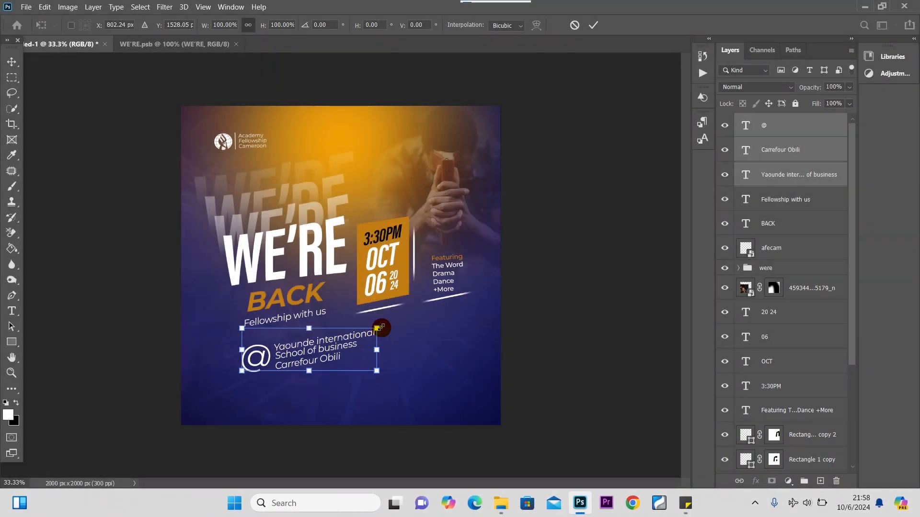
pyautogui.moveTo(375, 331); pyautogui.dragTo(288, 345)
pyautogui.click(11, 62)
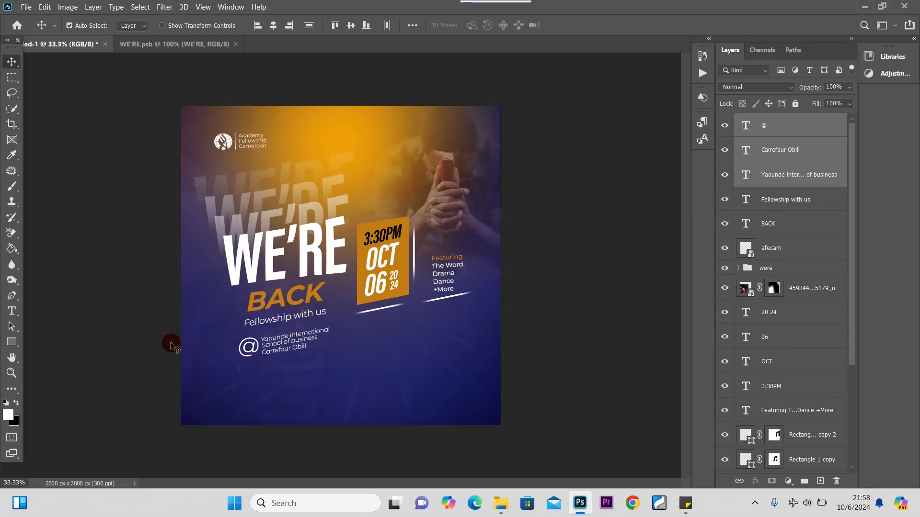
# Place the phone-call icon from the Resumption folder, enlarged to about 212%, right of the address block.
pyautogui.moveTo(503, 503)
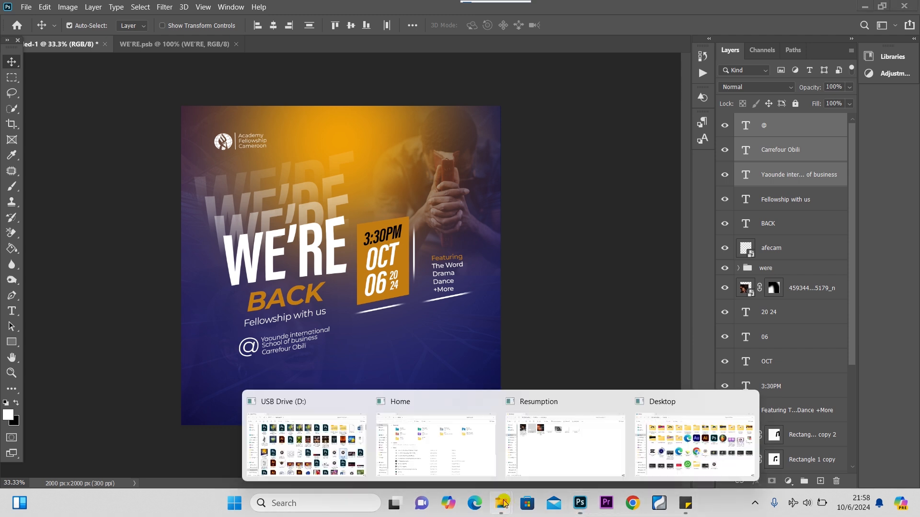
pyautogui.click(558, 453)
pyautogui.moveTo(476, 120); pyautogui.dragTo(355, 359)
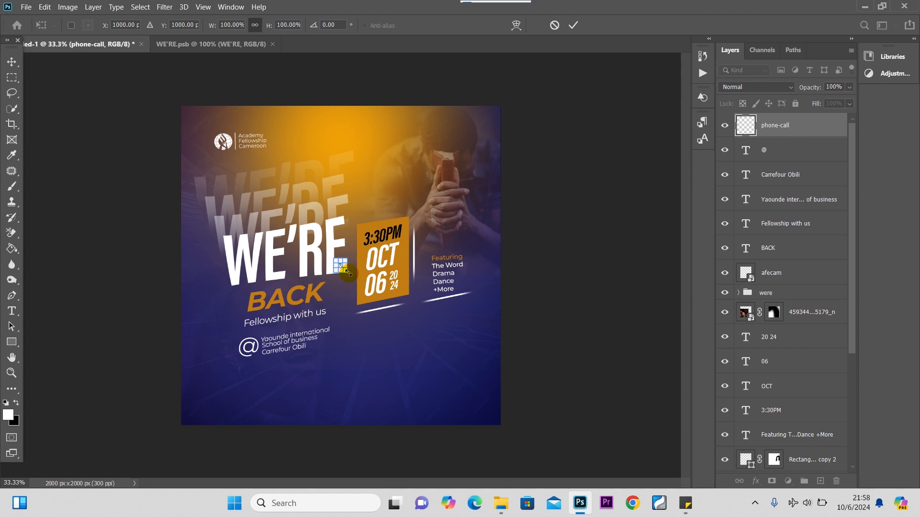
pyautogui.moveTo(346, 272); pyautogui.dragTo(355, 339)
pyautogui.click(8, 65)
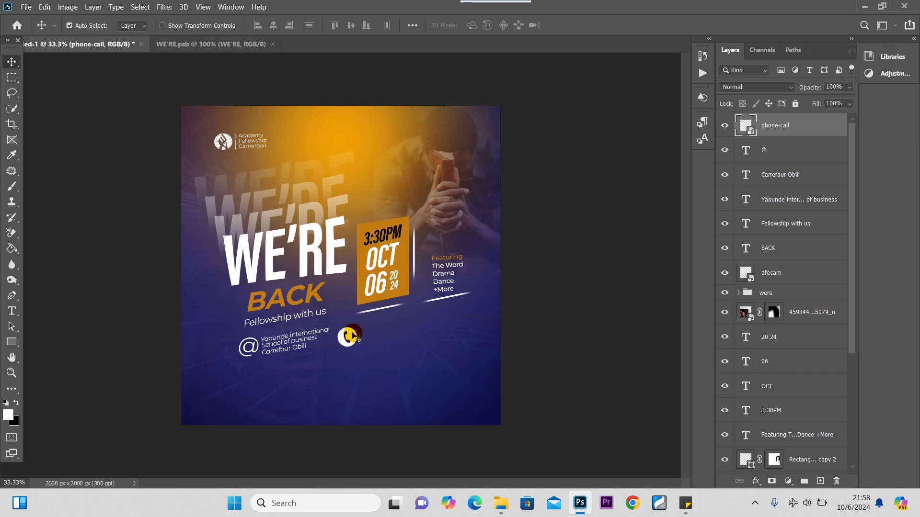
pyautogui.click(286, 343)
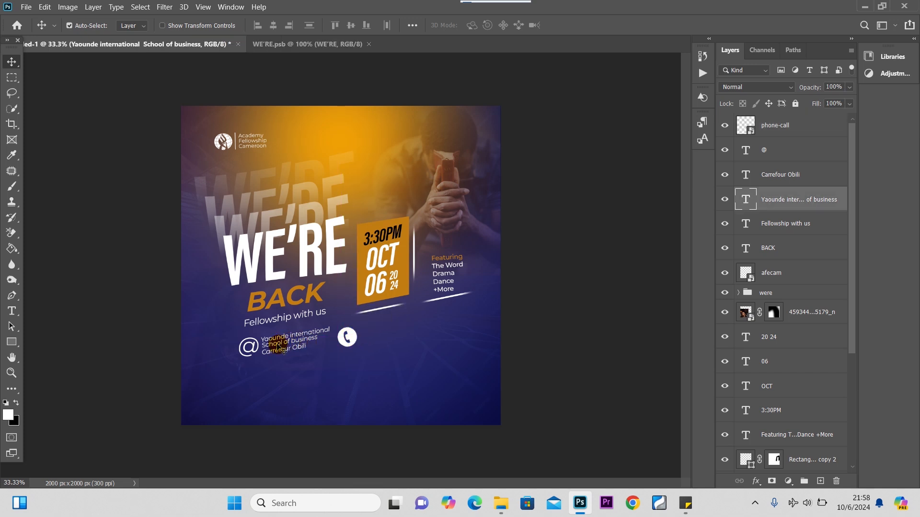
# Copy the Yaounde text beside the phone icon and retype it as a CONTACT line with a phone number.
pyautogui.moveTo(286, 344); pyautogui.dragTo(393, 338)
pyautogui.doubleClick(392, 335)
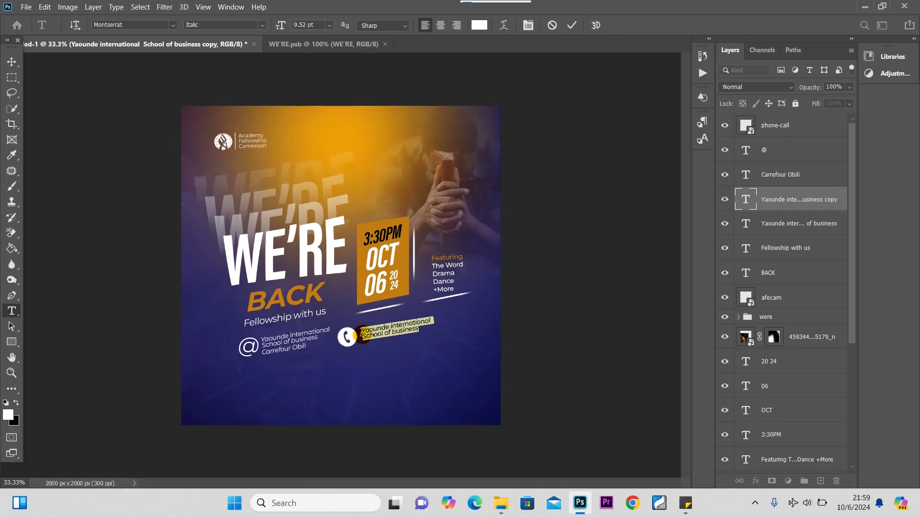
pyautogui.press('BackSpace')
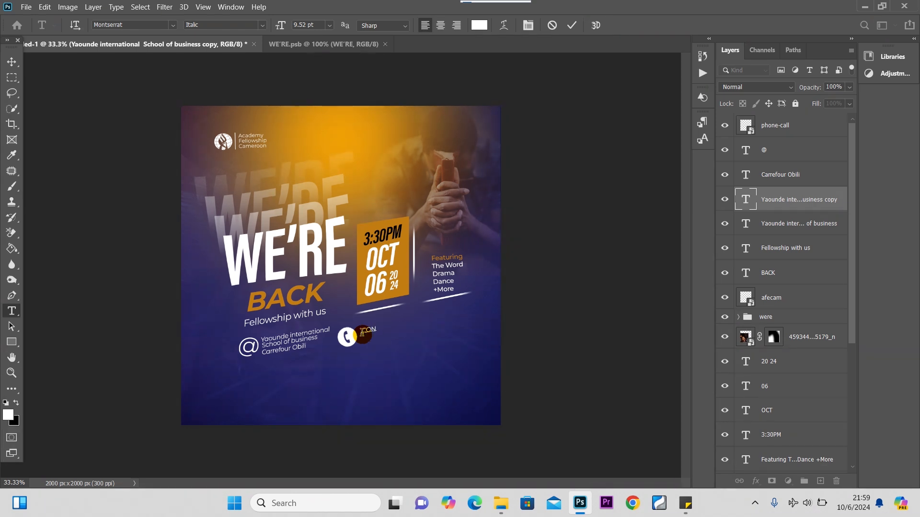
pyautogui.write('CONTA')
pyautogui.write('8')
pyautogui.write('.875')
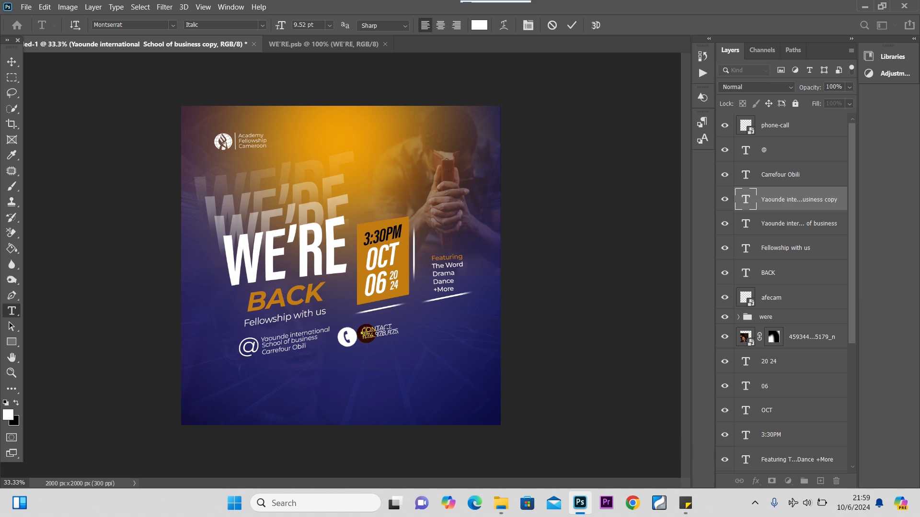
pyautogui.hotkey('ctrl', 'Return')
pyautogui.press('v')
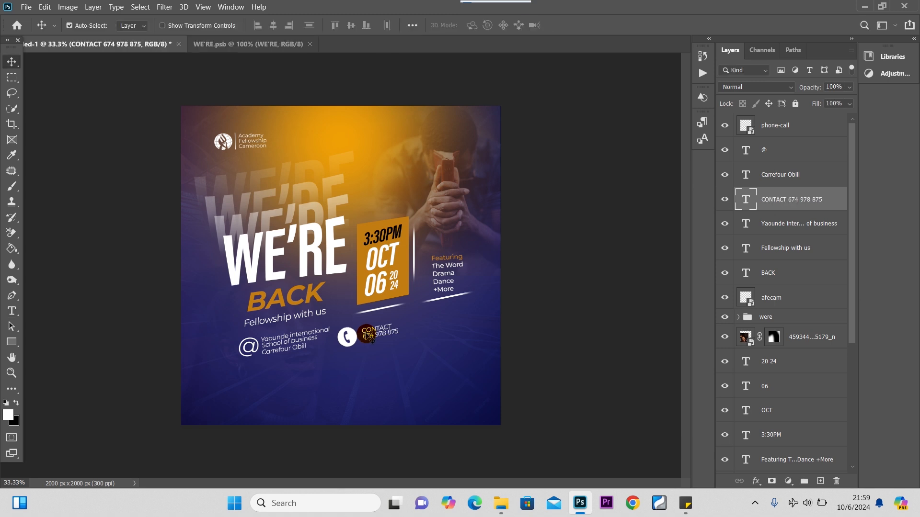
# Try several opacities on the contact text, then set it back to 100%.
pyautogui.press('6')
pyautogui.press('1')
pyautogui.press('8')
pyautogui.press('3')
pyautogui.press('8')
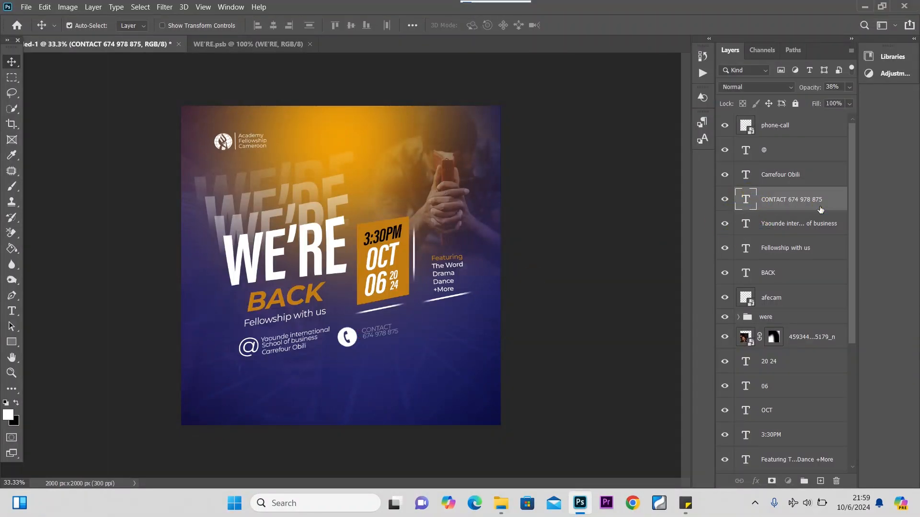
pyautogui.click(849, 87)
pyautogui.moveTo(814, 100); pyautogui.dragTo(908, 104)
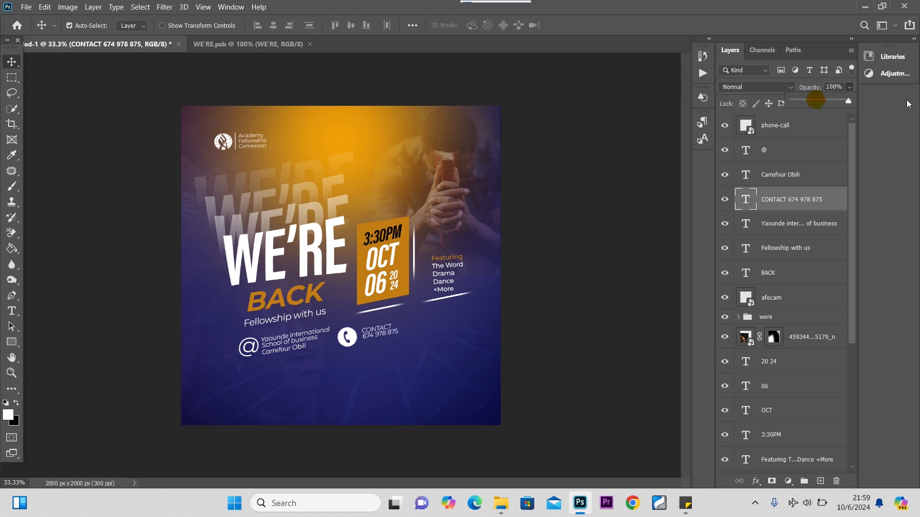
# Reopen the CONTACT text and start typing a second phone number.
pyautogui.doubleClick(747, 199)
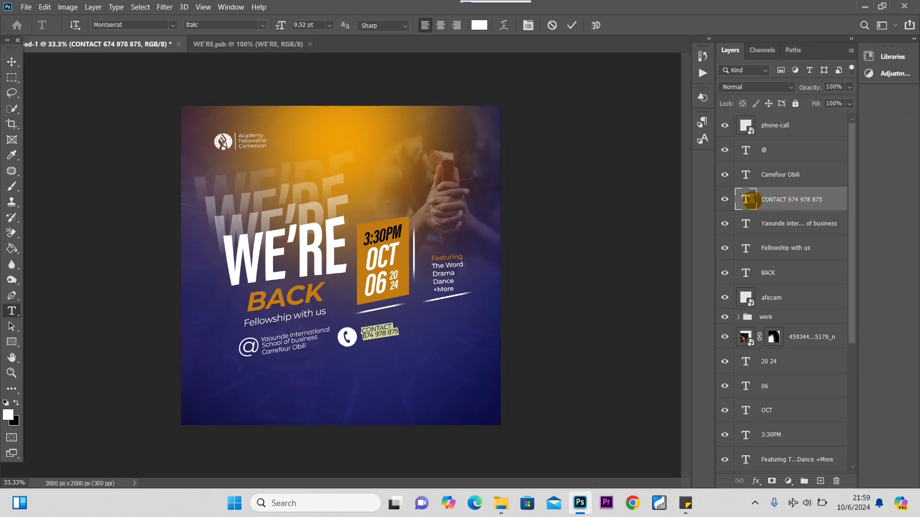
pyautogui.click(402, 331)
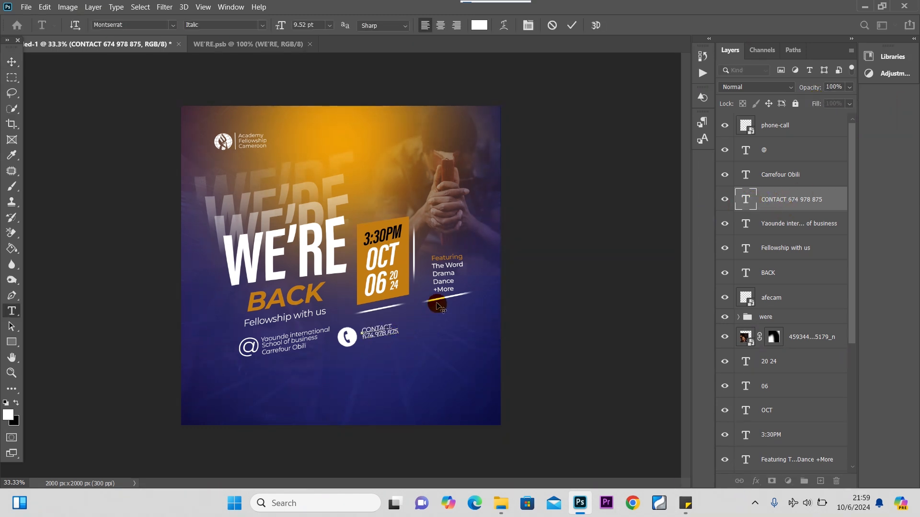
pyautogui.hotkey('ctrl', 'Return')
pyautogui.press('v')
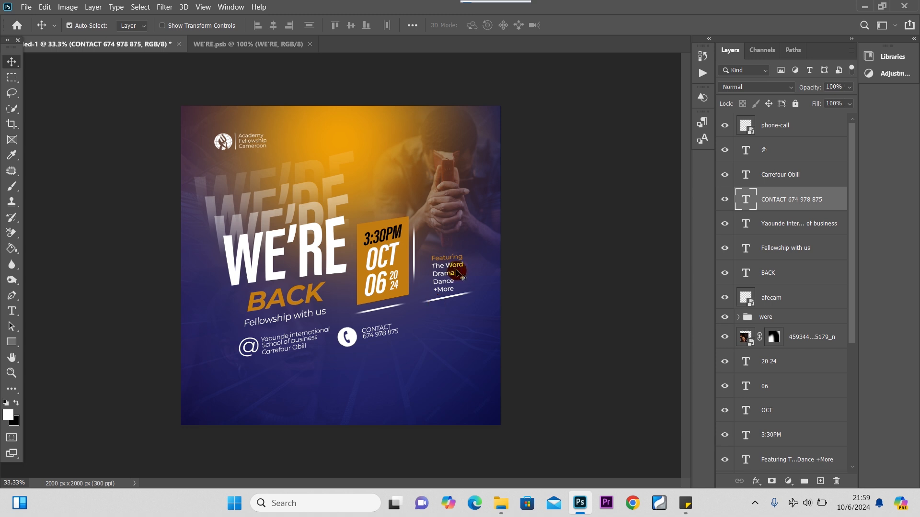
pyautogui.doubleClick(746, 200)
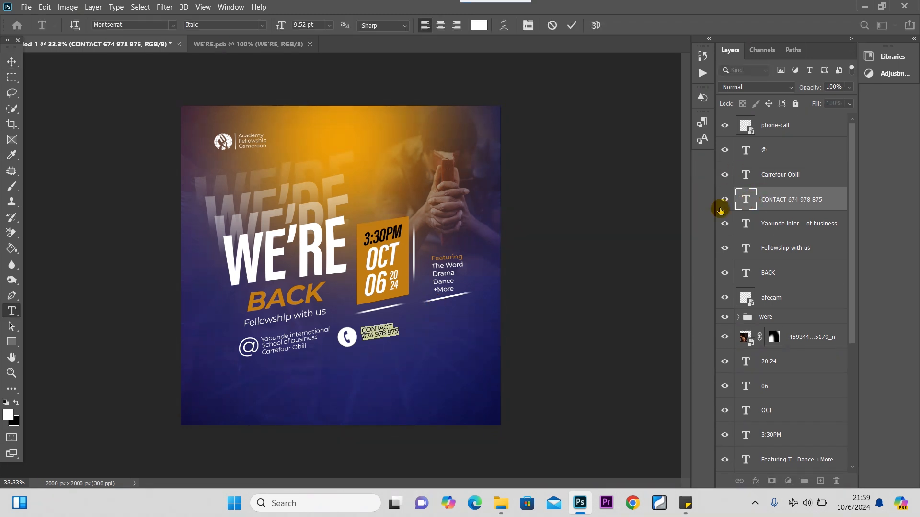
pyautogui.click(400, 330)
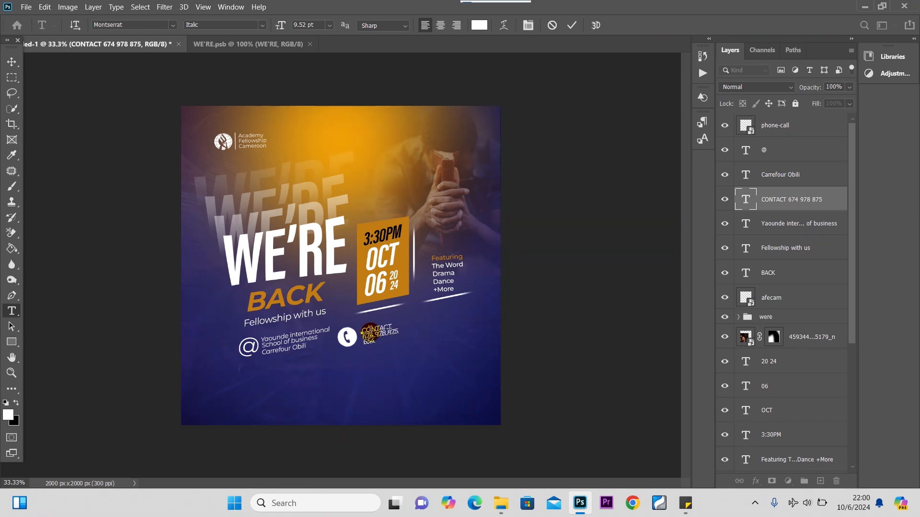
# Commit the second number and nudge the CONTACT text and phone icon into alignment.
pyautogui.click(12, 61)
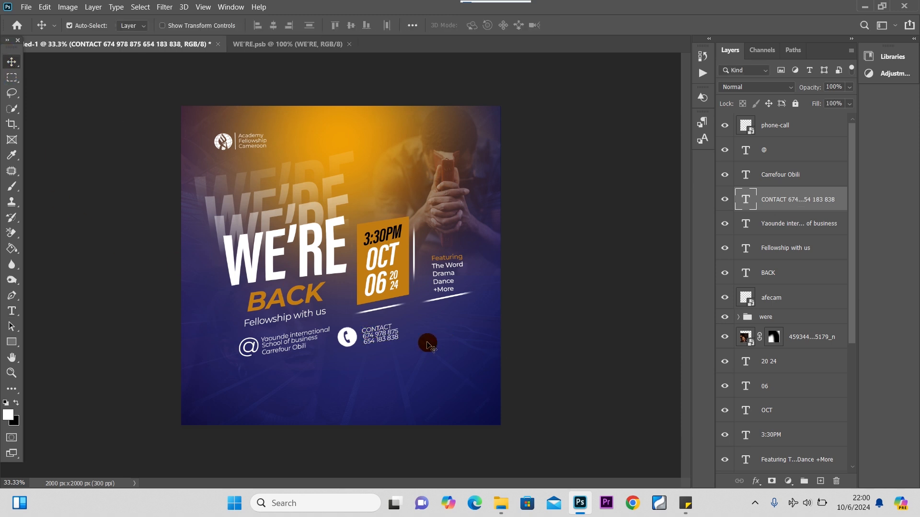
pyautogui.moveTo(381, 341); pyautogui.dragTo(382, 338)
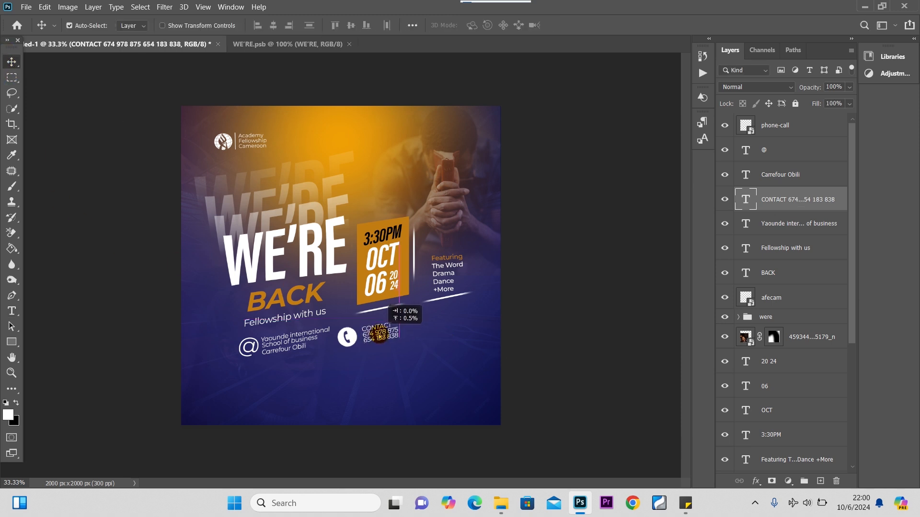
pyautogui.moveTo(353, 341); pyautogui.dragTo(355, 341)
# Place the facebook 'Academy Fellowship Cameroon' graphic to the right of the contact block.
pyautogui.moveTo(503, 509)
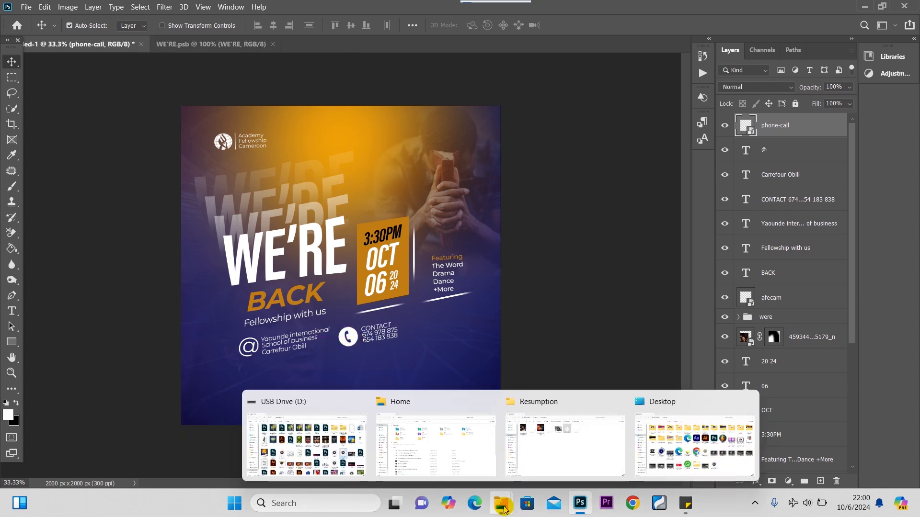
pyautogui.click(561, 455)
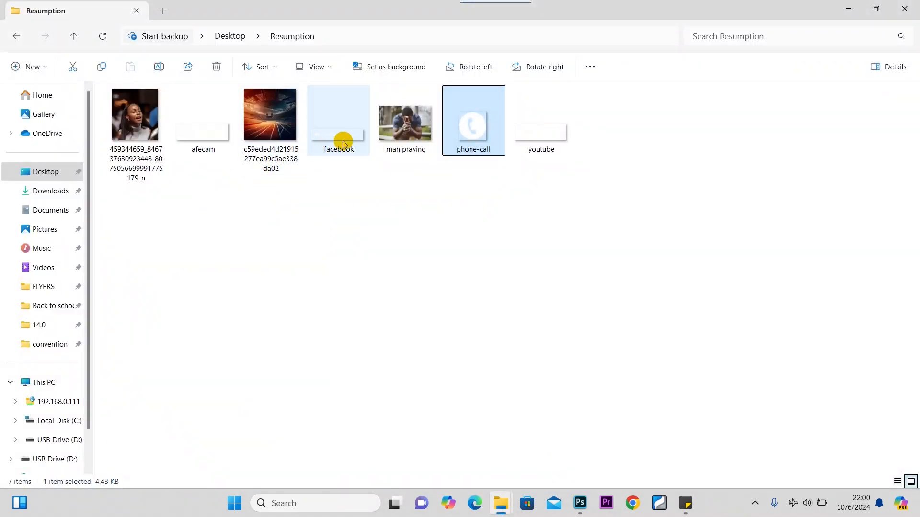
pyautogui.moveTo(345, 140); pyautogui.dragTo(437, 340)
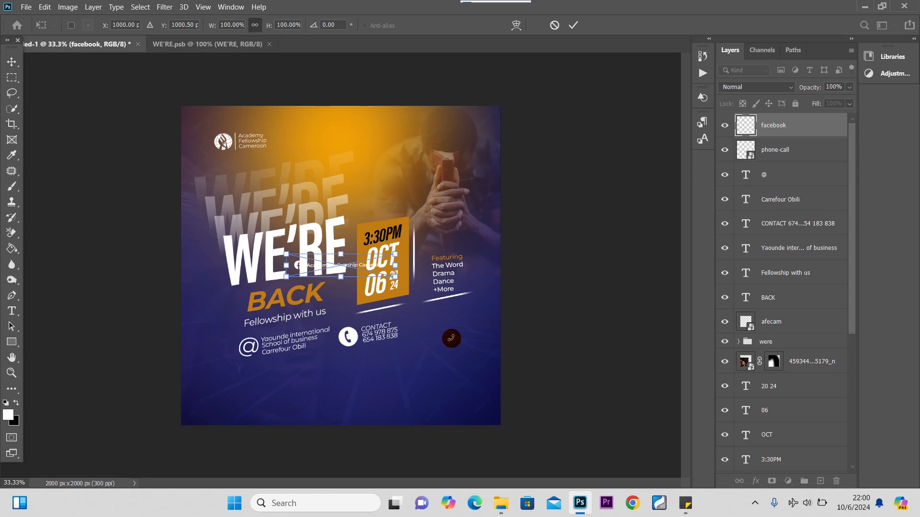
pyautogui.moveTo(363, 273); pyautogui.dragTo(473, 318)
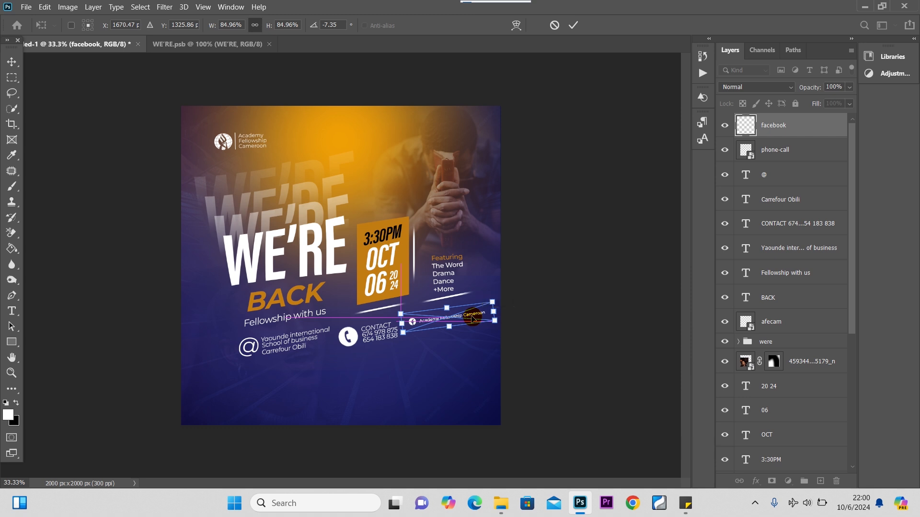
pyautogui.click(11, 61)
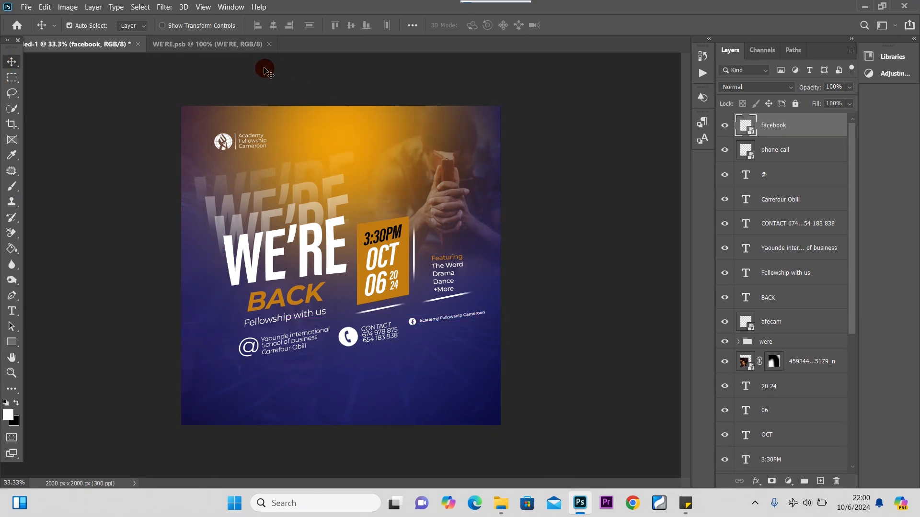
# Place the youtube 'AFECAM.TV' graphic under the Facebook entry, scaled to about 91%.
pyautogui.moveTo(501, 503)
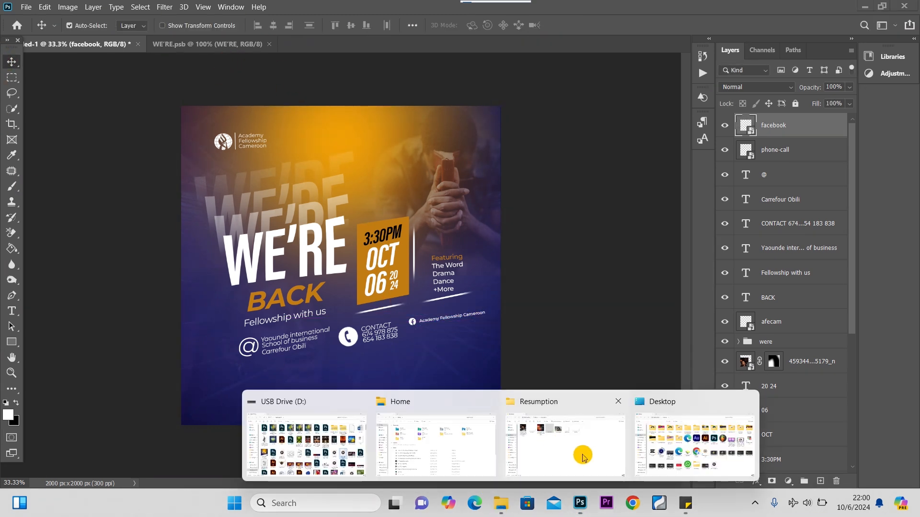
pyautogui.click(583, 456)
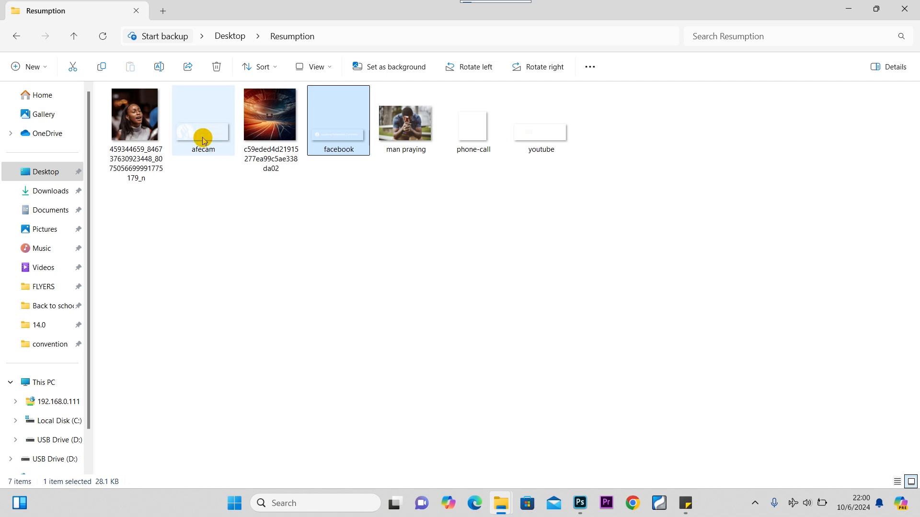
pyautogui.moveTo(540, 143); pyautogui.dragTo(421, 363)
pyautogui.moveTo(357, 266); pyautogui.dragTo(477, 345)
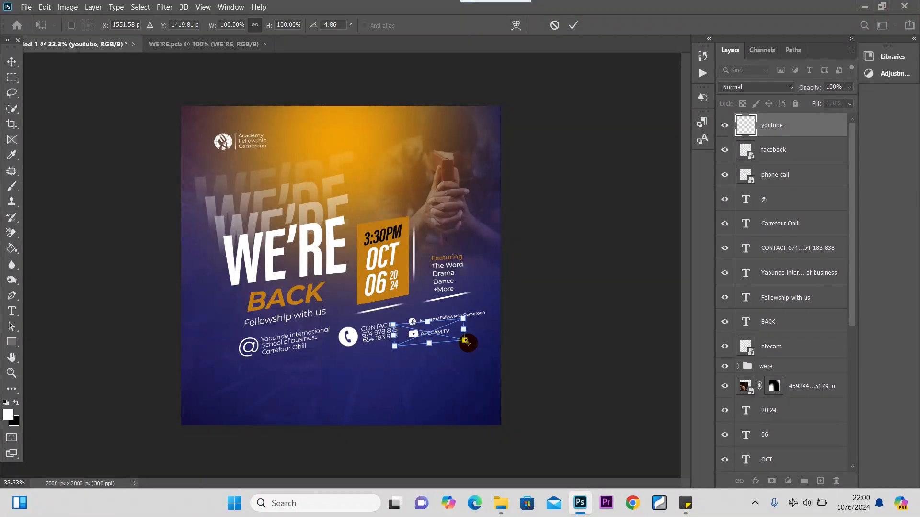
pyautogui.moveTo(465, 341); pyautogui.dragTo(453, 334)
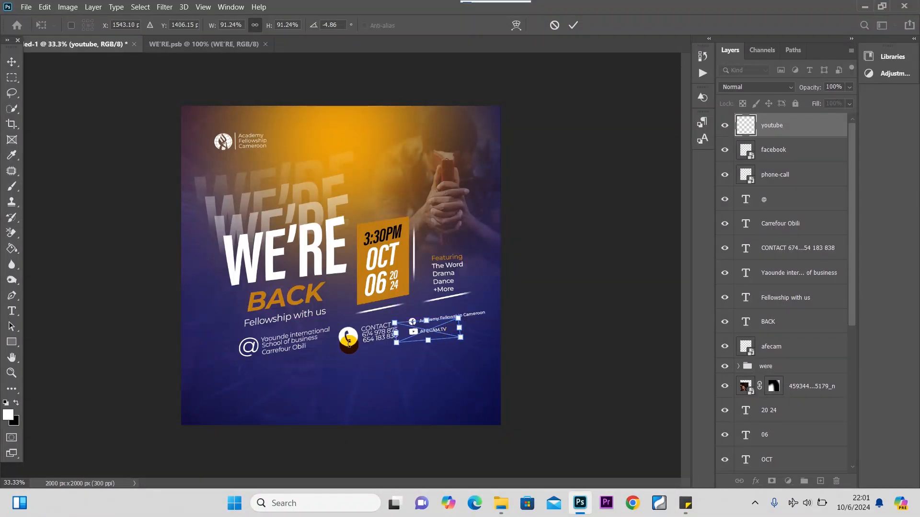
pyautogui.click(13, 61)
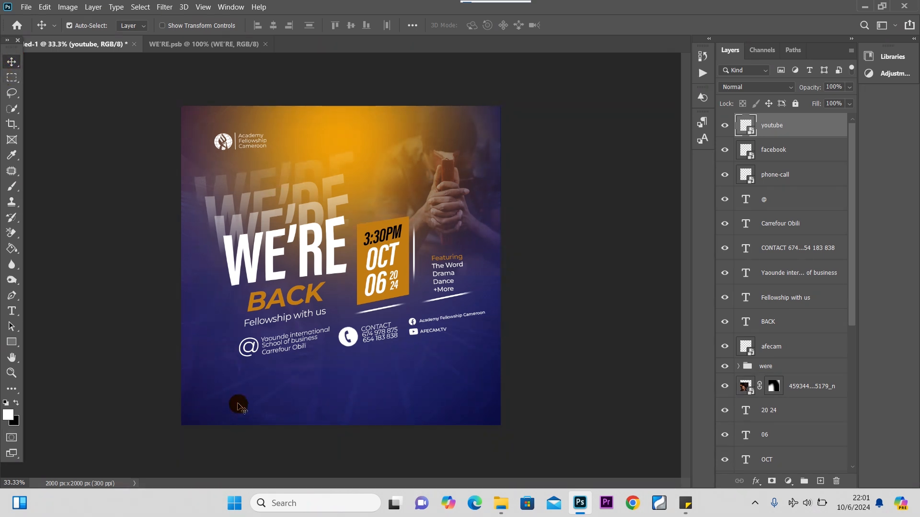
# Draw a wide white rectangle across the bottom of the flyer.
pyautogui.click(11, 342)
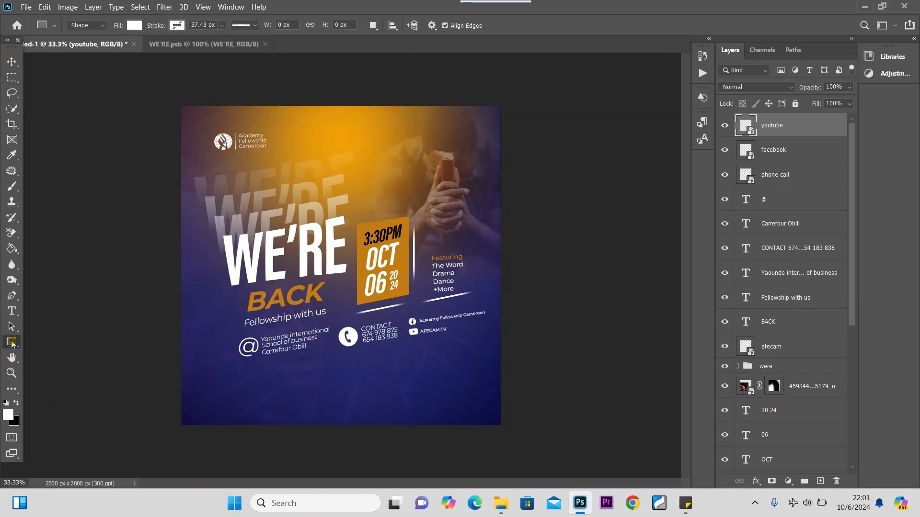
pyautogui.moveTo(852, 211); pyautogui.dragTo(844, 376)
pyautogui.click(813, 386)
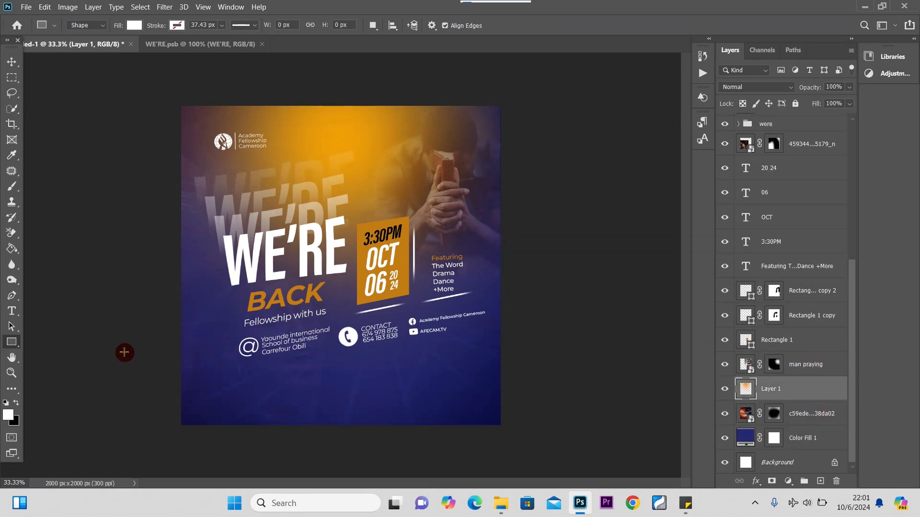
pyautogui.moveTo(134, 344); pyautogui.dragTo(579, 476)
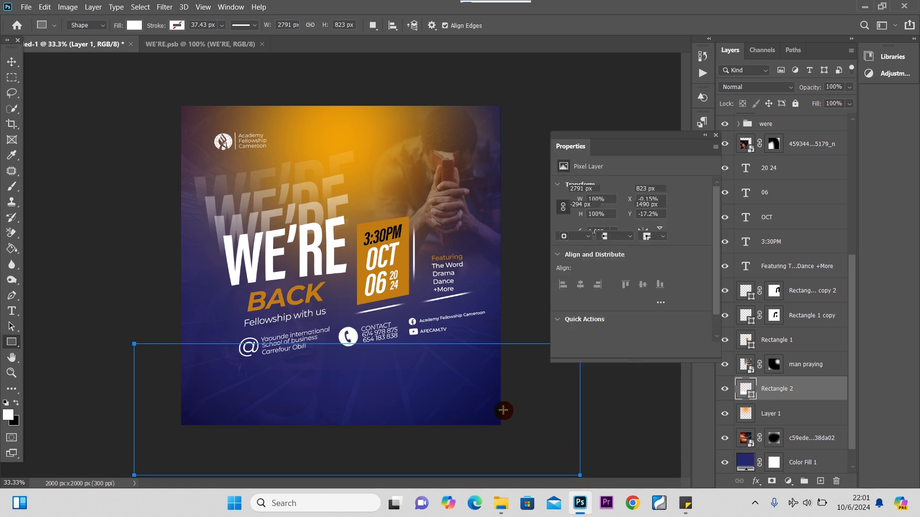
pyautogui.click(715, 135)
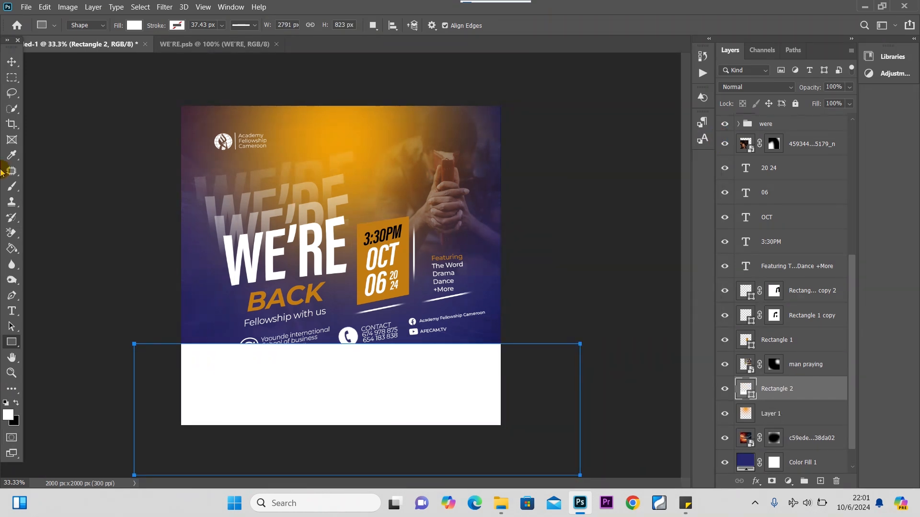
pyautogui.click(11, 61)
# Rotate the white band about -7.8°, settle its position, and nudge the praying-man photo.
pyautogui.hotkey('ctrl', 't')
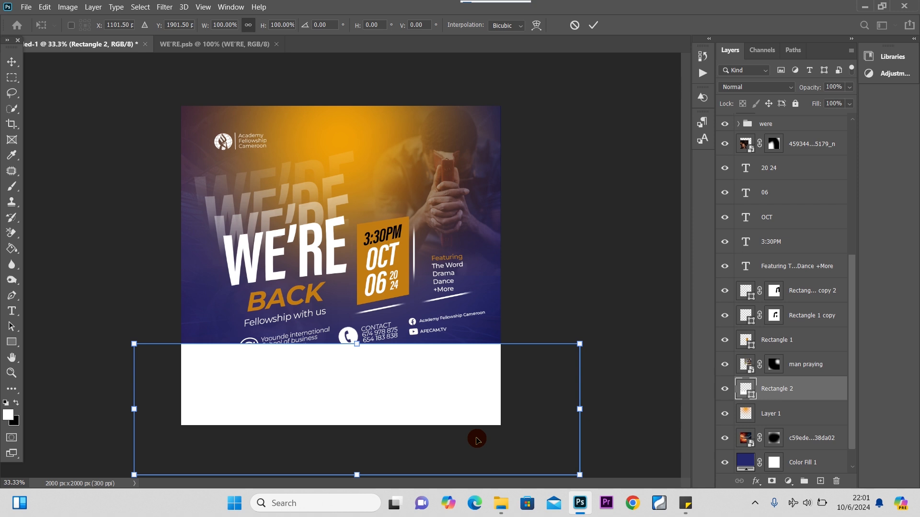
pyautogui.moveTo(614, 374); pyautogui.dragTo(603, 347)
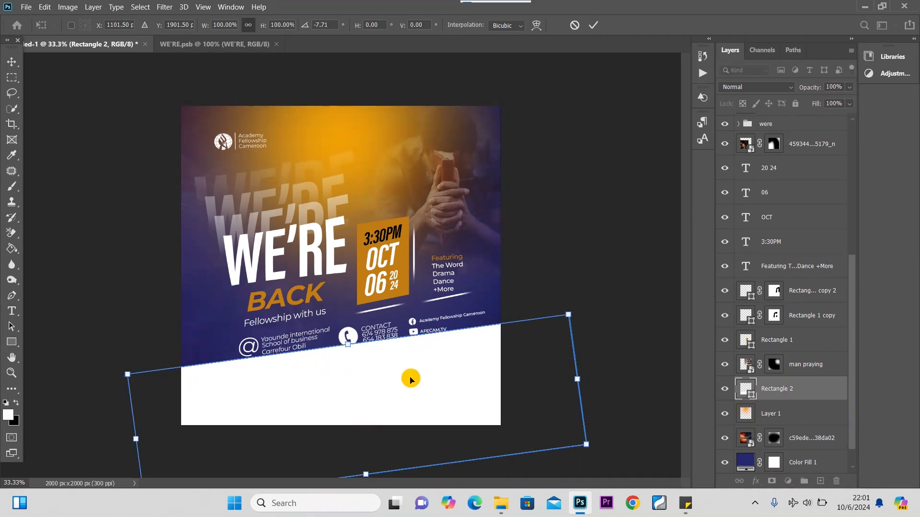
pyautogui.moveTo(410, 379); pyautogui.dragTo(420, 392)
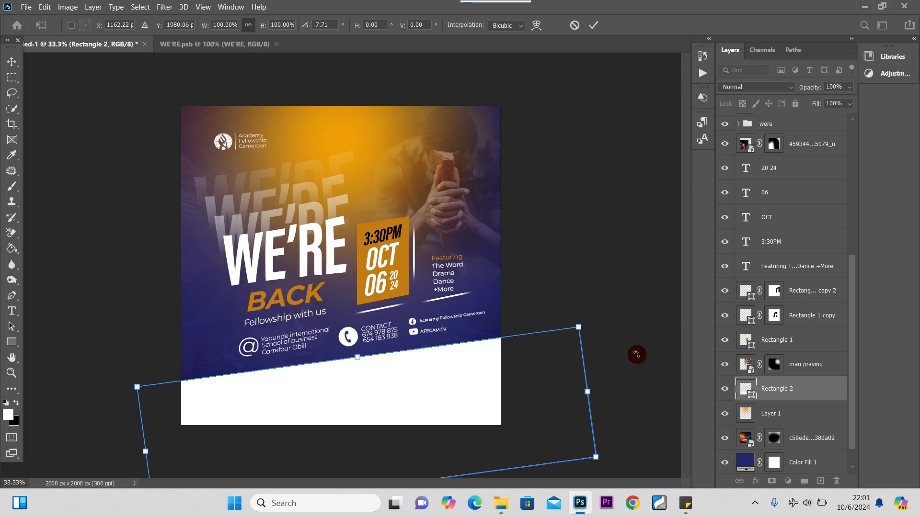
pyautogui.moveTo(636, 354); pyautogui.dragTo(630, 355)
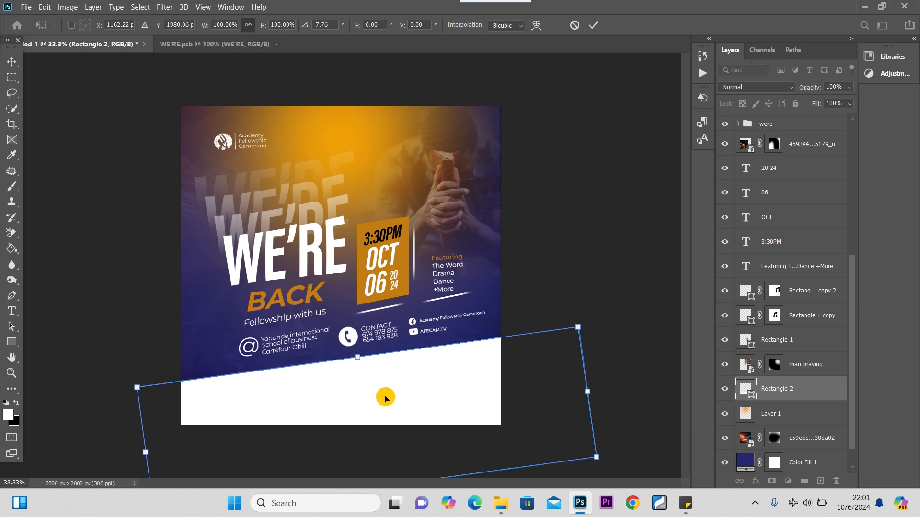
pyautogui.moveTo(386, 398); pyautogui.dragTo(387, 396)
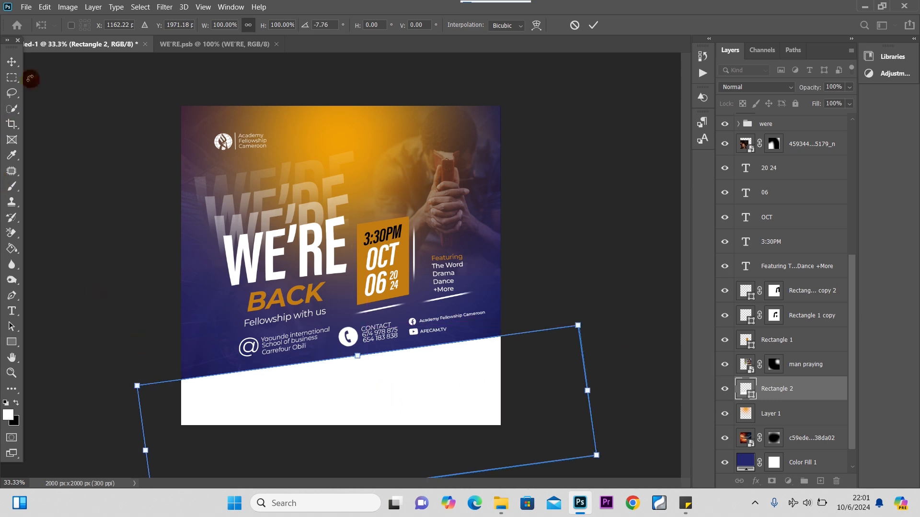
pyautogui.click(12, 61)
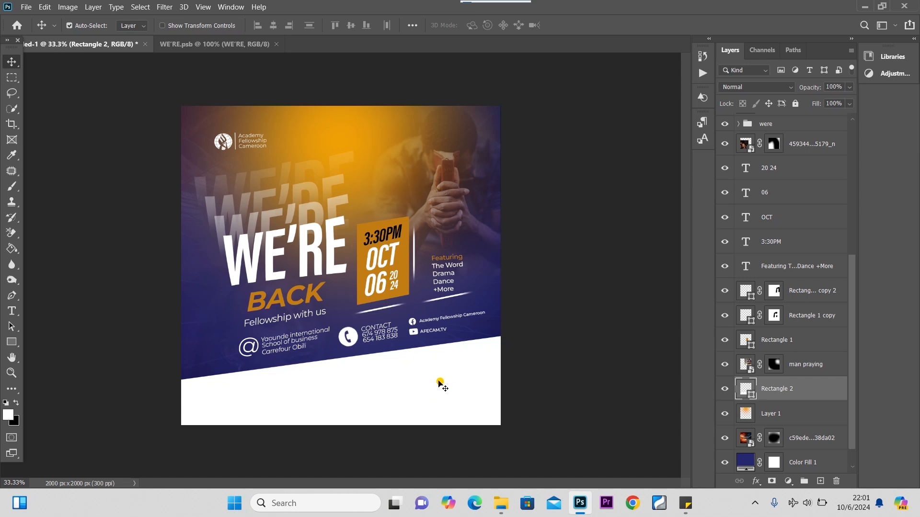
pyautogui.moveTo(439, 383); pyautogui.dragTo(436, 383)
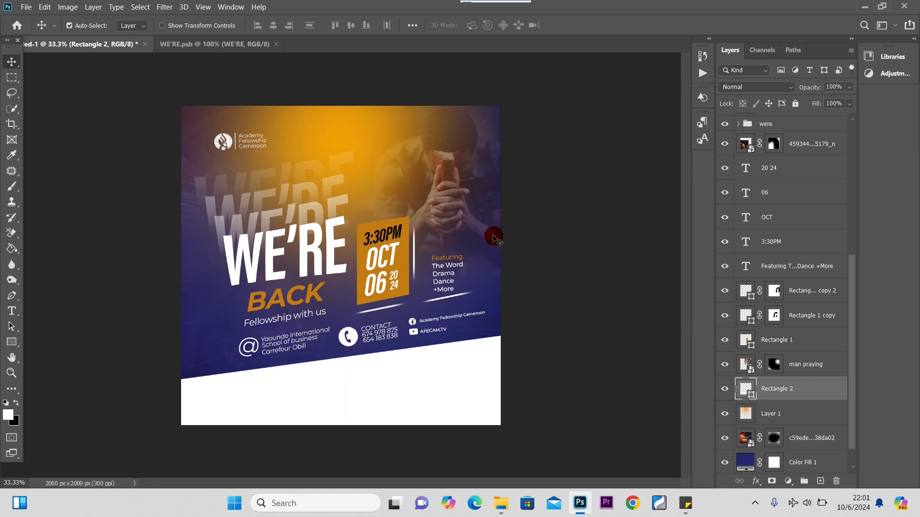
pyautogui.click(469, 215)
pyautogui.moveTo(457, 207); pyautogui.dragTo(442, 218)
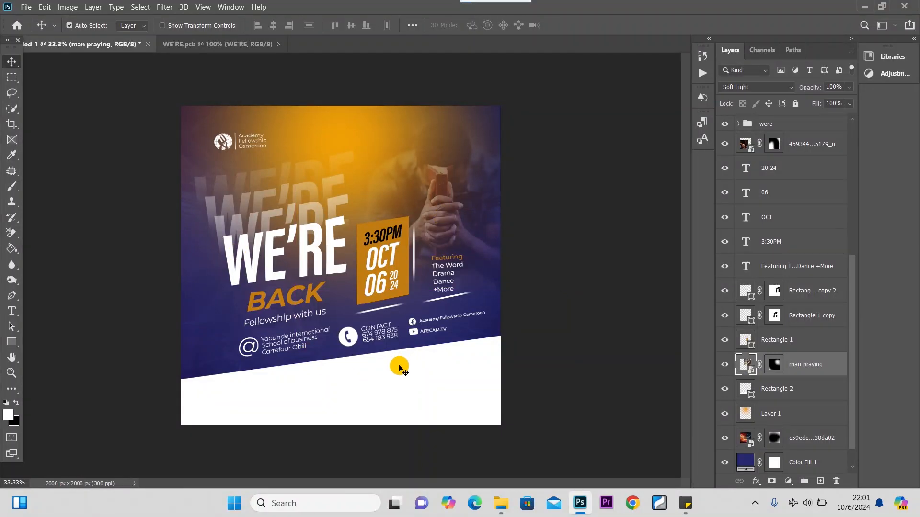
# Lower the white band slightly and nudge the address text block.
pyautogui.click(335, 364)
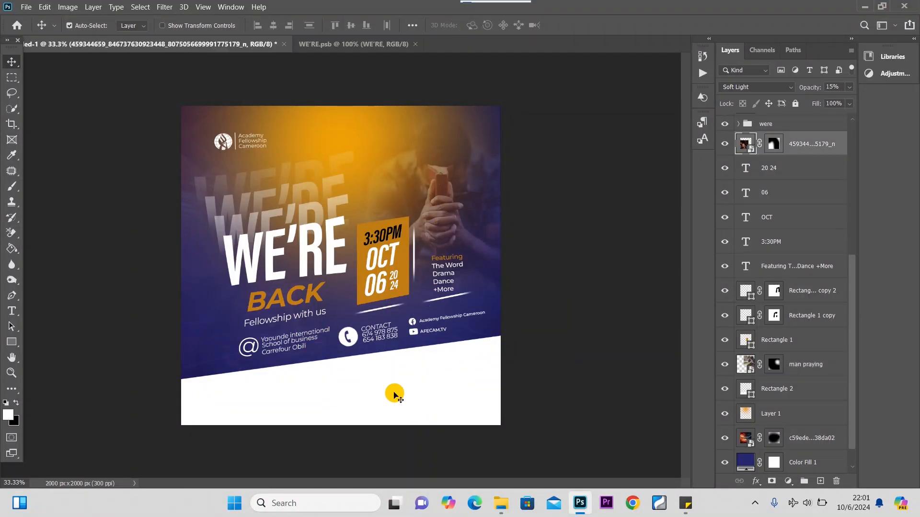
pyautogui.moveTo(395, 393); pyautogui.dragTo(397, 399)
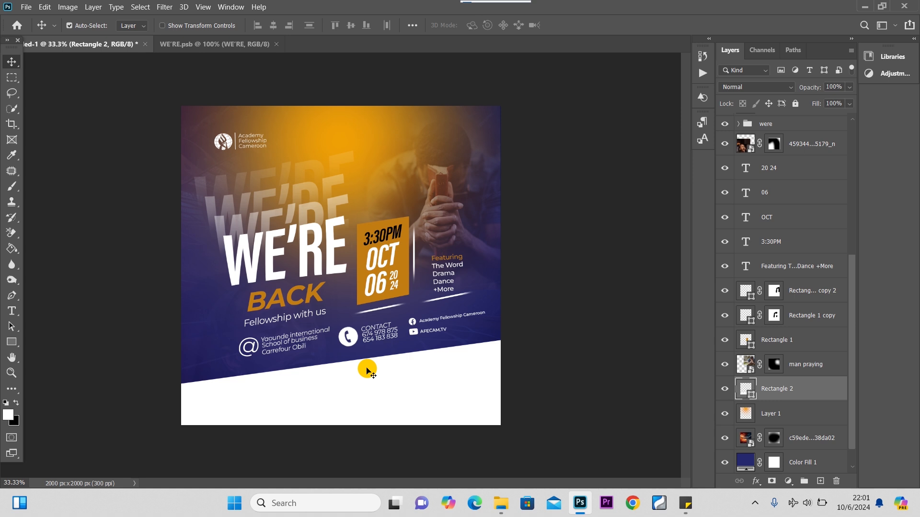
pyautogui.click(352, 341)
pyautogui.moveTo(308, 335); pyautogui.dragTo(255, 357)
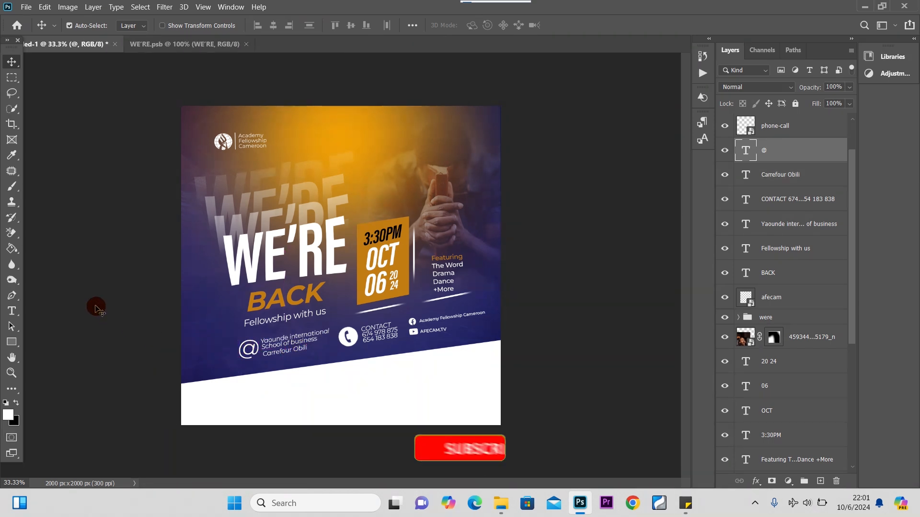
# Select all layers from youtube down to the colour fill, group them and flatten into Background.
pyautogui.moveTo(850, 226); pyautogui.dragTo(849, 196)
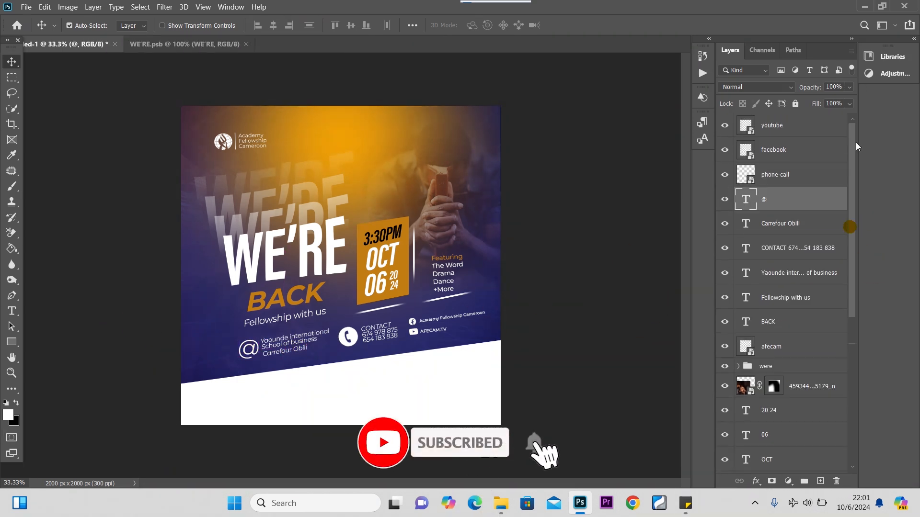
pyautogui.click(813, 127)
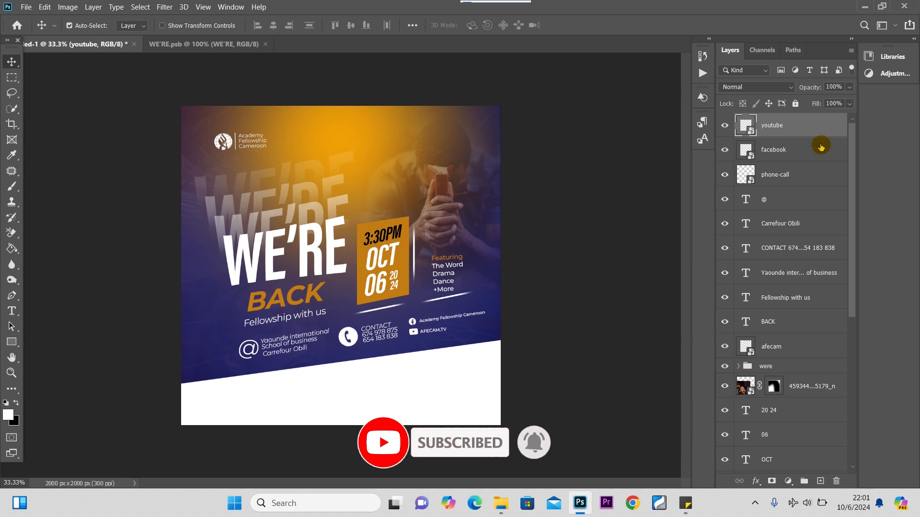
pyautogui.moveTo(852, 139); pyautogui.dragTo(862, 396)
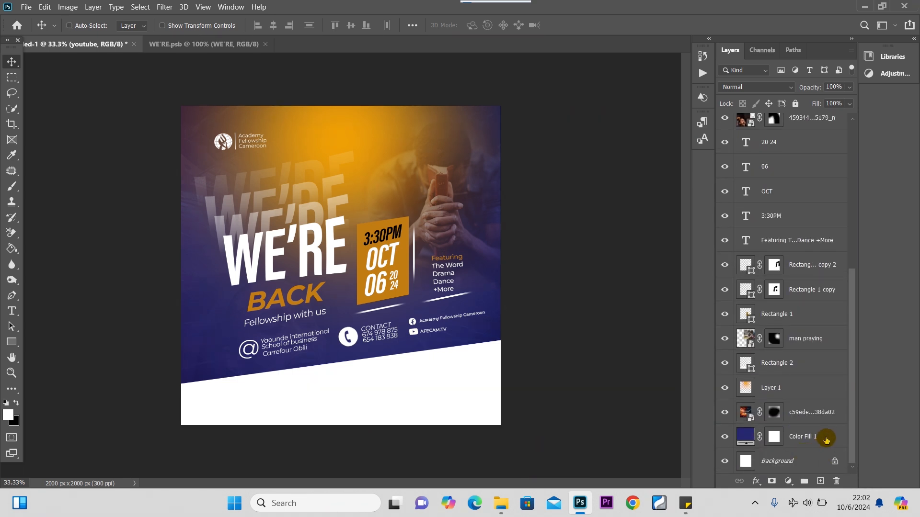
pyautogui.keyDown('shift'); pyautogui.click(825, 440); pyautogui.keyUp('shift')
pyautogui.hotkey('ctrl', 'g')
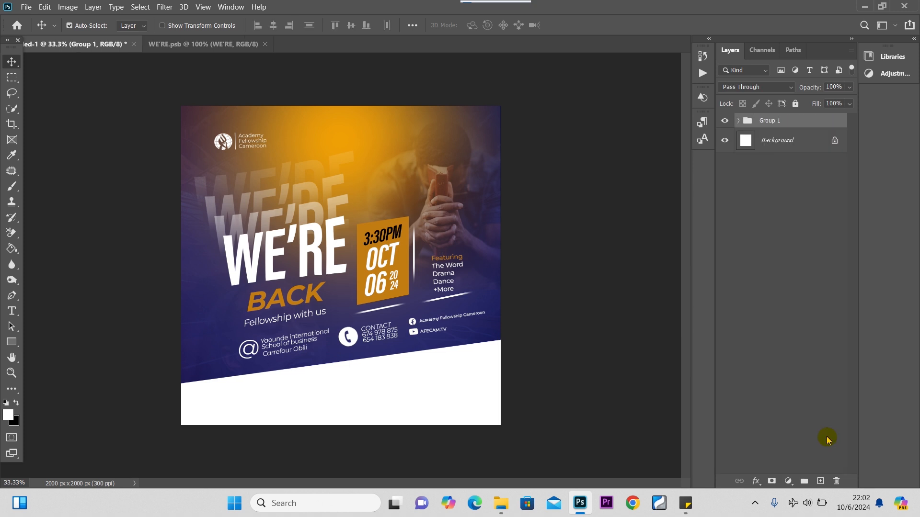
pyautogui.hotkey('ctrl', 'shift', 'e')
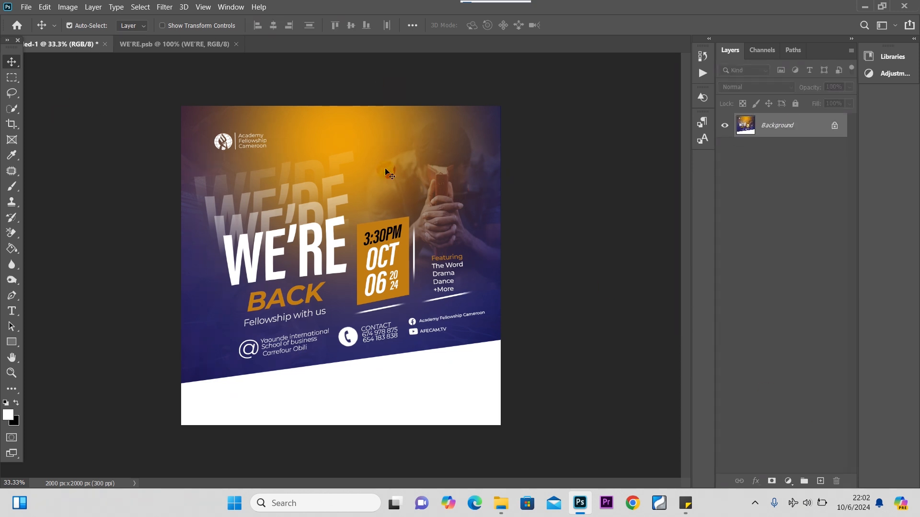
pyautogui.click(164, 6)
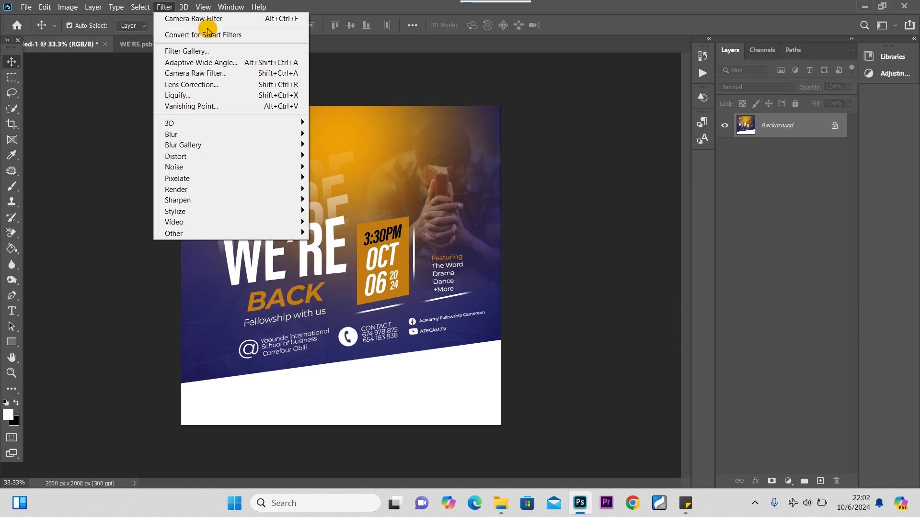
# Apply Camera Raw with contrast +8, highlights -21, whites +64, blacks -8 and sharpening amount 81.
pyautogui.click(198, 77)
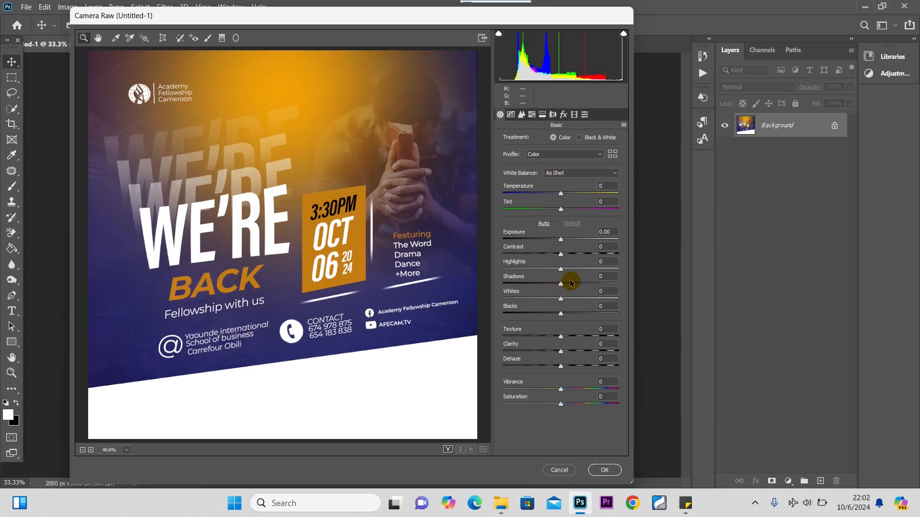
pyautogui.moveTo(562, 254); pyautogui.dragTo(566, 257)
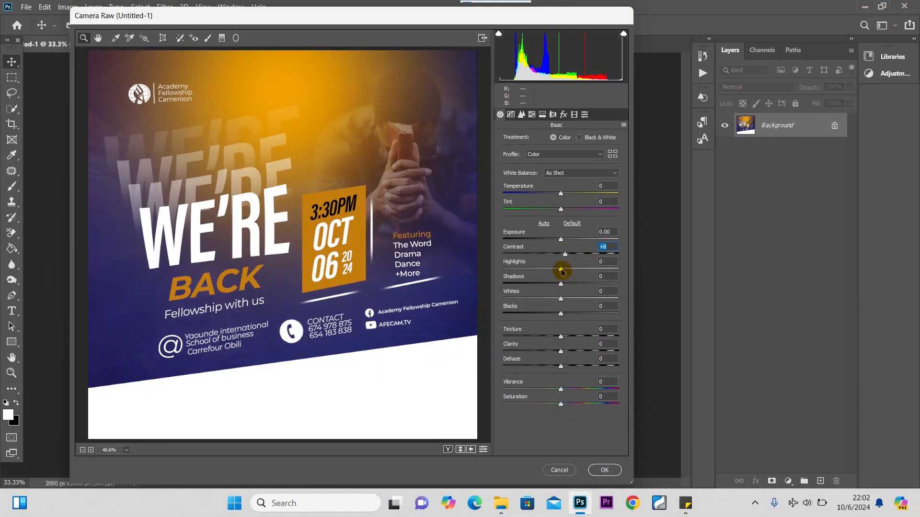
pyautogui.moveTo(557, 270); pyautogui.dragTo(558, 285)
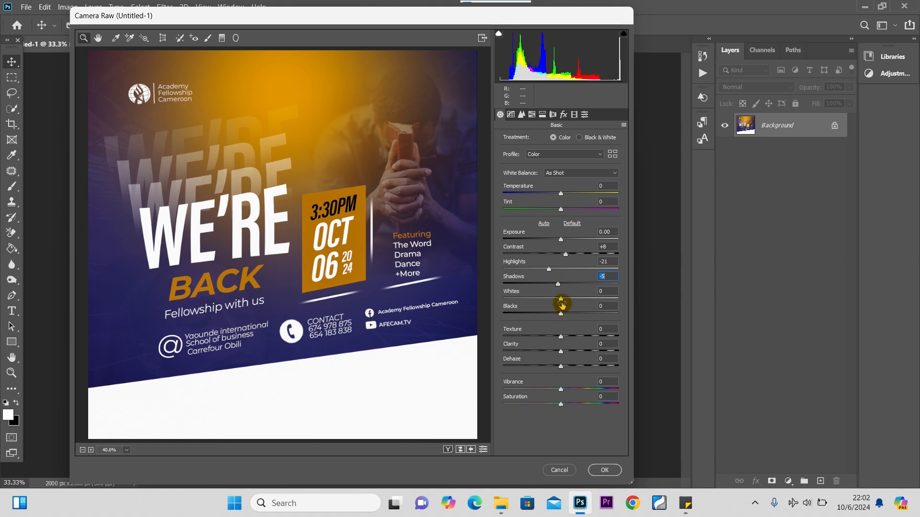
pyautogui.moveTo(563, 316); pyautogui.dragTo(598, 299)
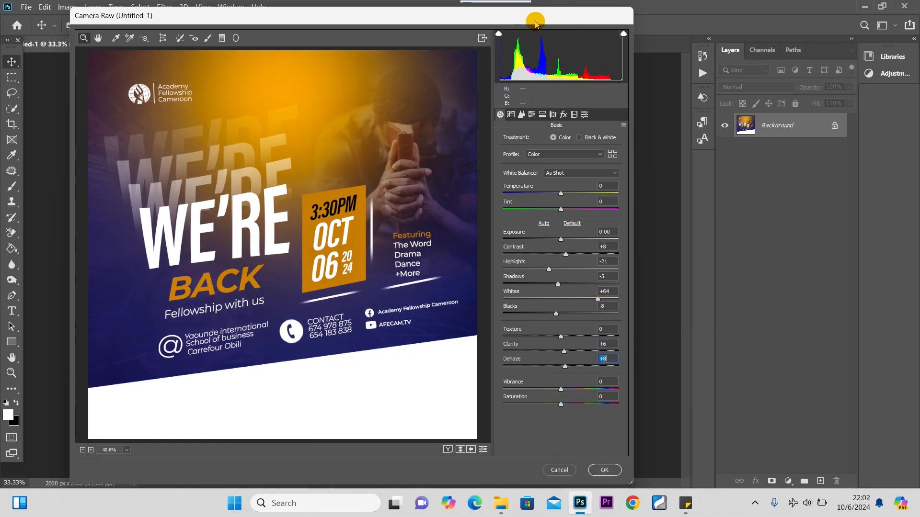
pyautogui.click(521, 115)
pyautogui.click(506, 165)
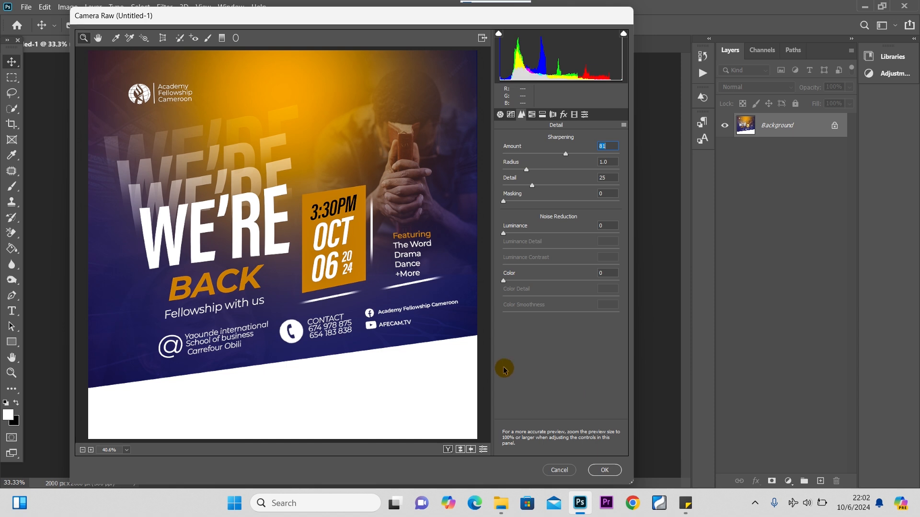
pyautogui.click(604, 471)
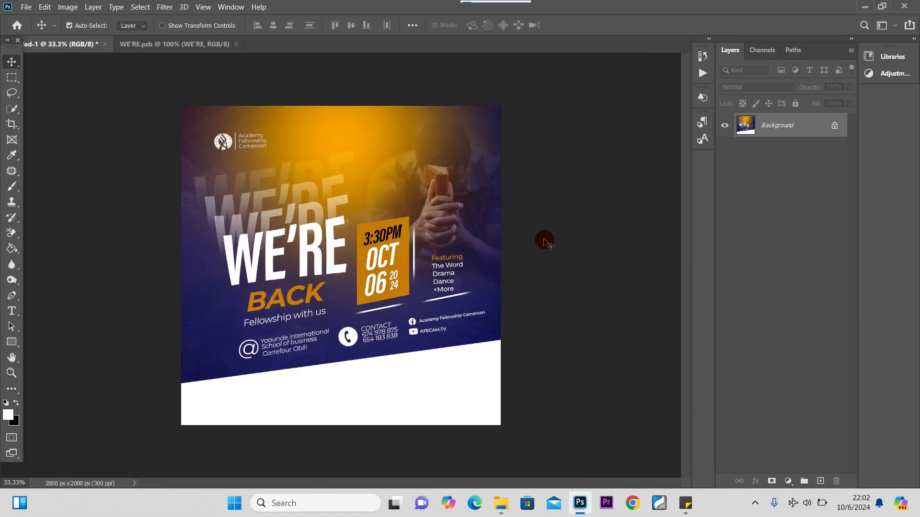